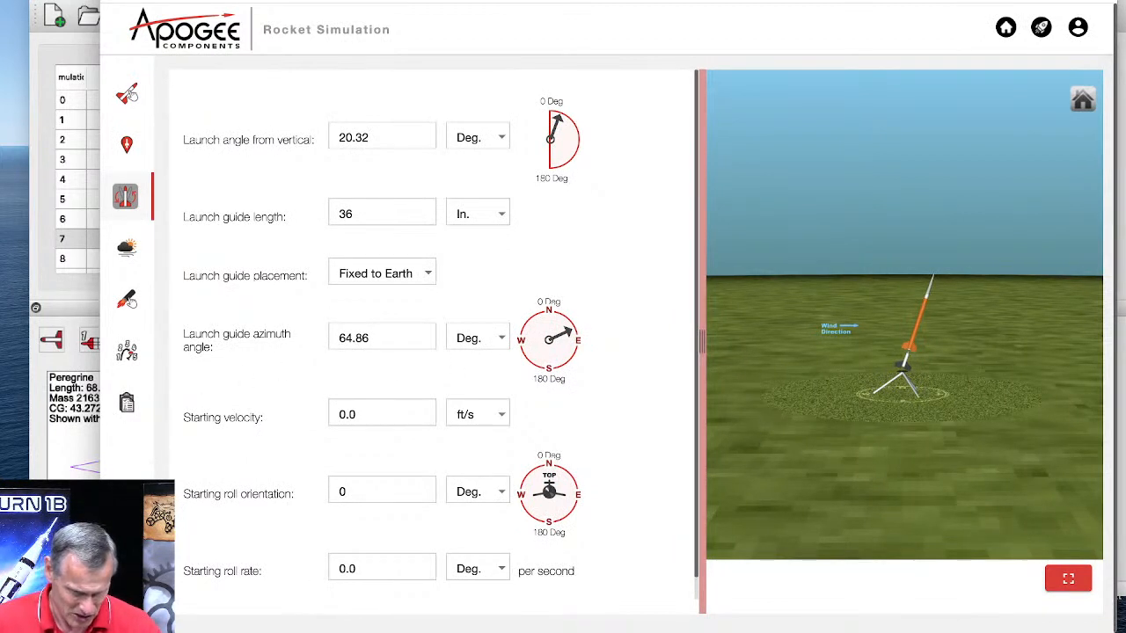
- Narrow the simulation window and open the rocket design settings with a closer 3D view of the rocket
drag(100, 336, 171, 336)
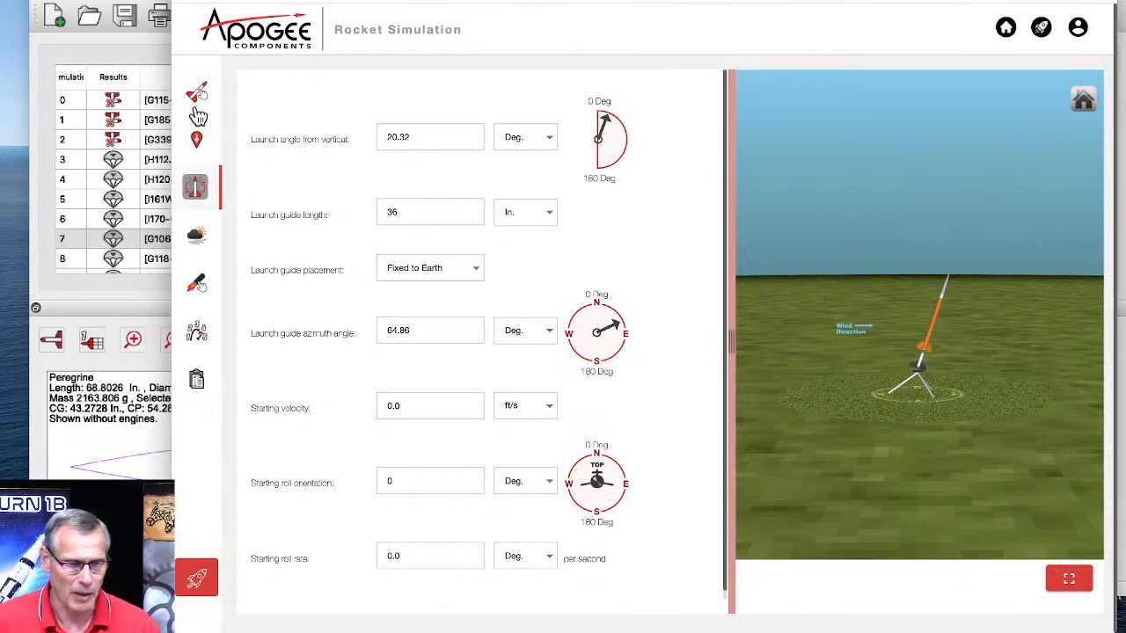
click(195, 93)
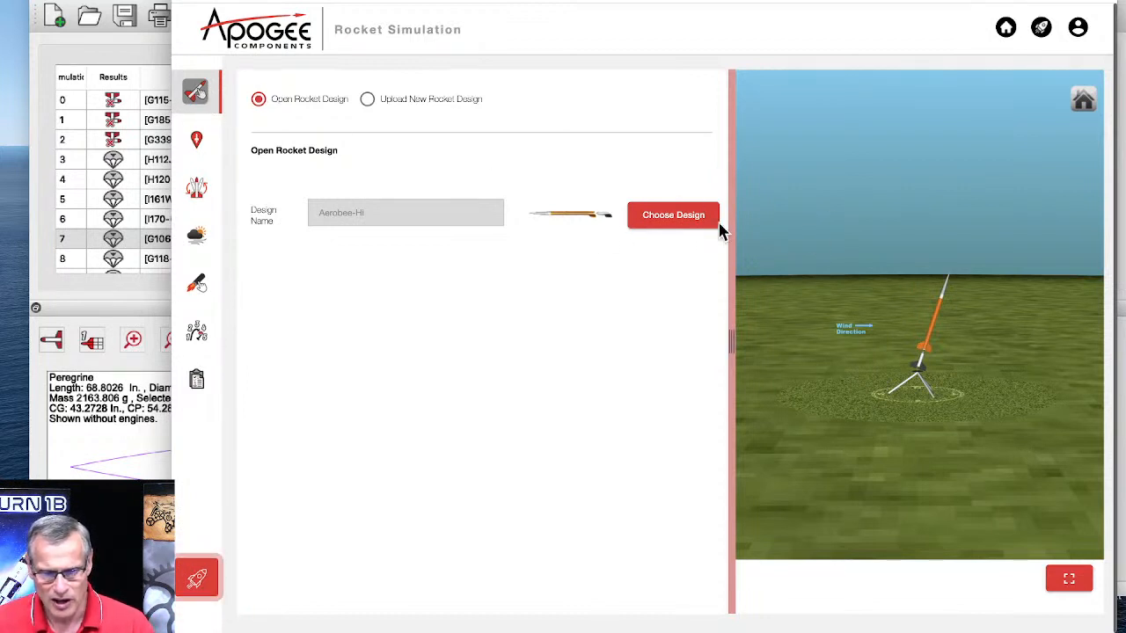
scroll(925, 350, up, 5)
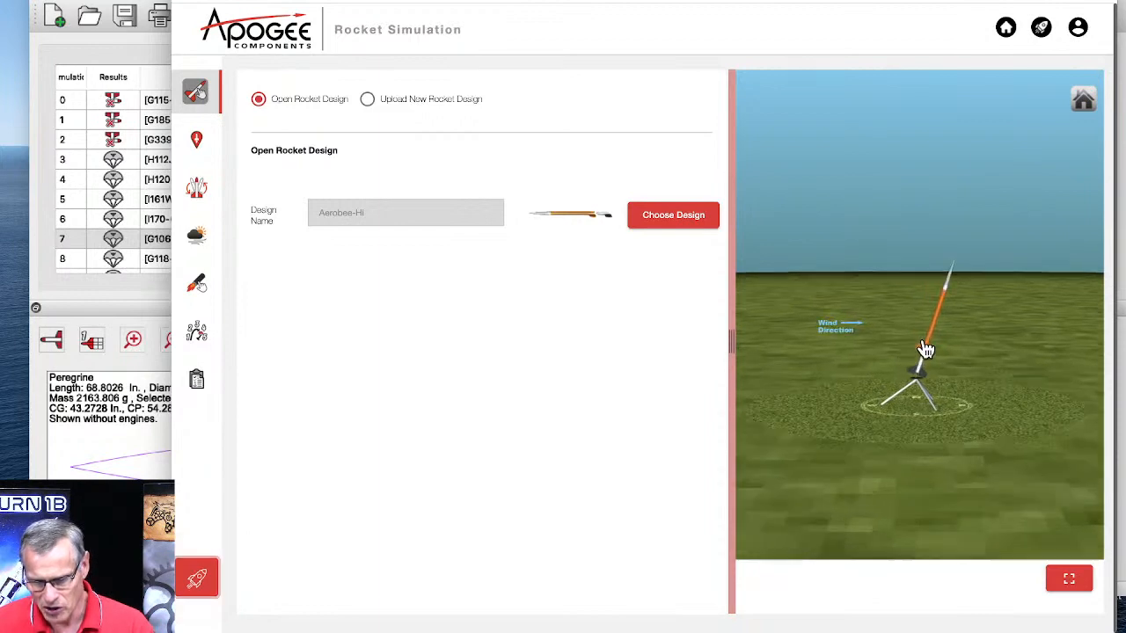
scroll(926, 353, up, 2)
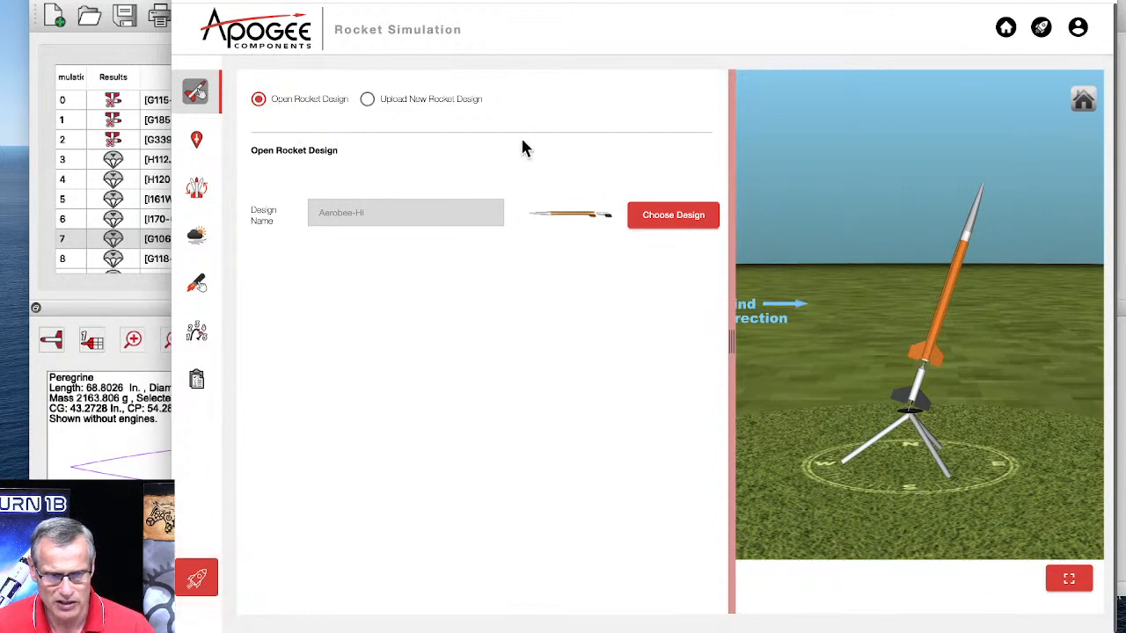
- Review the demo designs and user designs available for selection without choosing one
click(692, 224)
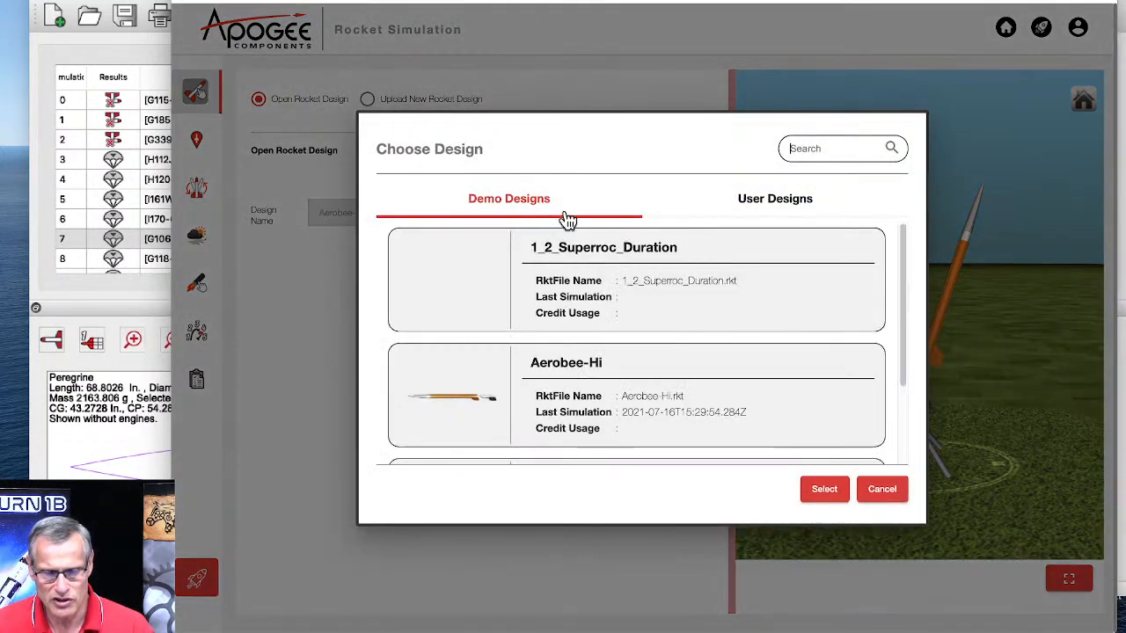
scroll(493, 280, down, 3)
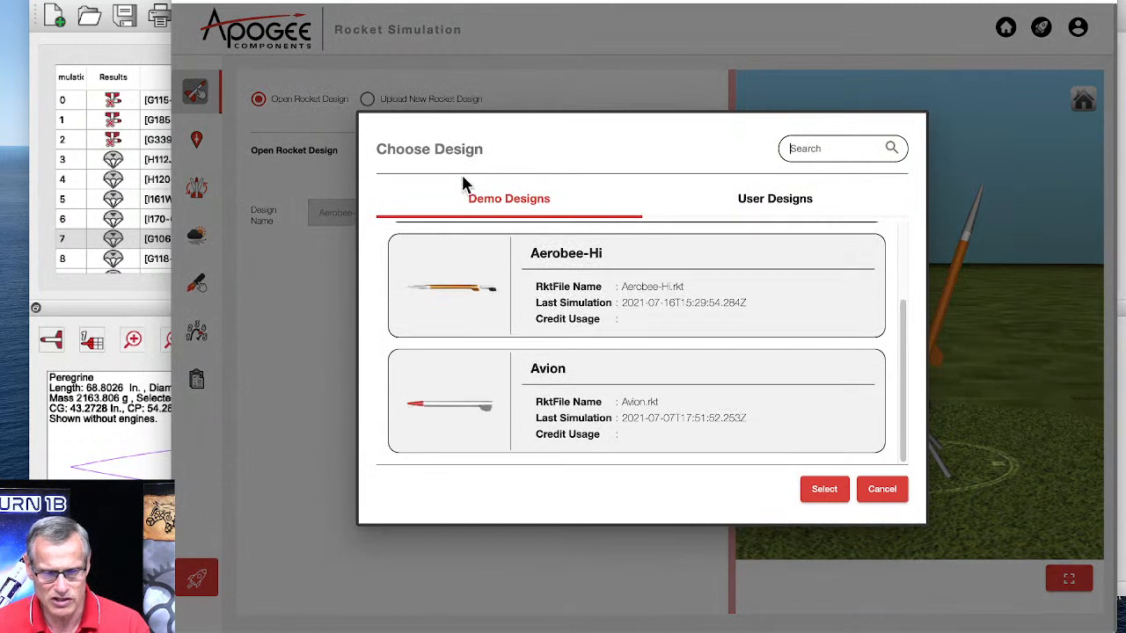
click(797, 208)
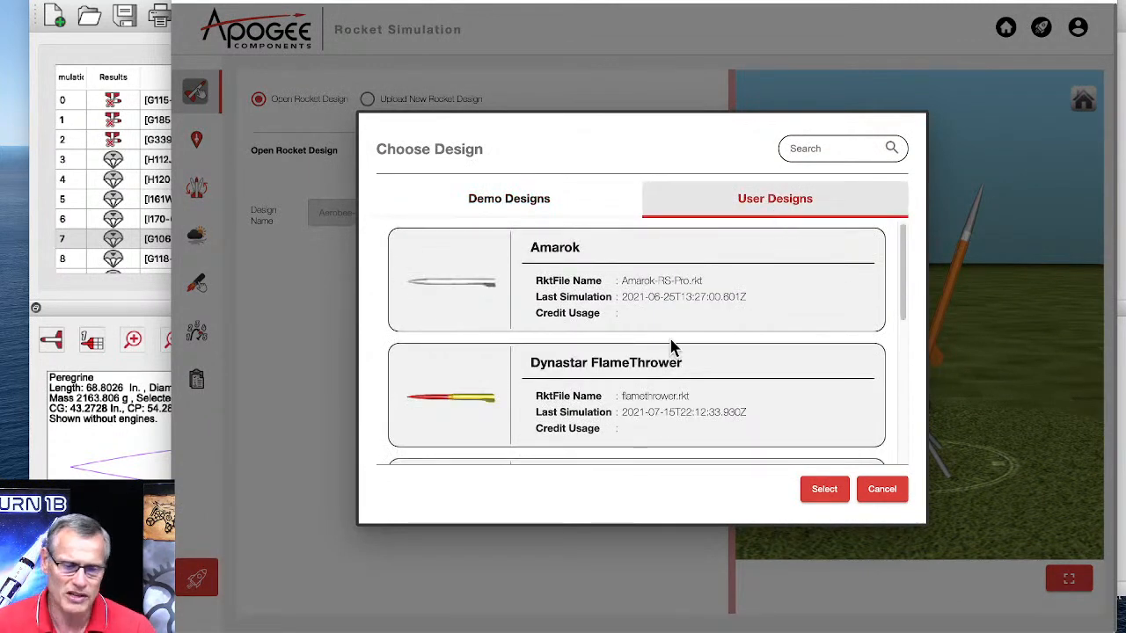
click(876, 491)
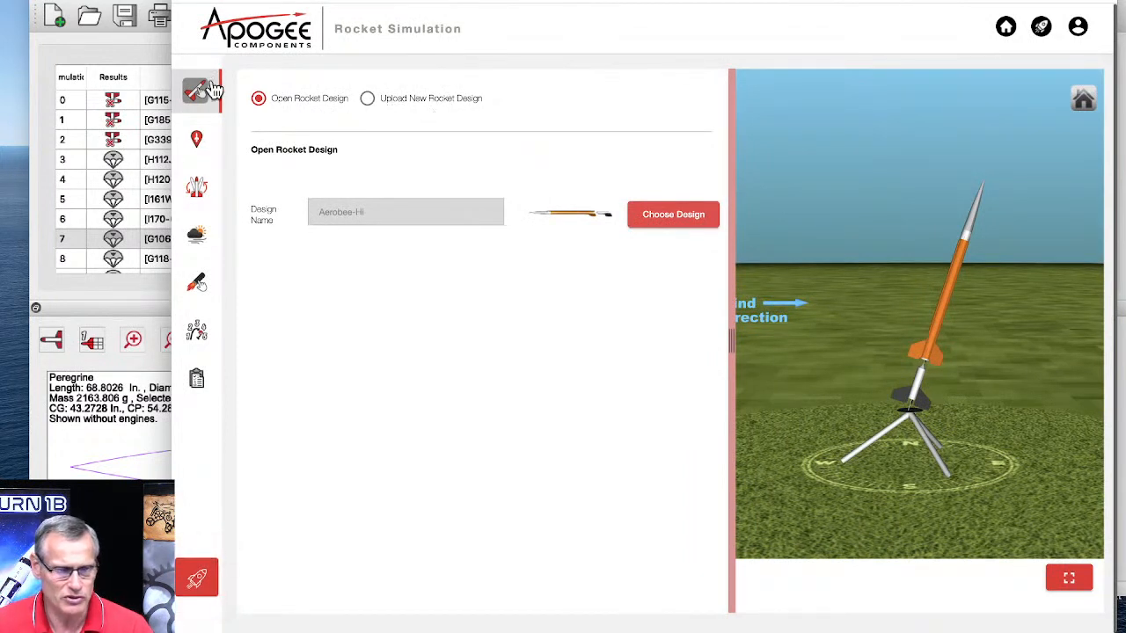
- Enlarge the mouse cursor size to about two-thirds of the range in the macOS System Preferences accessibility display settings
click(19, 0)
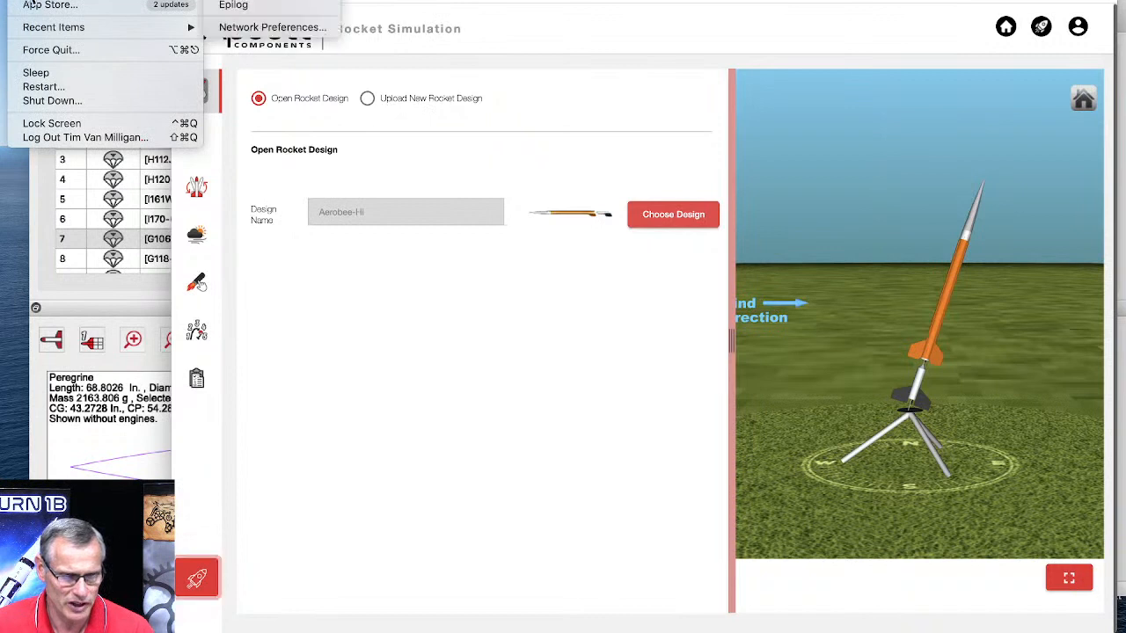
click(60, 0)
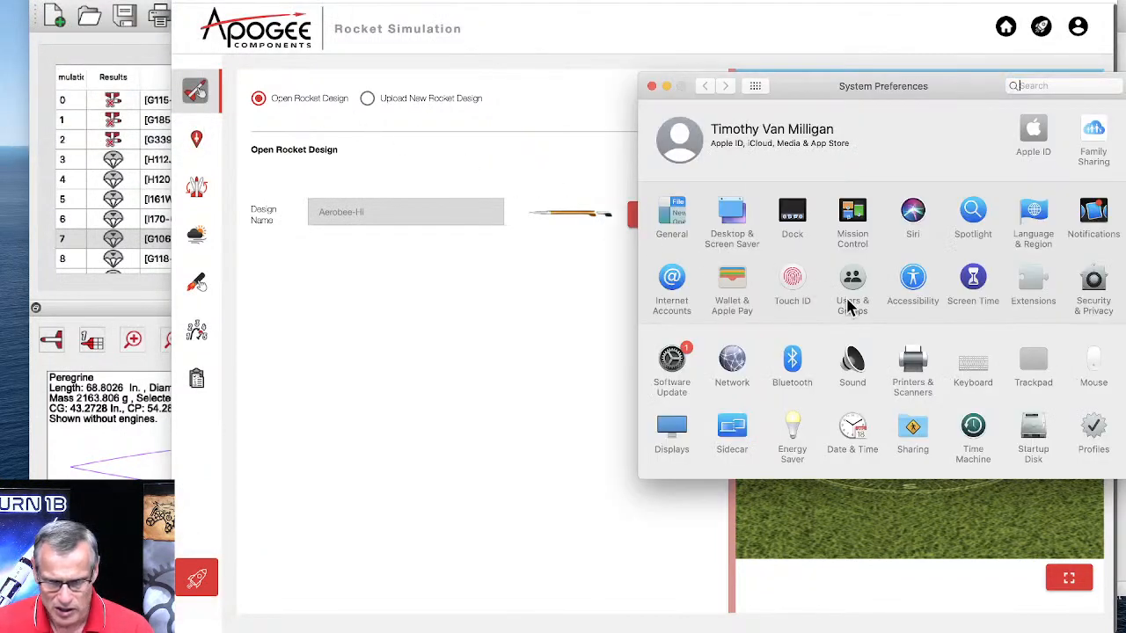
click(911, 284)
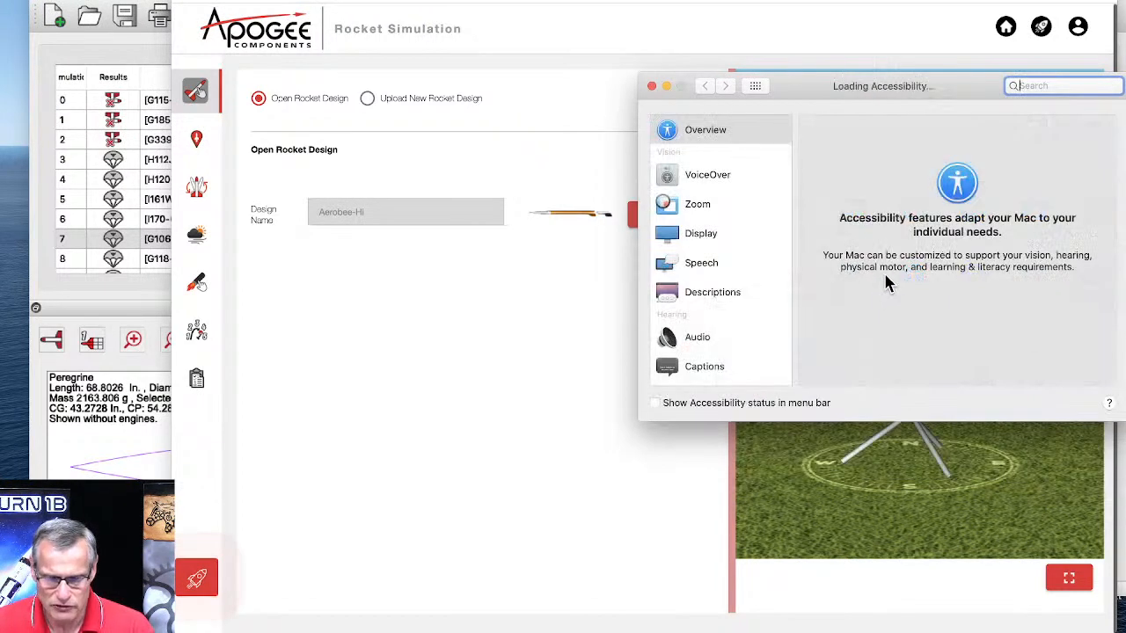
click(695, 237)
click(937, 133)
drag(907, 212, 1027, 217)
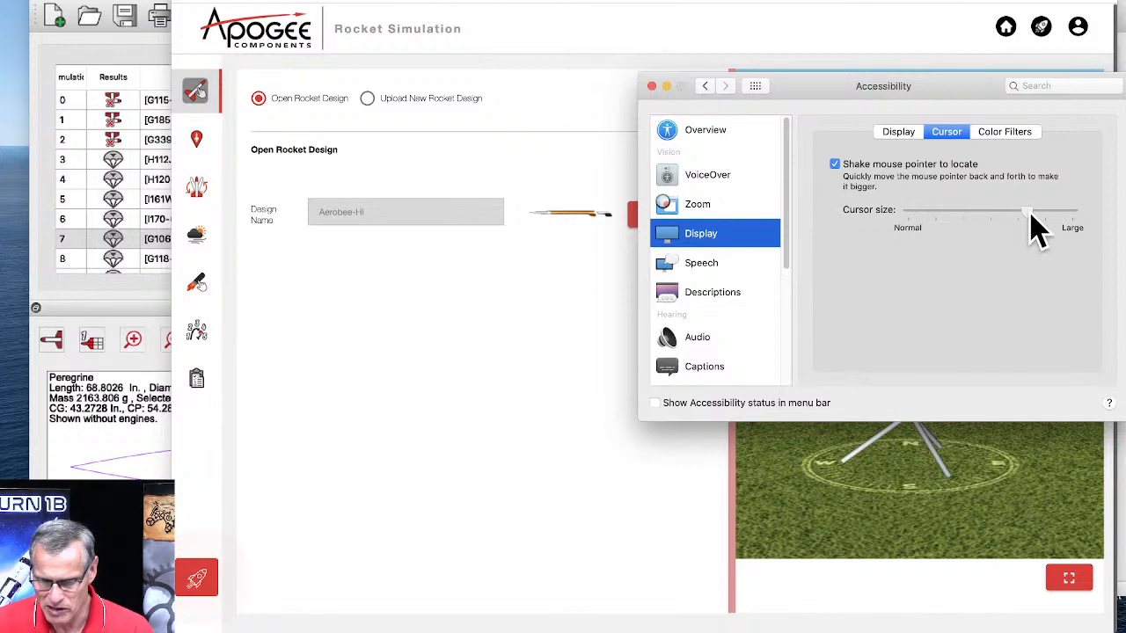
click(652, 86)
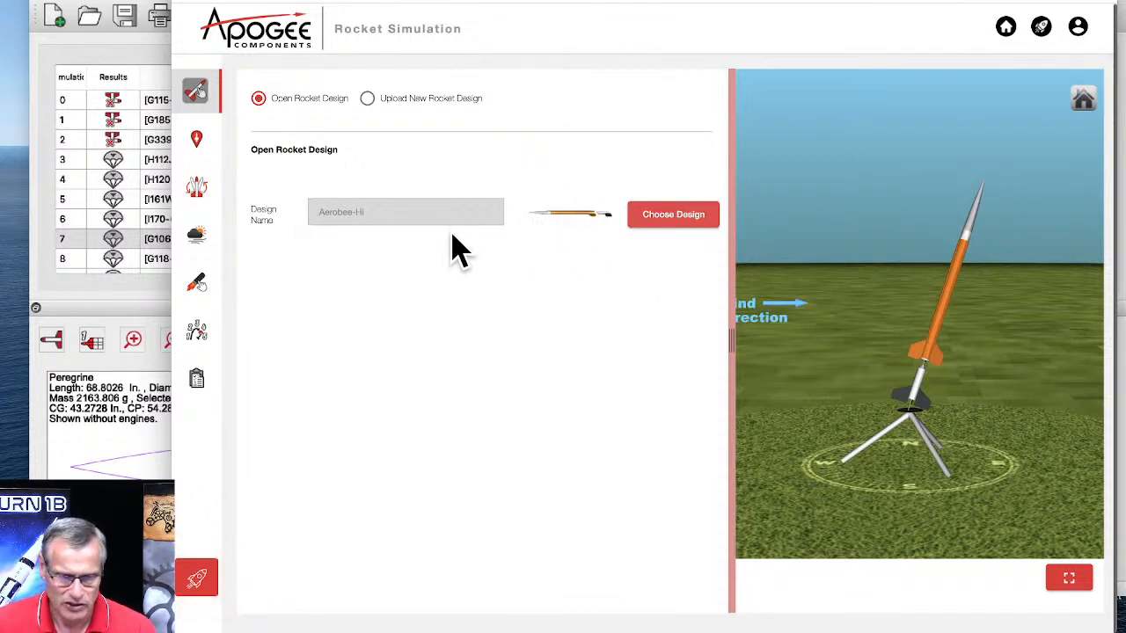
- Review the public launch sites in the launch site settings from the start to the end of the list
click(196, 142)
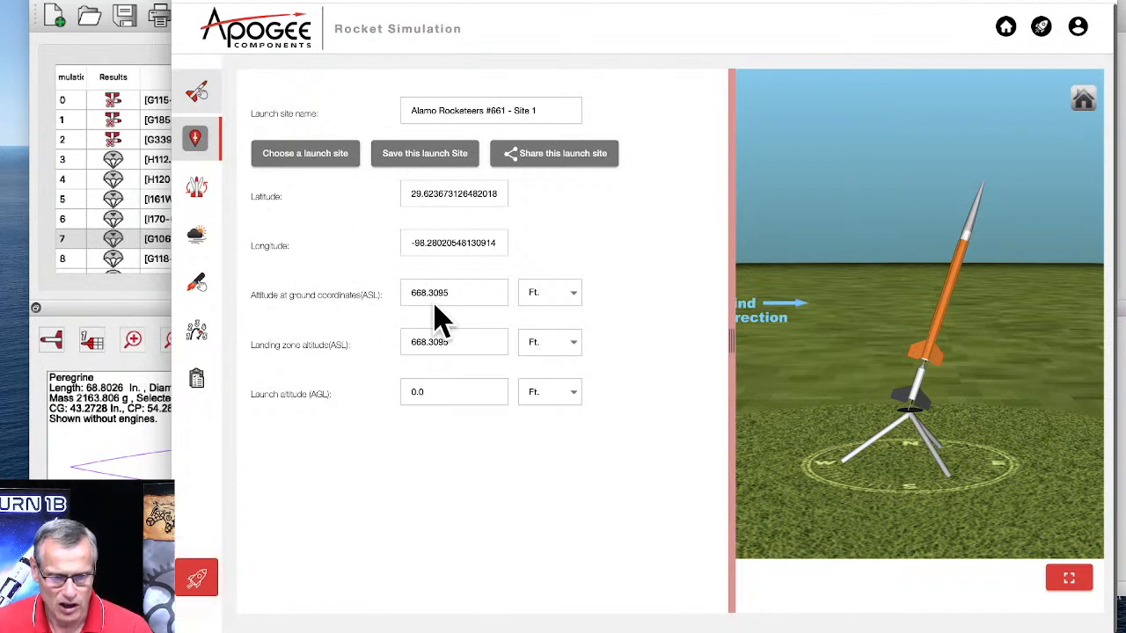
click(311, 151)
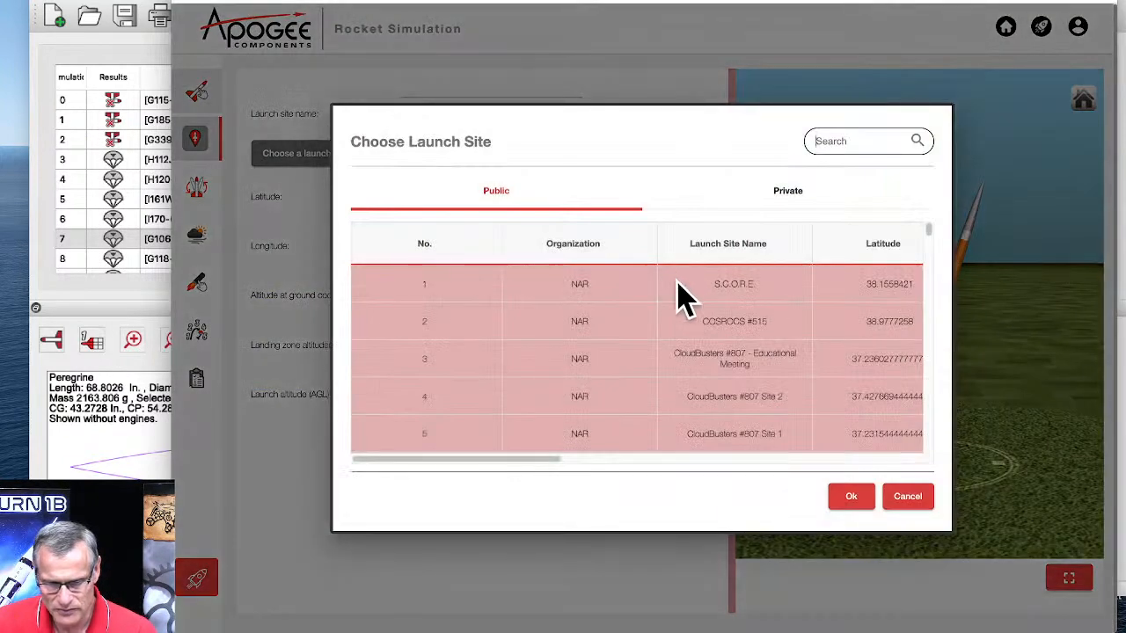
scroll(682, 322, down, 4)
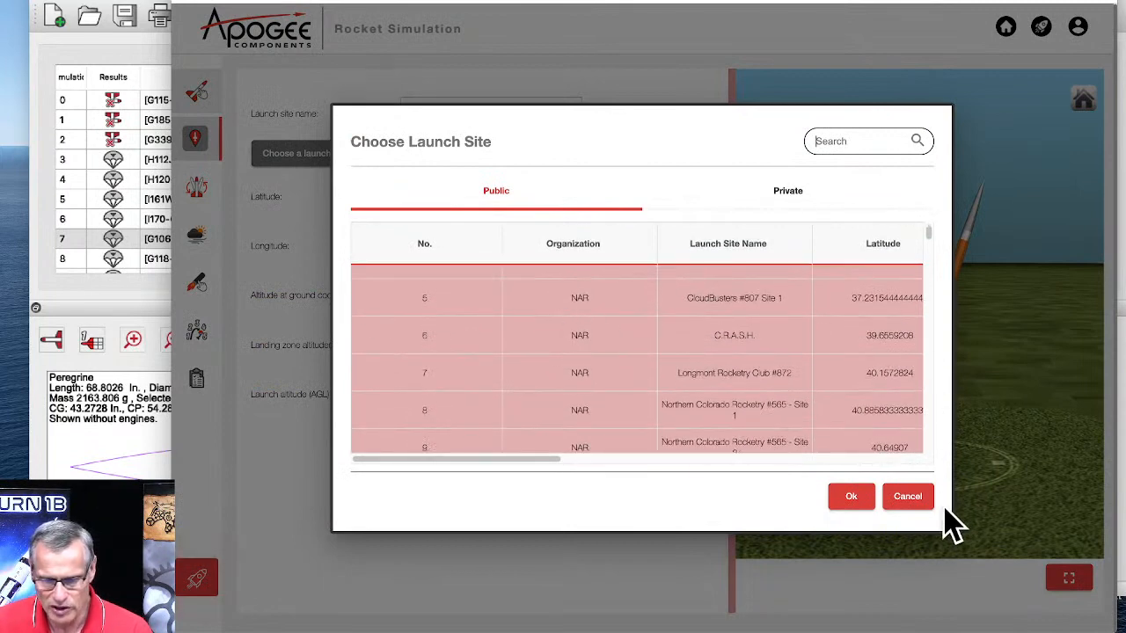
drag(930, 244, 930, 458)
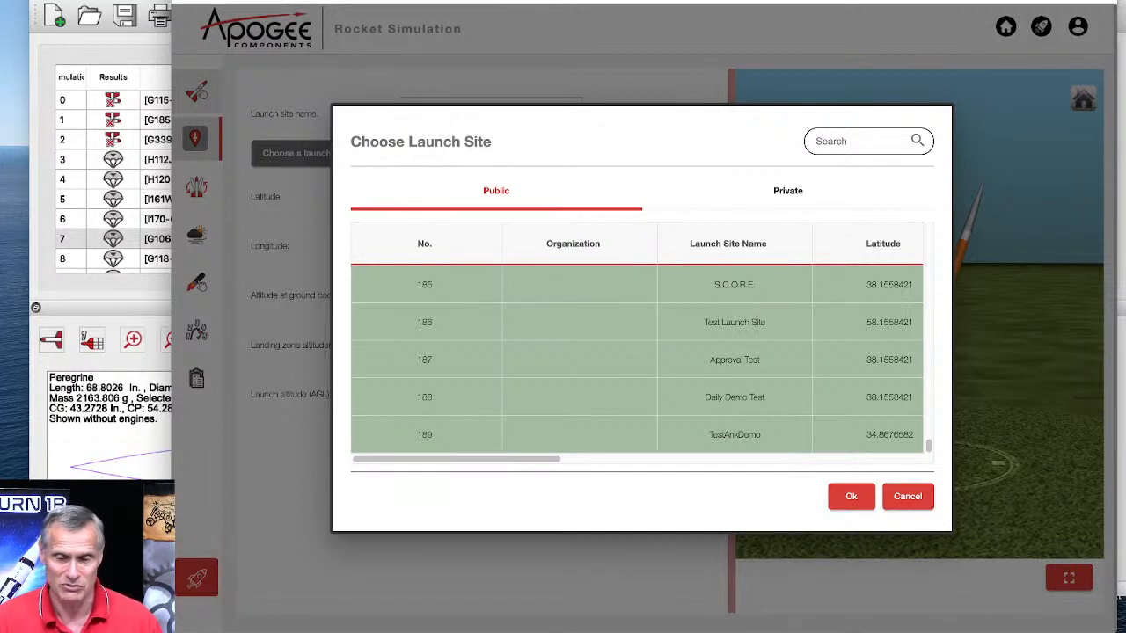
click(908, 498)
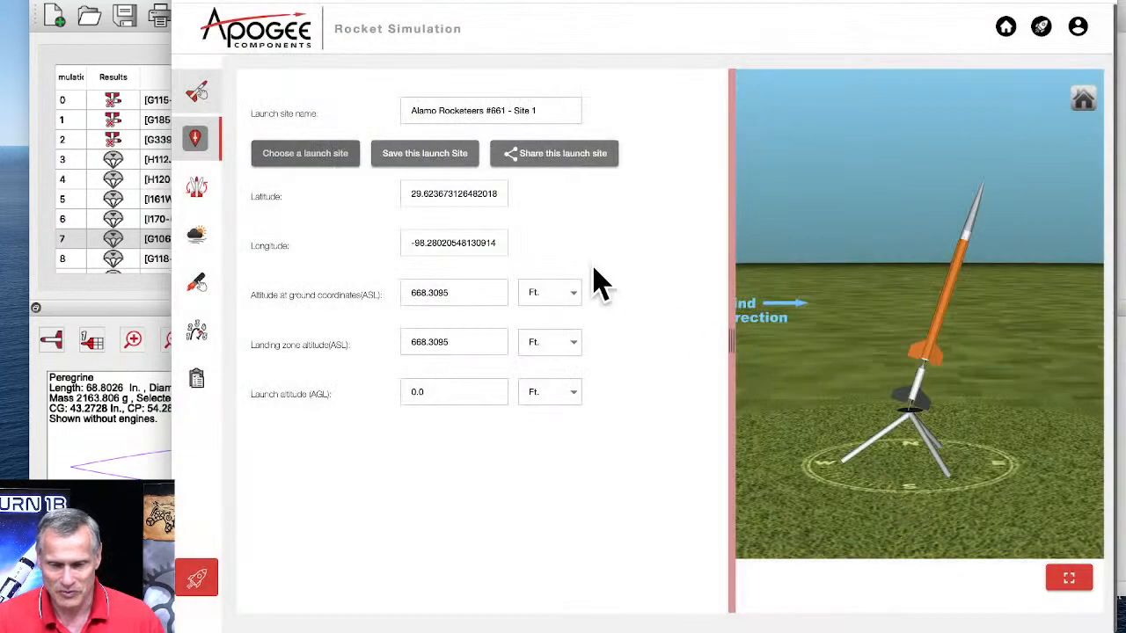
- Set the launch site to the public NAR site Alamo Rocketeers #661 - Site 1
click(298, 158)
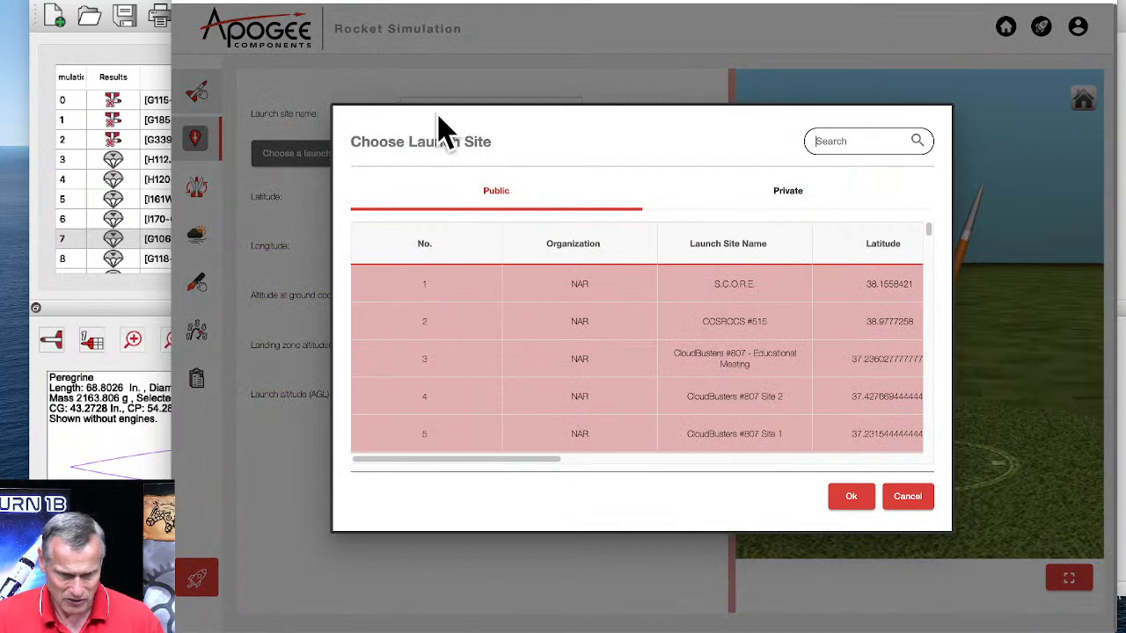
scroll(709, 327, down, 1)
scroll(708, 327, down, 8)
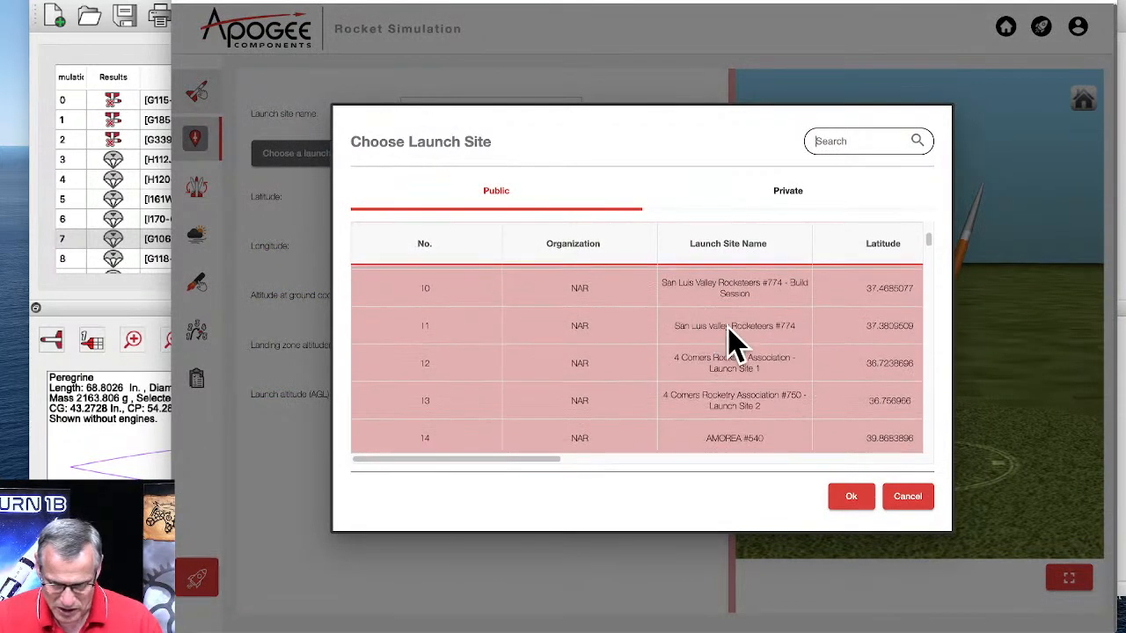
scroll(786, 356, down, 3)
scroll(785, 357, down, 1)
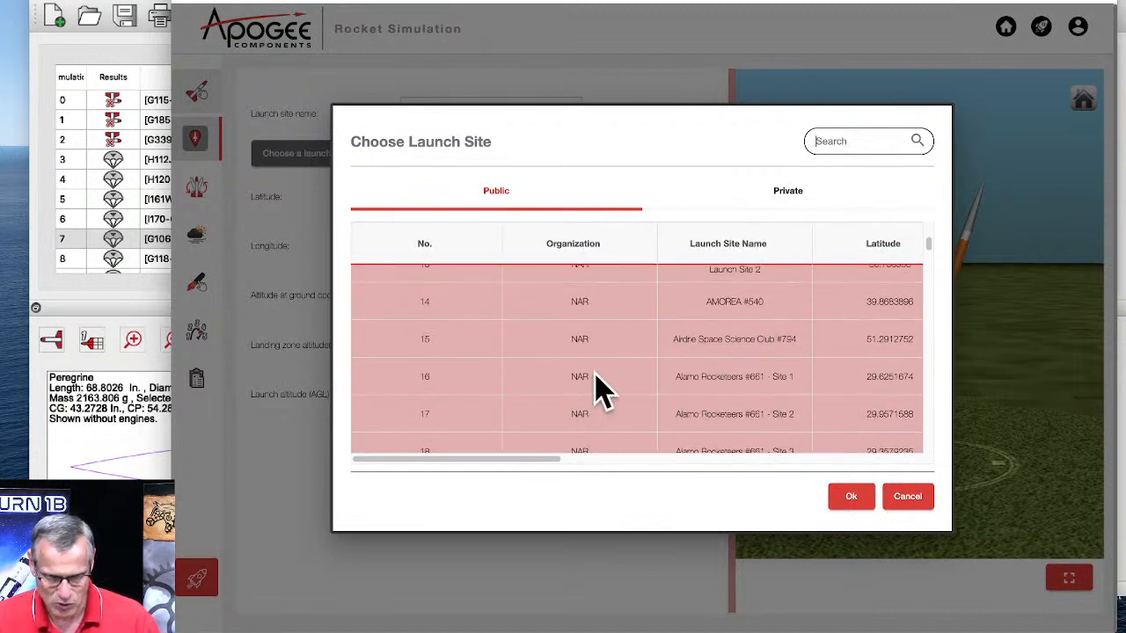
click(746, 382)
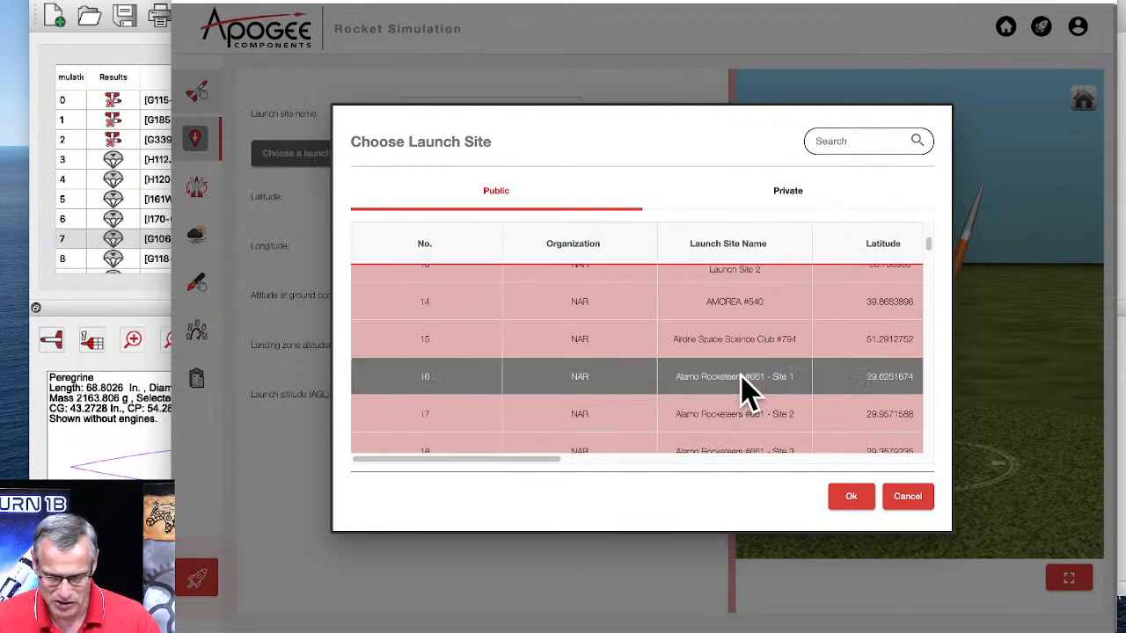
click(851, 498)
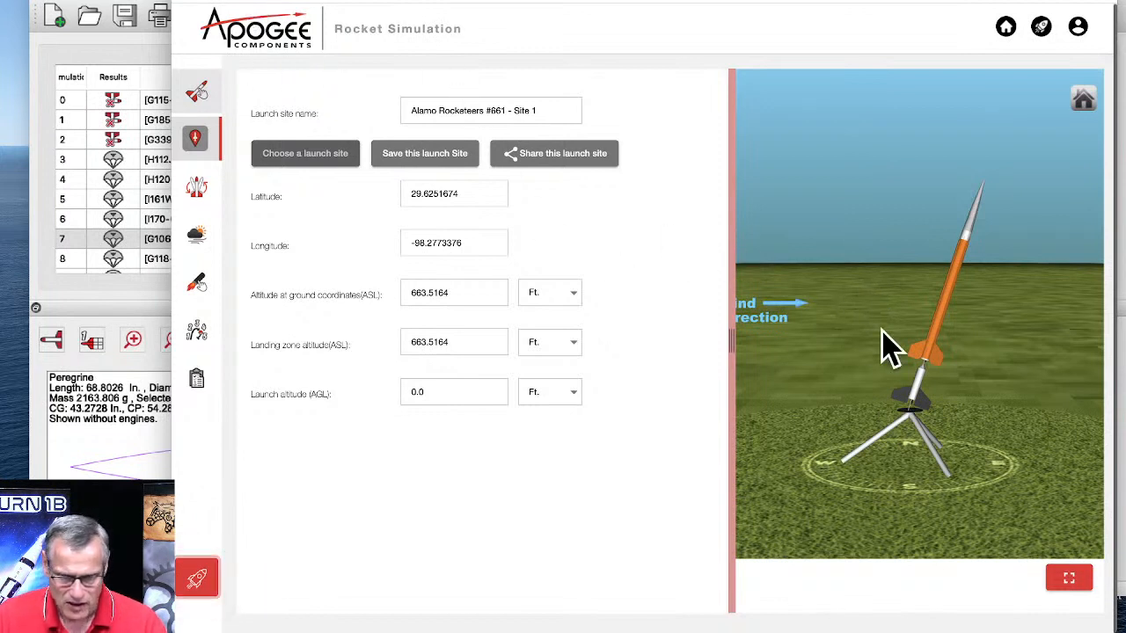
click(196, 578)
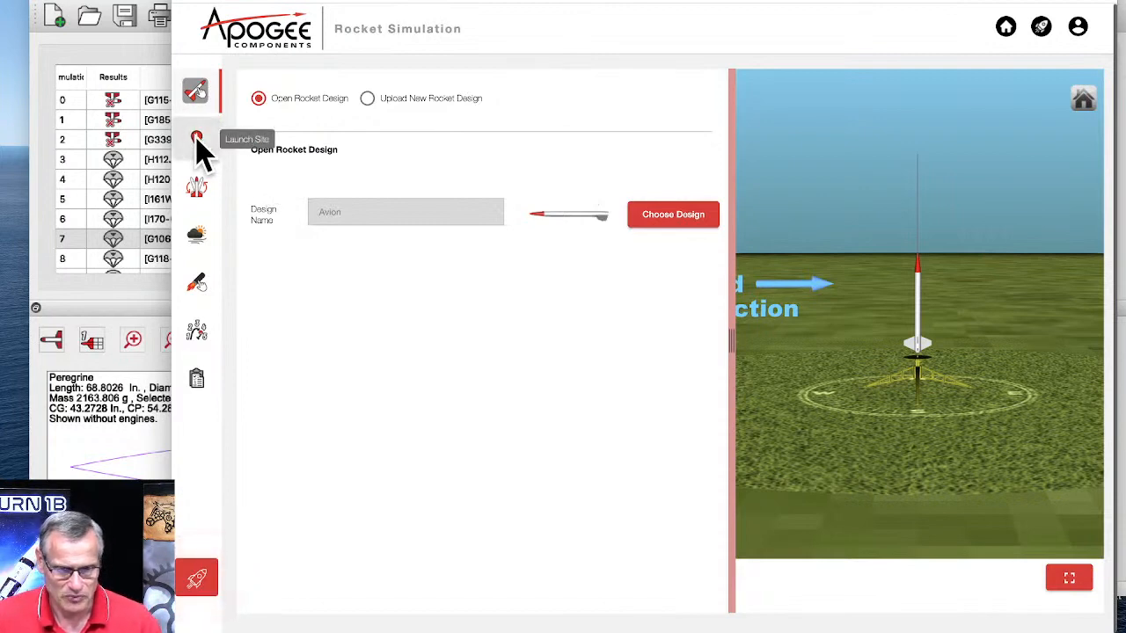
- Load the Aerobee-Hi demo design and view the rocket on its launch pad from above
click(666, 218)
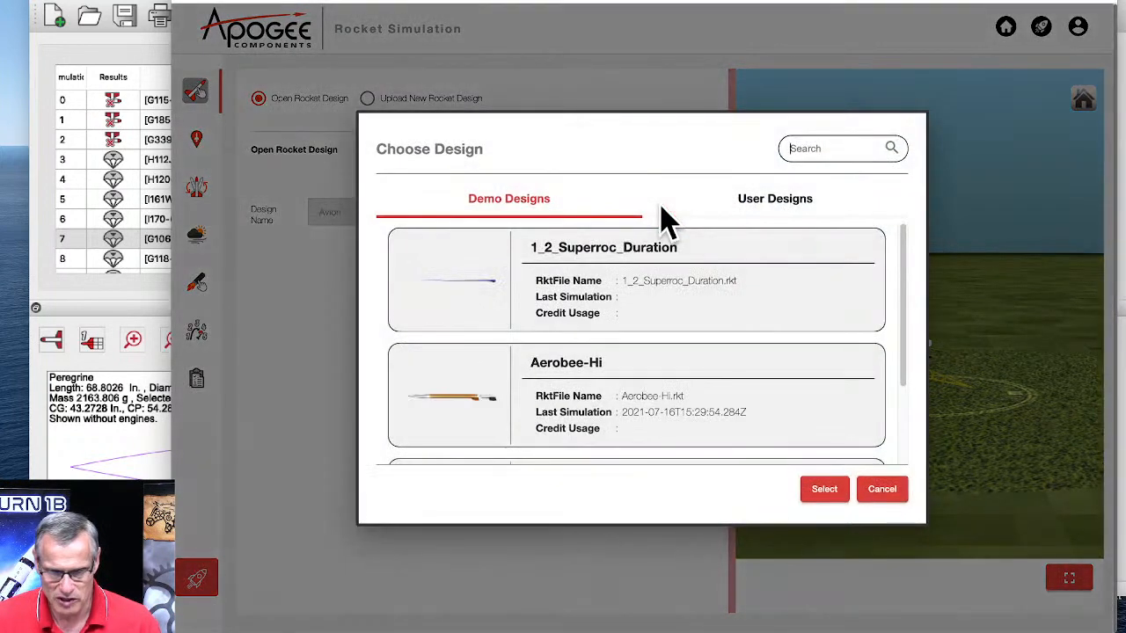
scroll(666, 320, down, 2)
click(593, 315)
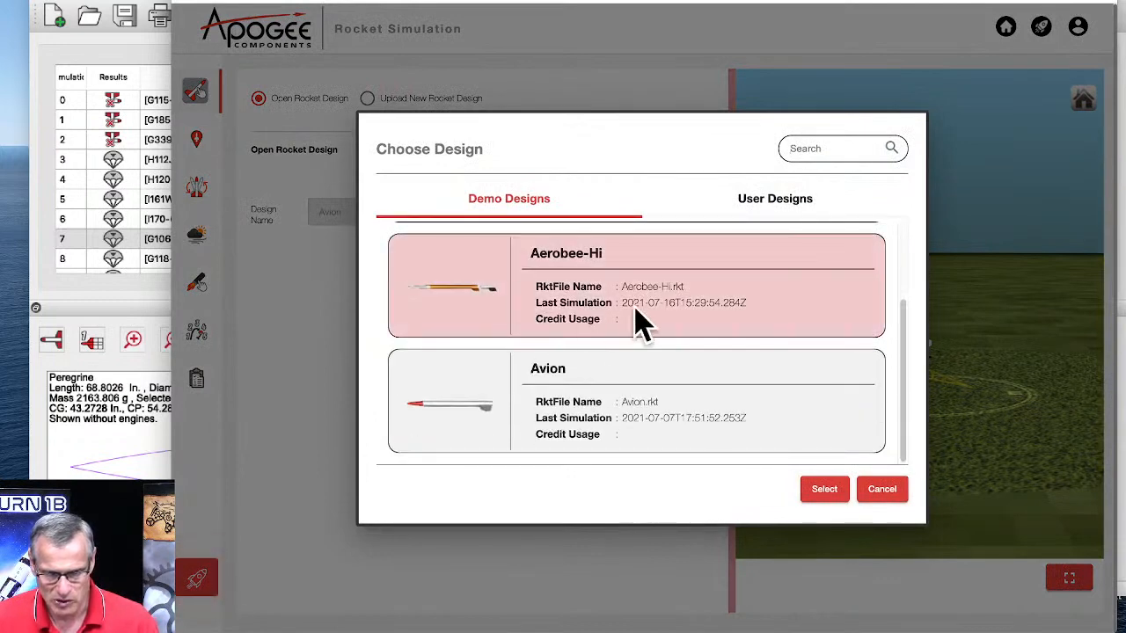
click(823, 490)
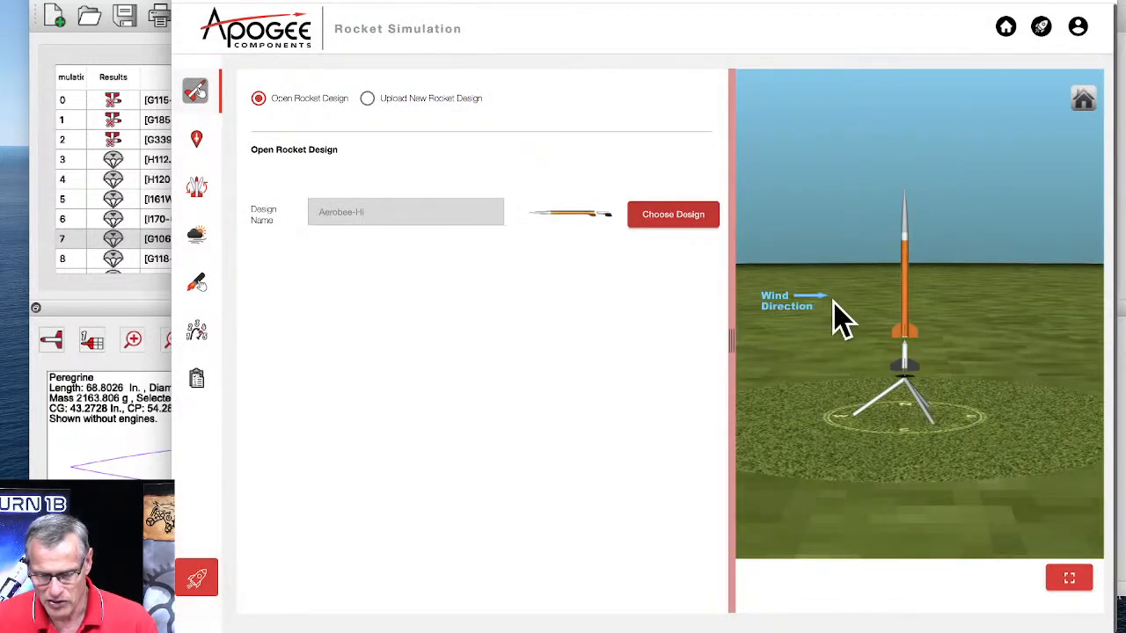
drag(947, 407, 934, 475)
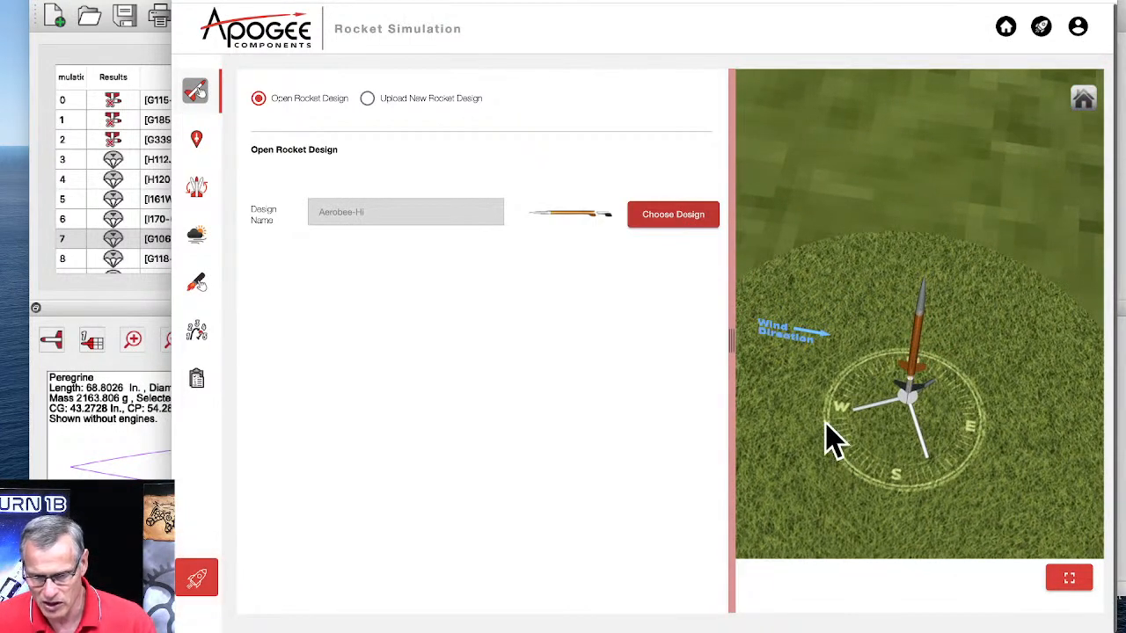
drag(847, 408, 843, 382)
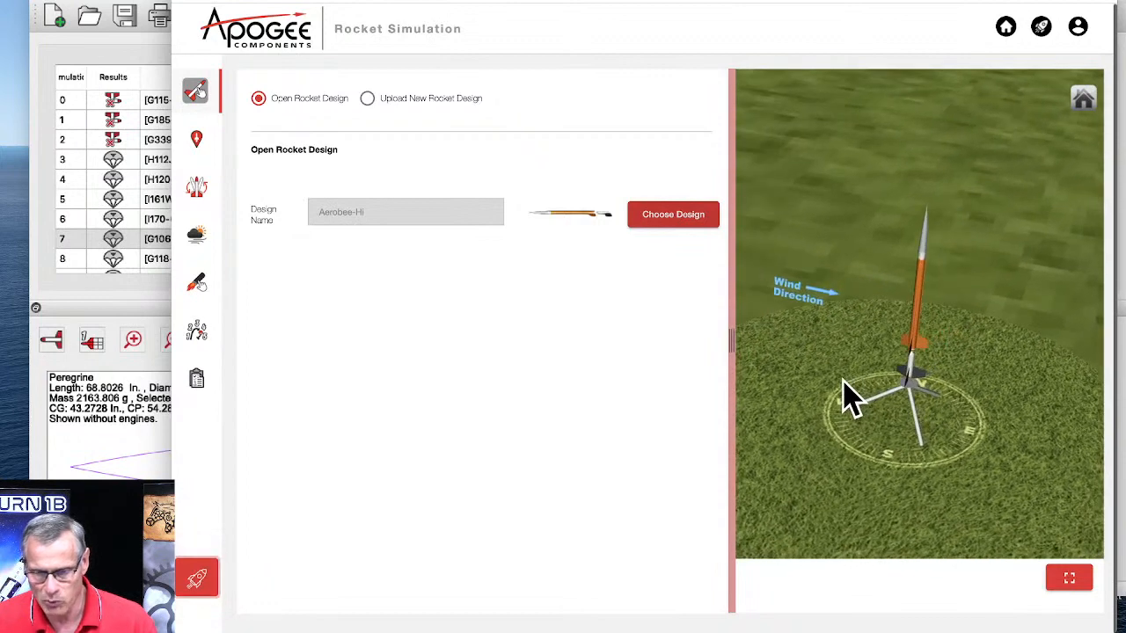
- Examine the launch sites marked around Colorado and across the United States on the launch site map
click(197, 140)
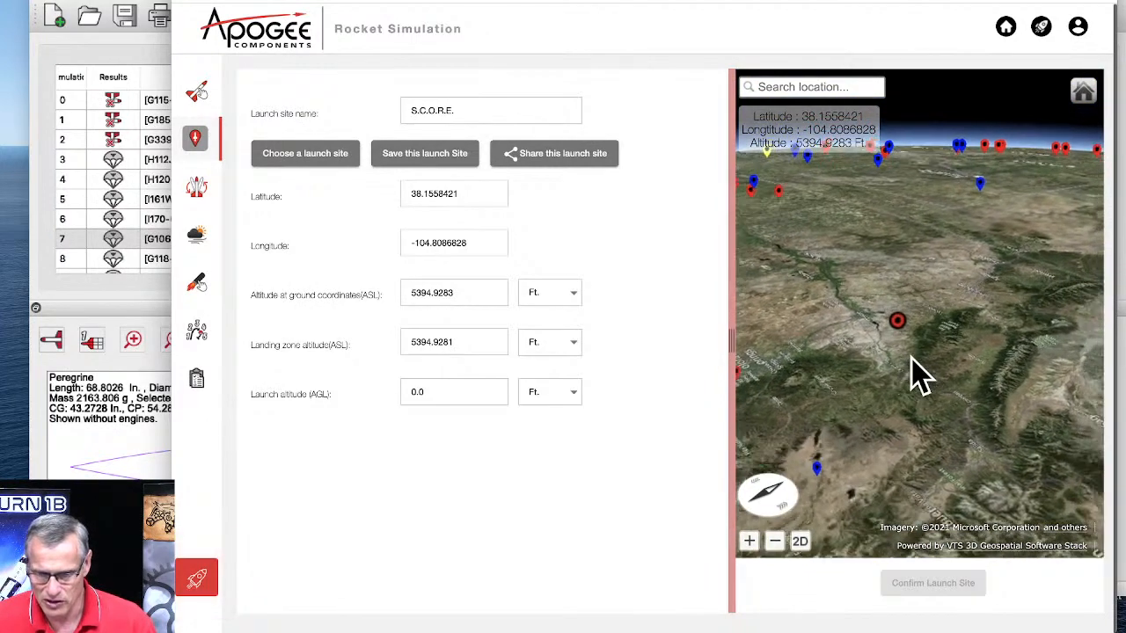
drag(763, 500, 739, 491)
scroll(958, 365, down, 5)
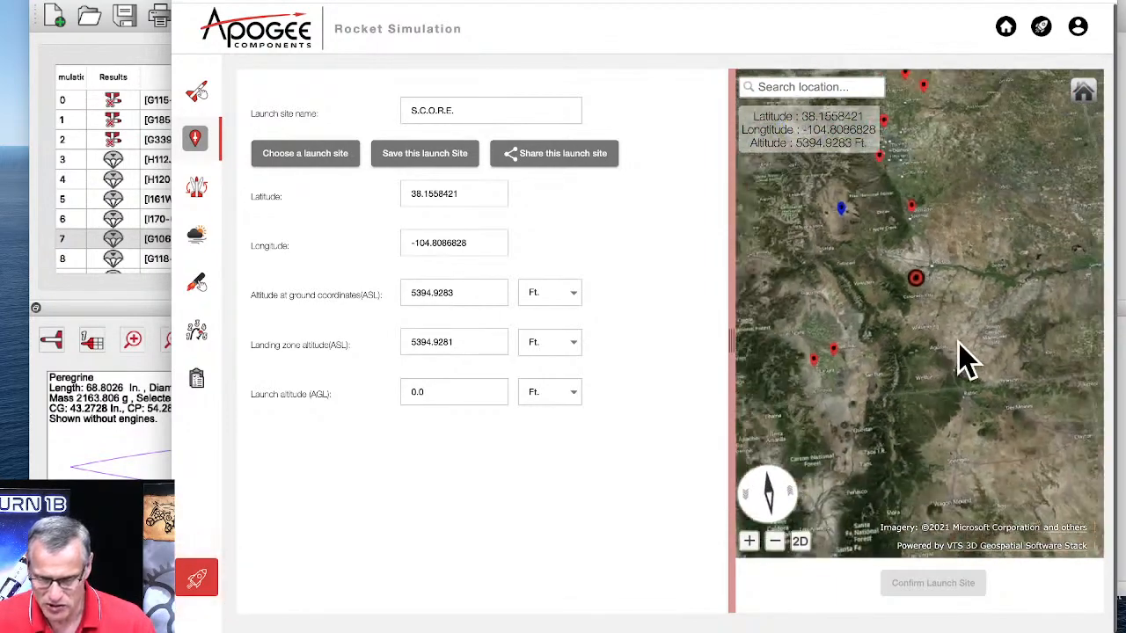
scroll(961, 353, down, 5)
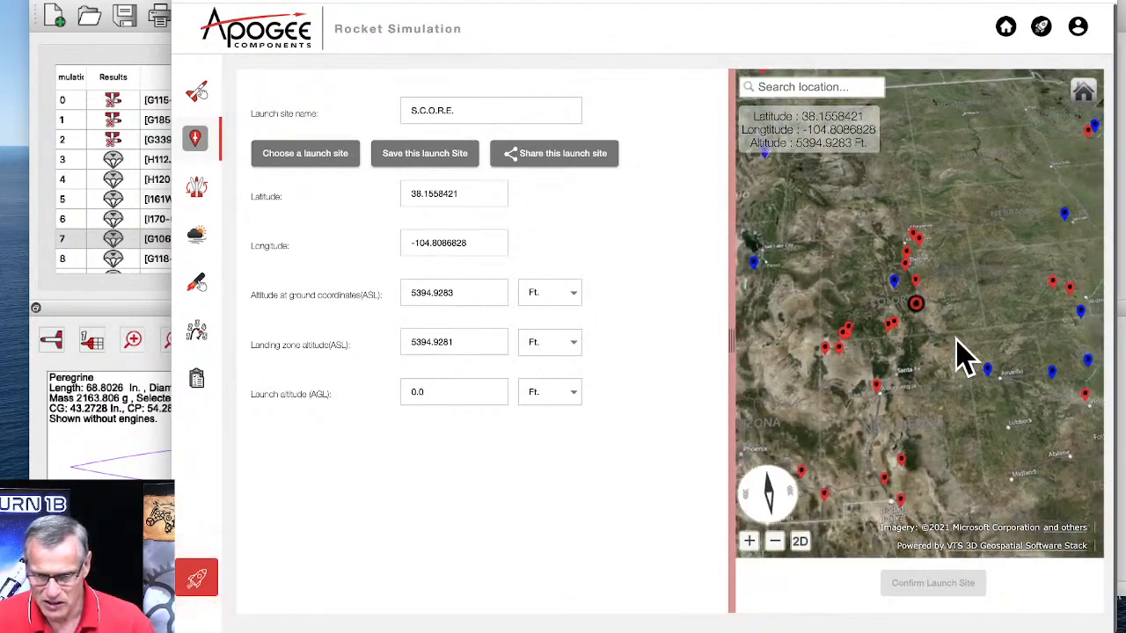
scroll(972, 351, down, 5)
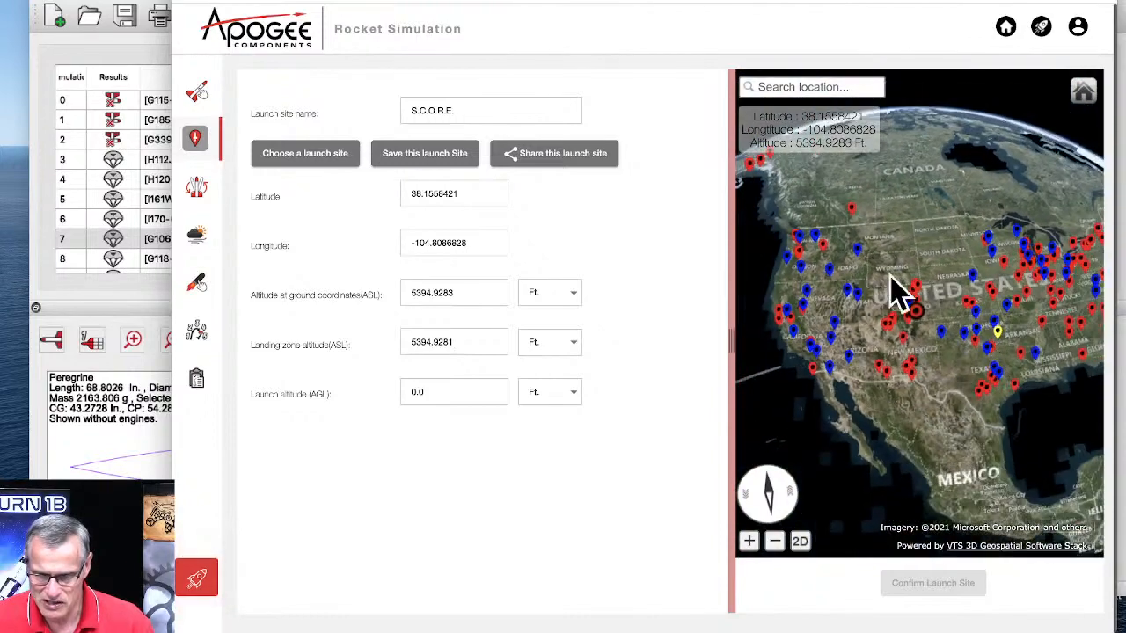
drag(980, 365, 990, 361)
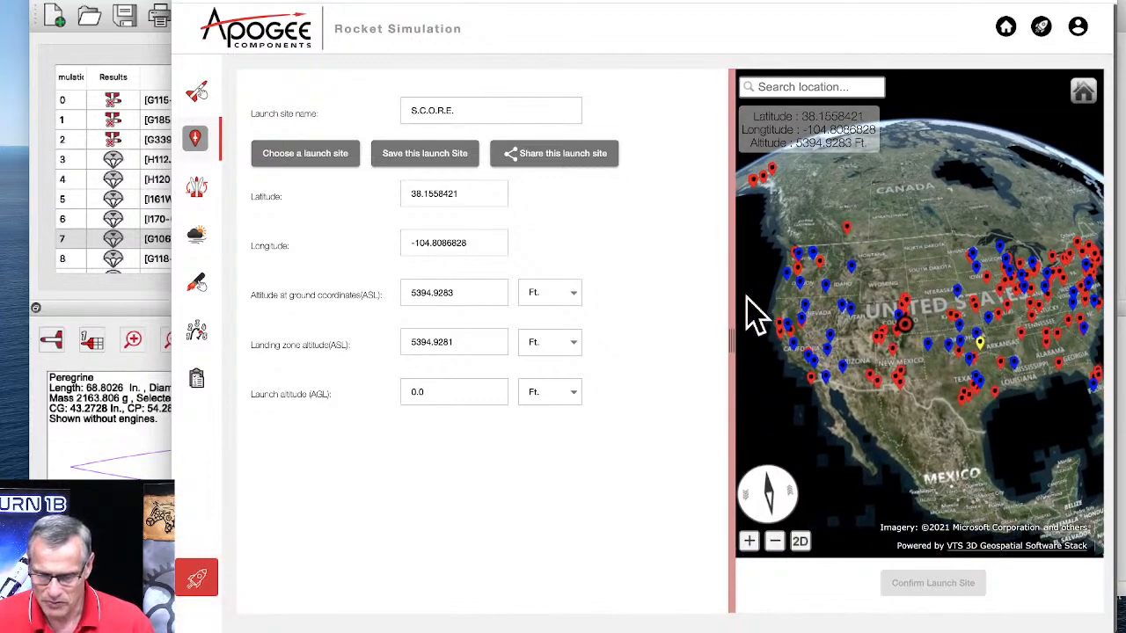
scroll(934, 345, up, 5)
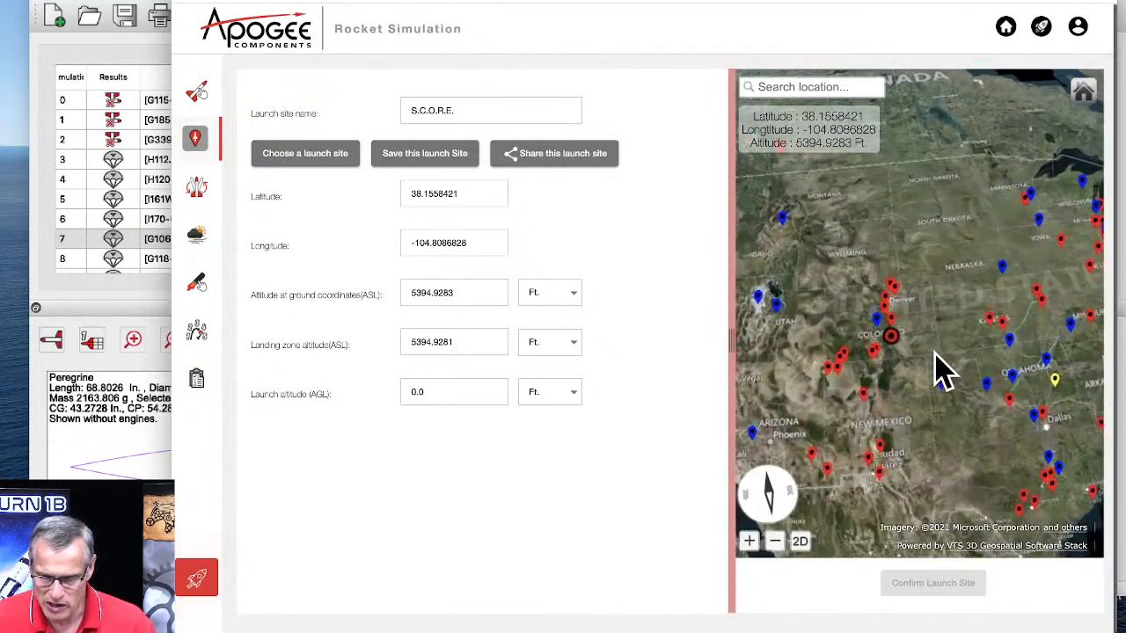
- Set the launch site to public NAR site Alamo Rocketeers #661 - Site 2 and move its launch point into the field east of the dirt road
click(313, 158)
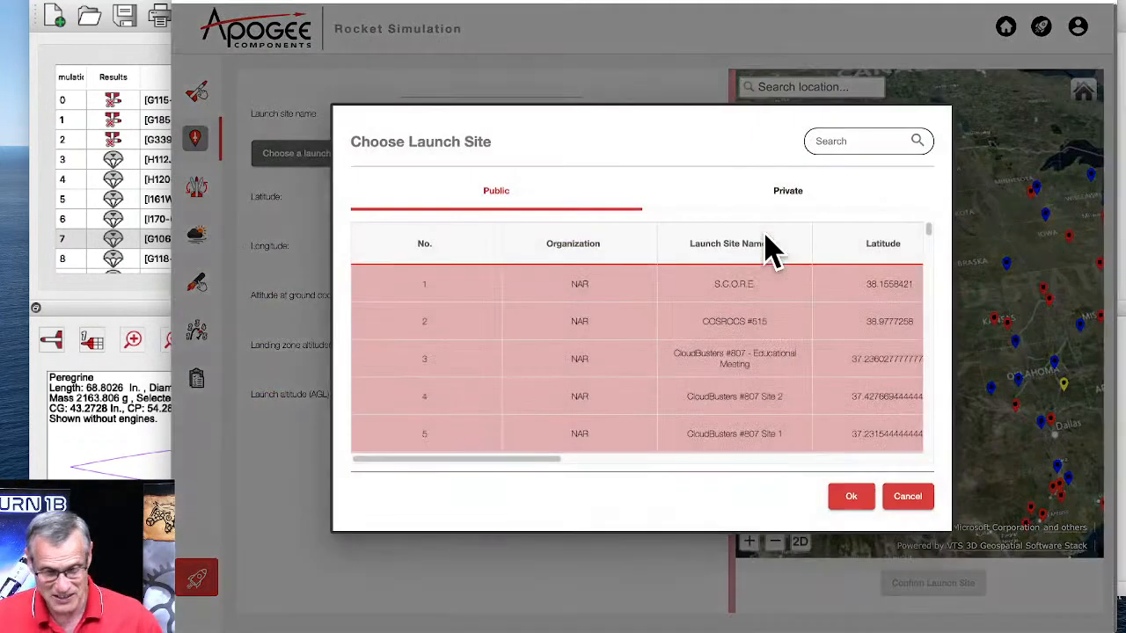
scroll(729, 387, down, 5)
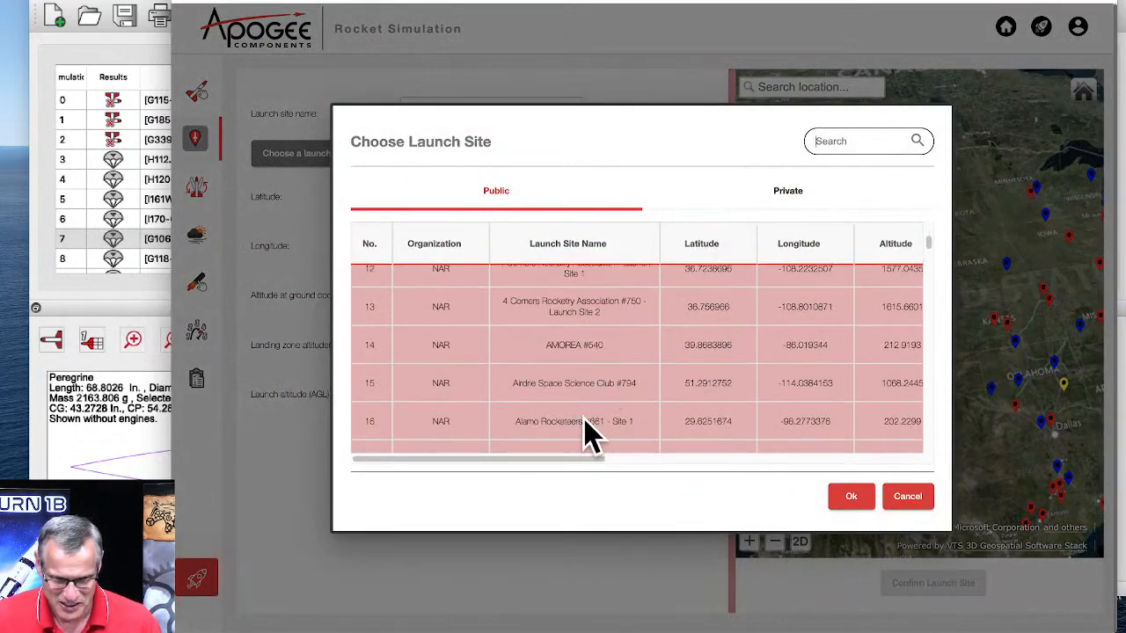
scroll(585, 426, down, 1)
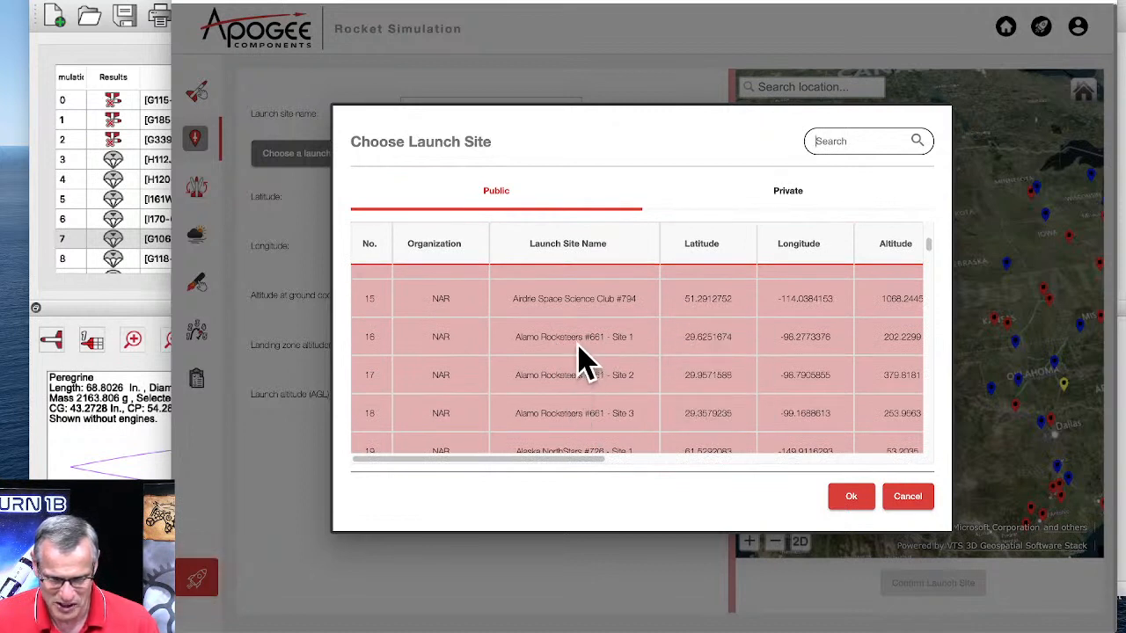
click(588, 386)
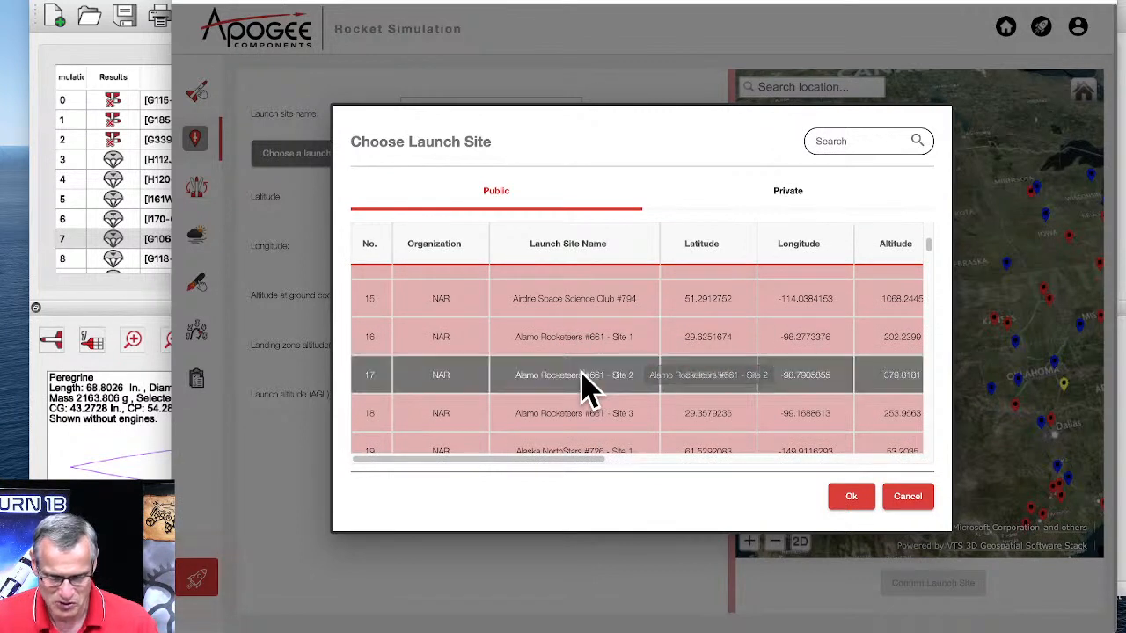
click(852, 498)
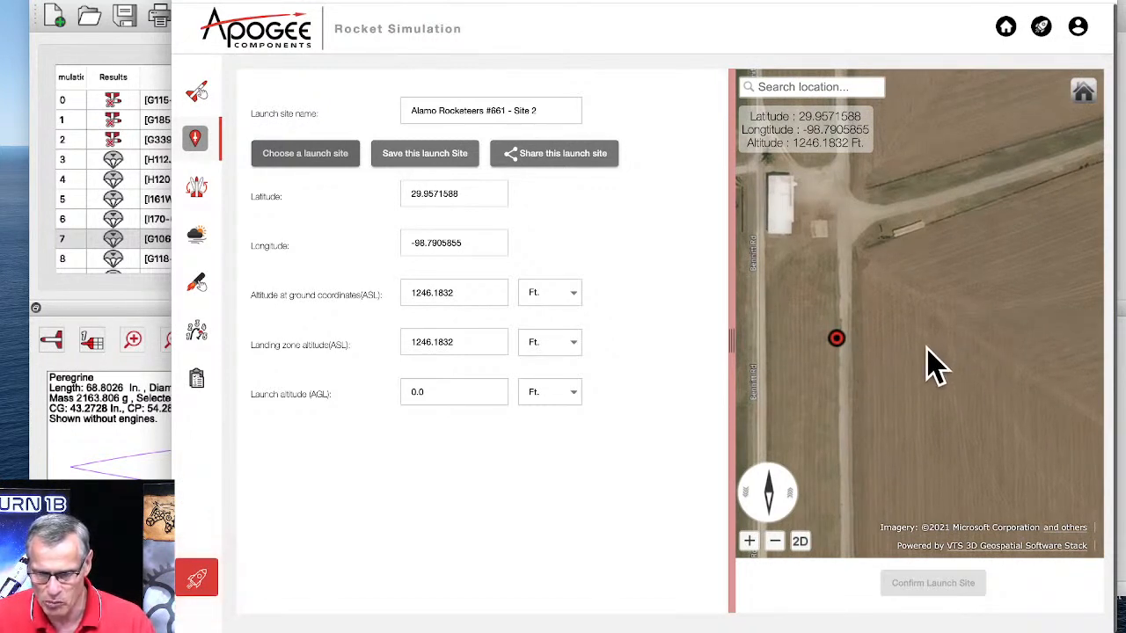
click(930, 344)
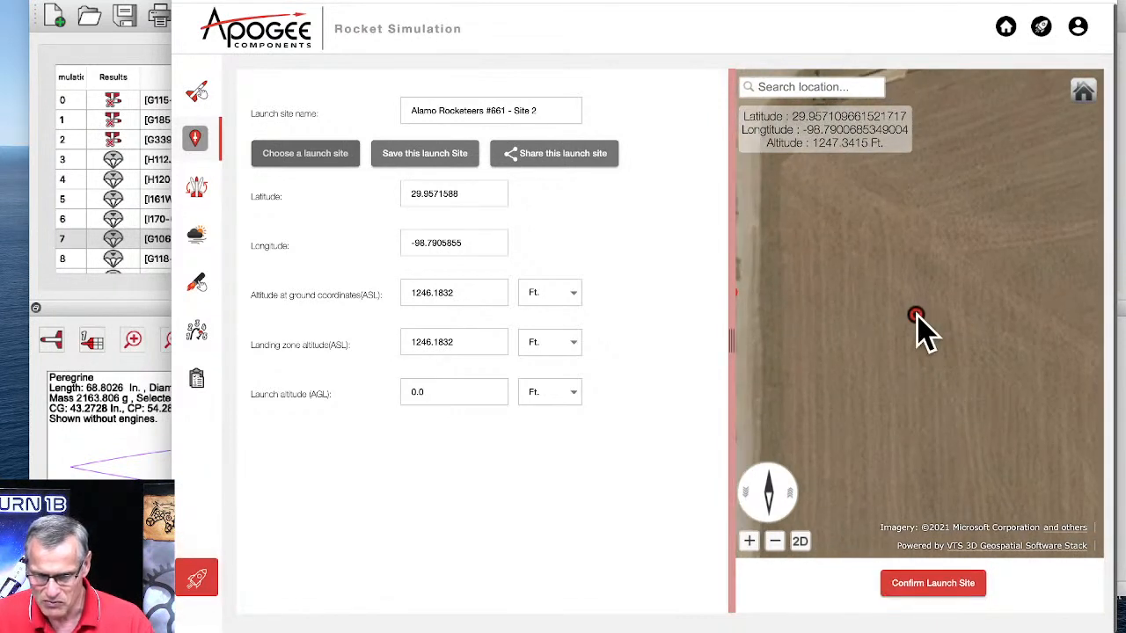
click(940, 589)
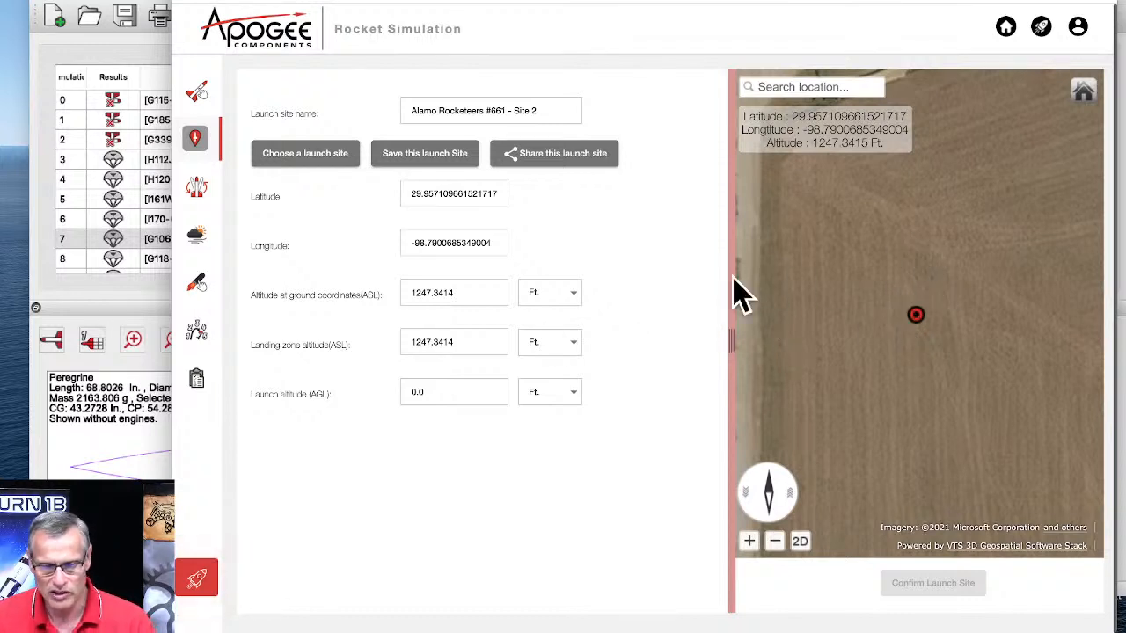
- Tilt the launch guide about 23 degrees from vertical and turn its azimuth to about 89 degrees, facing east
click(199, 187)
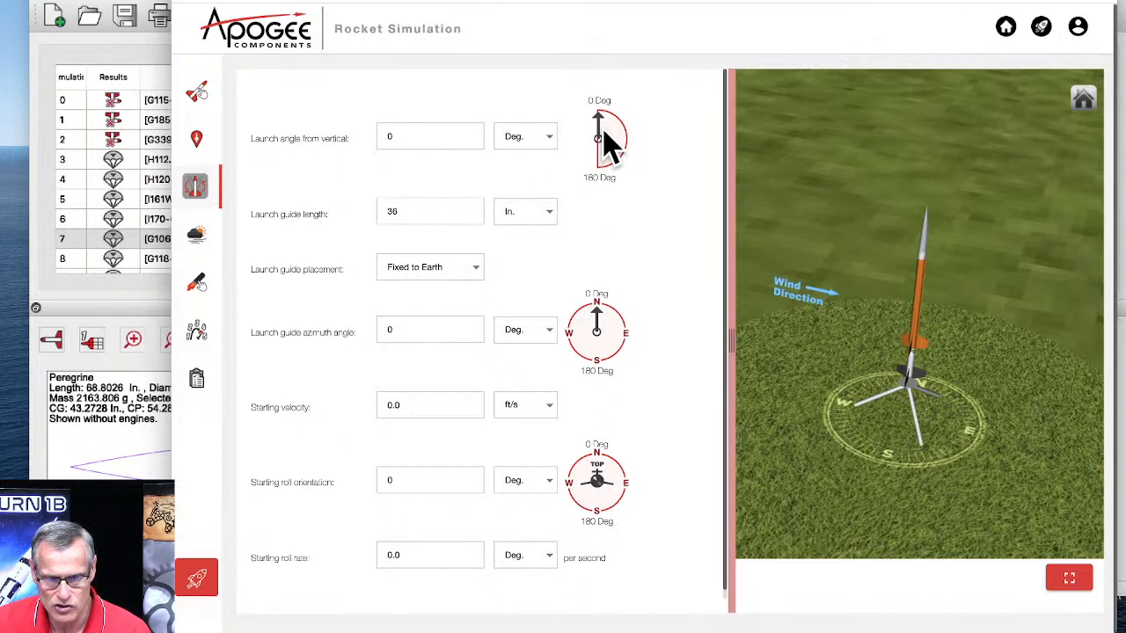
mouse_move(606, 122)
mouse_down()
mouse_move(621, 135)
mouse_move(609, 123)
mouse_up()
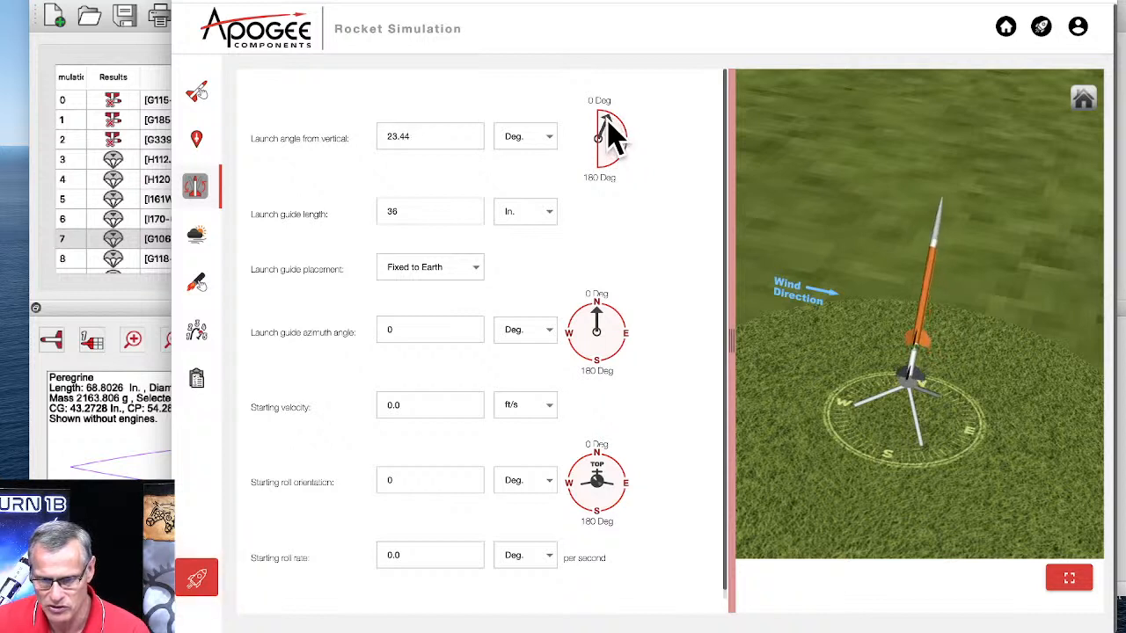
drag(600, 310, 617, 339)
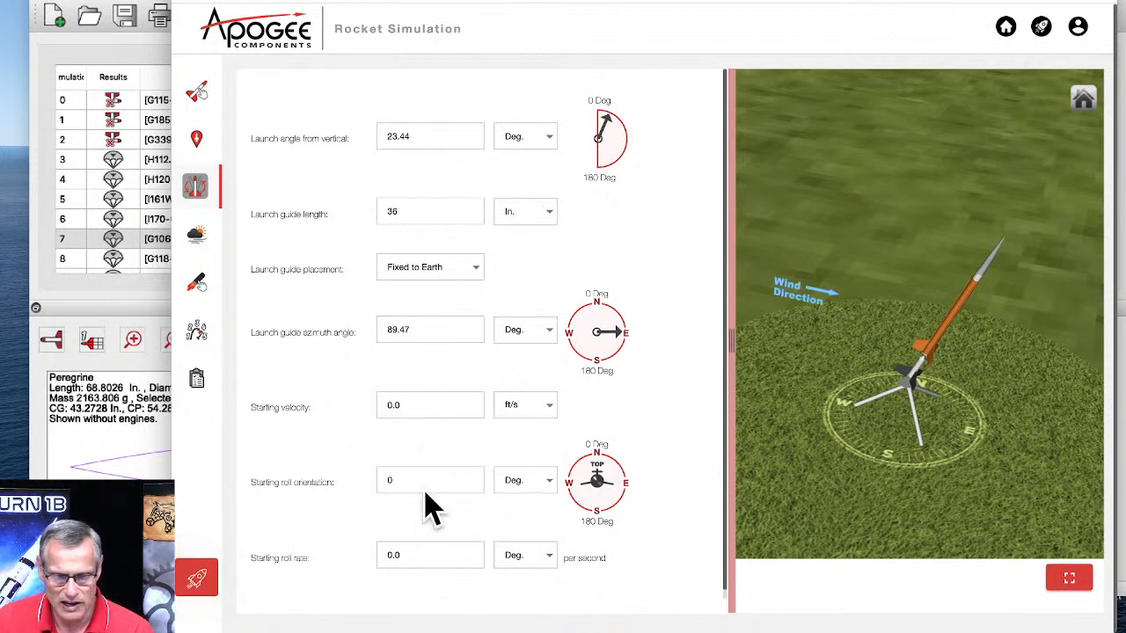
- Rotate the rocket's starting roll orientation to about 50 degrees, checking the fins in a closer view of the pad
drag(619, 503, 587, 480)
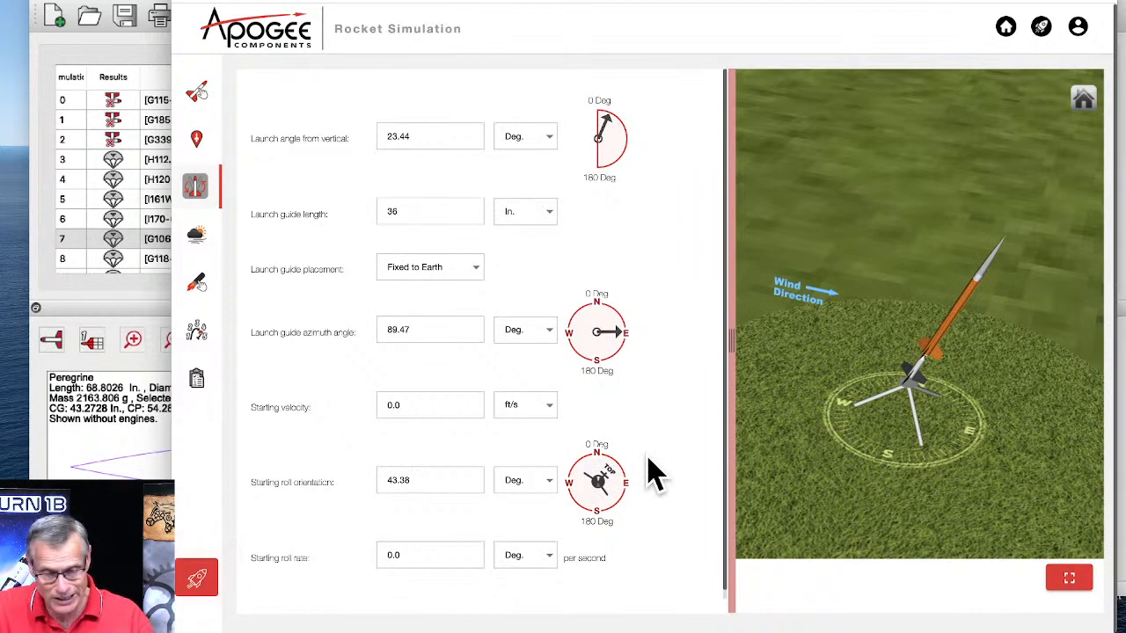
scroll(947, 372, up, 3)
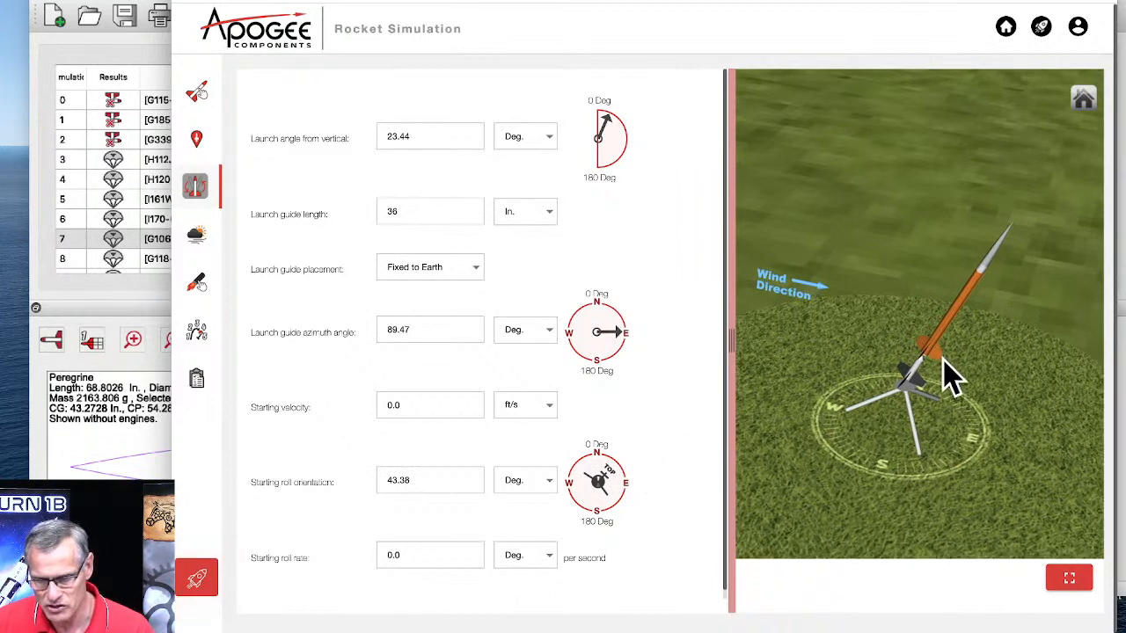
scroll(947, 372, up, 2)
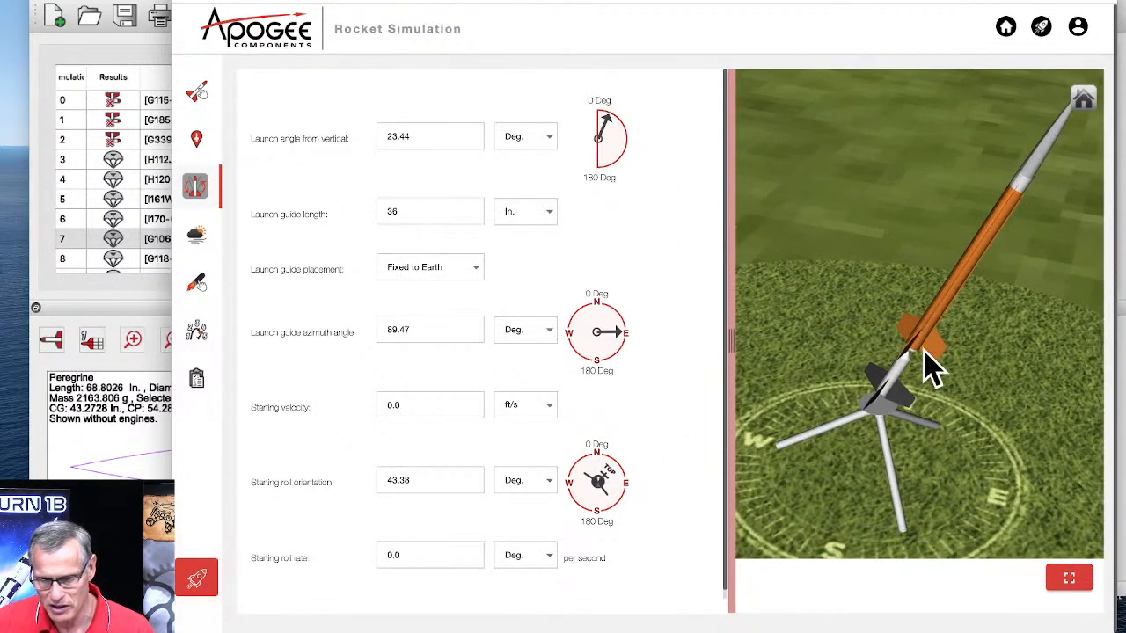
drag(613, 475, 541, 465)
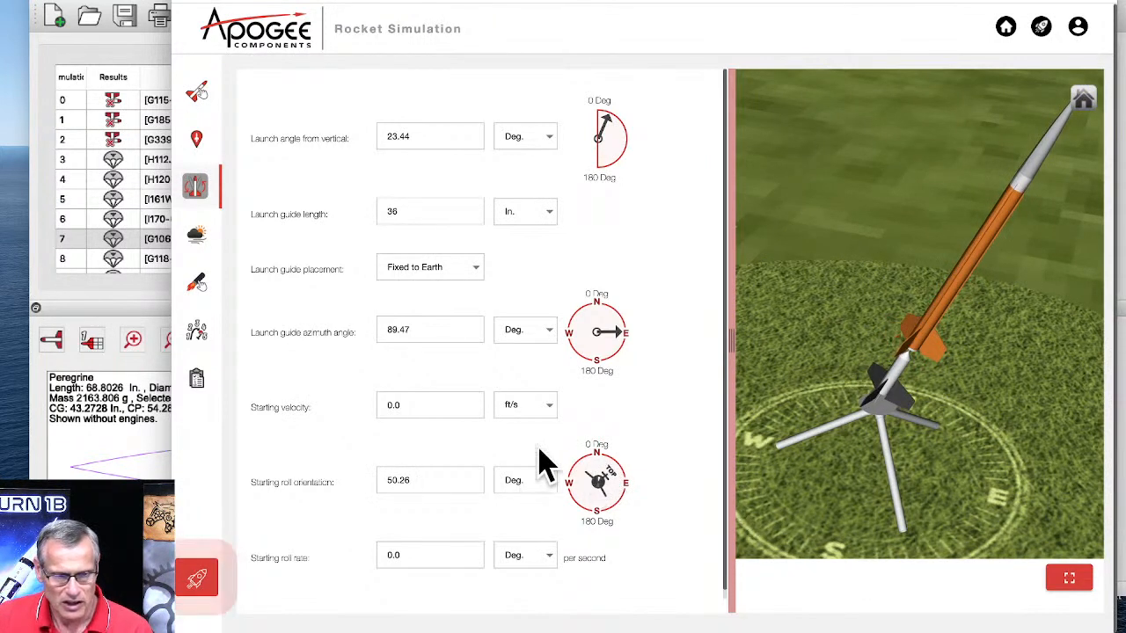
- Set the wind direction of the steady wind (all altitudes) model to 270 degrees
click(193, 235)
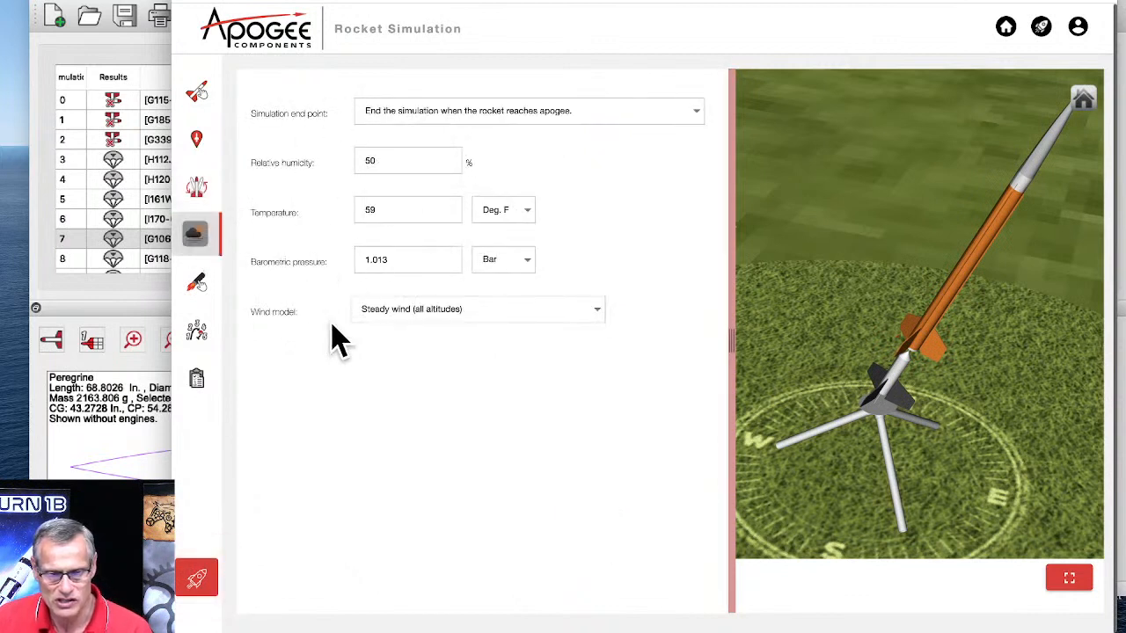
click(427, 312)
click(407, 315)
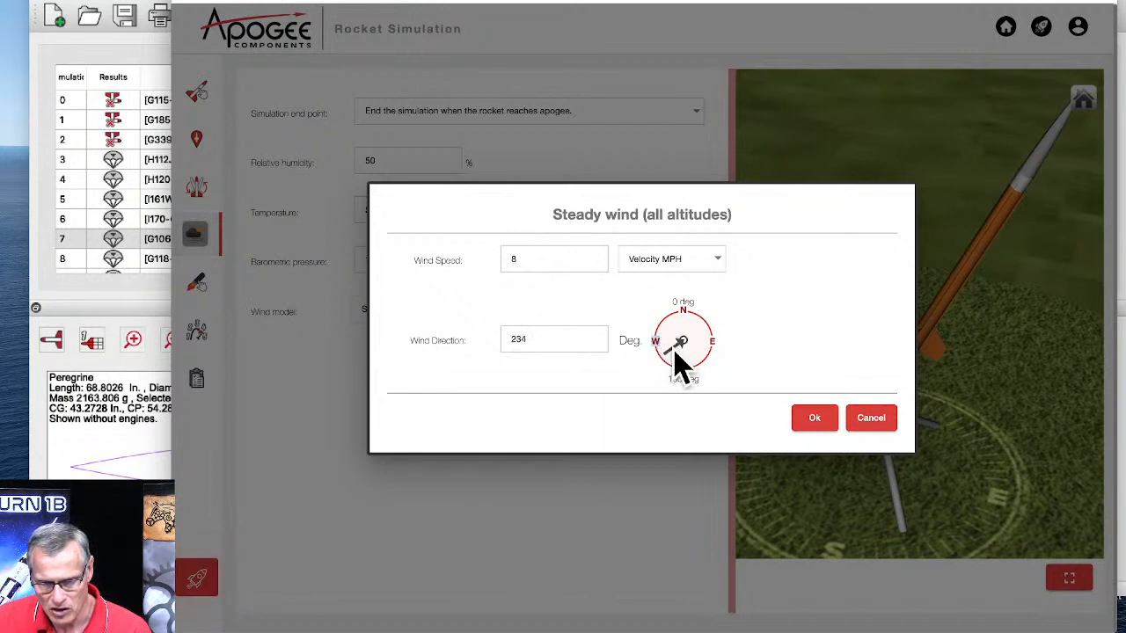
drag(676, 358, 660, 340)
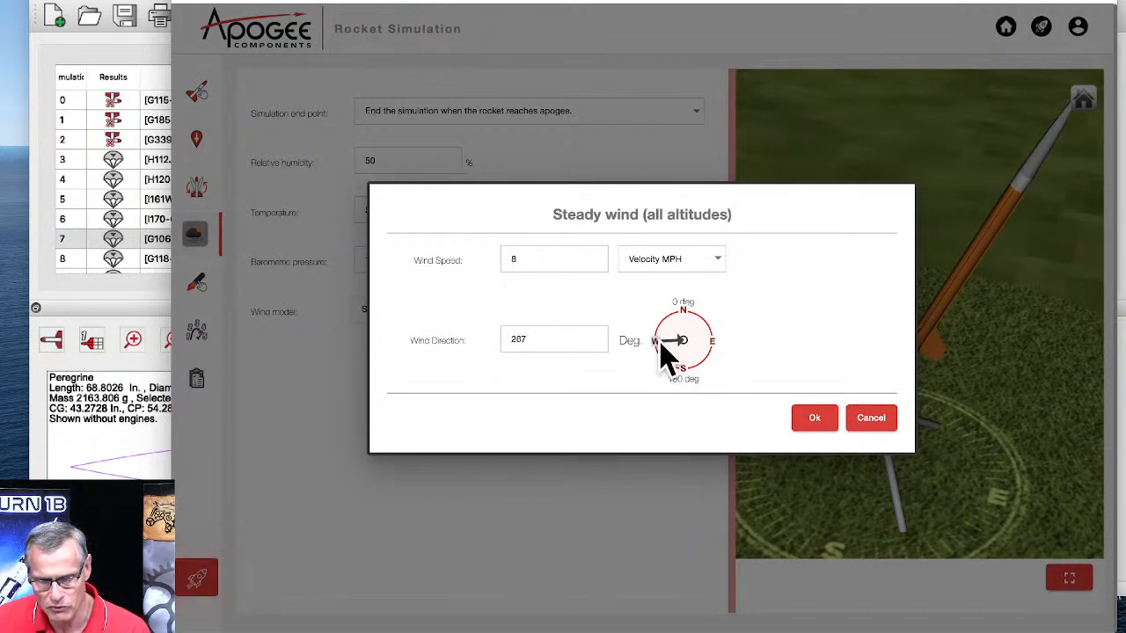
click(512, 343)
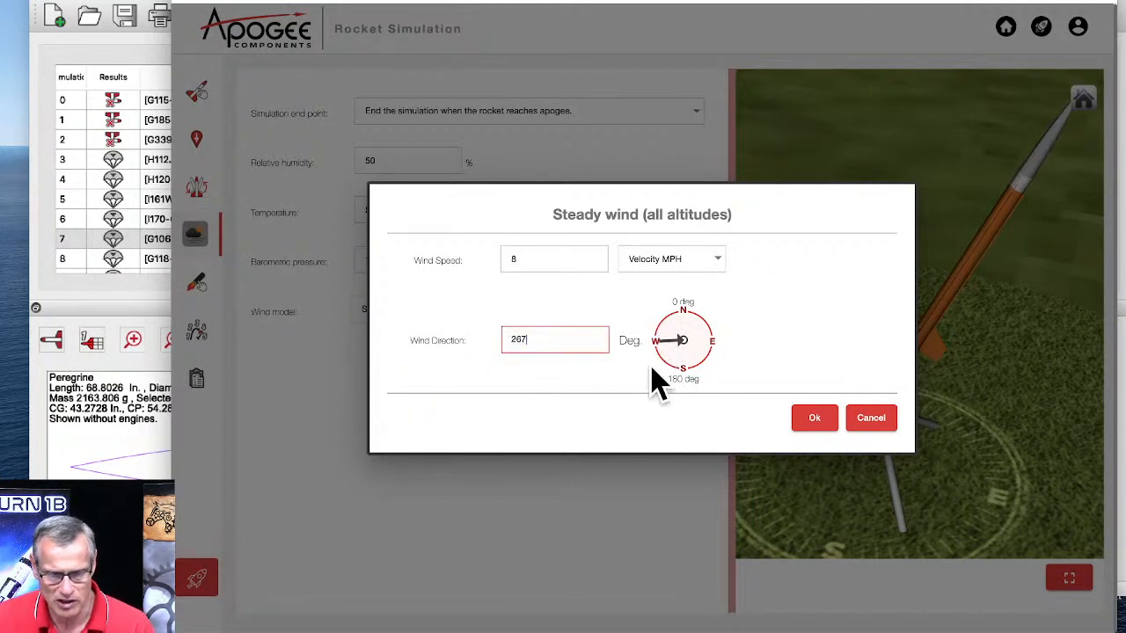
key(BackSpace)
key(BackSpace)
text(70)
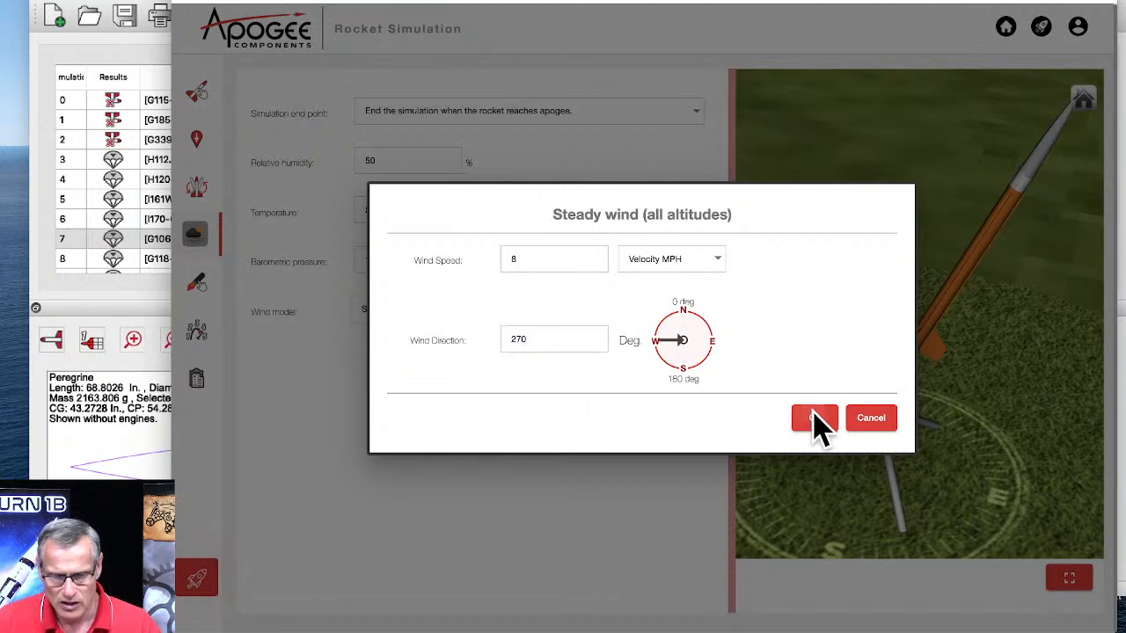
click(815, 419)
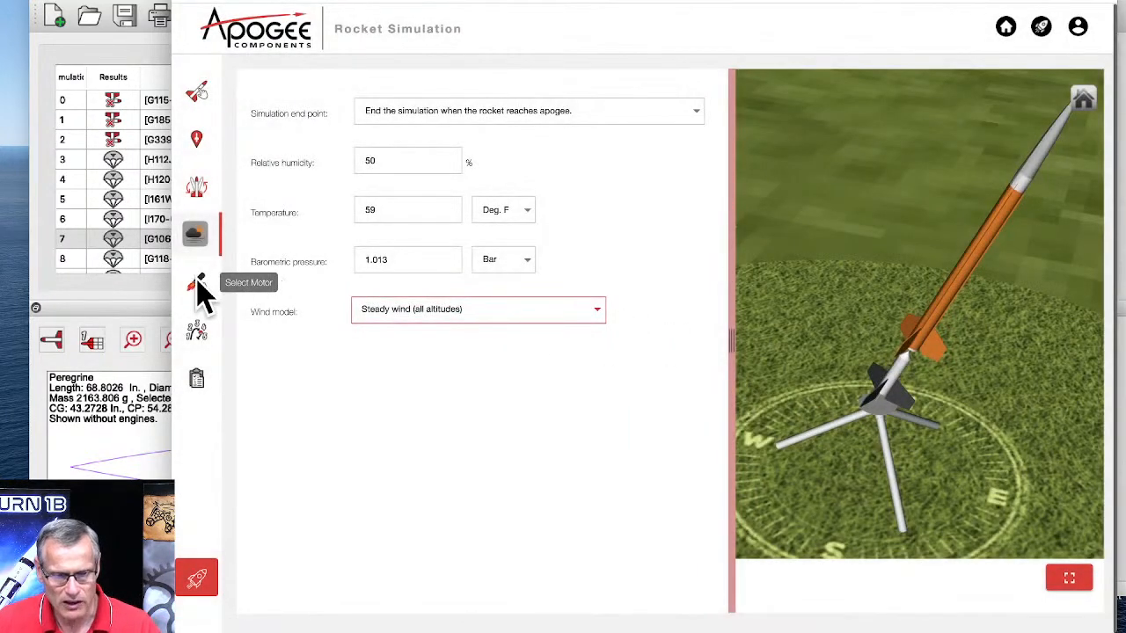
- Assign the 149.860-long Aerotech G77R engine with a 10-second ejection delay to the sustainer mount and load it into all other mounts
click(198, 281)
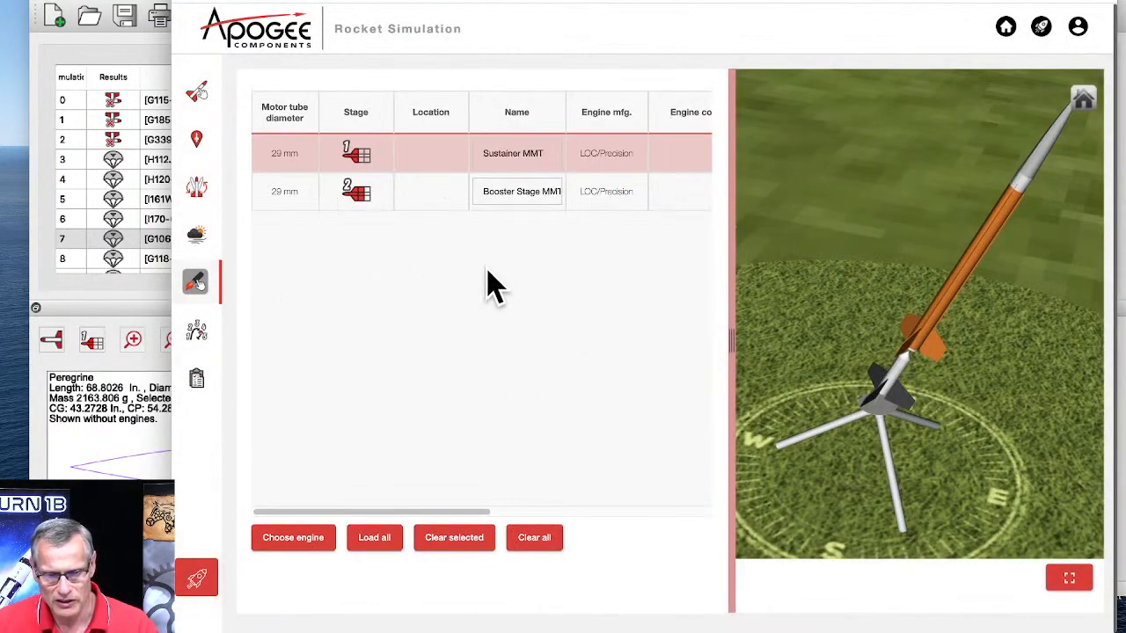
drag(735, 354, 749, 336)
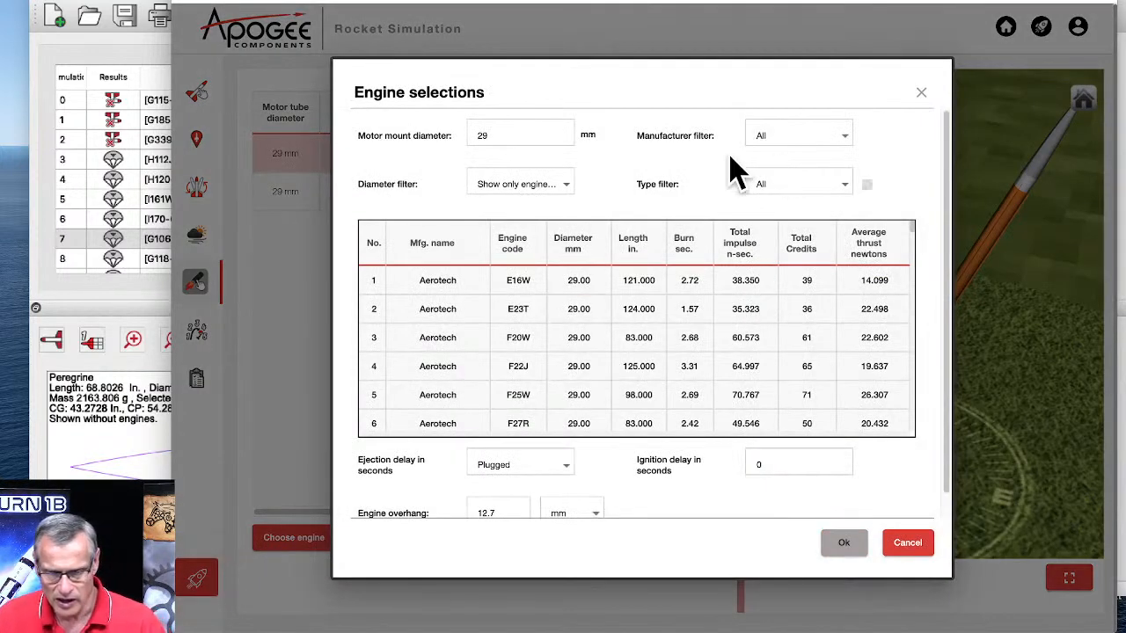
scroll(770, 391, down, 4)
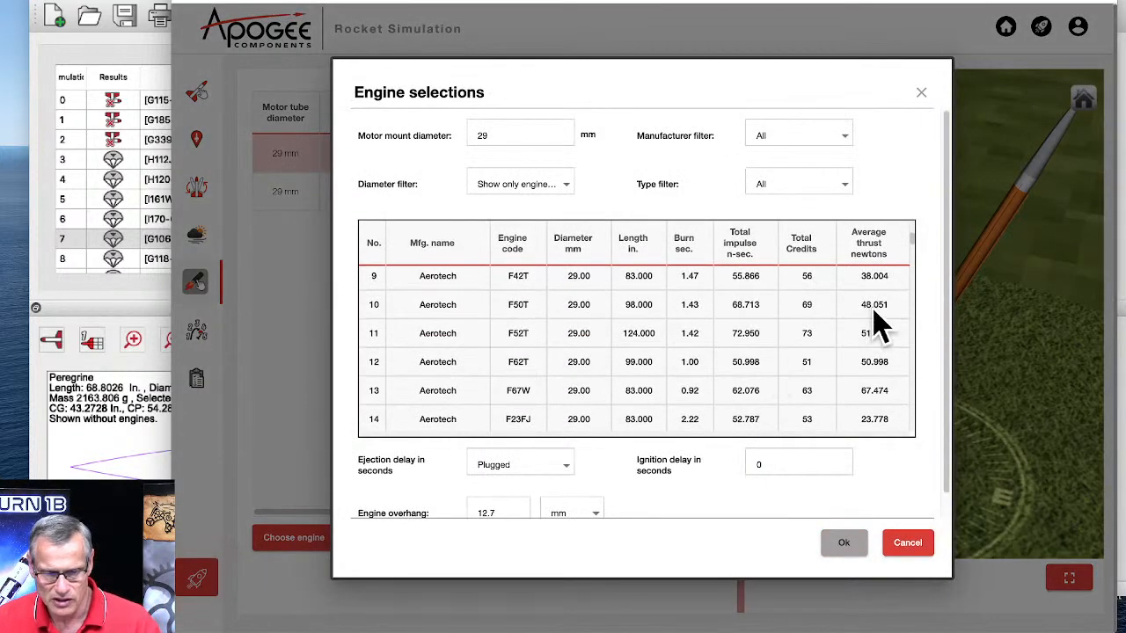
scroll(915, 262, down, 8)
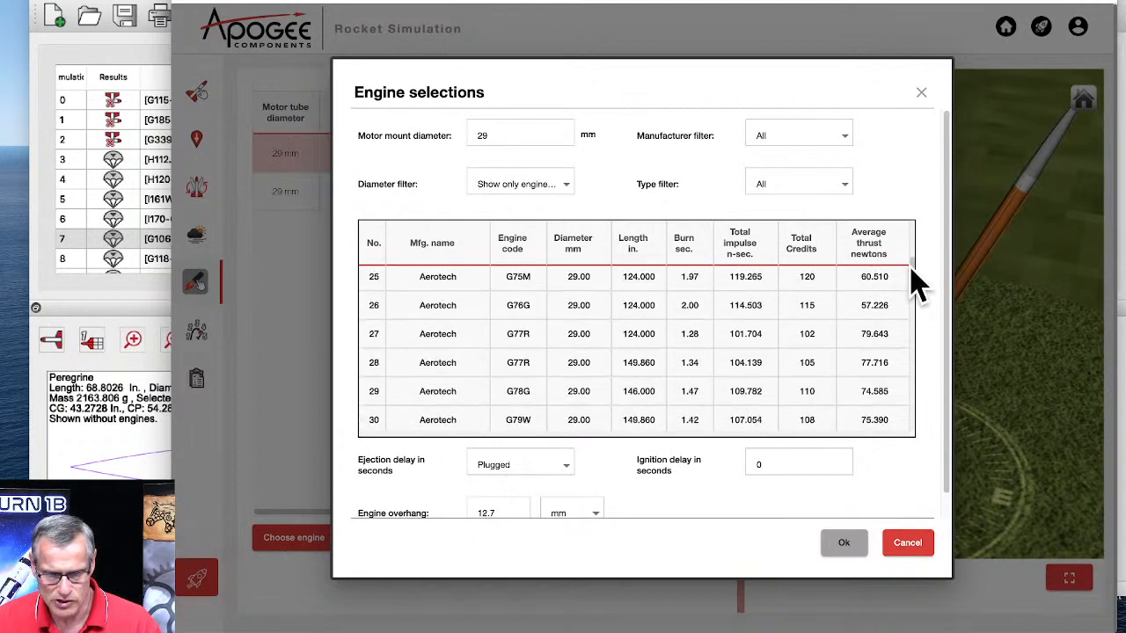
click(526, 380)
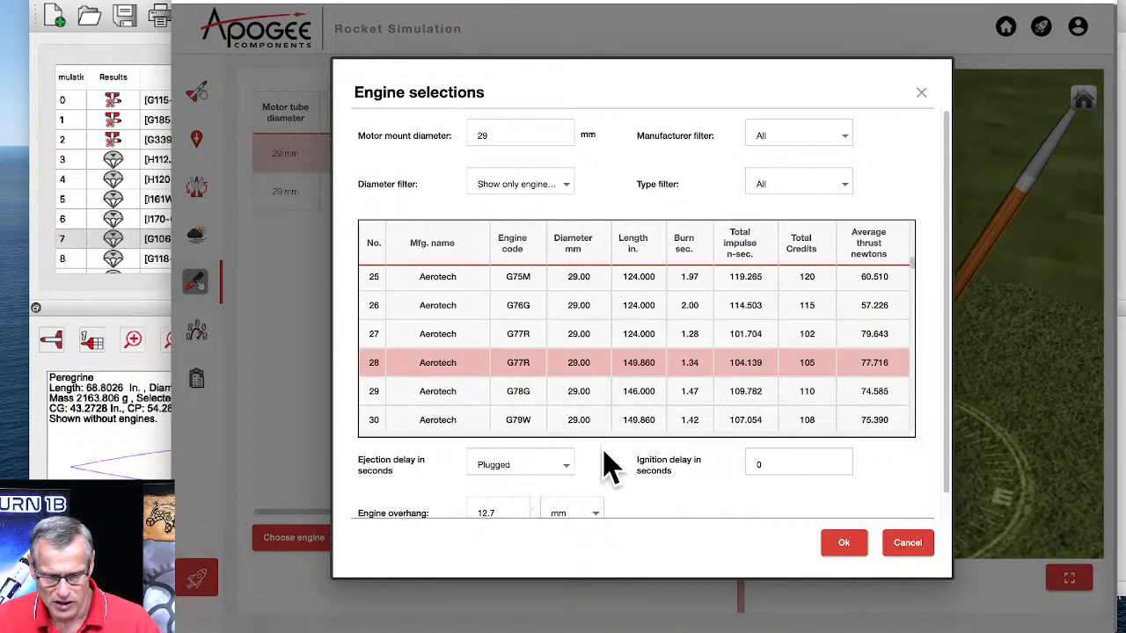
scroll(607, 467, down, 1)
click(523, 442)
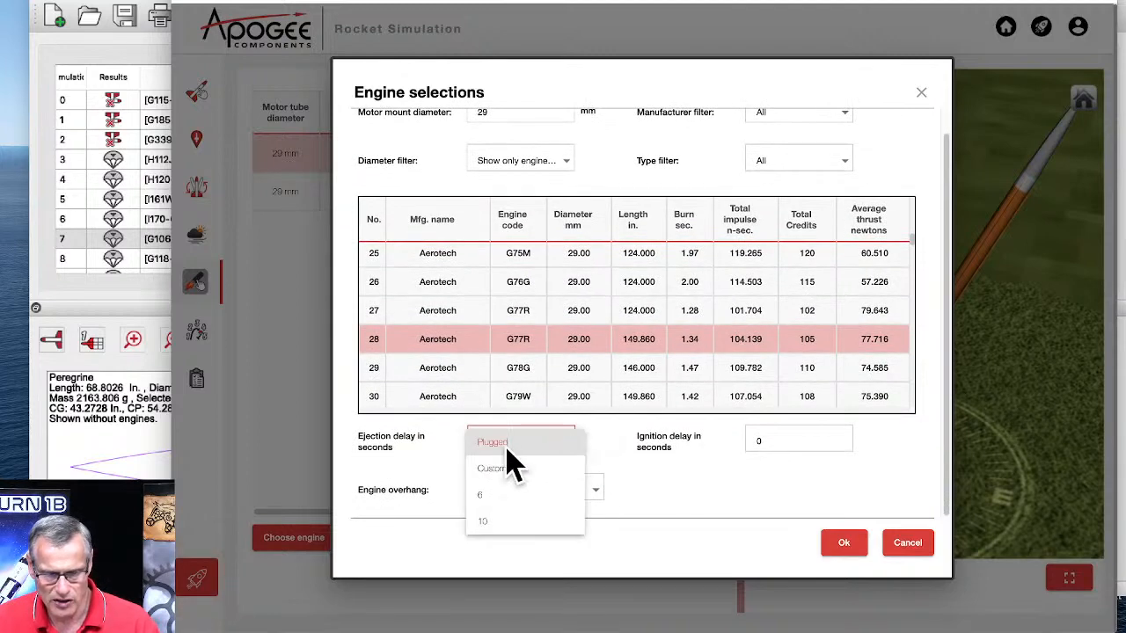
click(490, 523)
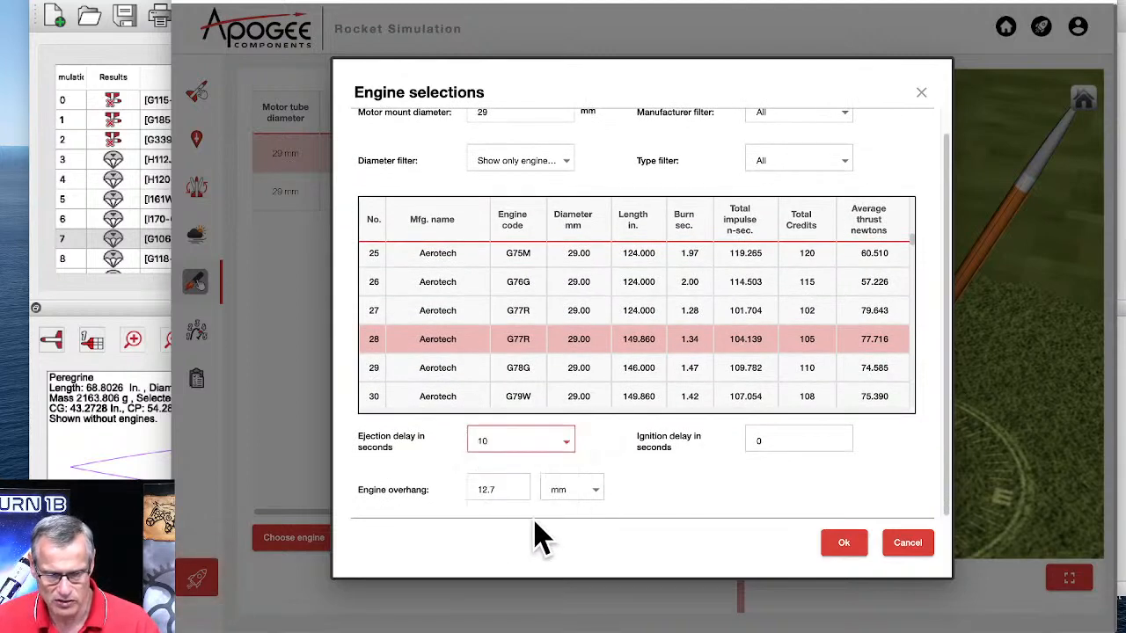
click(843, 543)
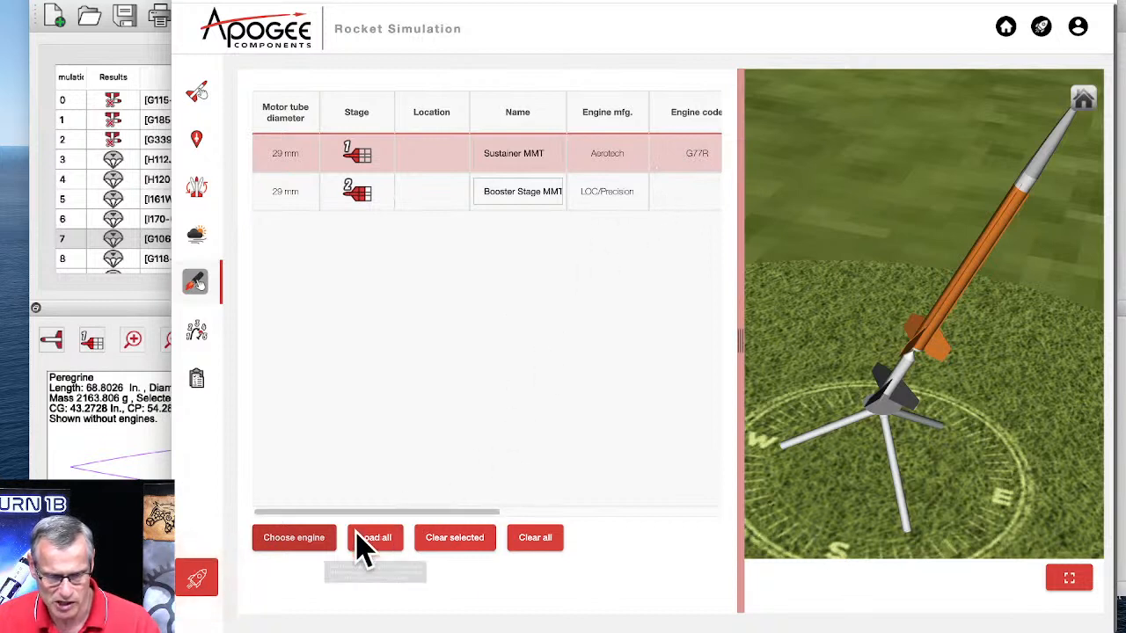
click(375, 545)
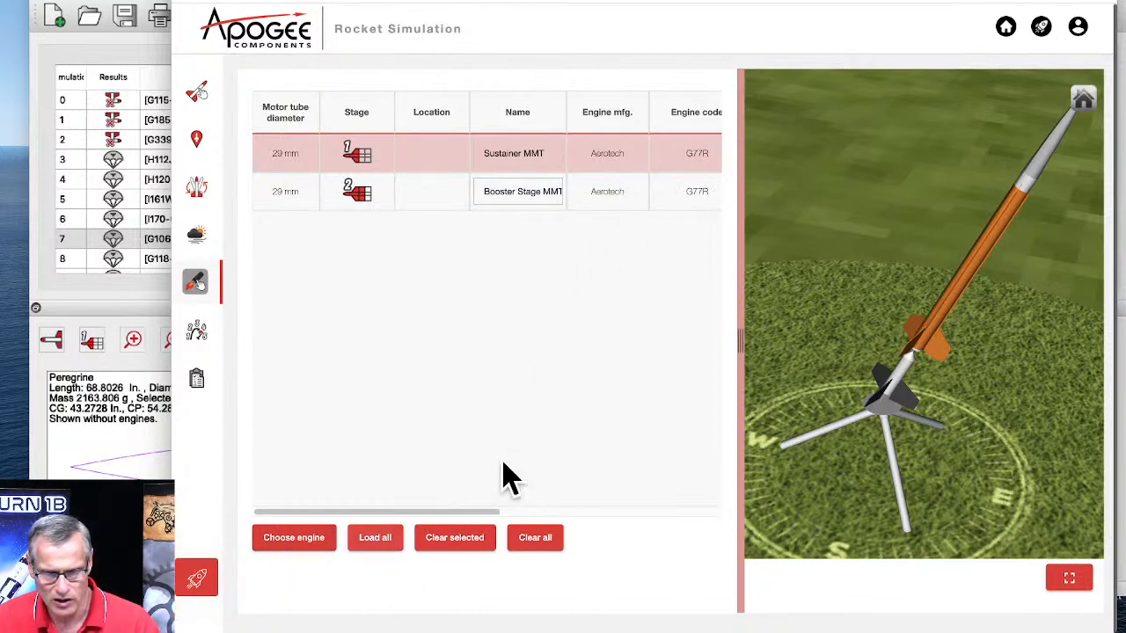
- Set a custom ejection delay of 0 seconds for the G77R engine in the booster stage mount
drag(459, 514, 596, 507)
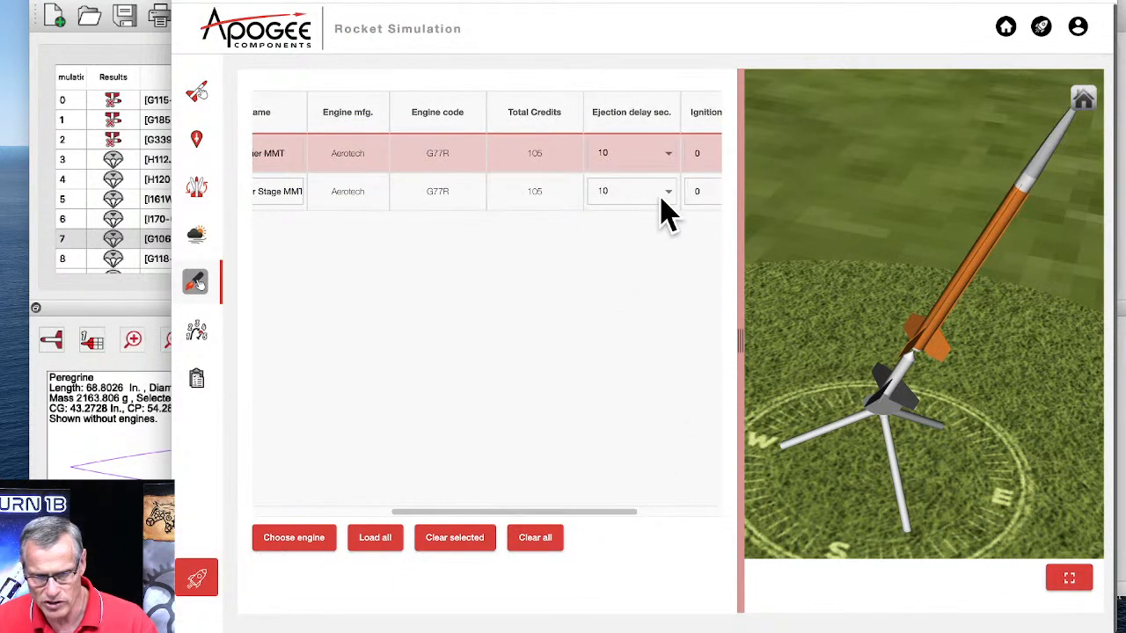
click(616, 199)
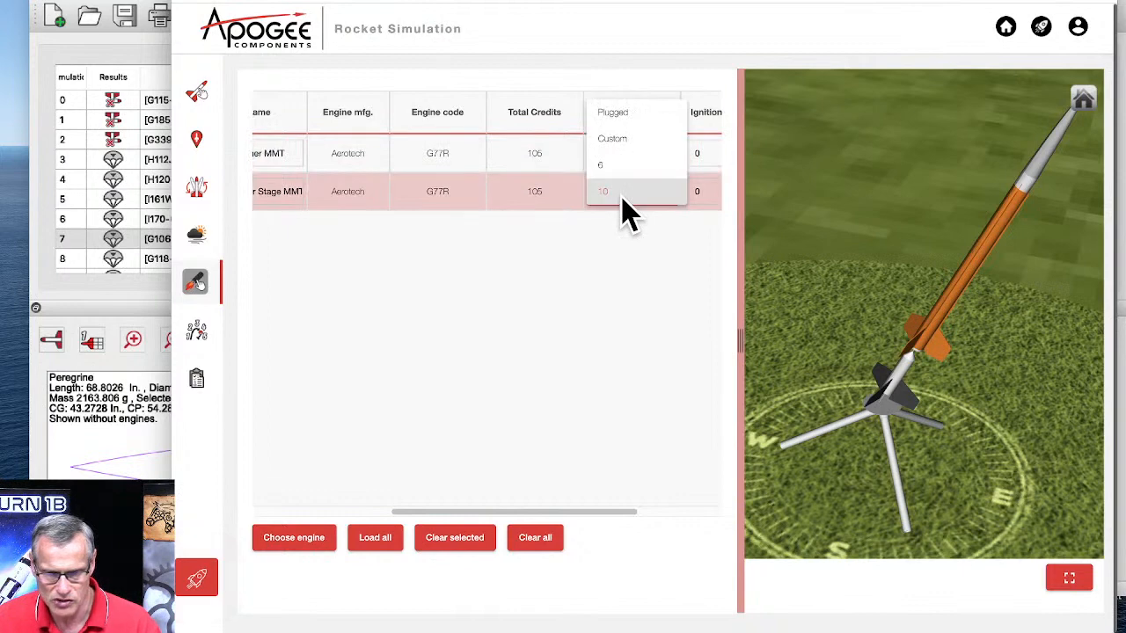
click(611, 141)
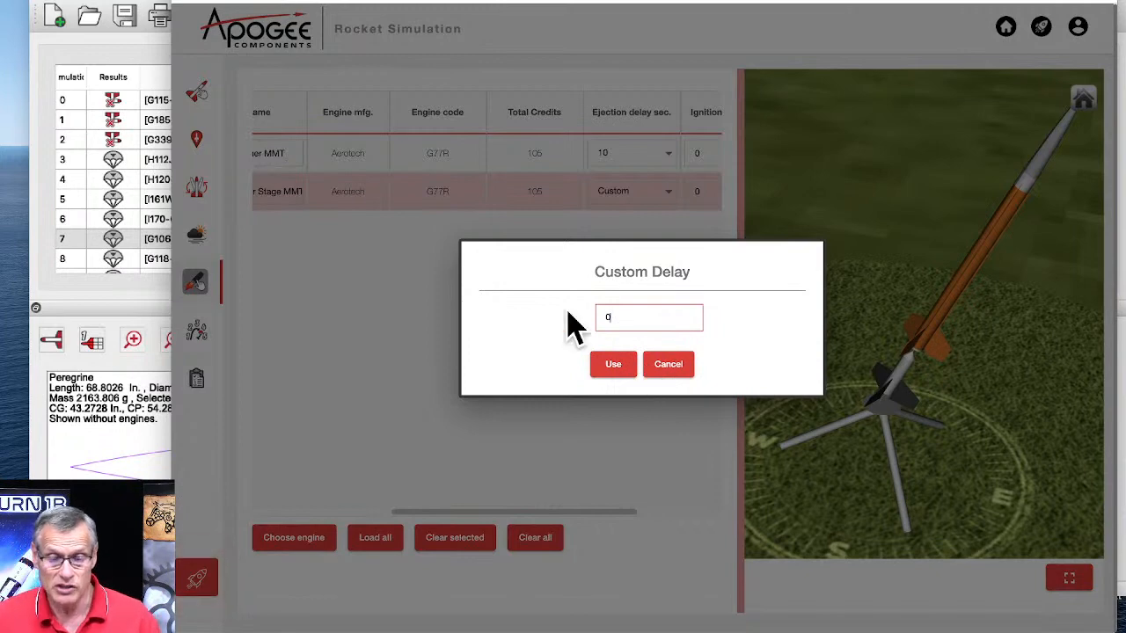
click(614, 366)
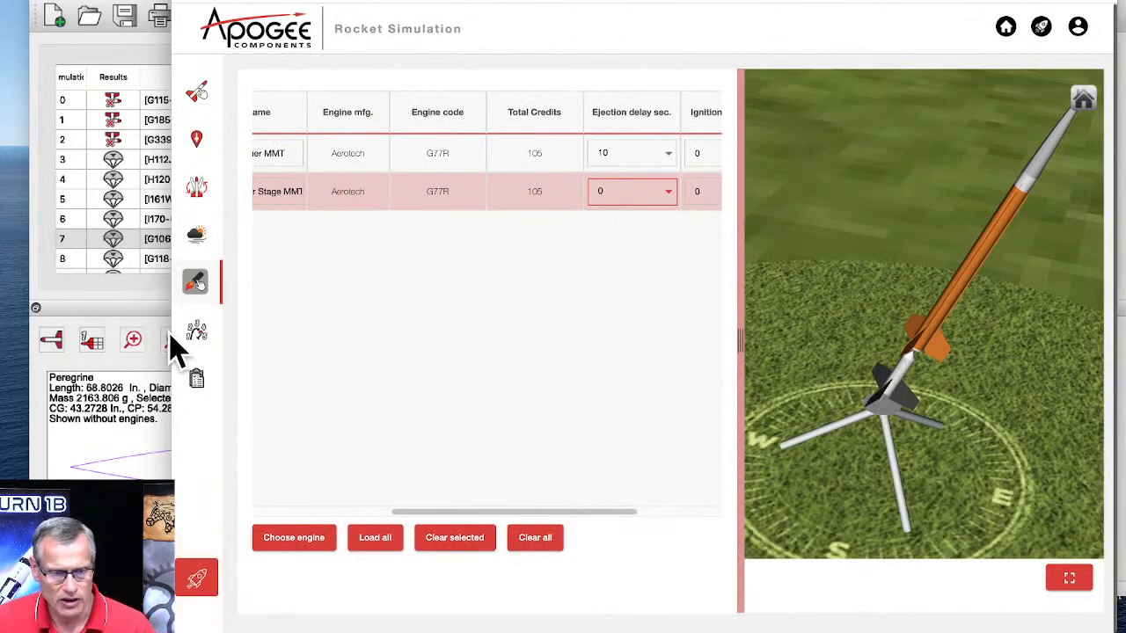
- Set the 18" Booster Stage Parachute's deployment event to Time after apogee with a time of 2 seconds
click(193, 335)
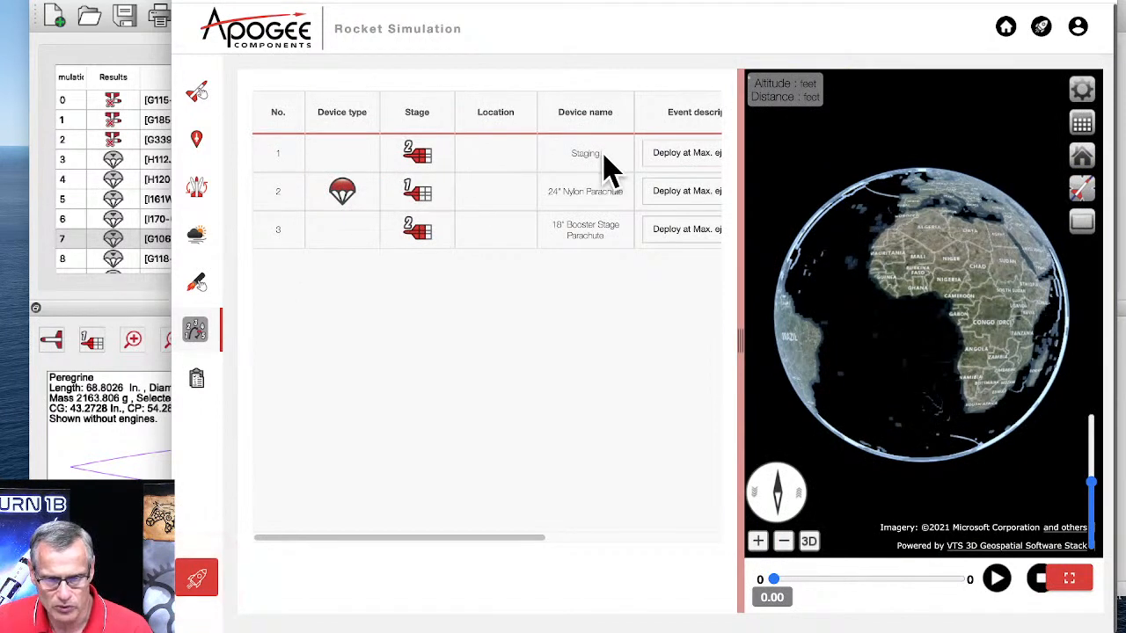
drag(440, 550, 515, 554)
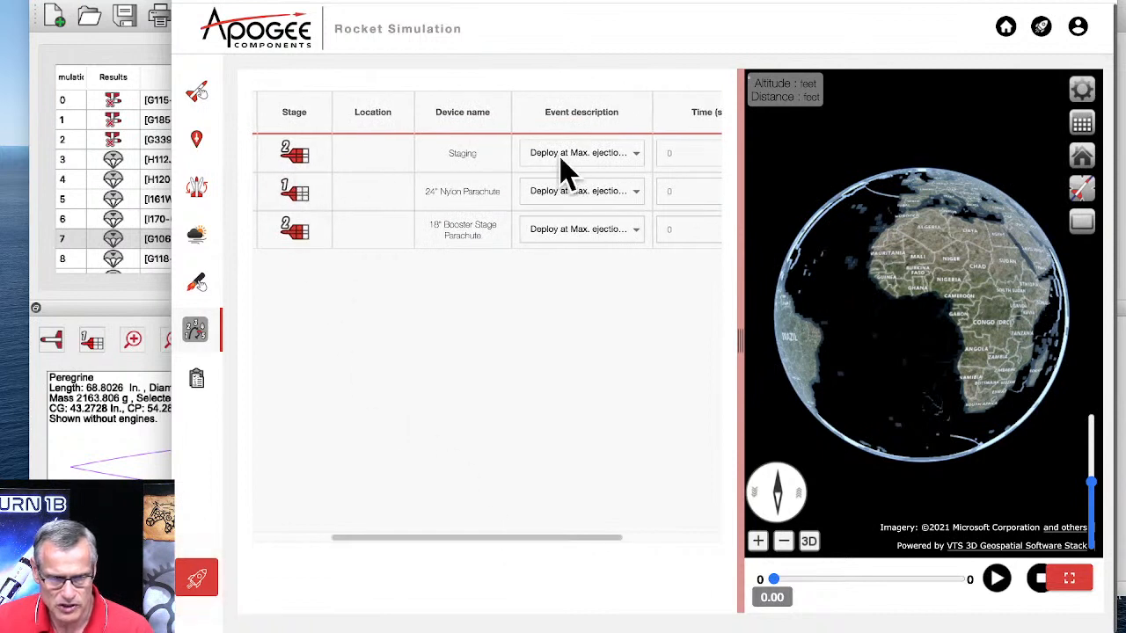
click(594, 160)
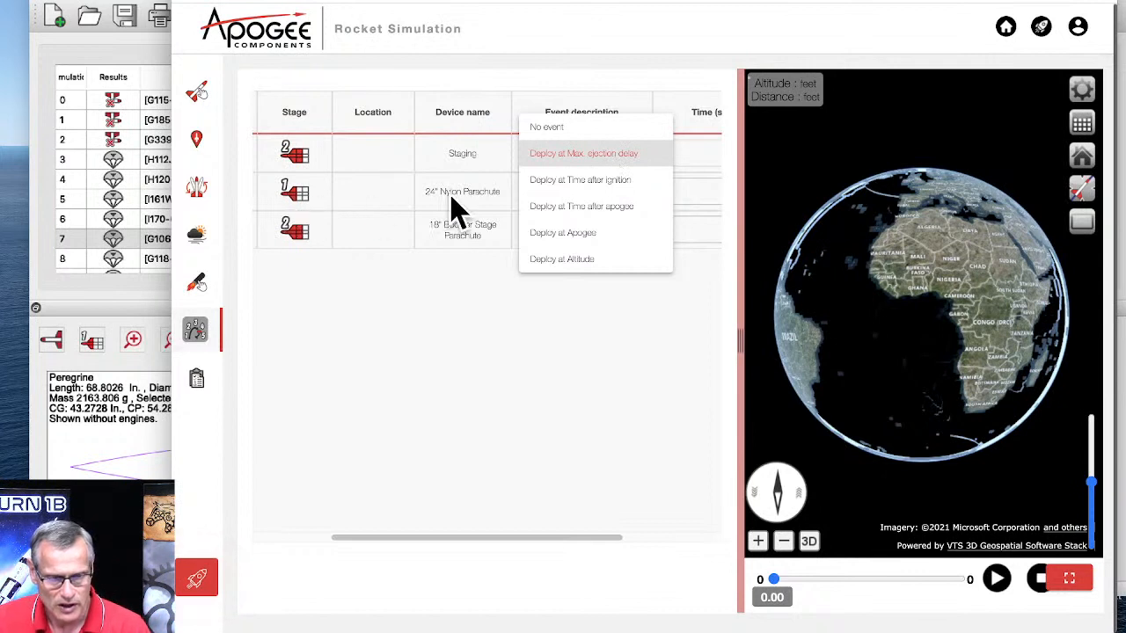
click(299, 215)
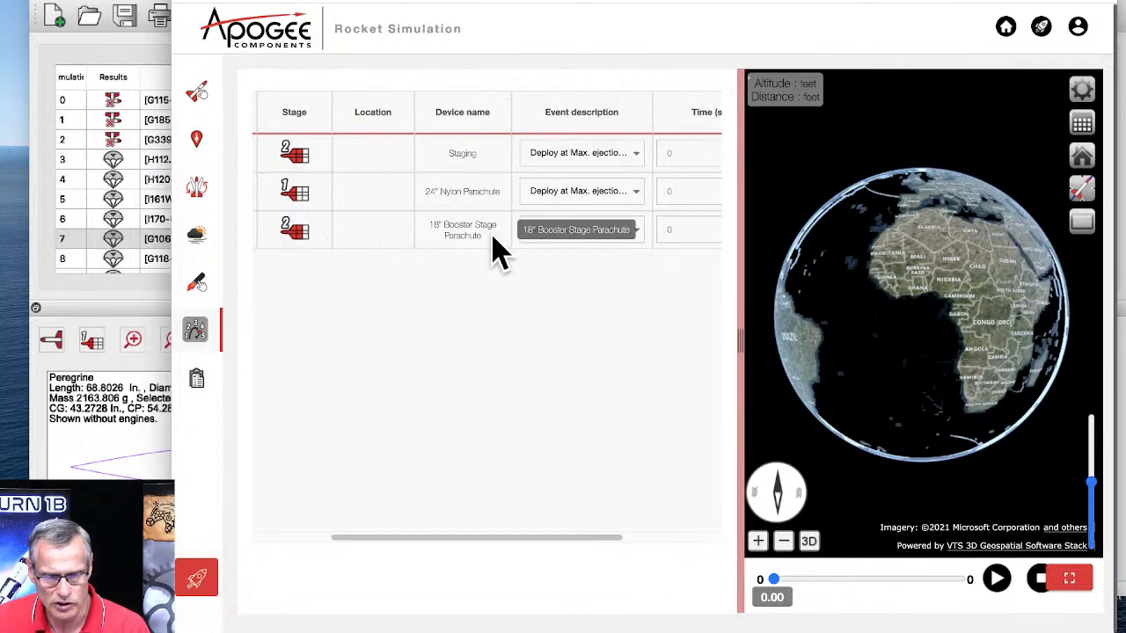
click(632, 234)
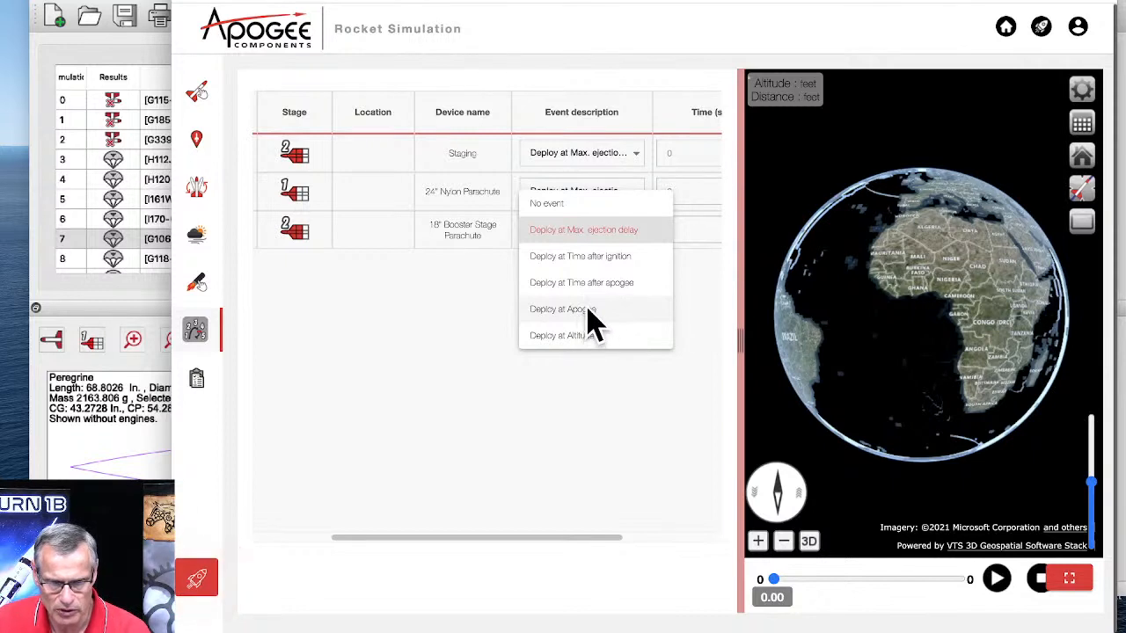
click(584, 284)
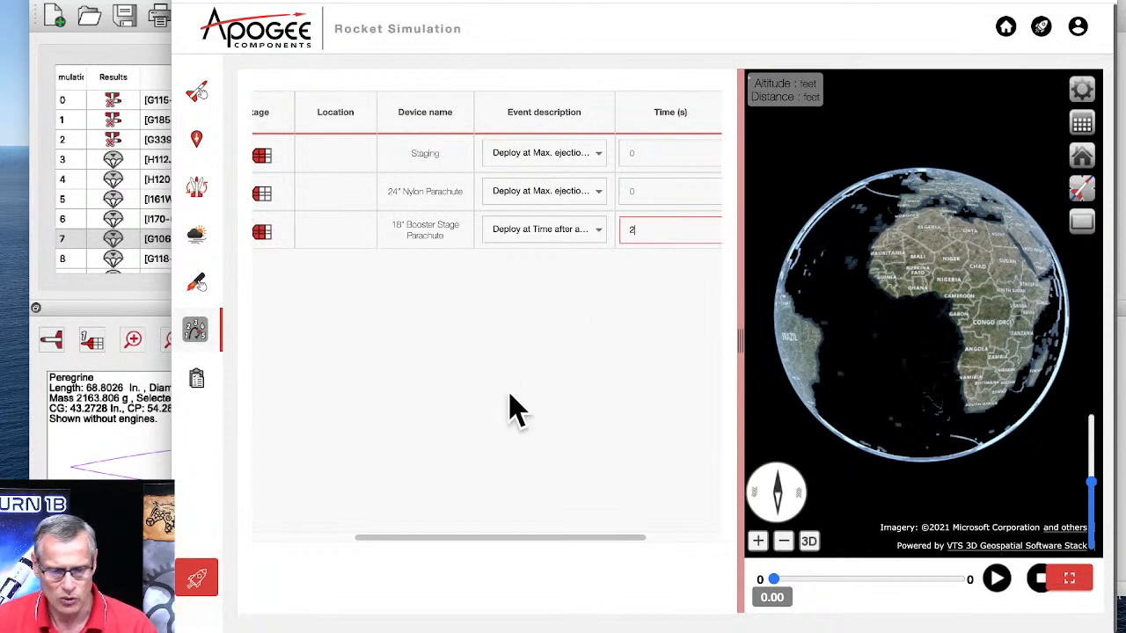
drag(503, 538, 595, 541)
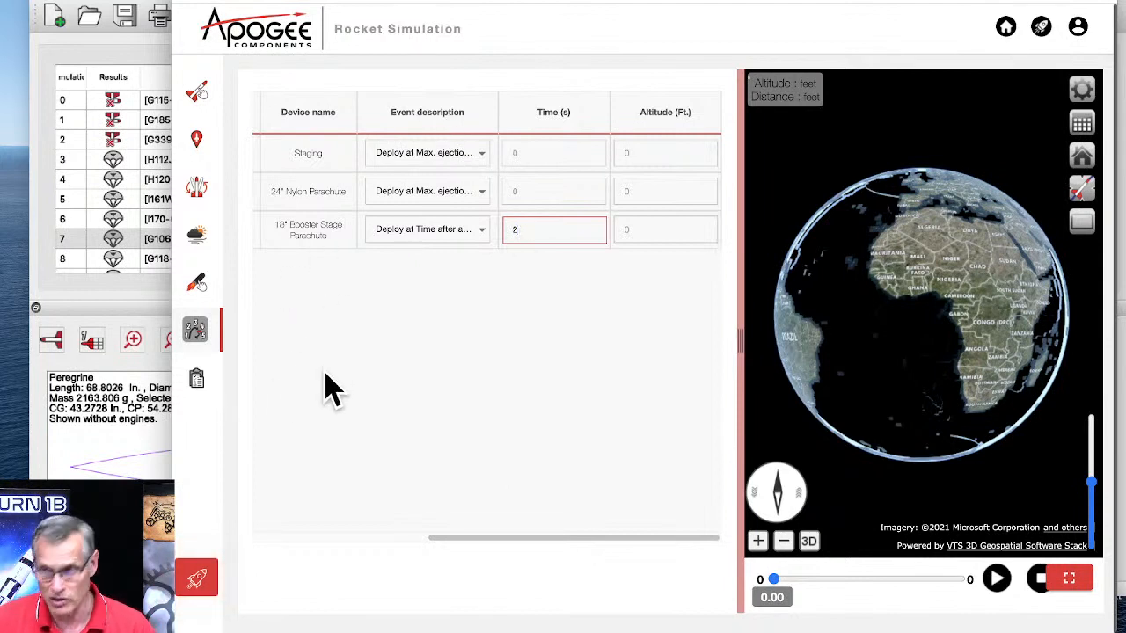
- Run the simulation with the comment "Episode 27 of RS Live"
click(197, 582)
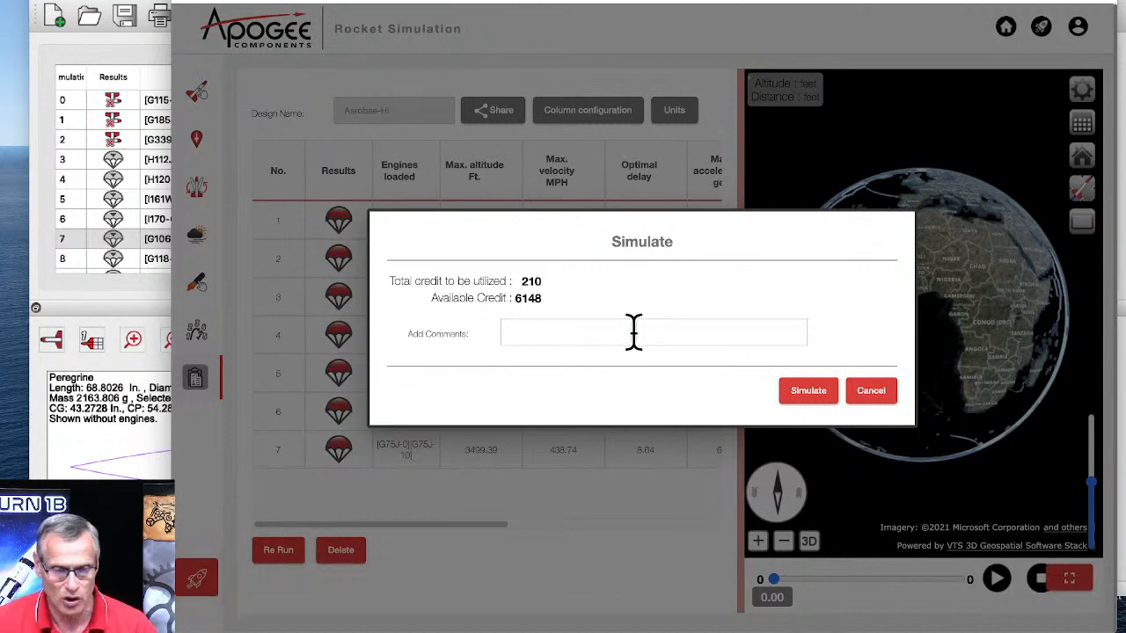
click(537, 330)
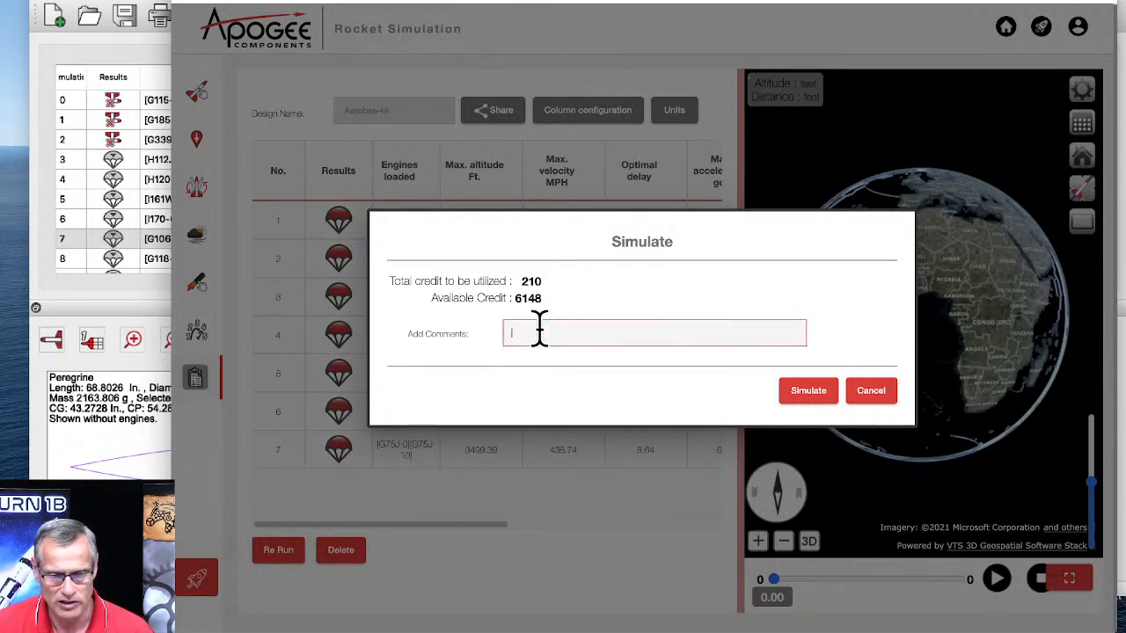
text(Episode )
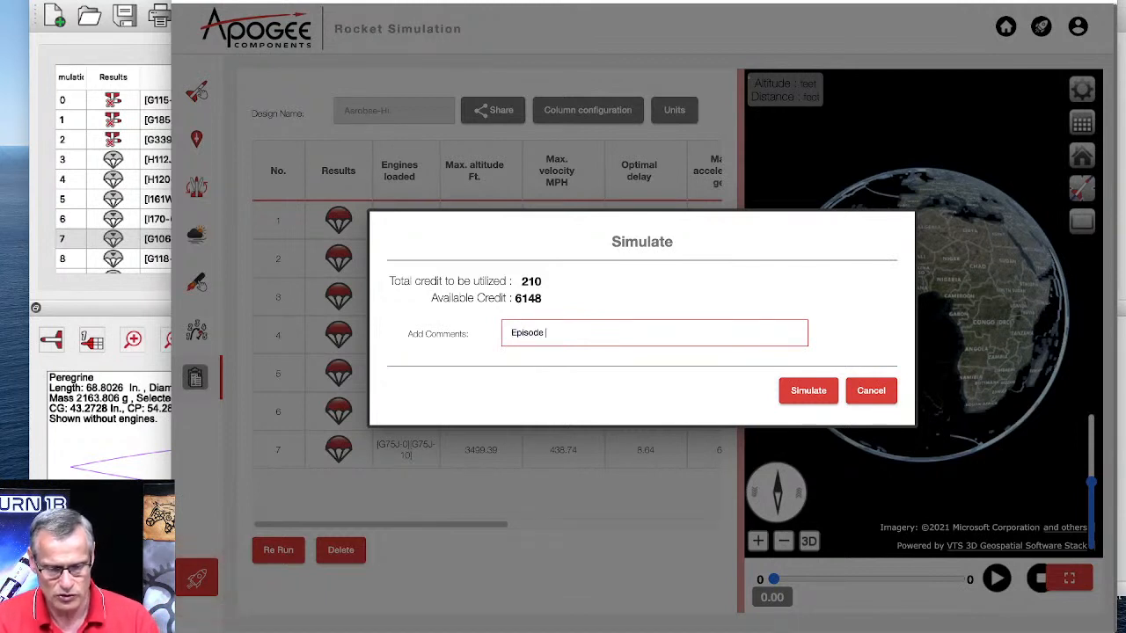
text(27 of RS)
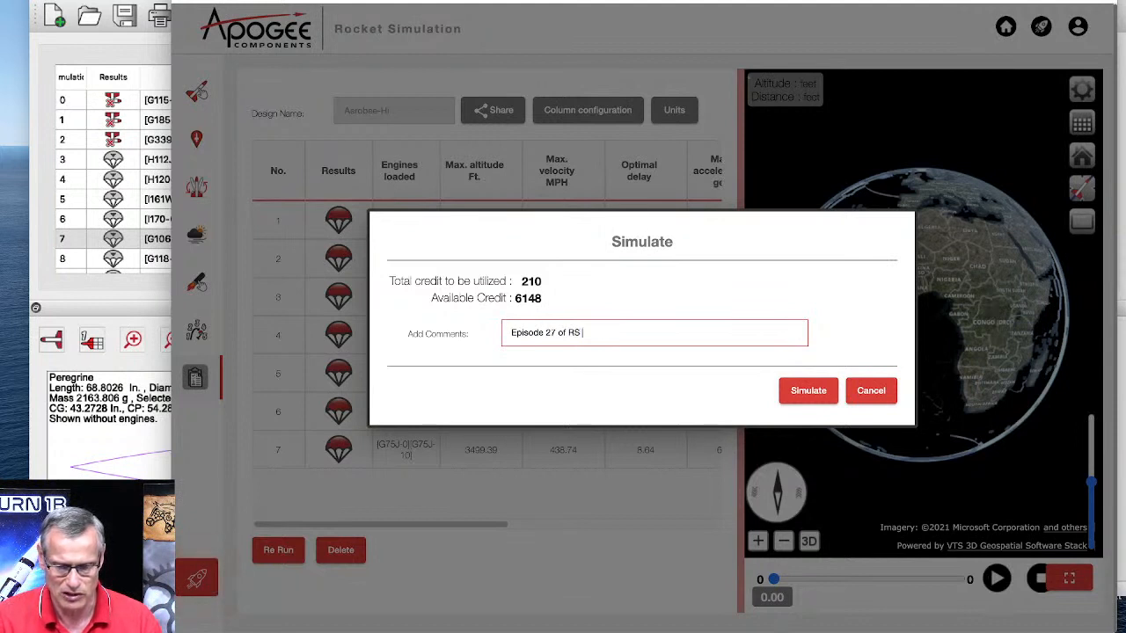
text( Live)
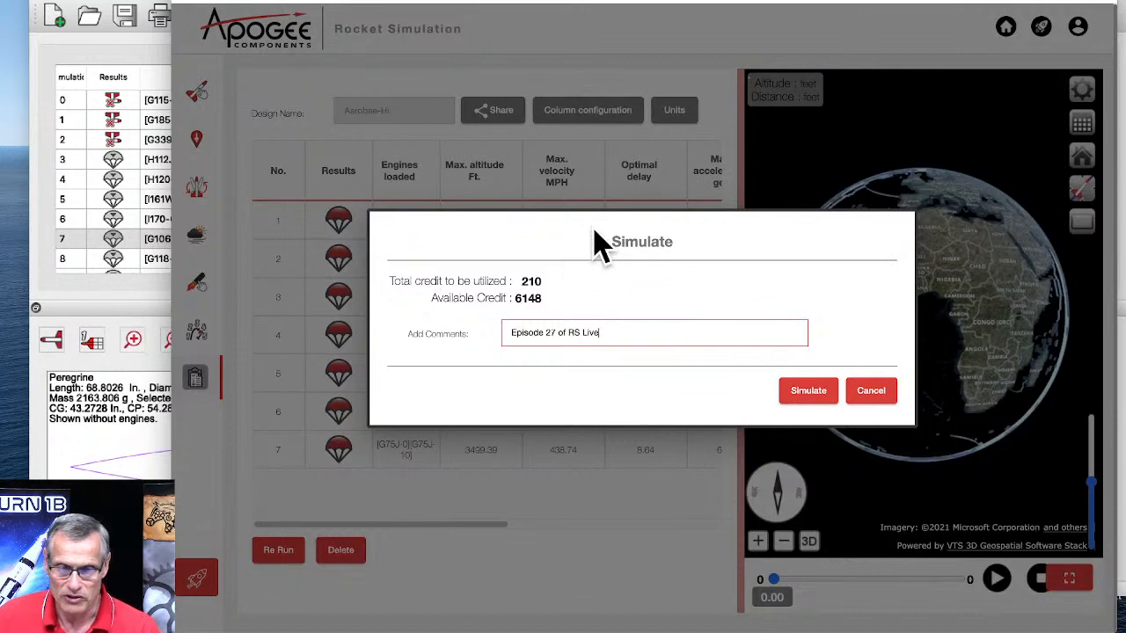
click(808, 393)
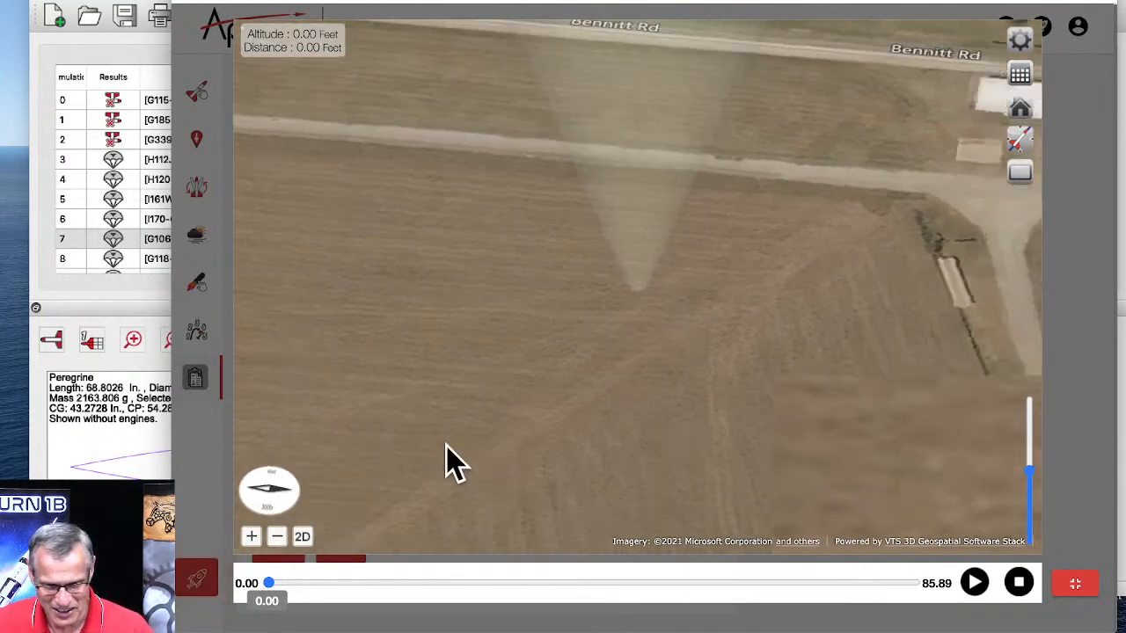
- Turn the 3D flight view about 90 degrees around the launch site and review the Flight Screen display preferences
drag(242, 510, 269, 471)
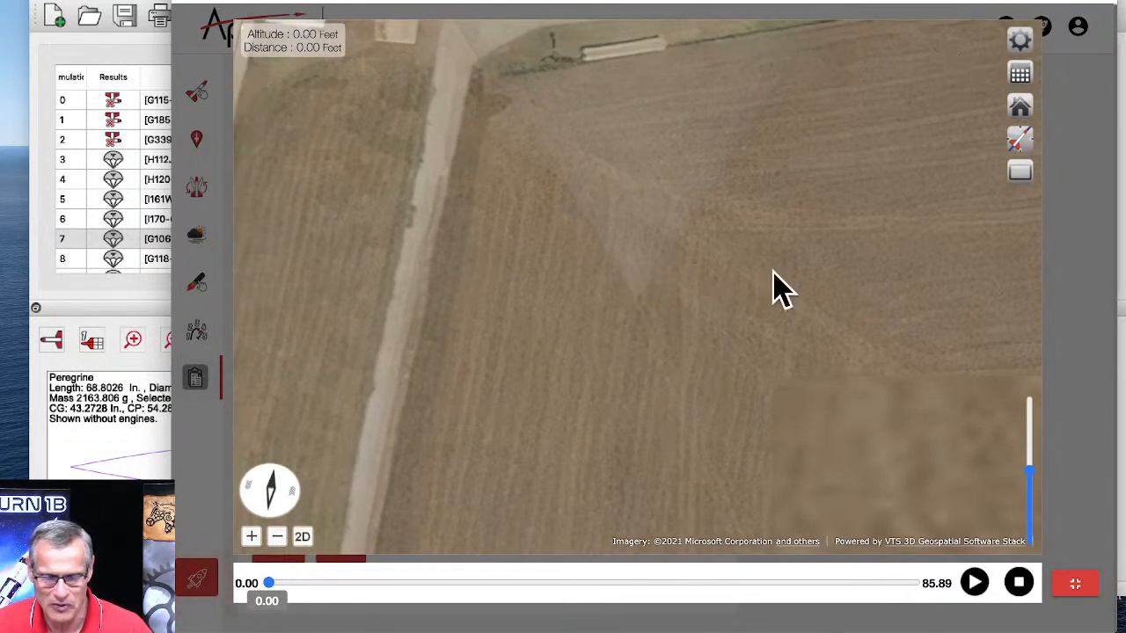
click(1020, 41)
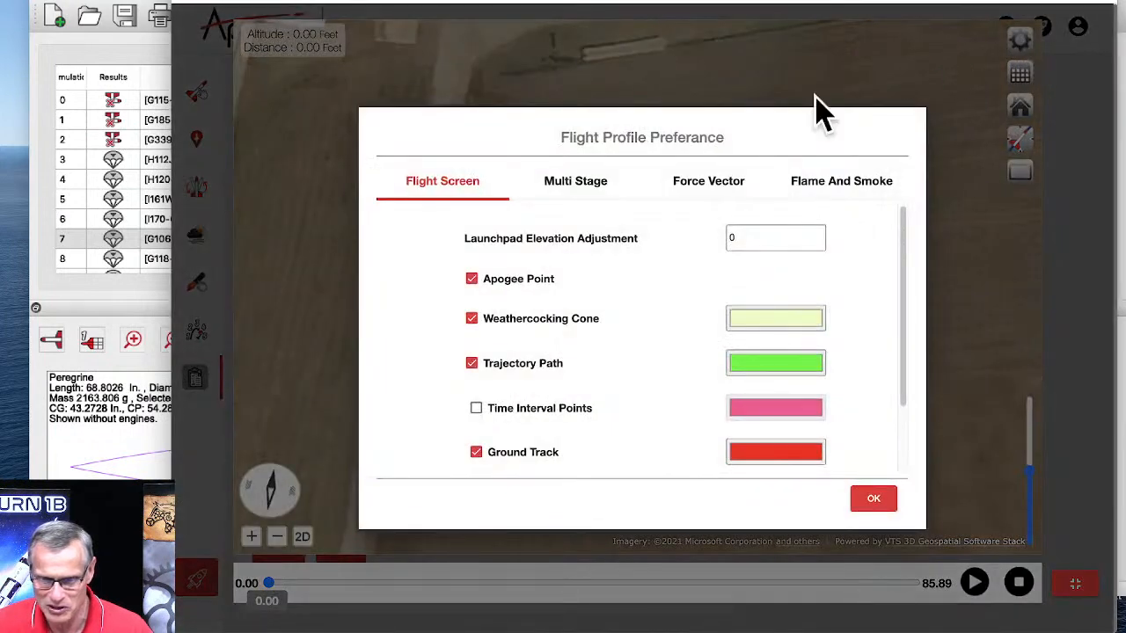
drag(905, 259, 909, 334)
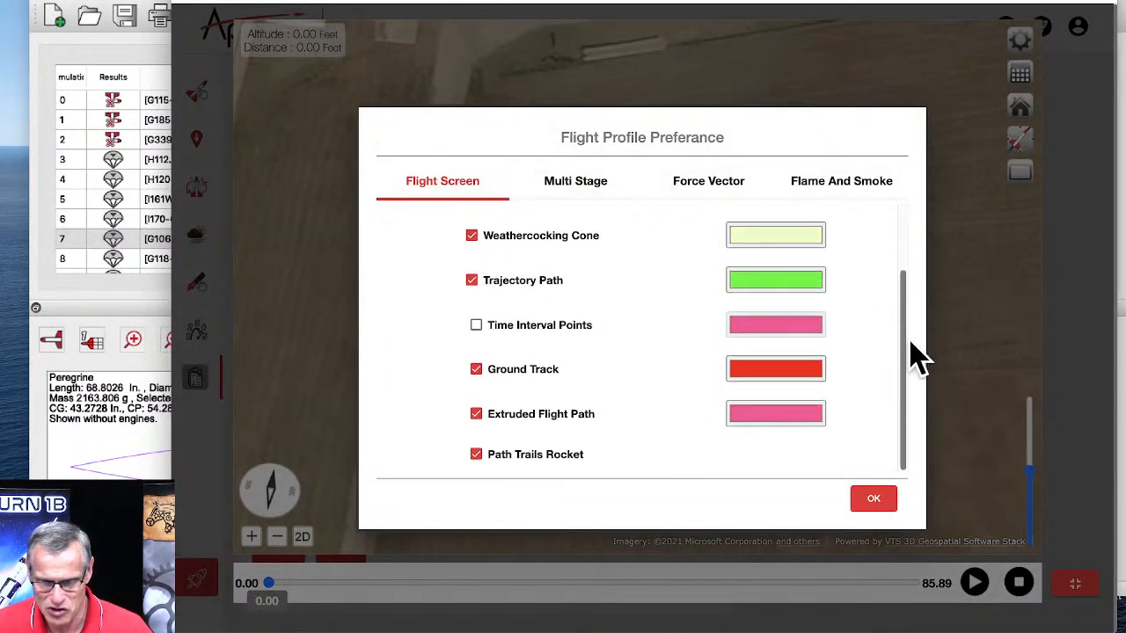
click(873, 499)
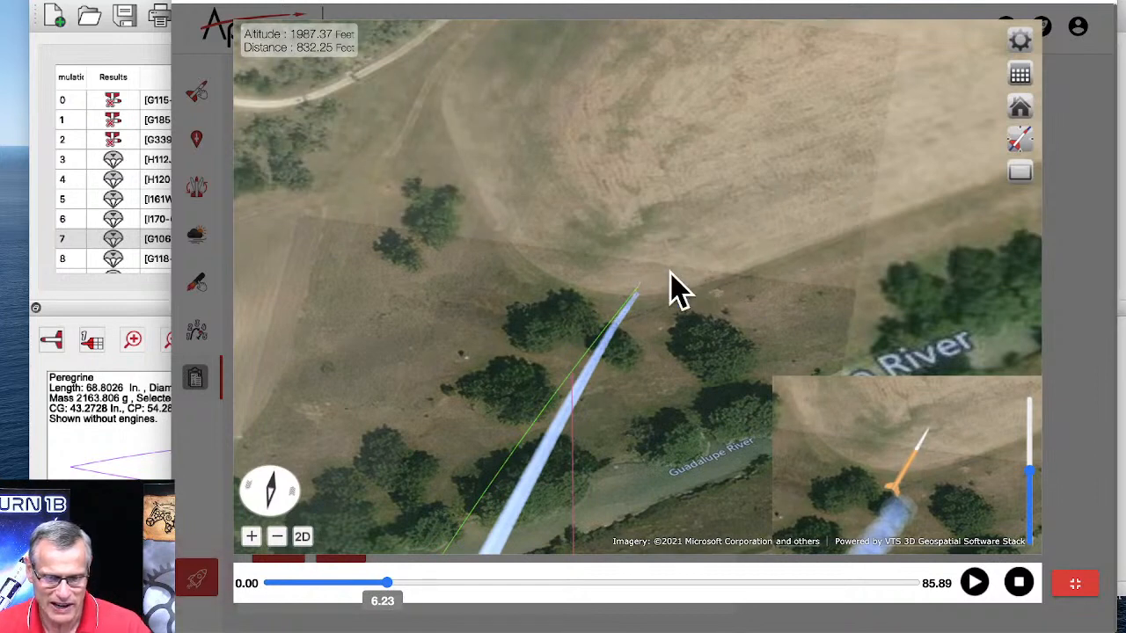
- Examine the separated booster's flight path and apogee point near the launch site with the flight paused at 6.23 seconds
scroll(673, 274, down, 5)
click(1019, 106)
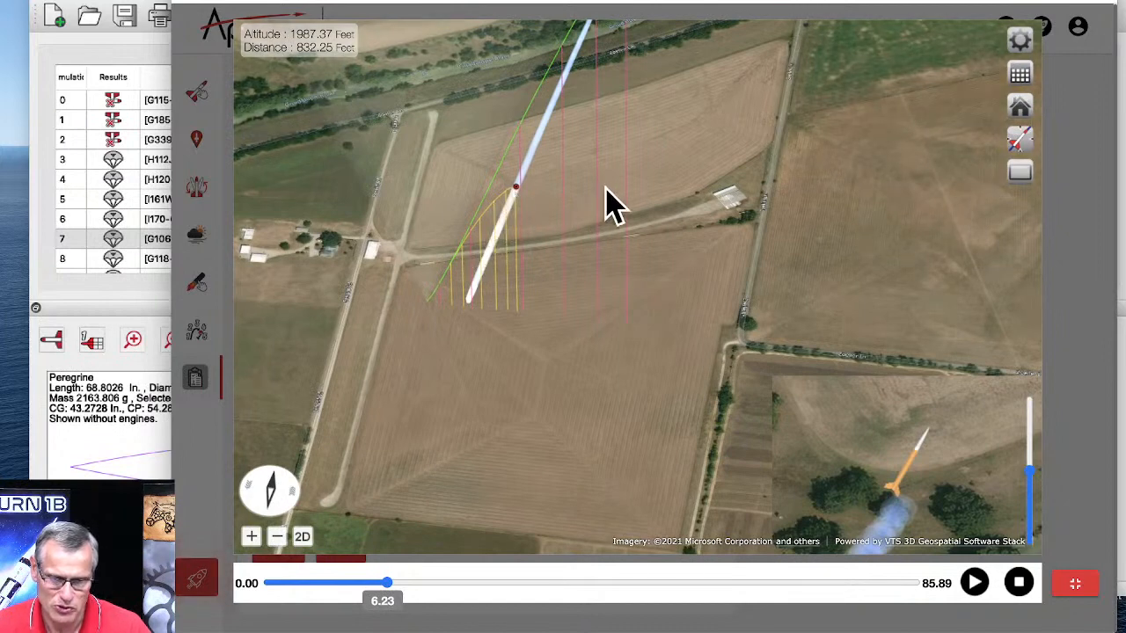
drag(611, 191, 475, 433)
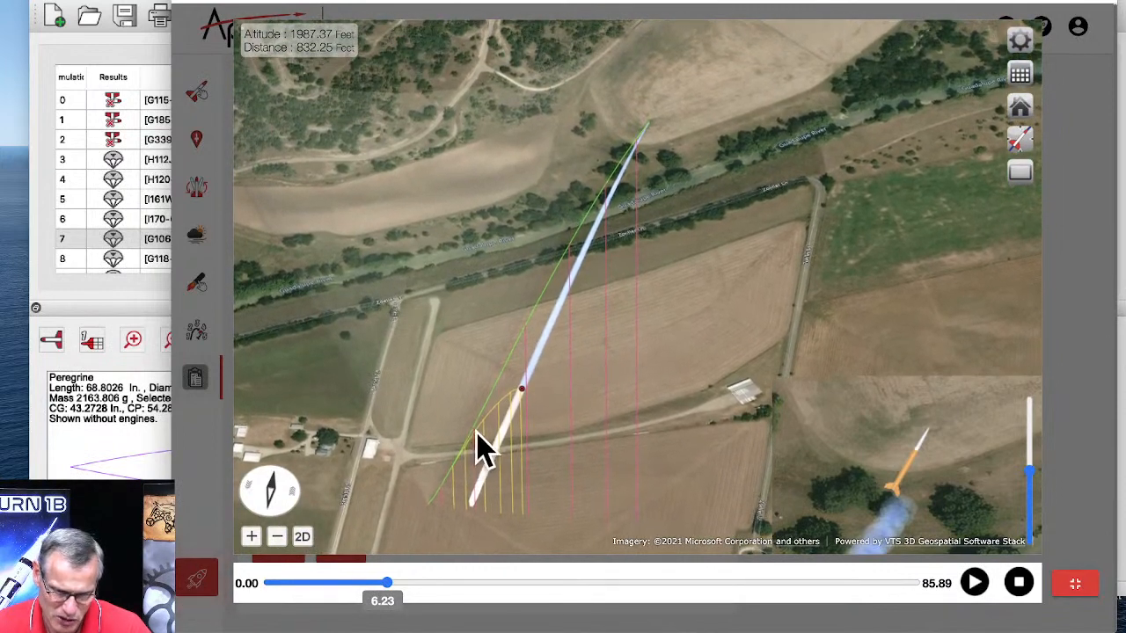
scroll(462, 456, up, 5)
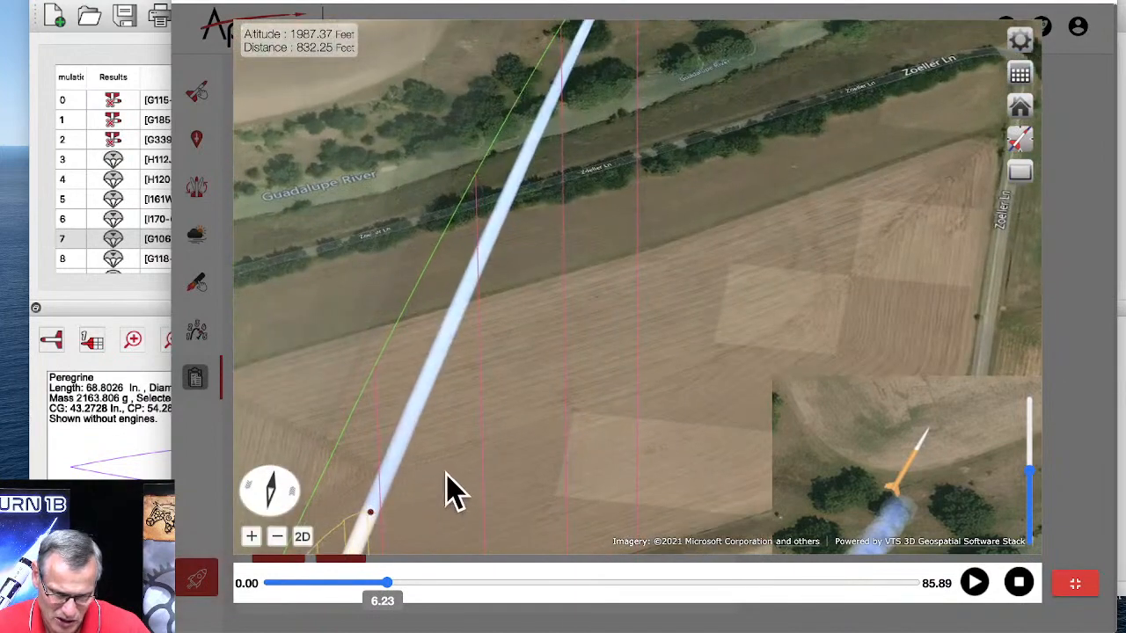
drag(446, 473, 480, 404)
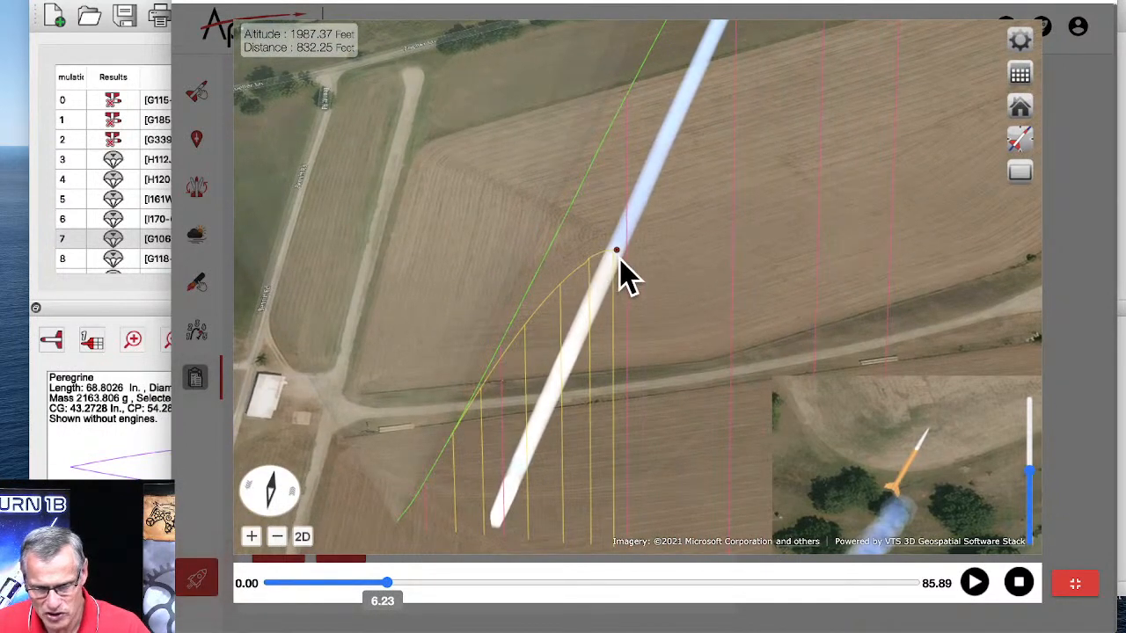
scroll(620, 262, up, 3)
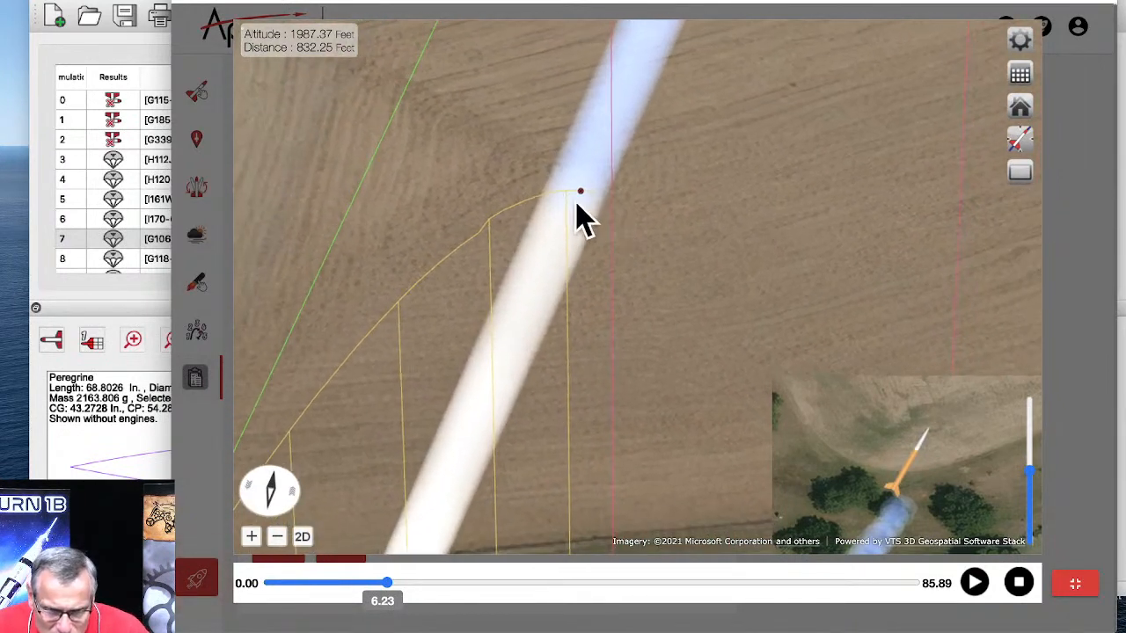
scroll(693, 184, down, 5)
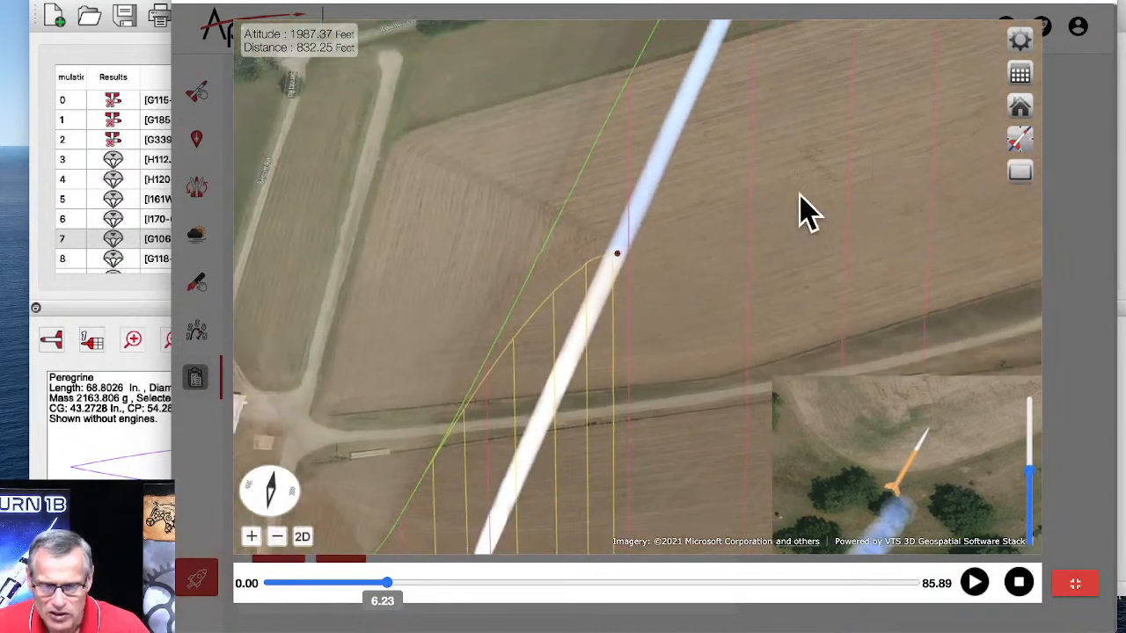
scroll(769, 216, down, 5)
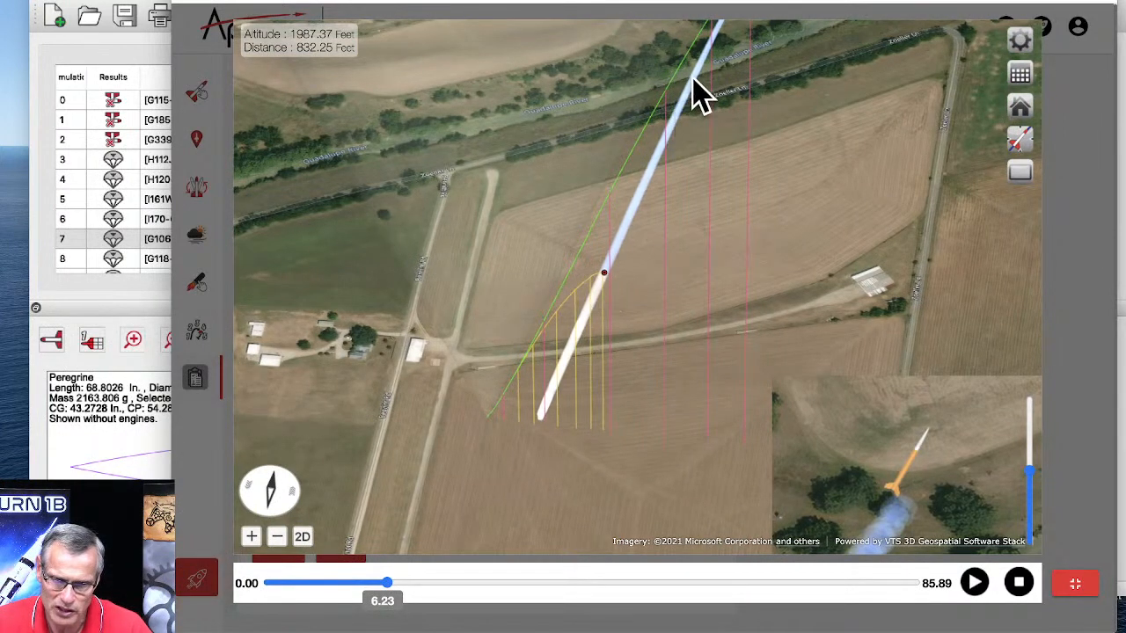
- Examine the sustainer's position and the upper end of its smoke trail above the Guadalupe River in the paused flight
drag(797, 123, 682, 189)
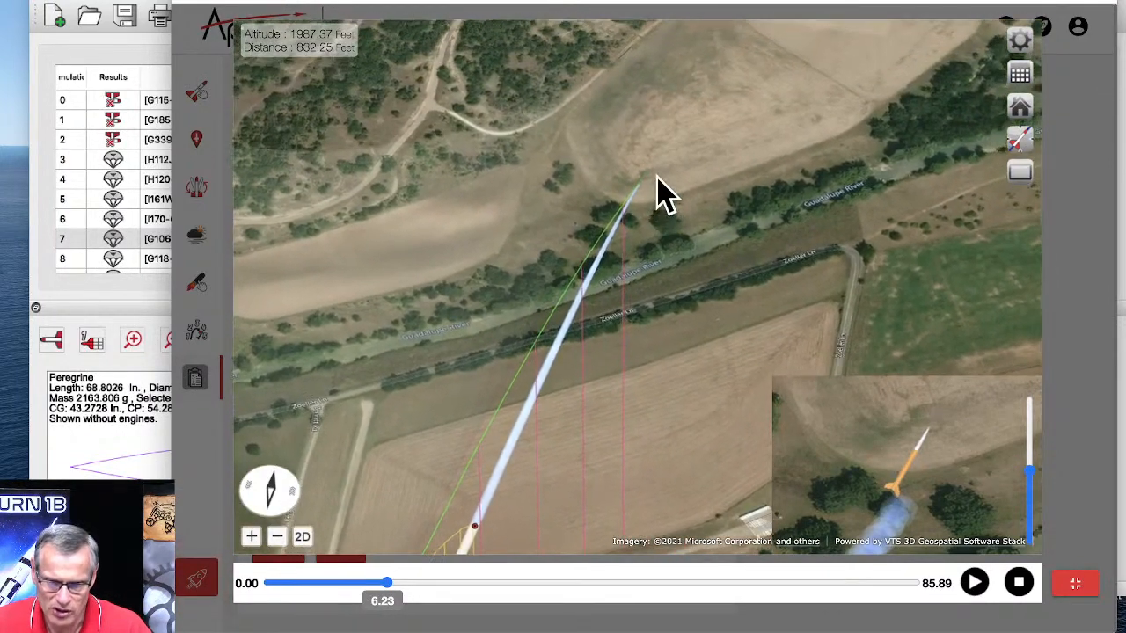
scroll(658, 180, up, 5)
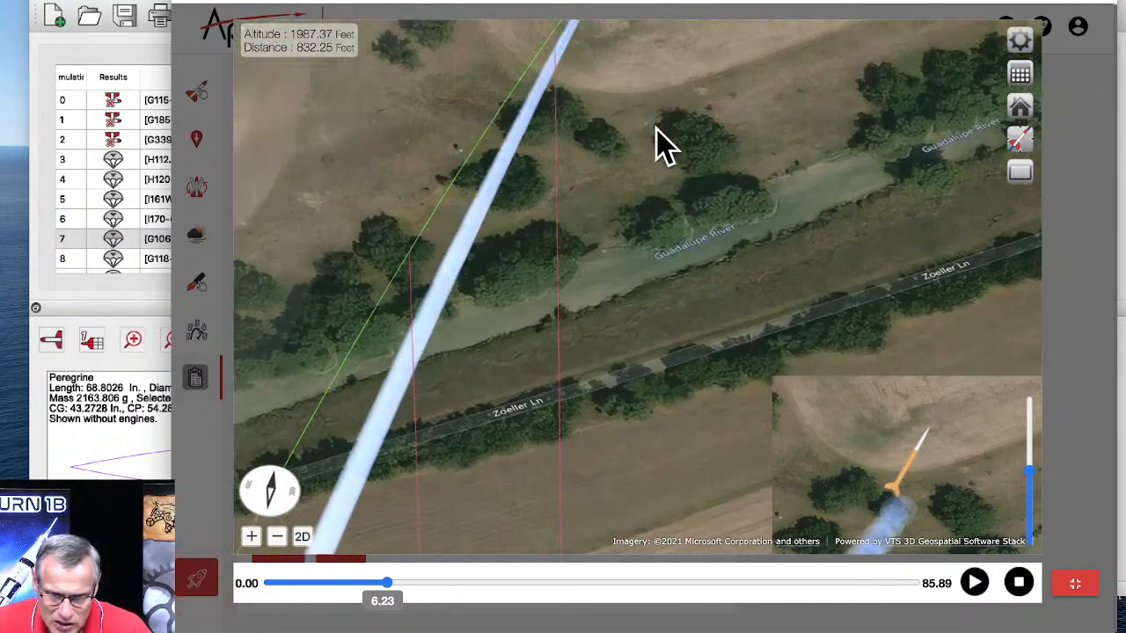
drag(659, 136, 663, 192)
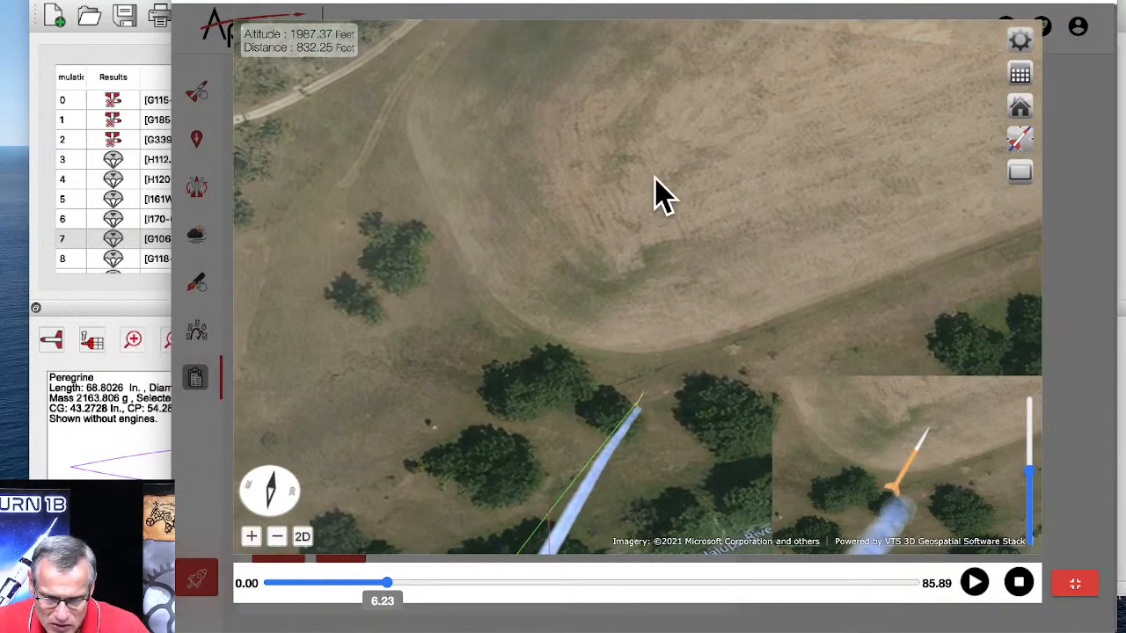
drag(656, 178, 664, 169)
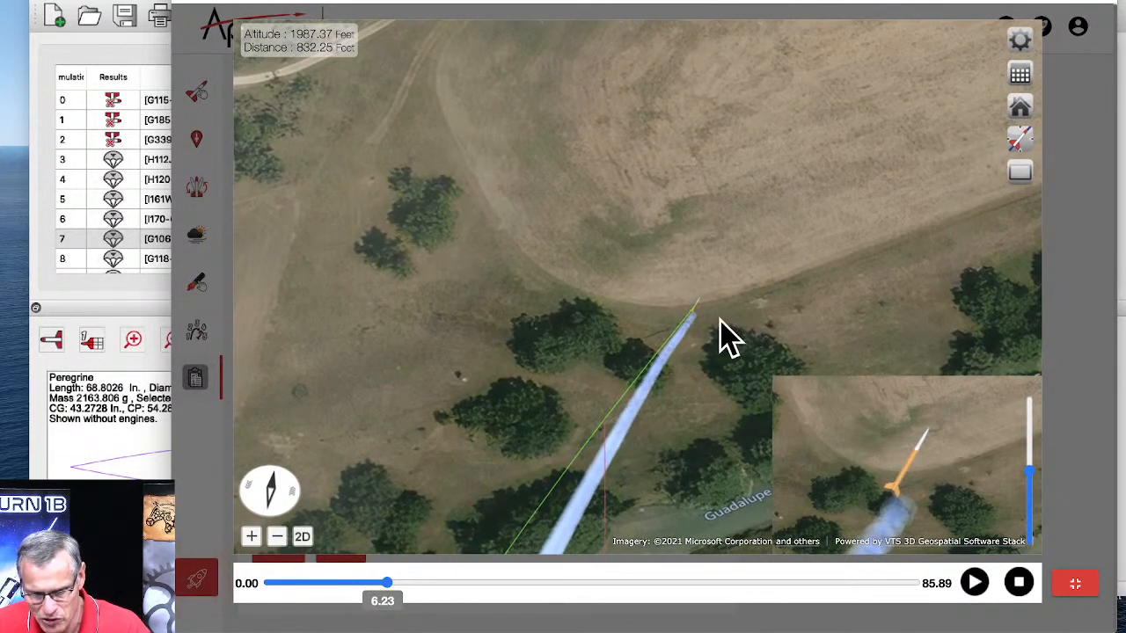
scroll(721, 338, up, 5)
drag(709, 336, 629, 233)
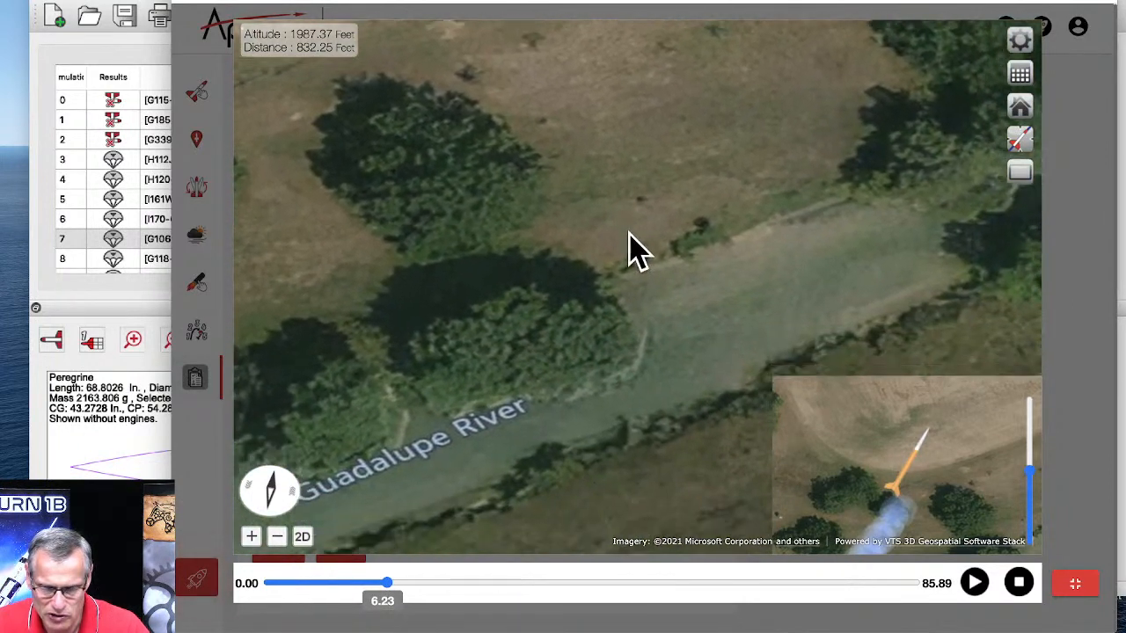
scroll(624, 236, down, 5)
scroll(619, 274, down, 5)
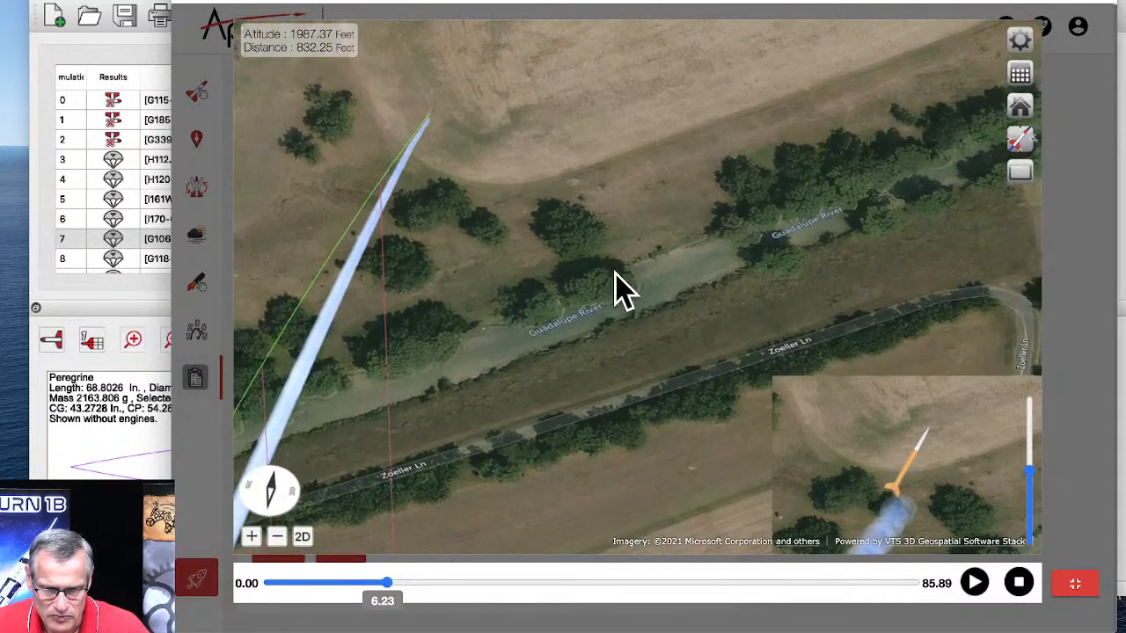
drag(622, 278, 637, 293)
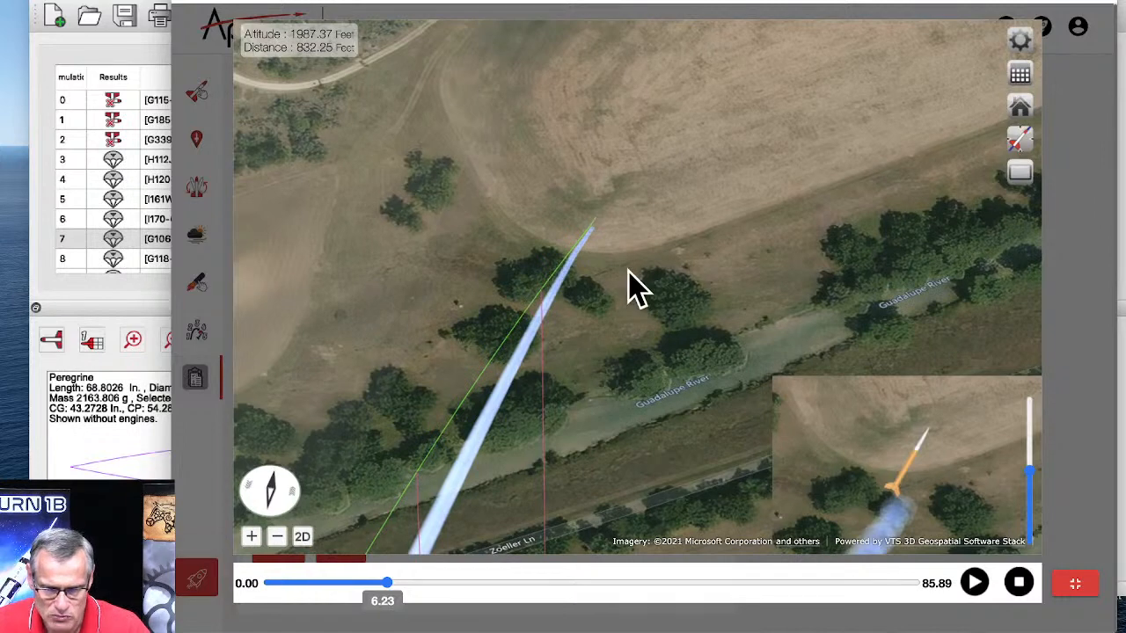
- Examine the sustainer and the start of its tracking smoke up close above the field in the paused flight
drag(609, 280, 614, 287)
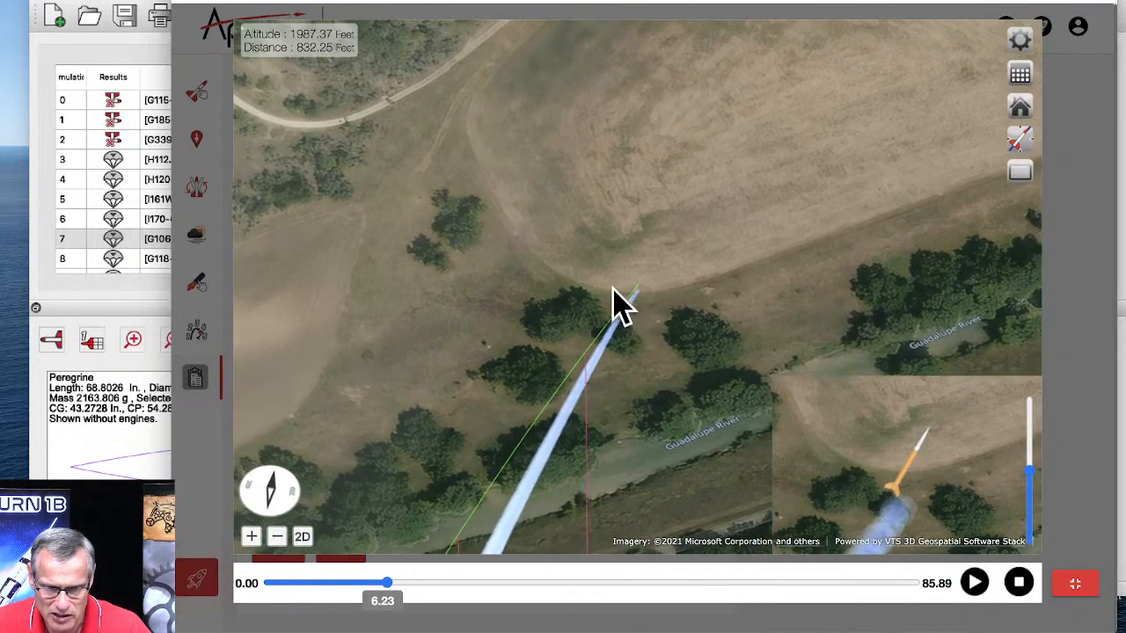
scroll(630, 273, up, 5)
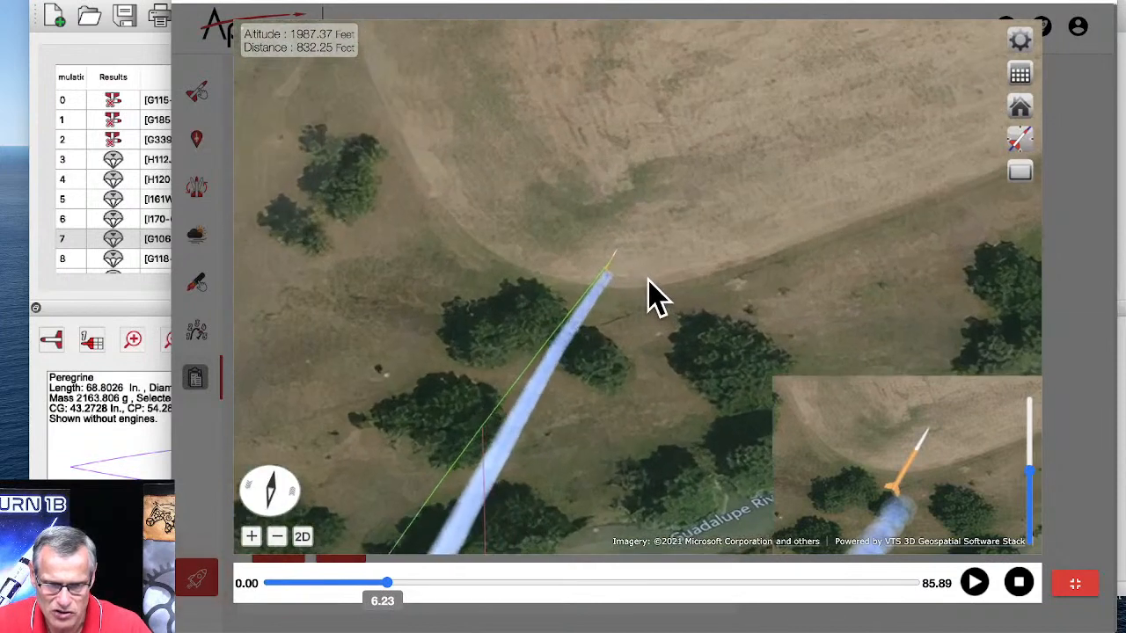
drag(642, 270, 649, 281)
scroll(649, 282, up, 4)
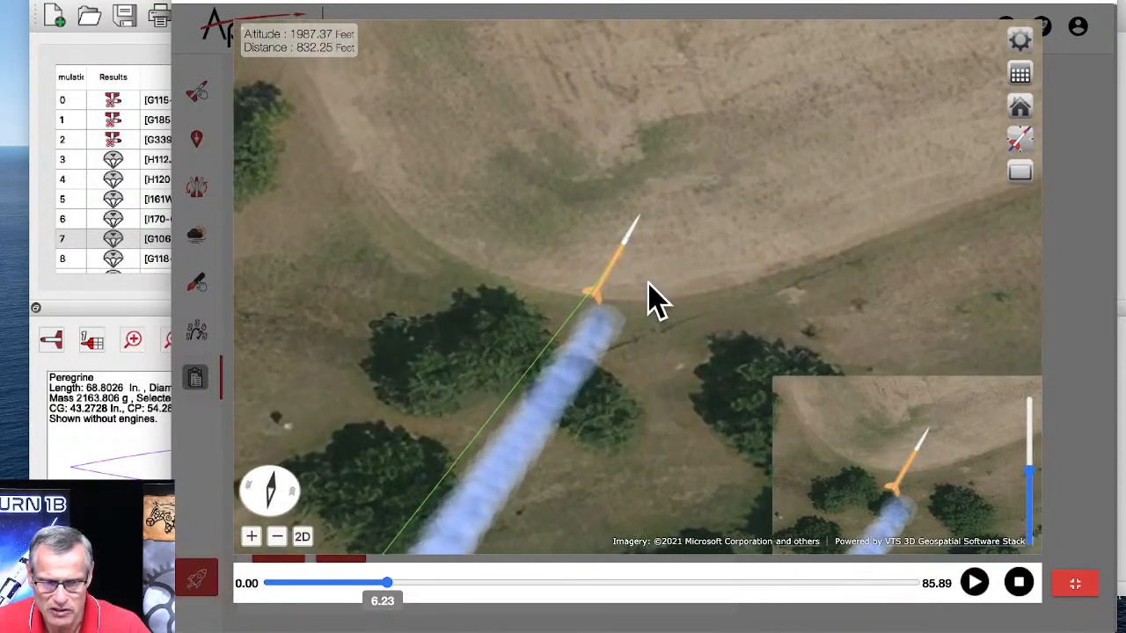
- Switch to the overall flight path view, center it on the rocket and inspect the upper end of the smoke trail
click(1017, 141)
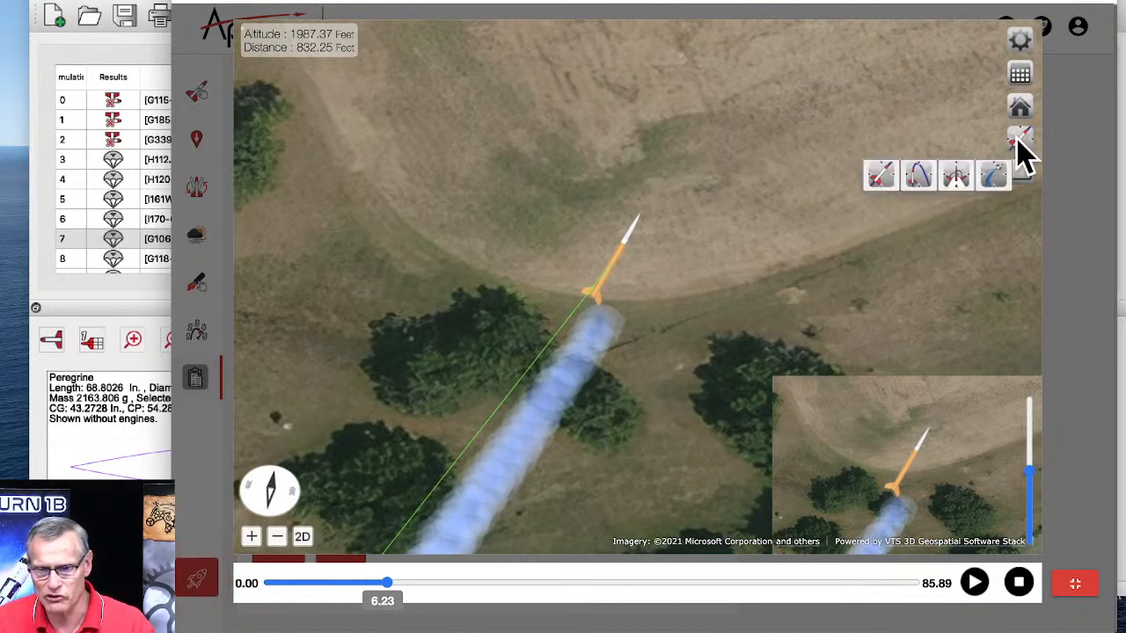
click(918, 176)
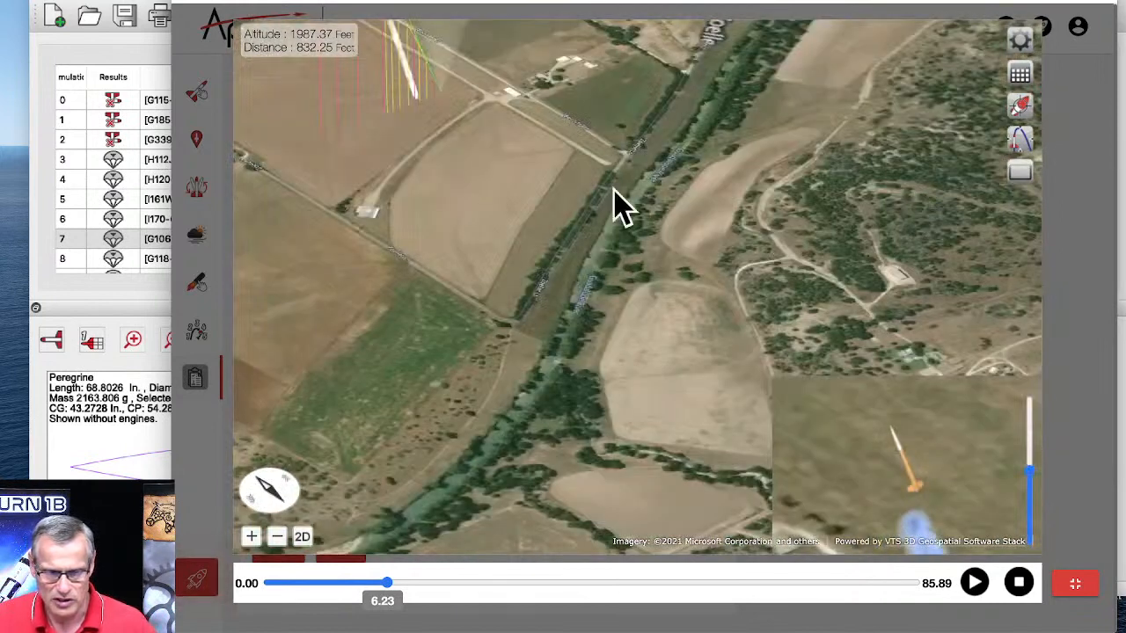
drag(593, 238, 637, 286)
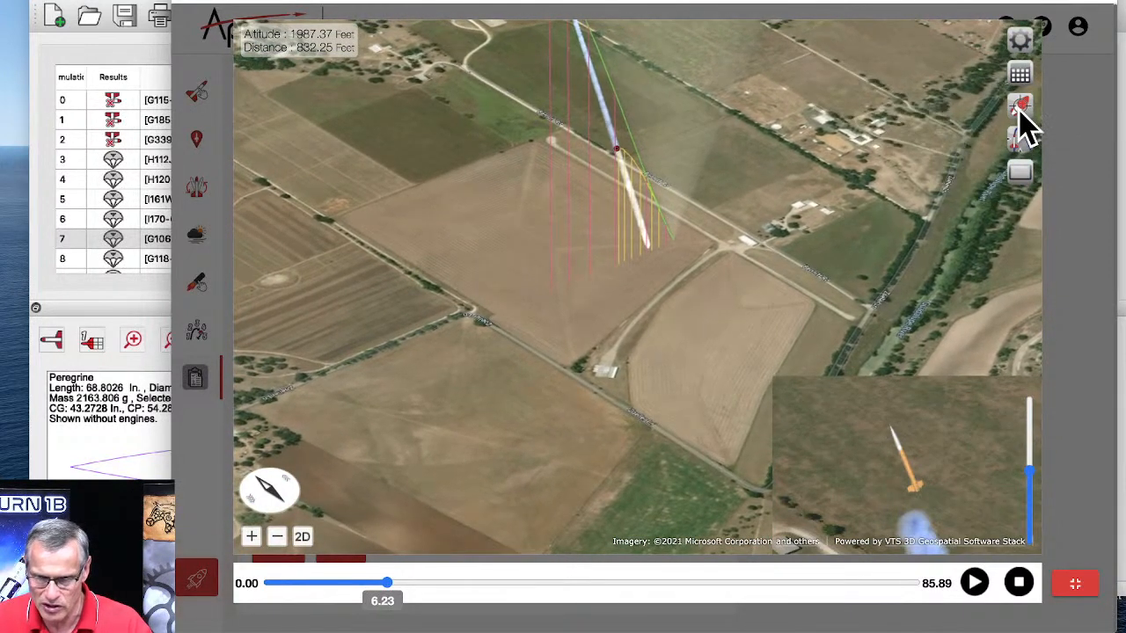
click(1021, 110)
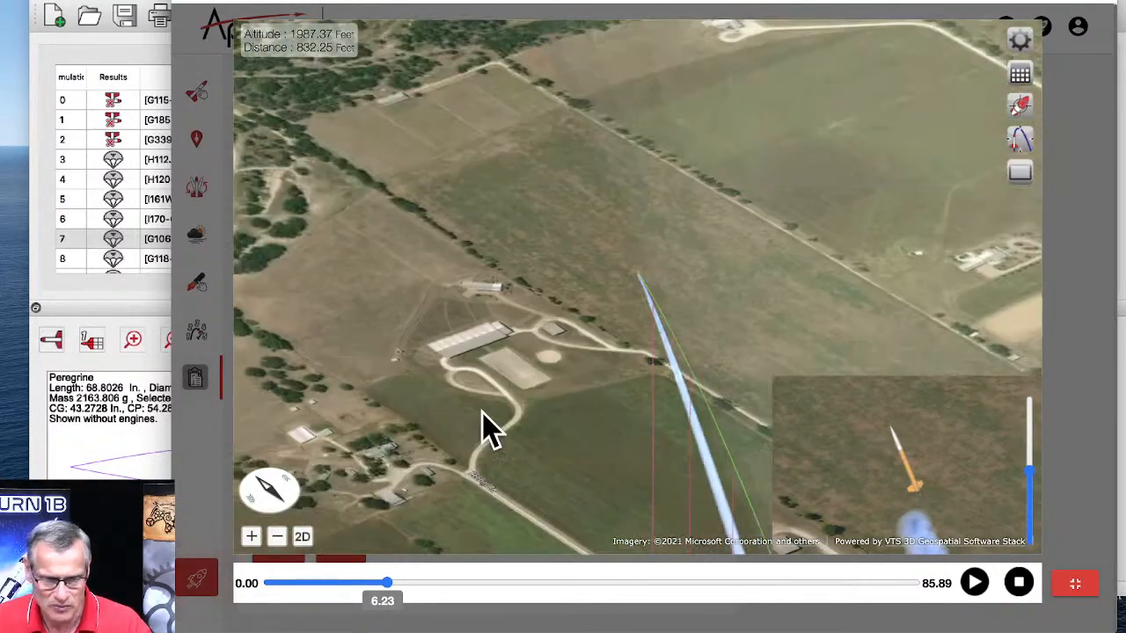
click(252, 538)
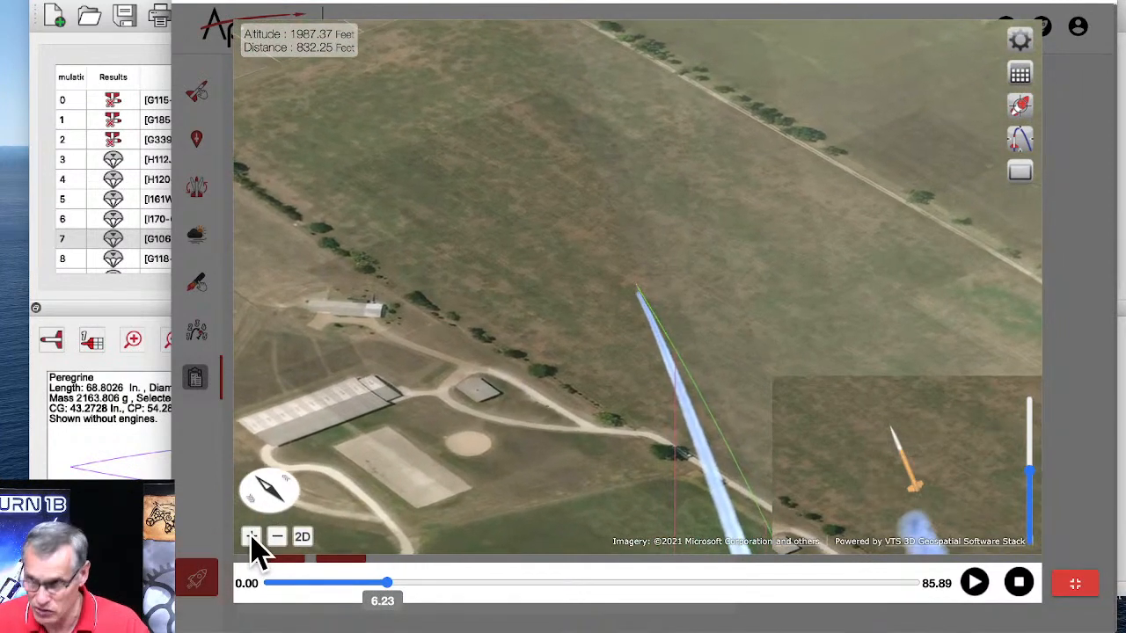
click(252, 538)
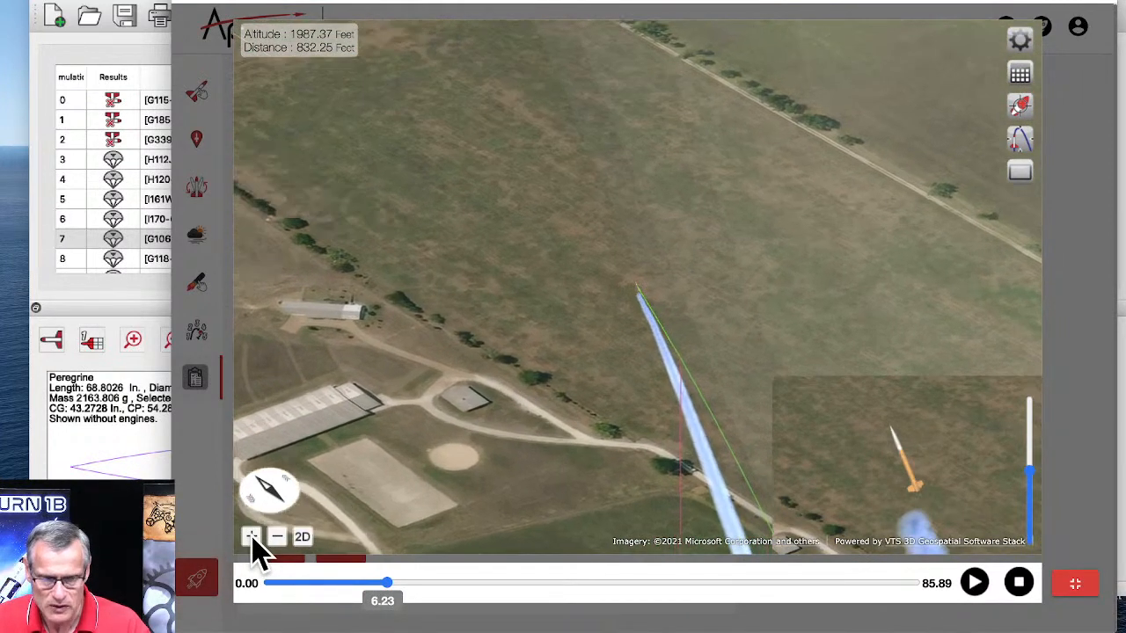
- Examine the full flight path of both stages from a wider, rotated viewpoint with the launch field and river in view
click(276, 538)
click(277, 537)
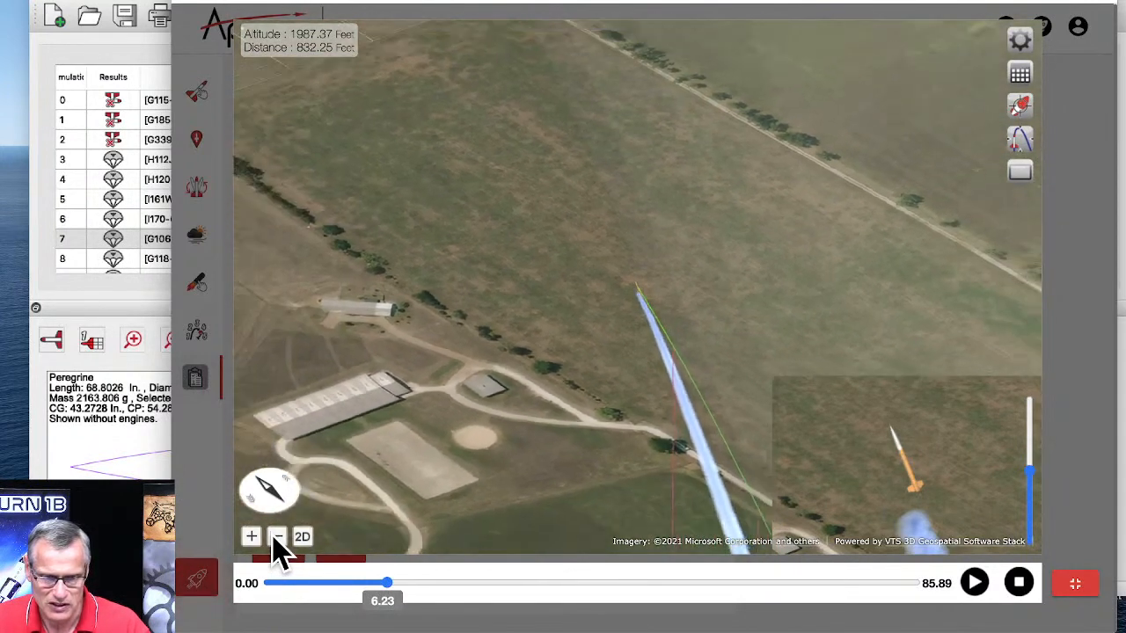
click(276, 538)
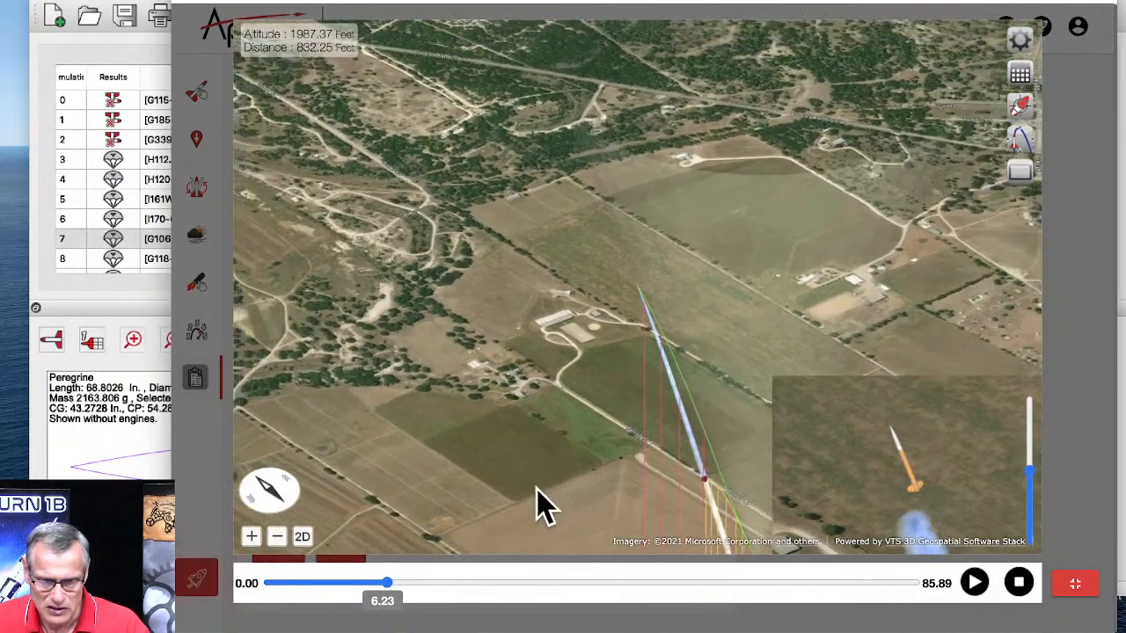
scroll(535, 484, down, 5)
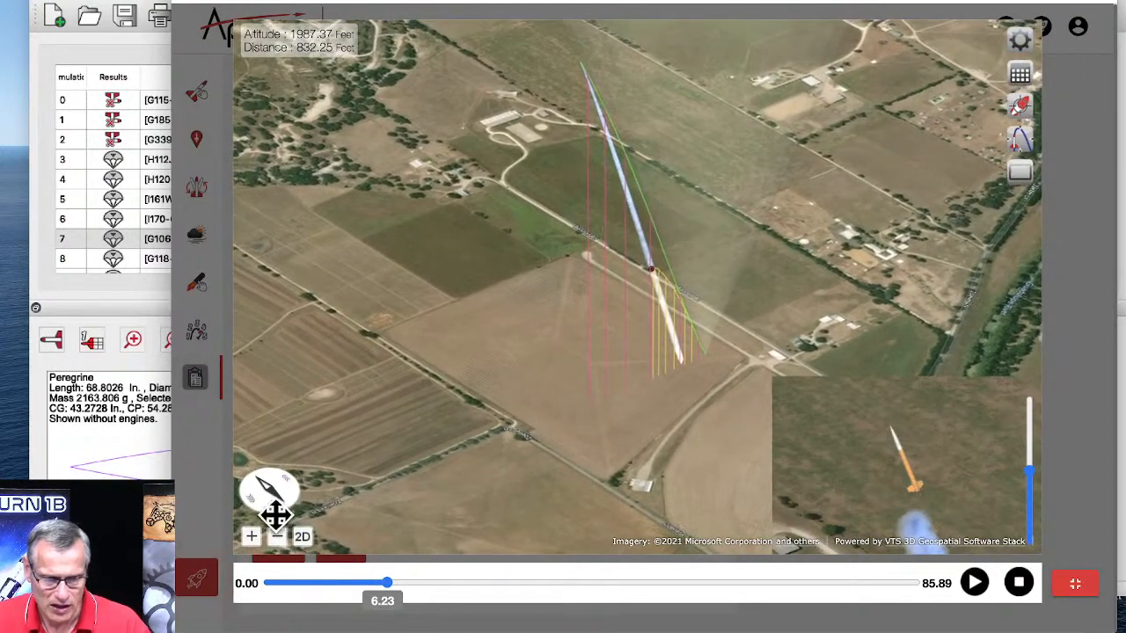
drag(281, 507, 275, 503)
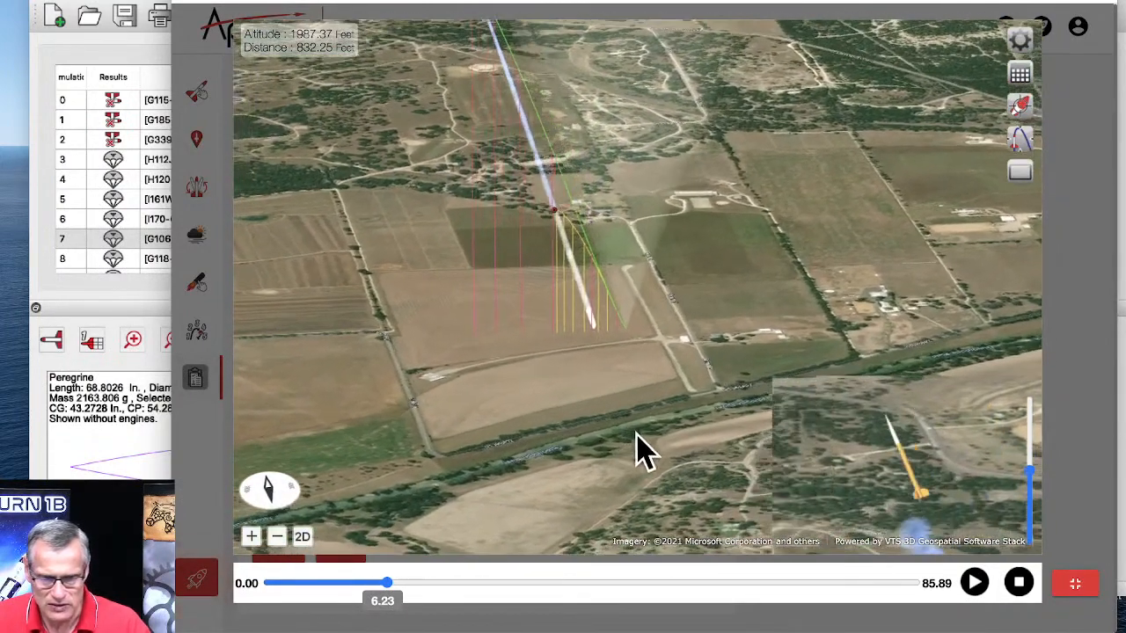
drag(640, 437, 662, 521)
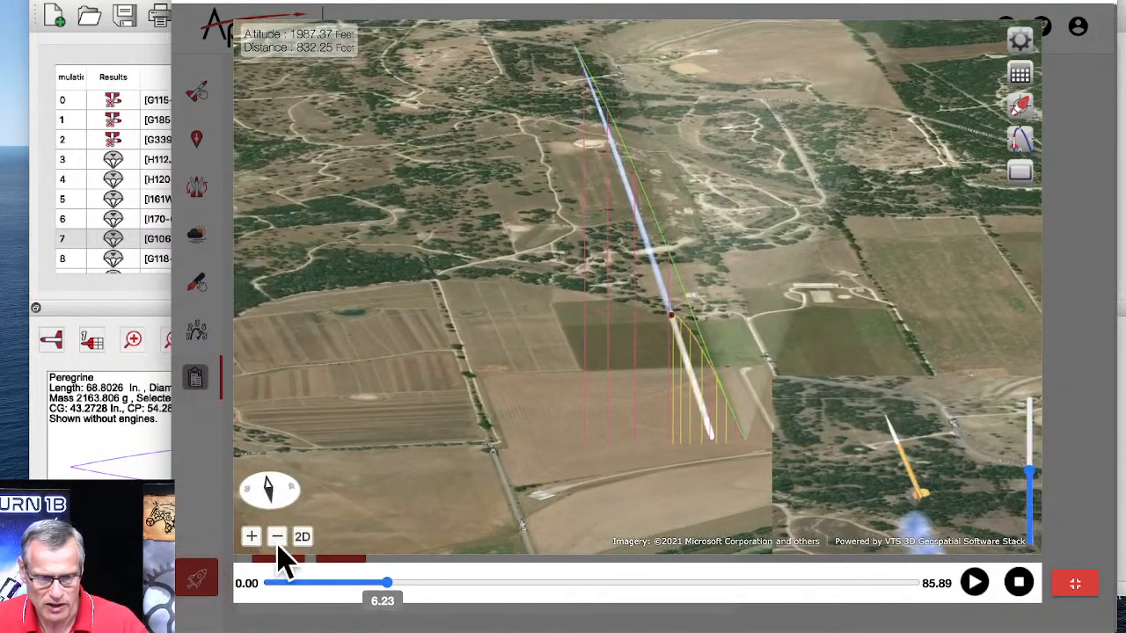
click(277, 539)
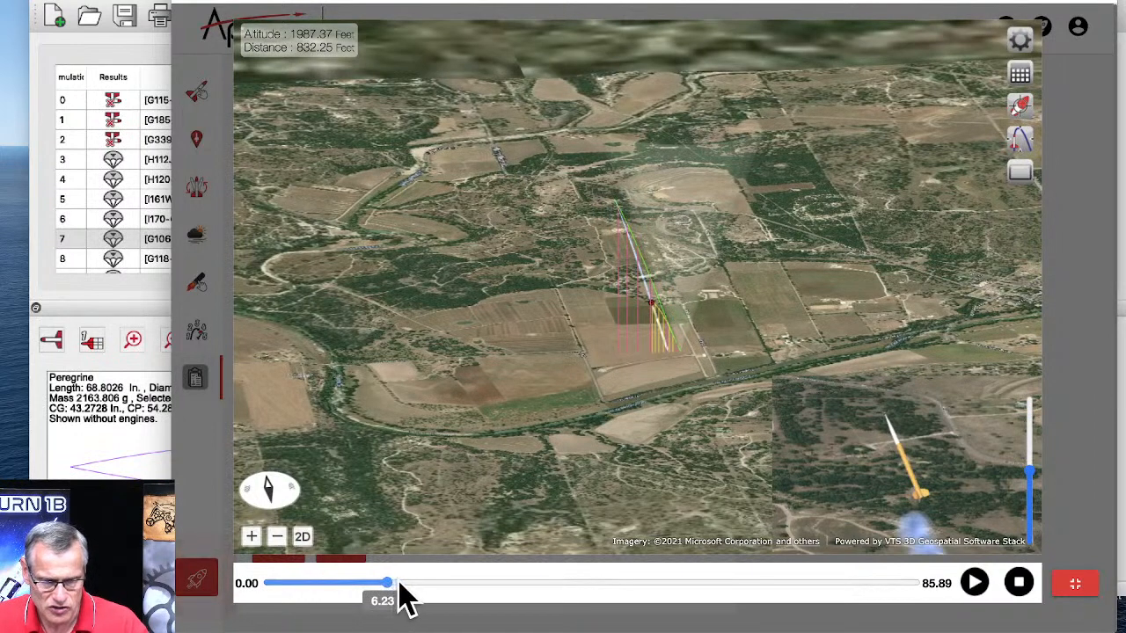
- Advance the flight to 63.00 seconds, center the view on the rocket and inspect it descending under its parachute
drag(426, 601, 489, 563)
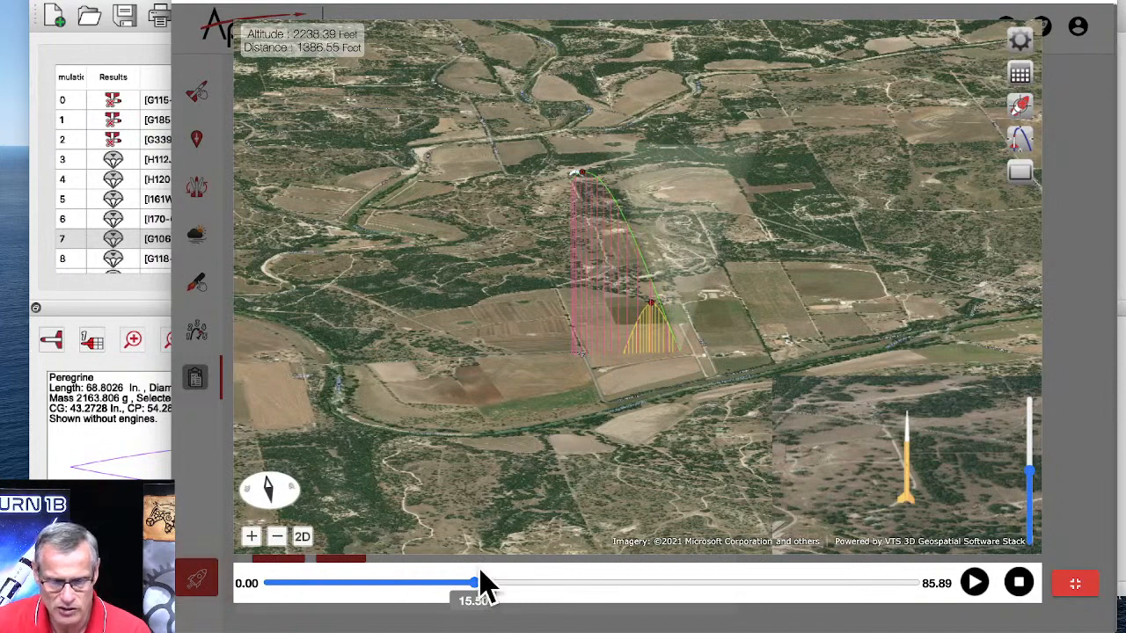
drag(483, 587, 746, 604)
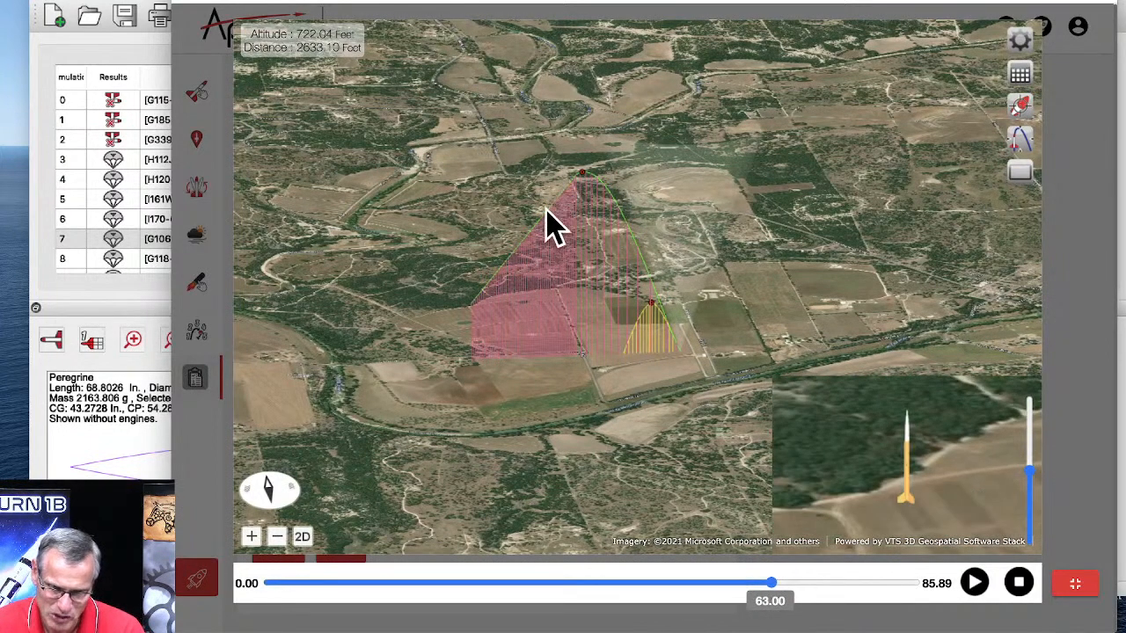
click(1022, 105)
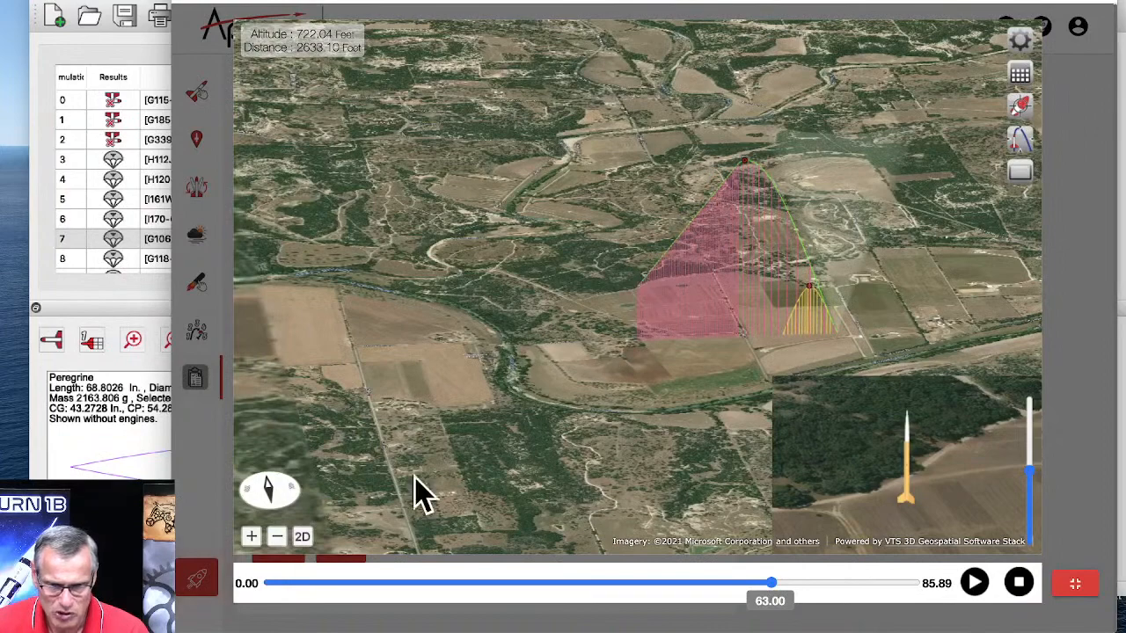
click(251, 538)
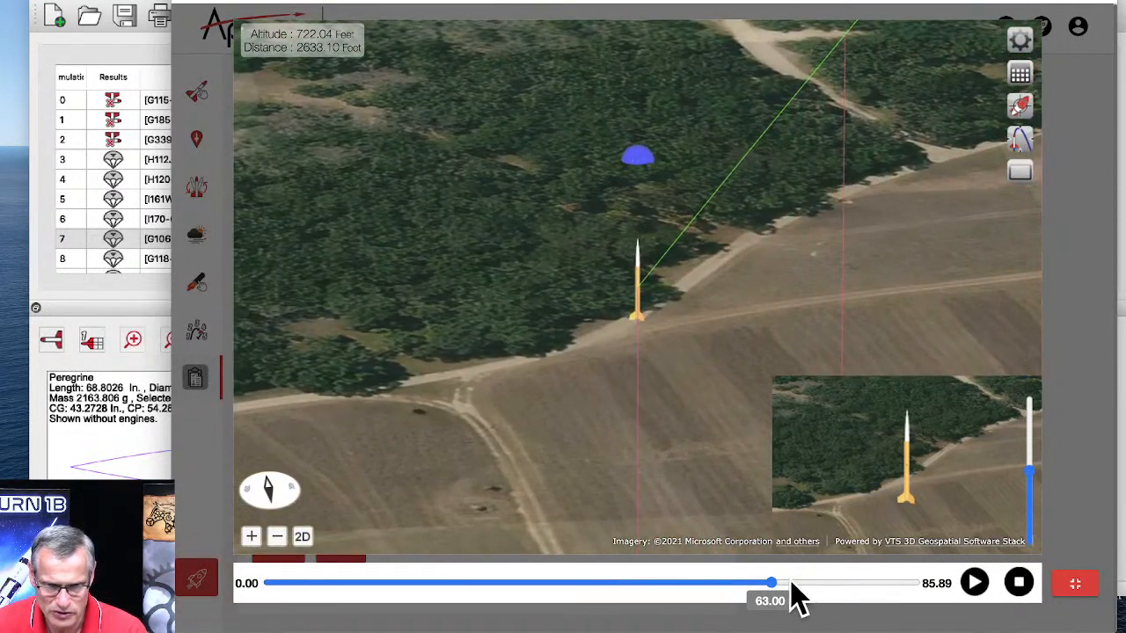
scroll(762, 382, down, 2)
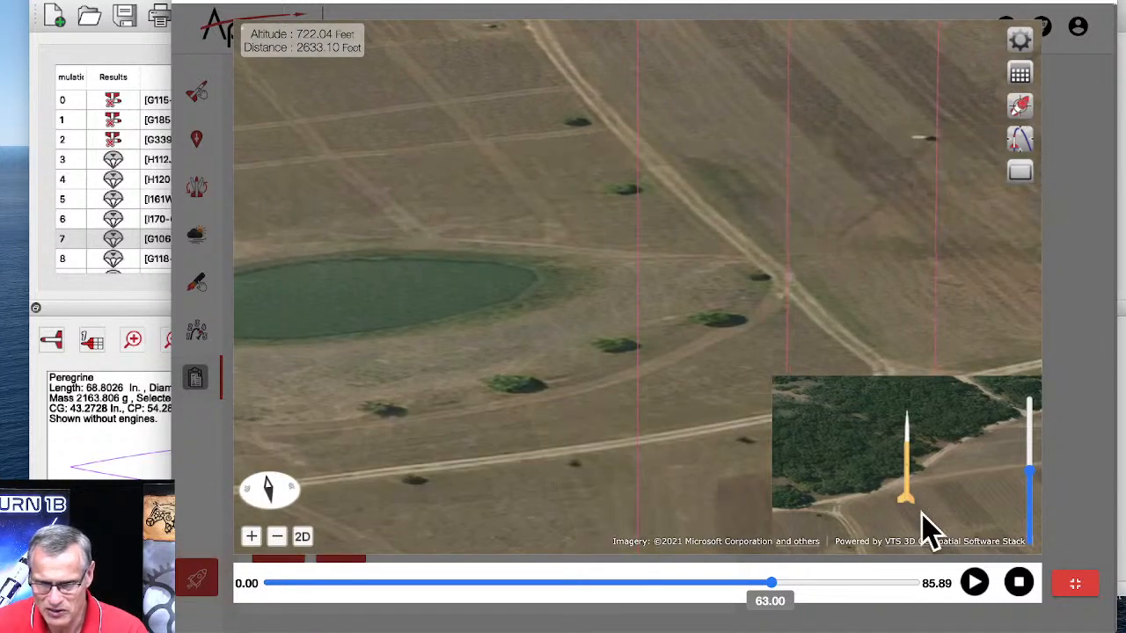
- Replay the flight, pause it at 8.89 seconds and switch to the onboard view looking along the rocket body
click(974, 583)
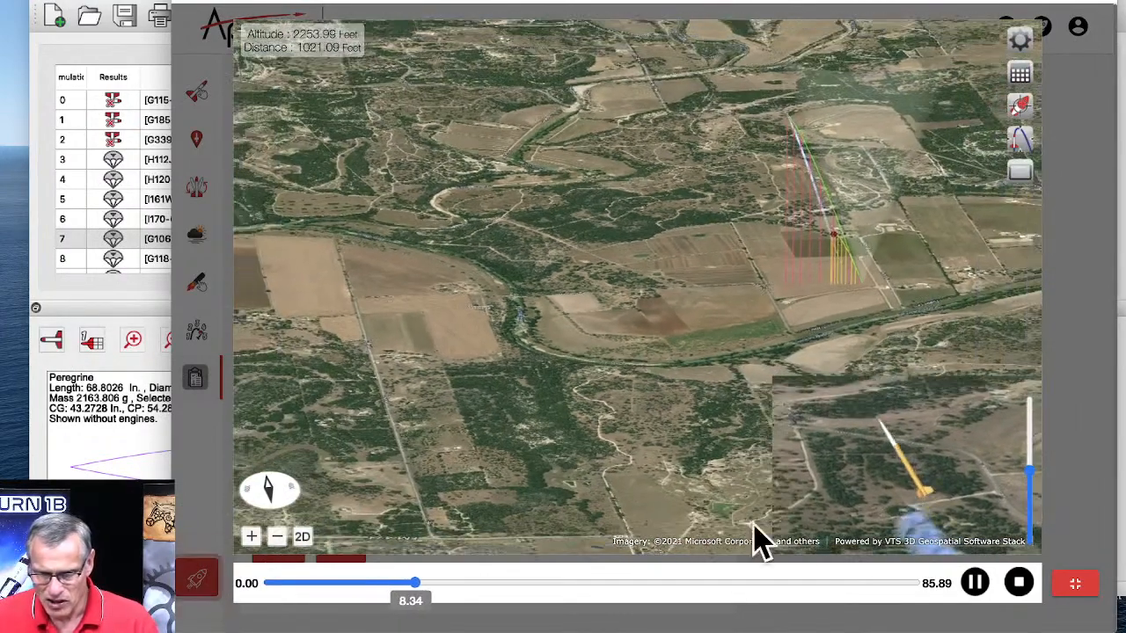
click(974, 583)
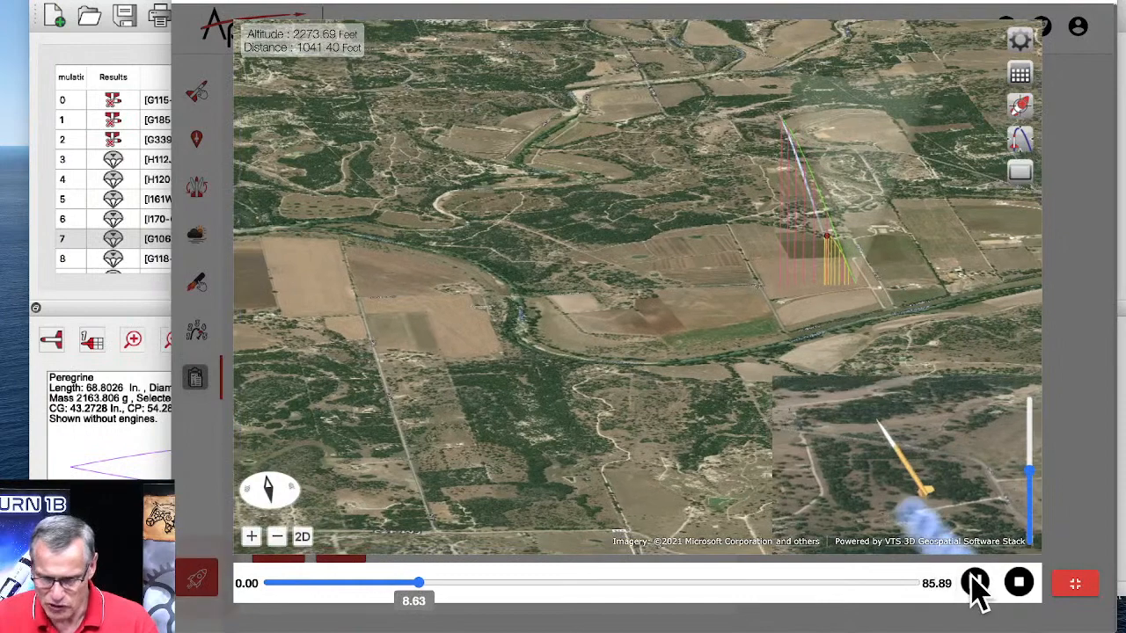
click(1024, 145)
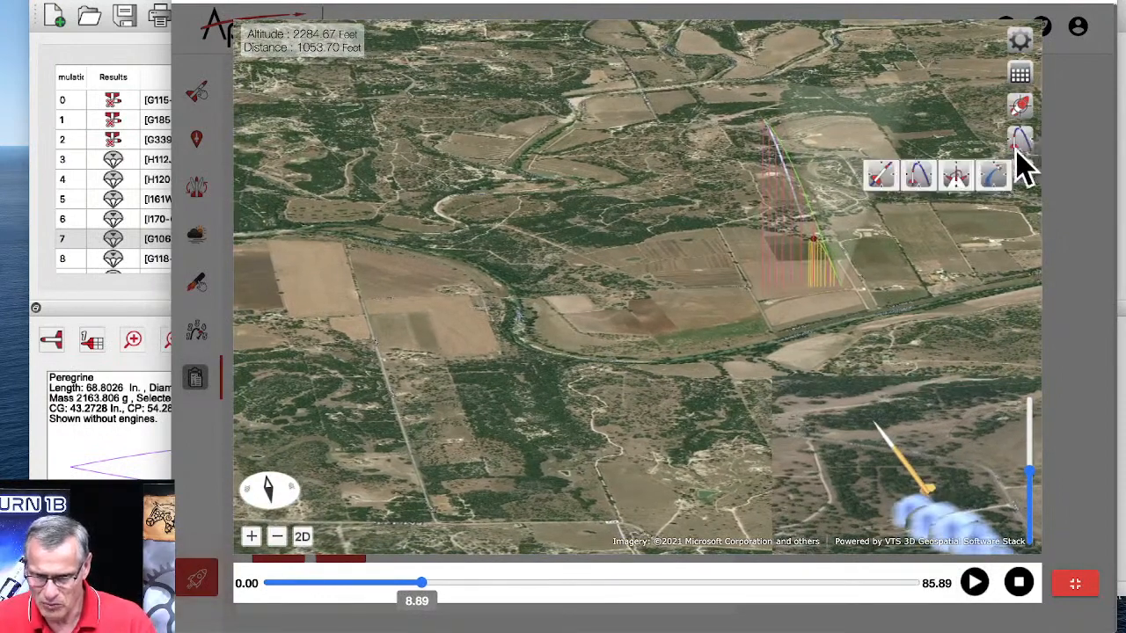
click(958, 184)
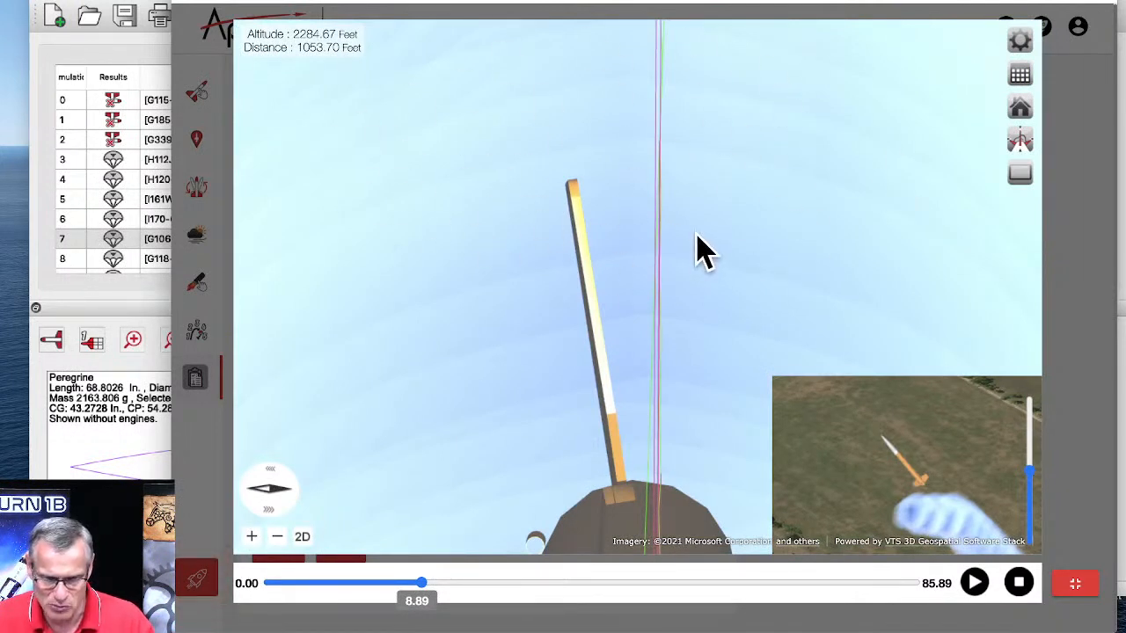
- Turn off Tracking Smoke in the Flame And Smoke flight profile preferences
click(1021, 41)
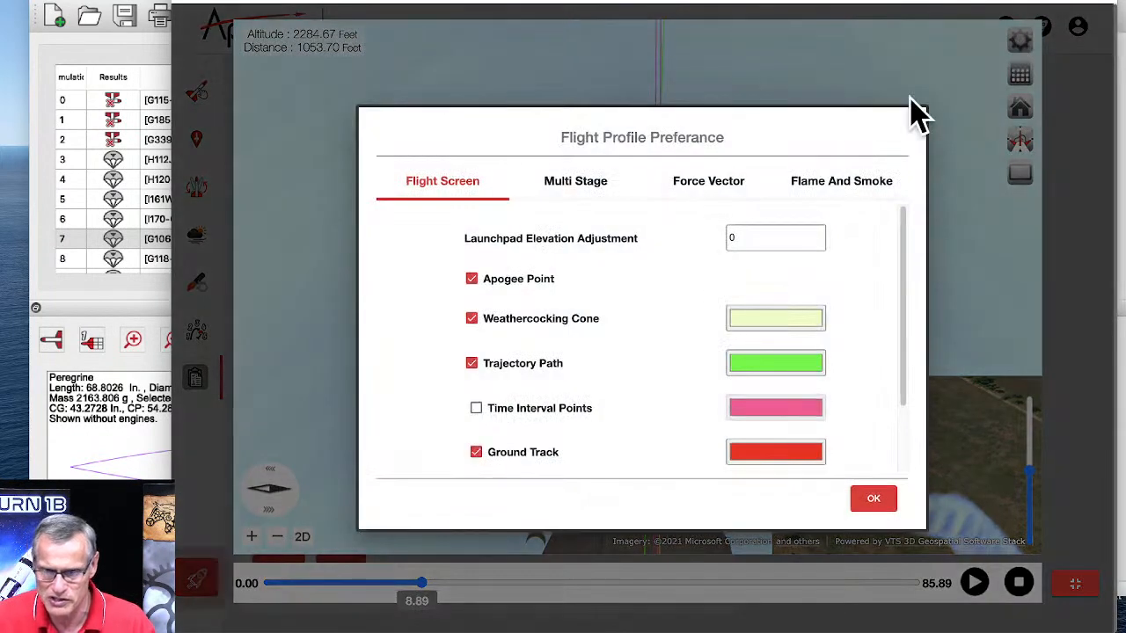
click(835, 188)
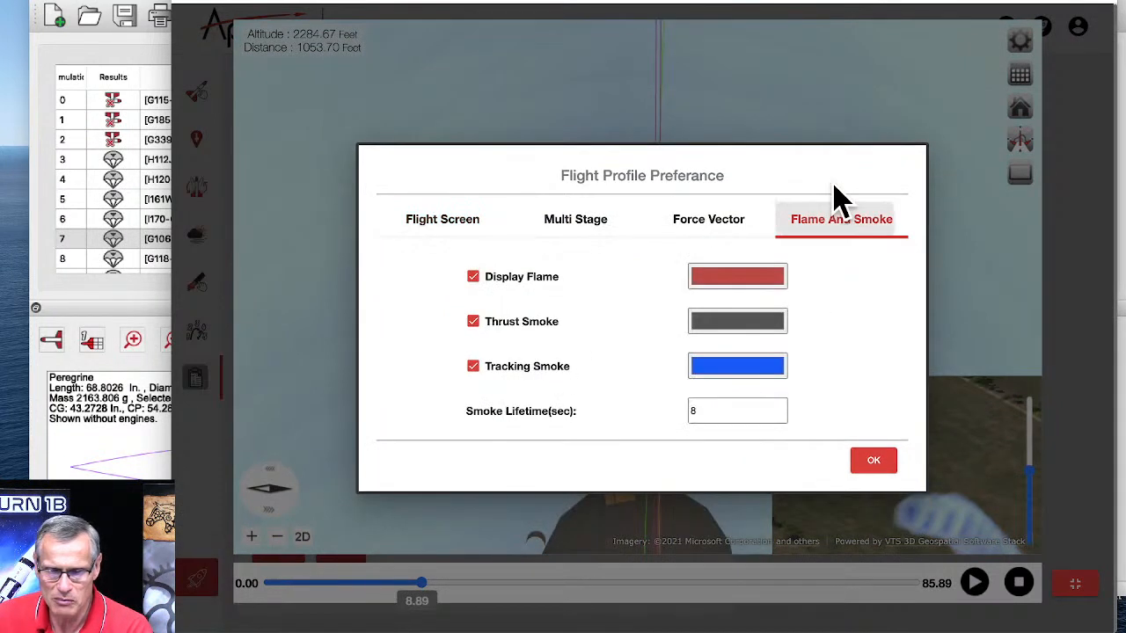
click(474, 367)
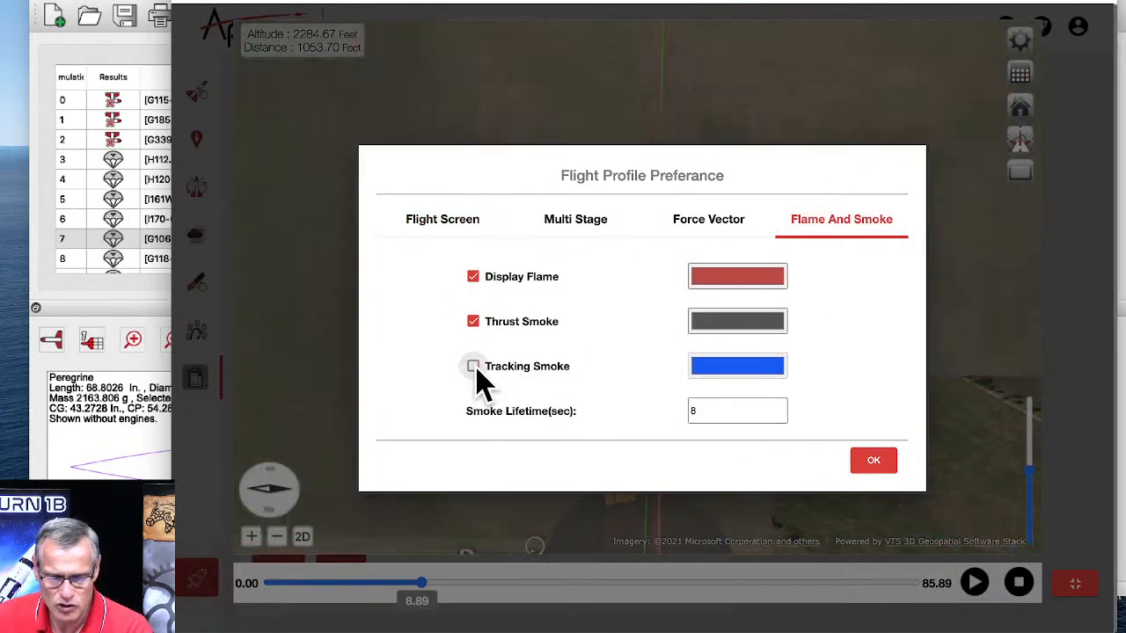
click(862, 464)
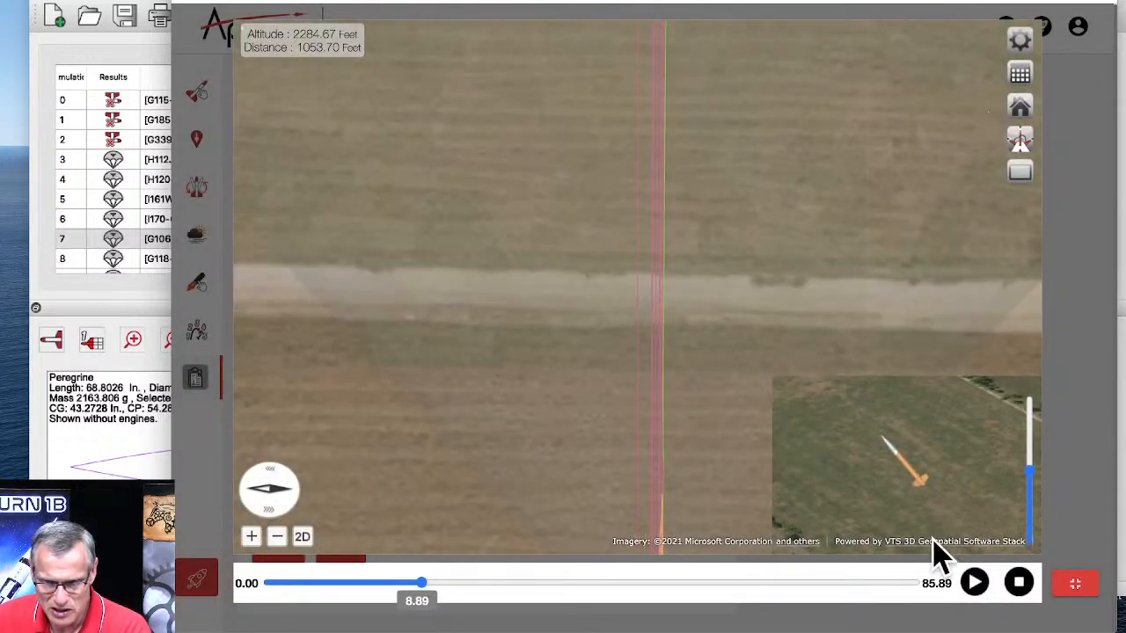
- Resume the flight in the onboard view and hide the inset close-up of the rocket
click(974, 582)
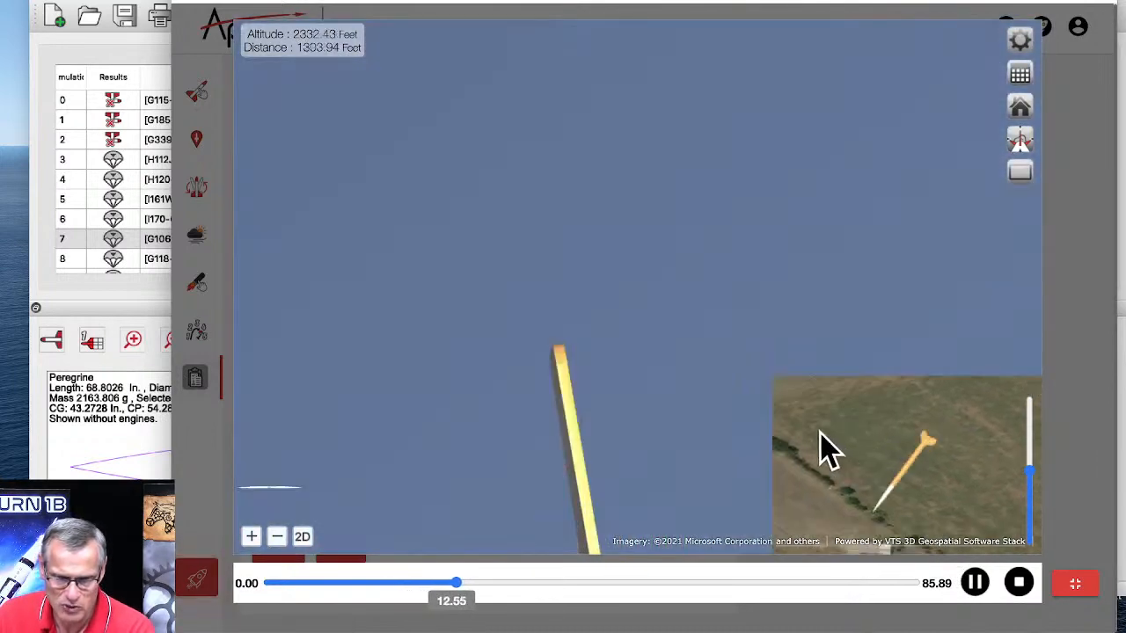
click(822, 435)
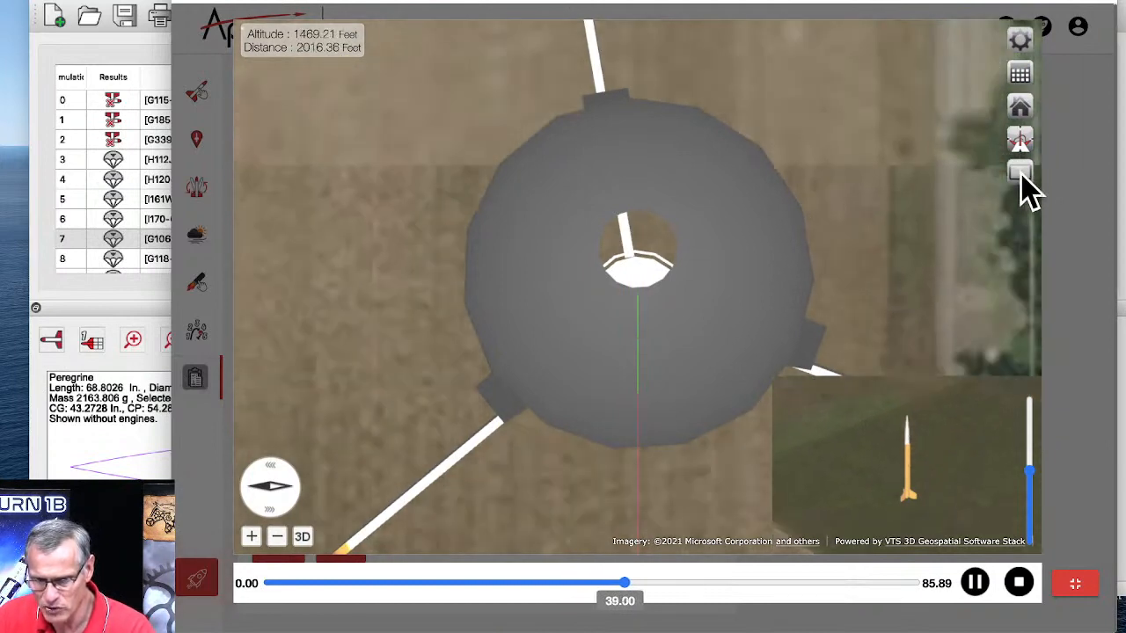
click(1019, 174)
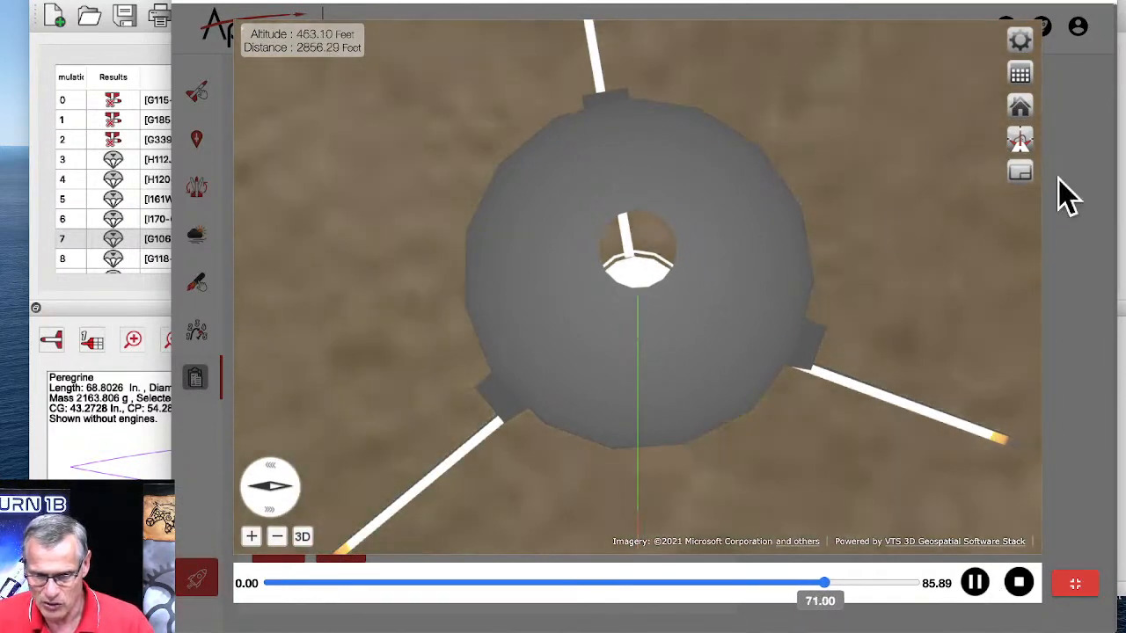
- Switch to the Ground Observer View, reset the flight to 0.00 seconds and replay it from the launch pad
mouse_move(1021, 168)
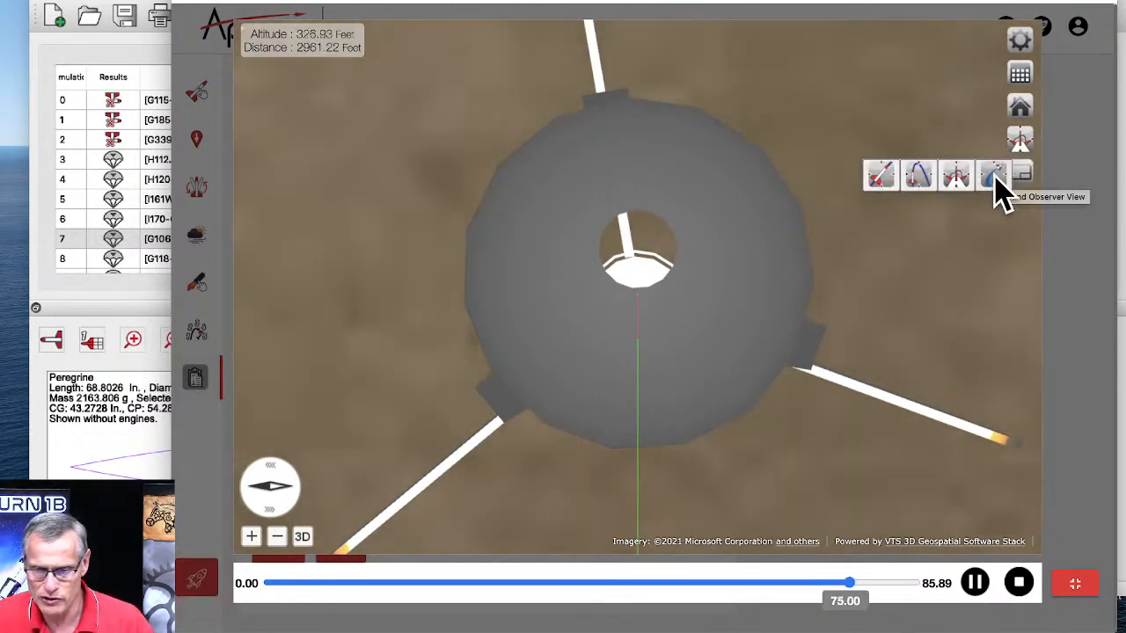
click(995, 178)
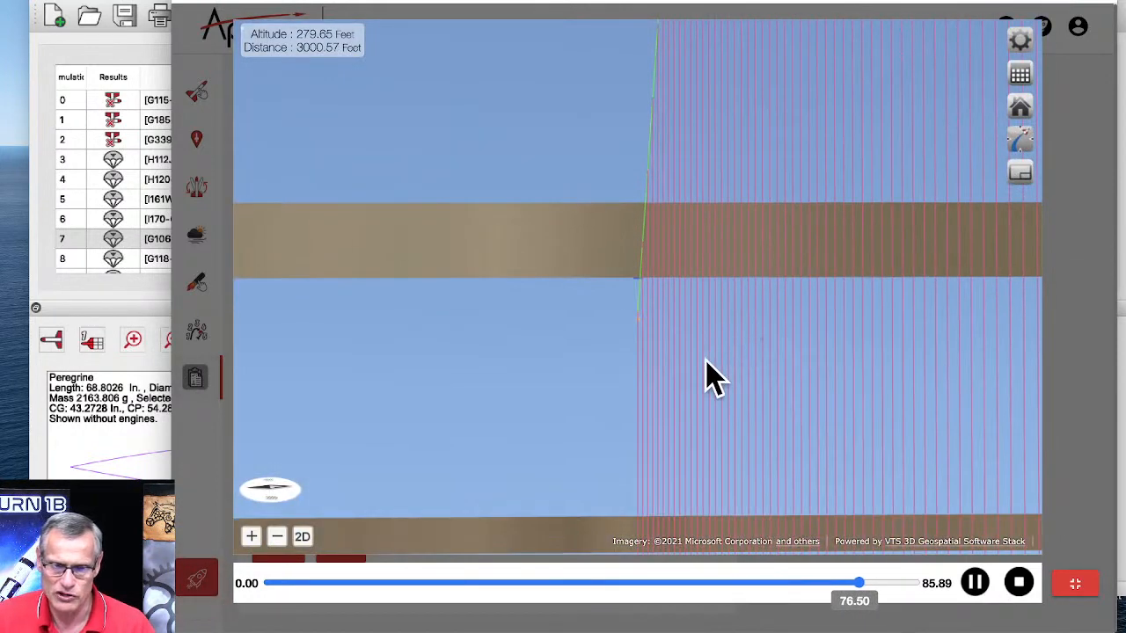
click(1018, 584)
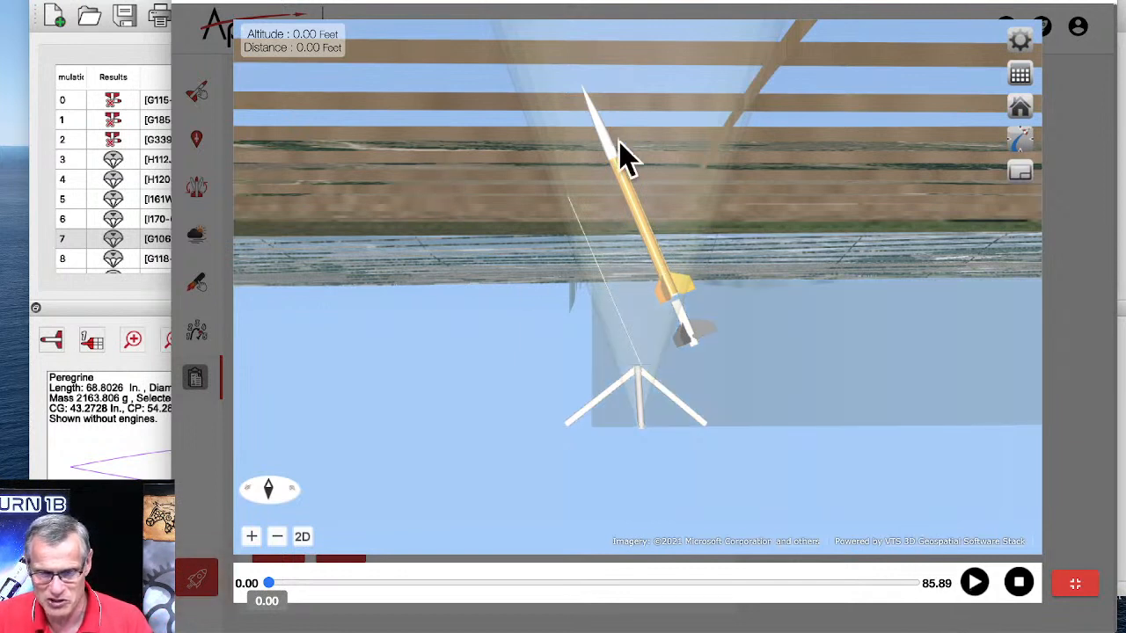
click(975, 584)
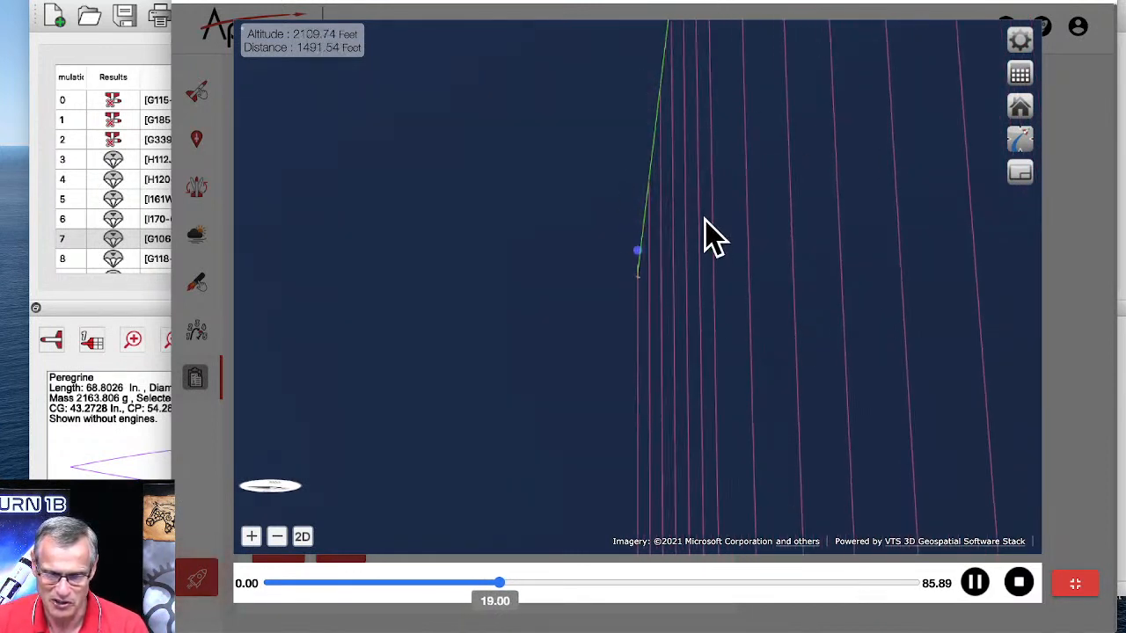
- Stop the full-screen flight replay and load the Dynastar FlameThrower rocket from the user designs
click(1019, 583)
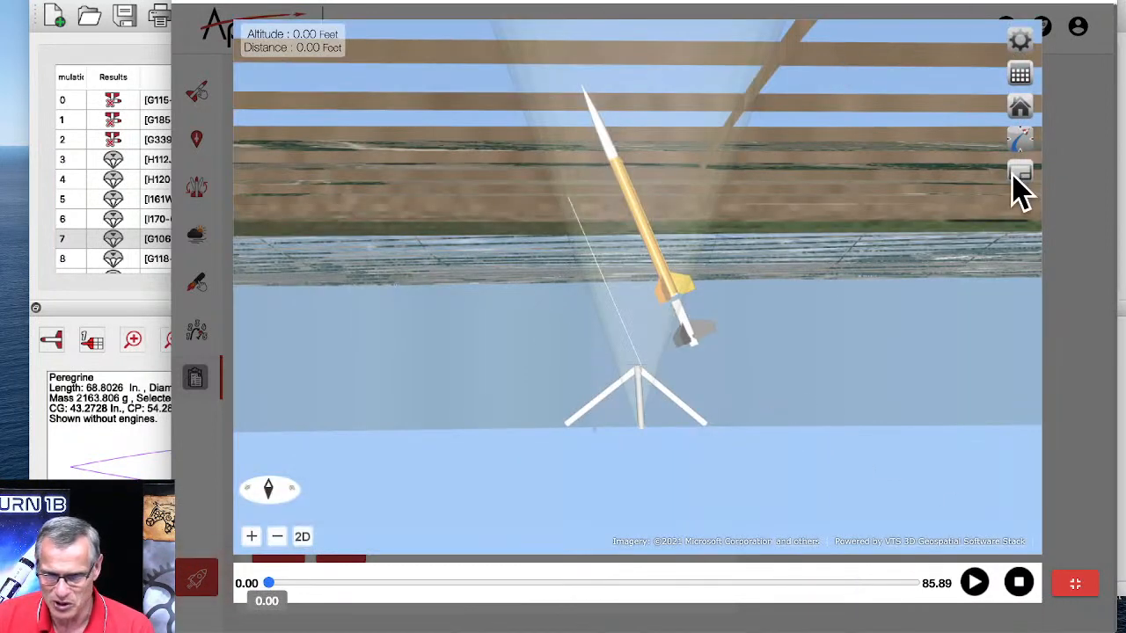
click(1075, 585)
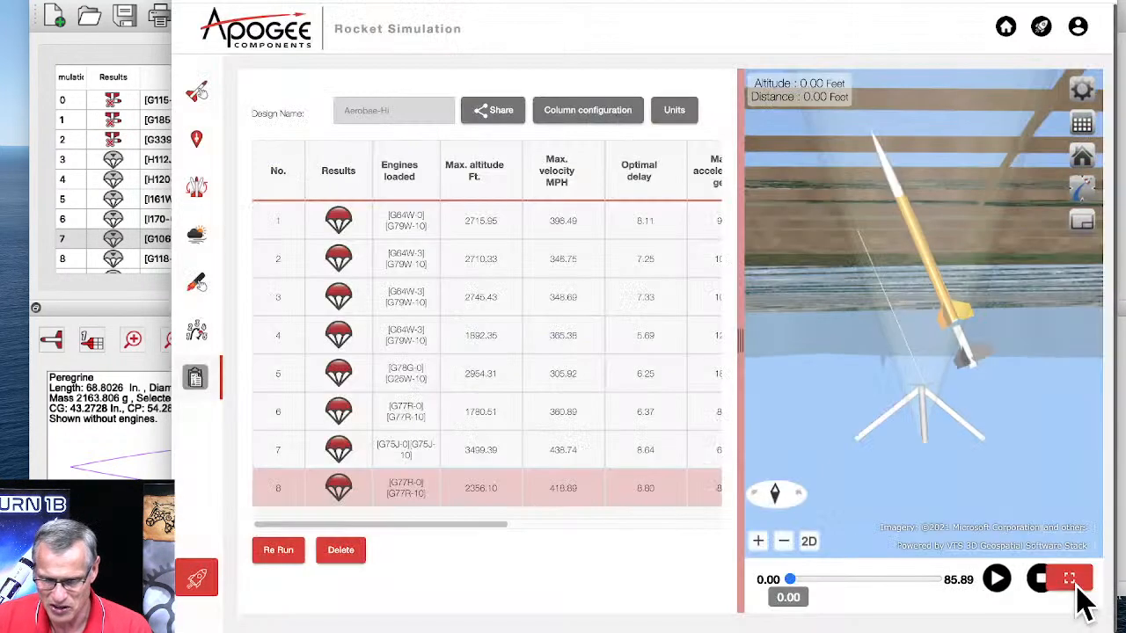
click(200, 101)
click(682, 224)
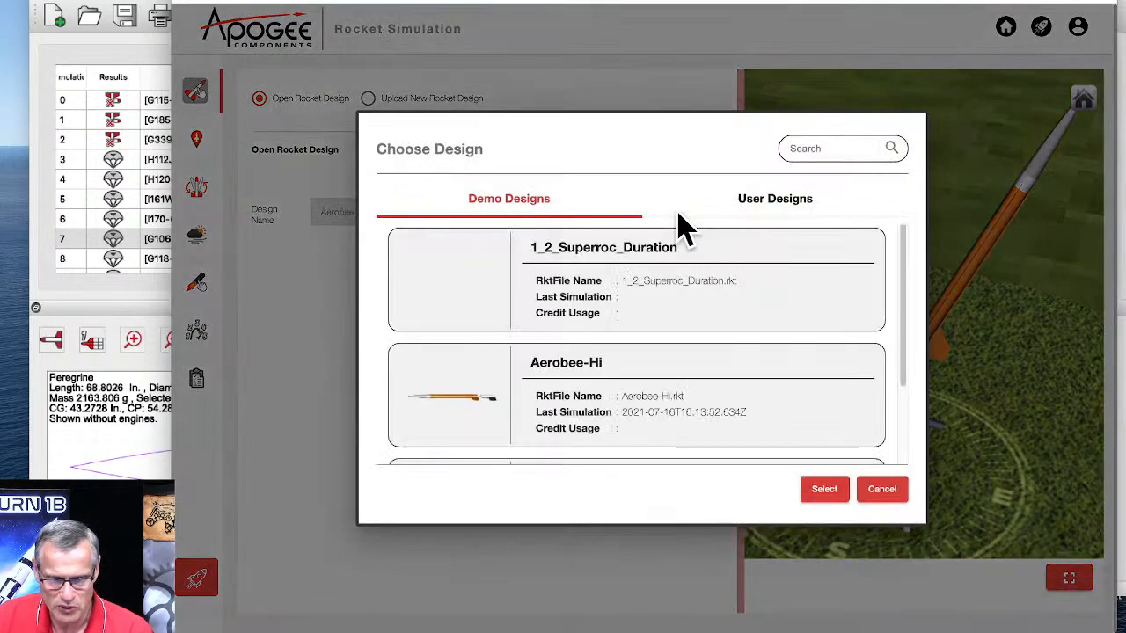
click(774, 211)
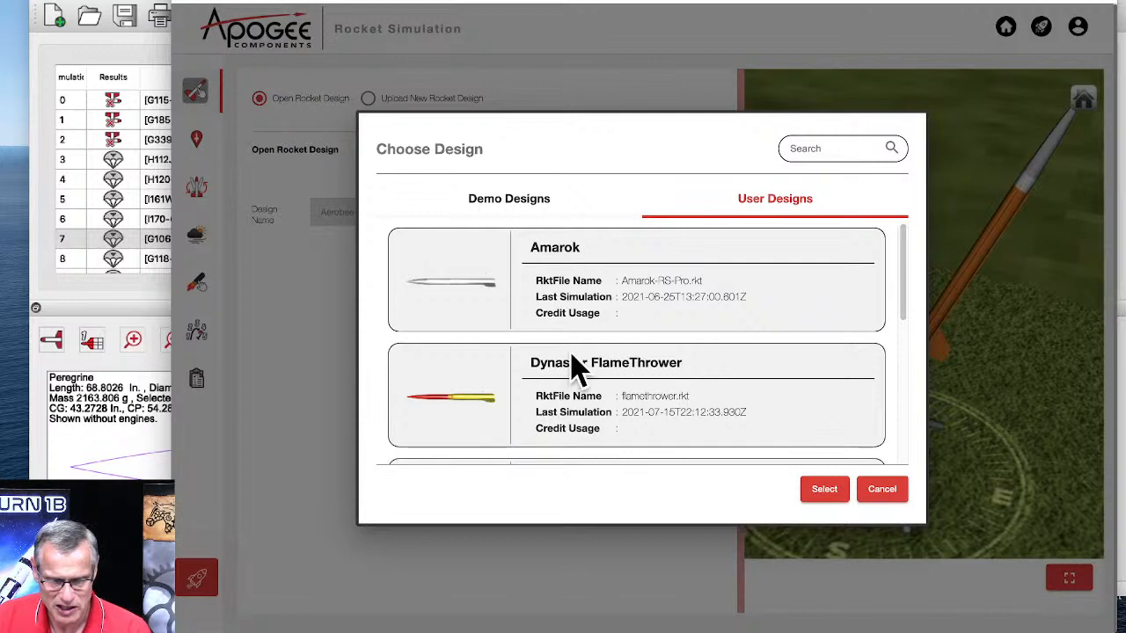
click(588, 431)
click(824, 490)
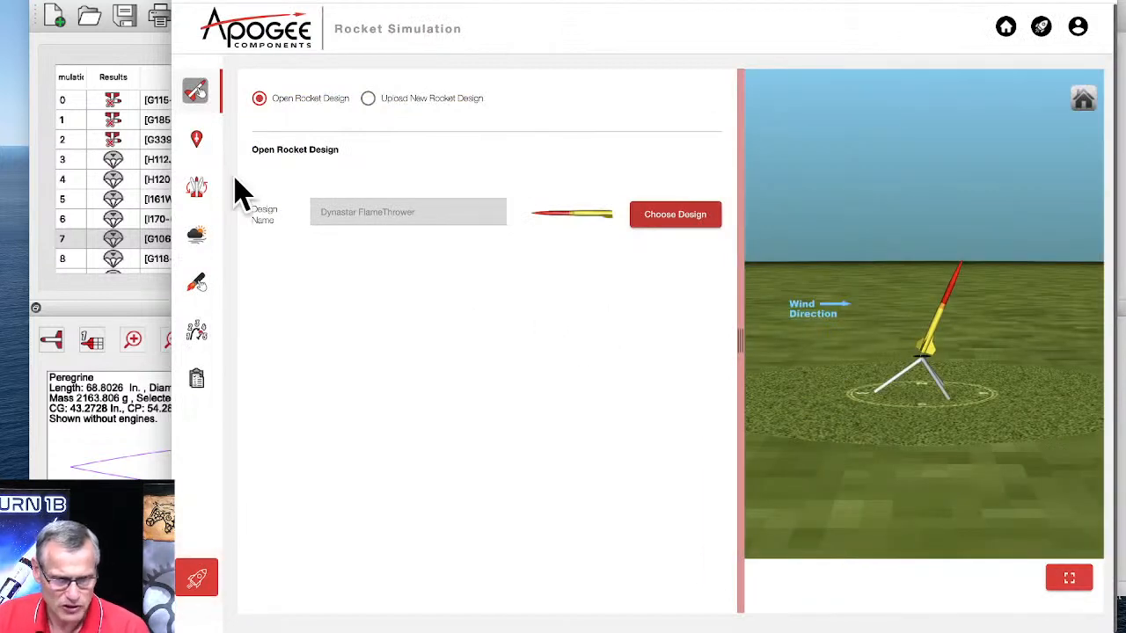
- Choose CloudBusters #807 Site 2 from the public launch sites as the launch location
click(196, 140)
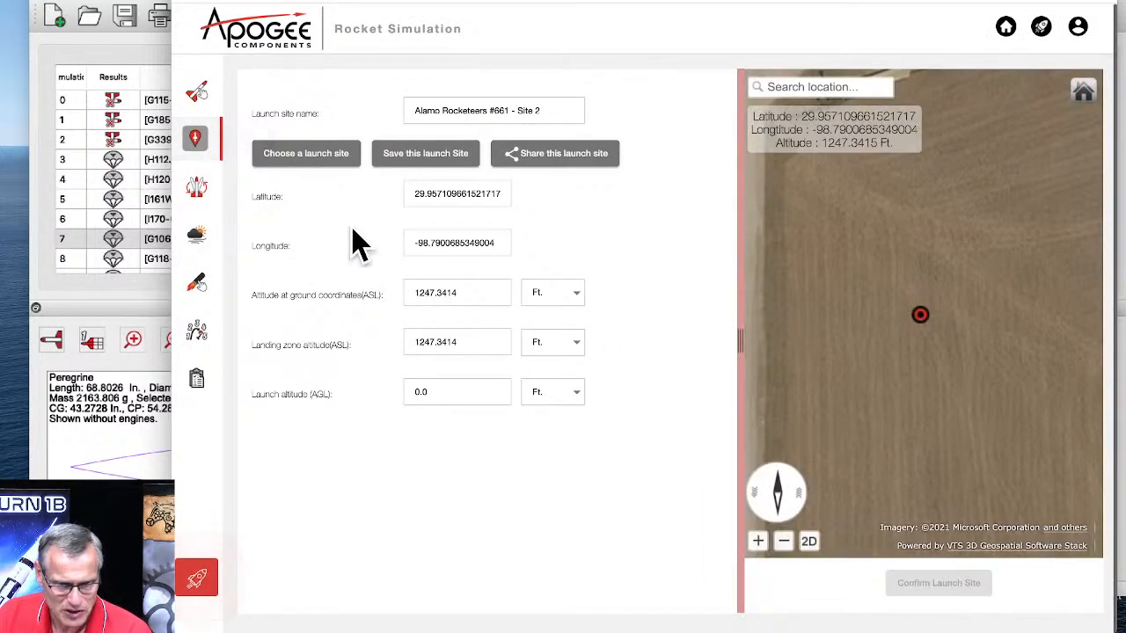
click(314, 160)
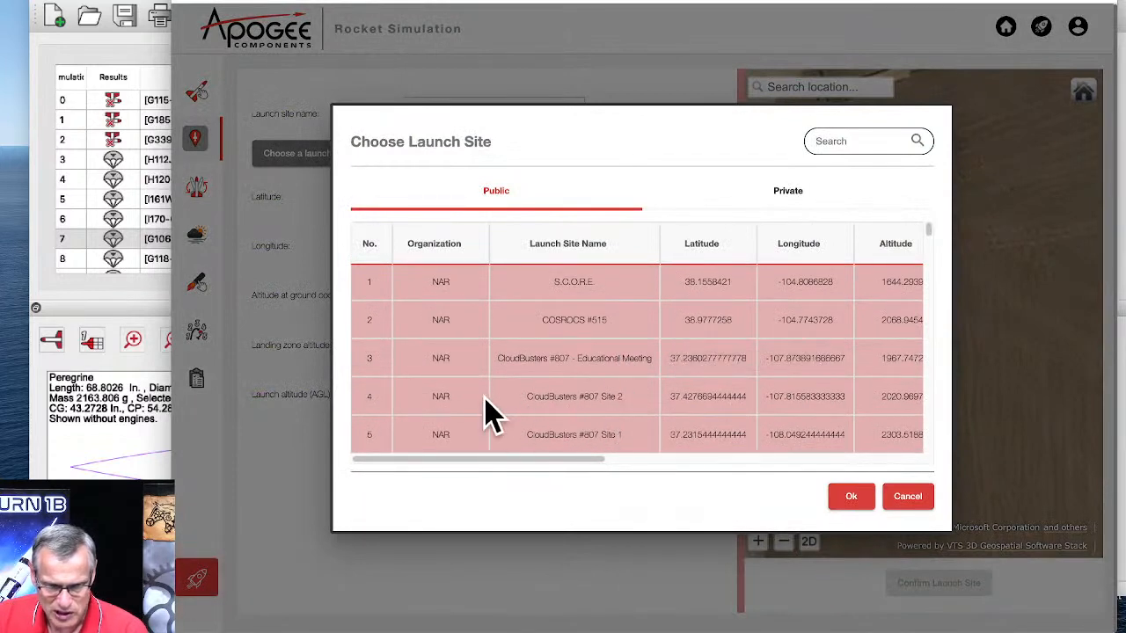
scroll(598, 392, down, 1)
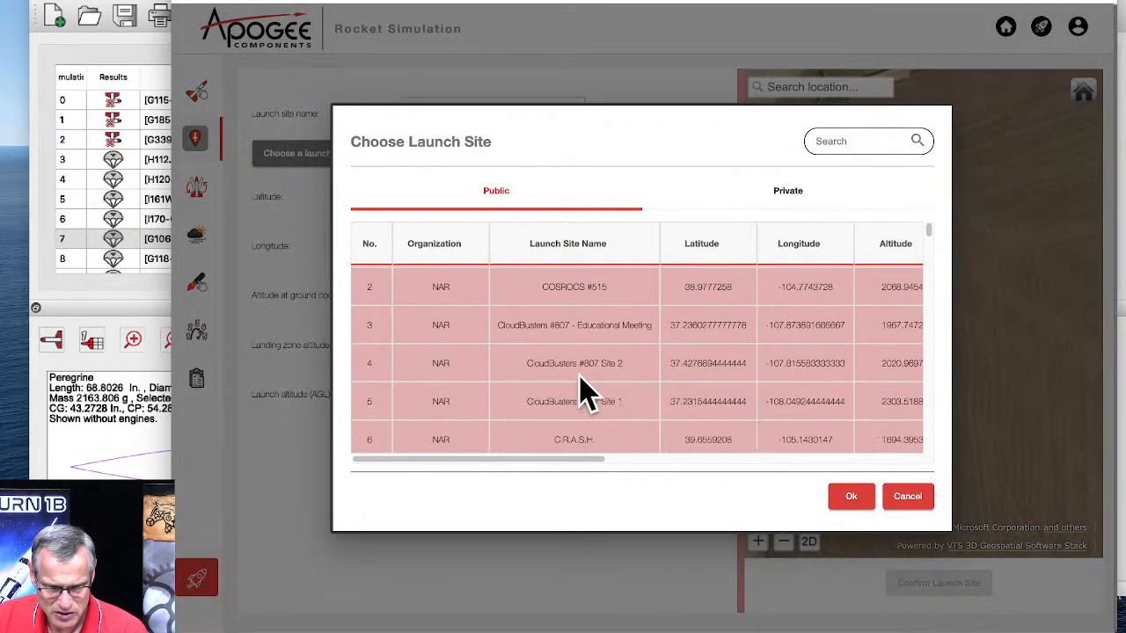
click(571, 379)
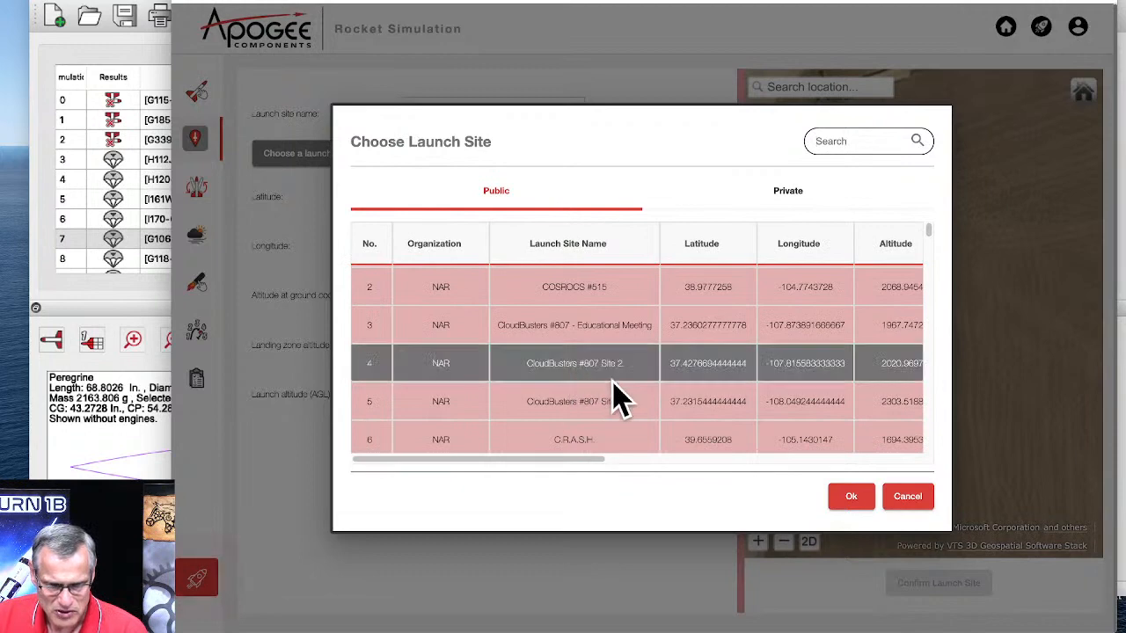
click(849, 499)
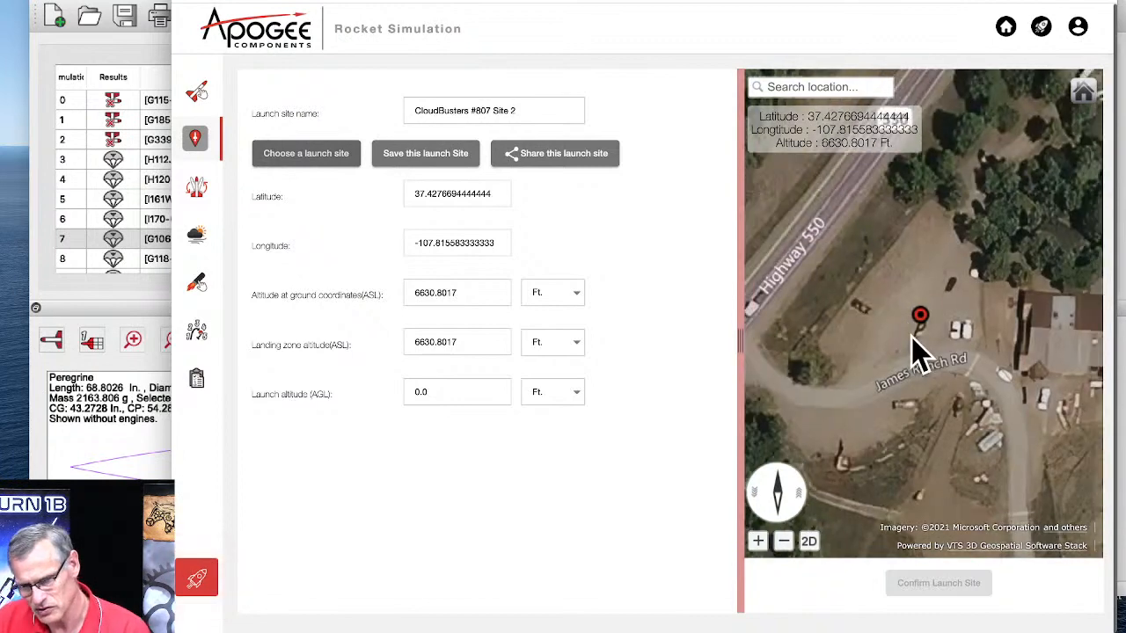
- Move the launch point into the open field just north of James Ranch Rd and confirm the new launch site
scroll(912, 336, down, 5)
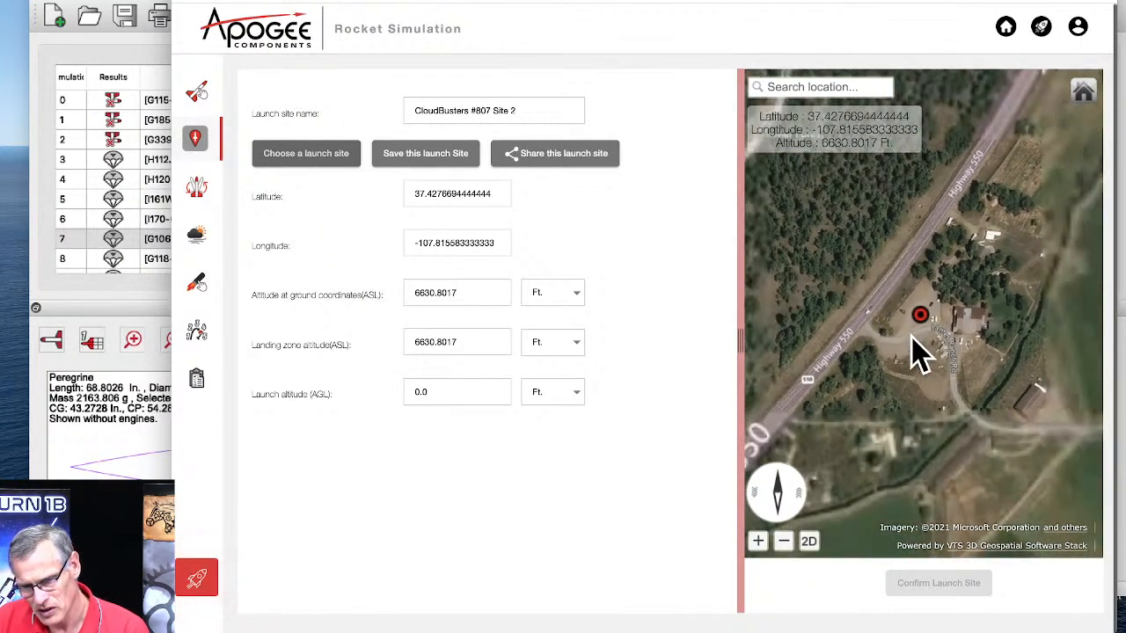
scroll(911, 336, down, 5)
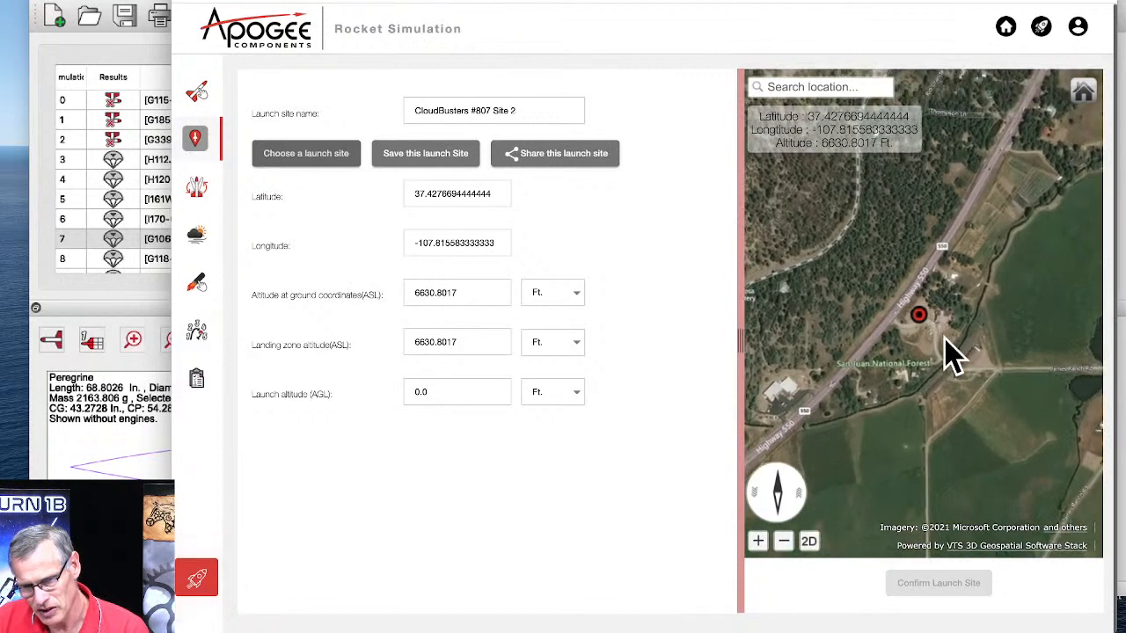
drag(966, 341, 927, 332)
scroll(928, 331, down, 1)
scroll(933, 347, down, 2)
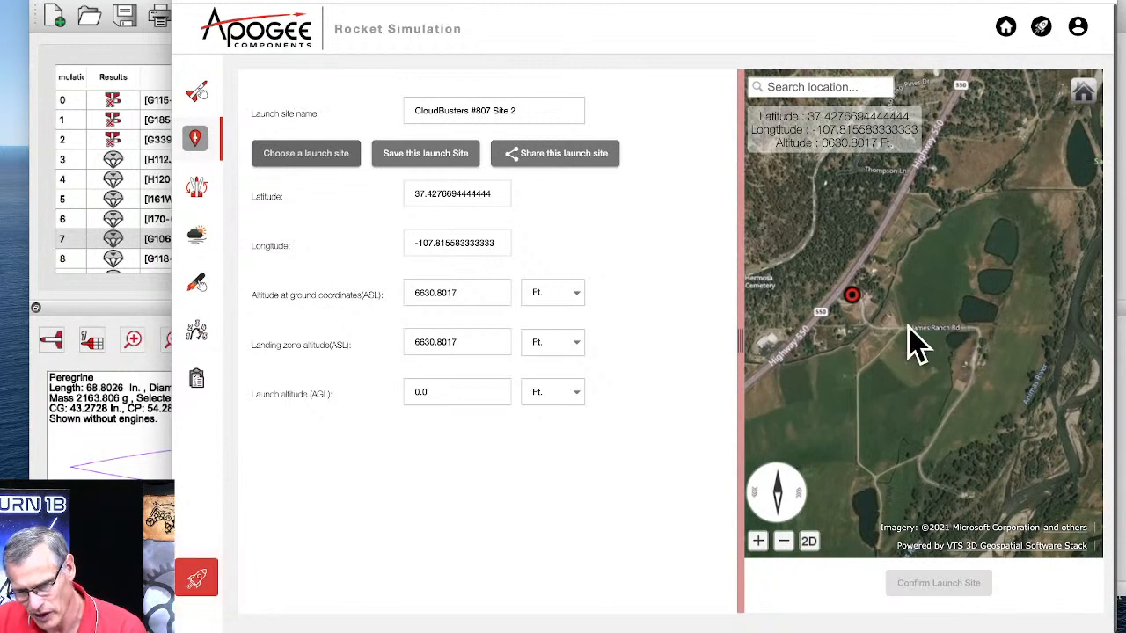
scroll(929, 328, up, 3)
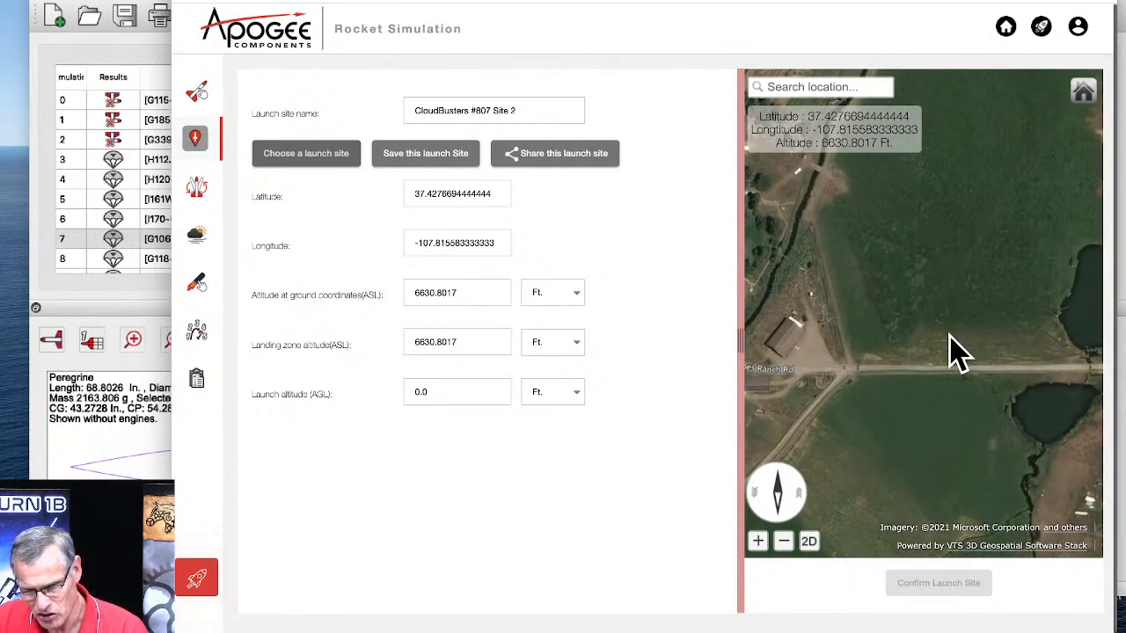
click(950, 337)
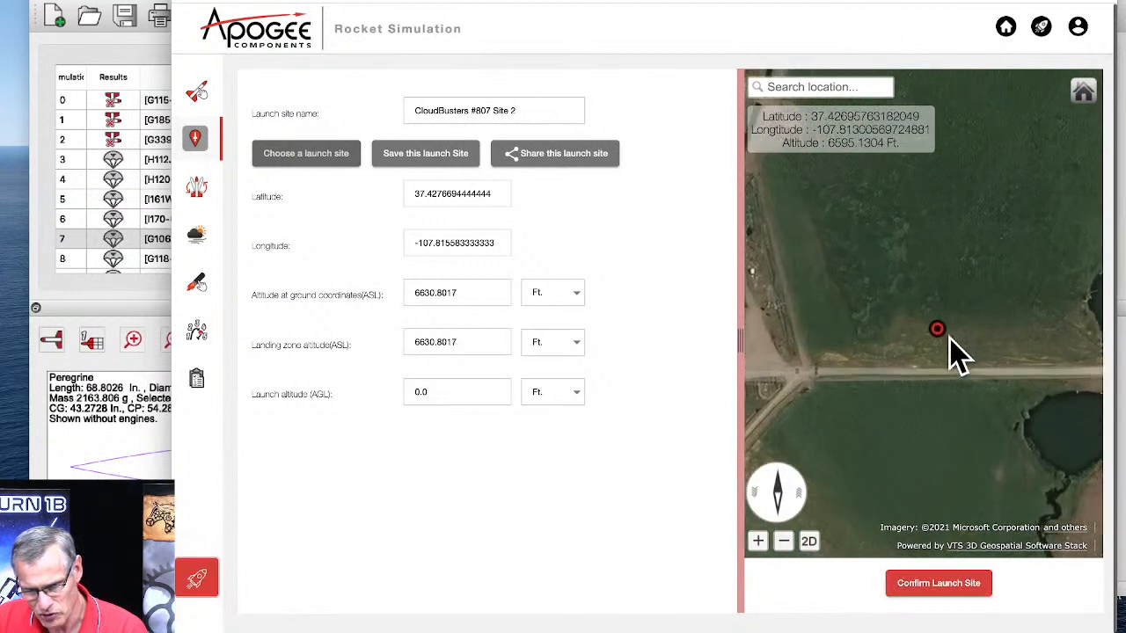
click(940, 585)
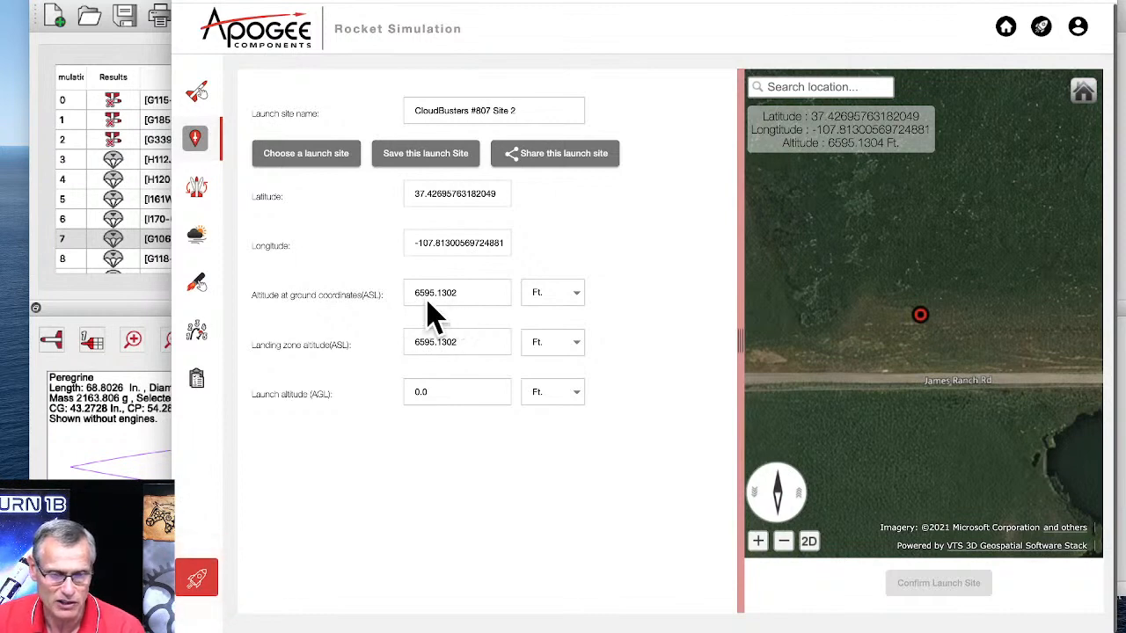
- Load the Aerotech E18W engine with an 8-second ejection delay into the first 24 mm motor tube
click(197, 192)
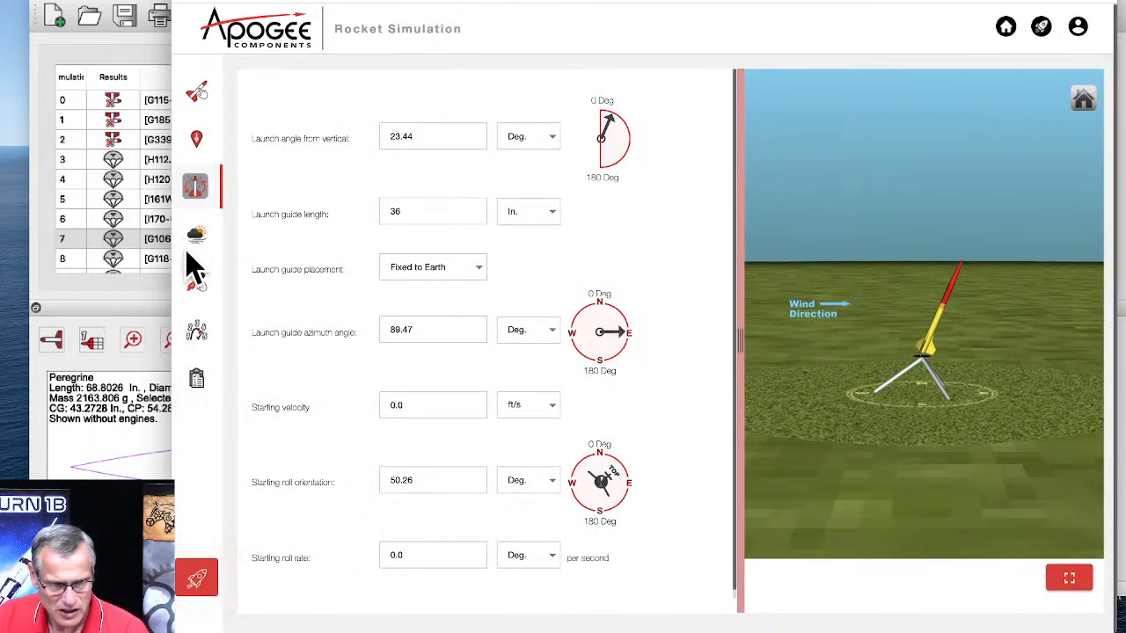
click(200, 291)
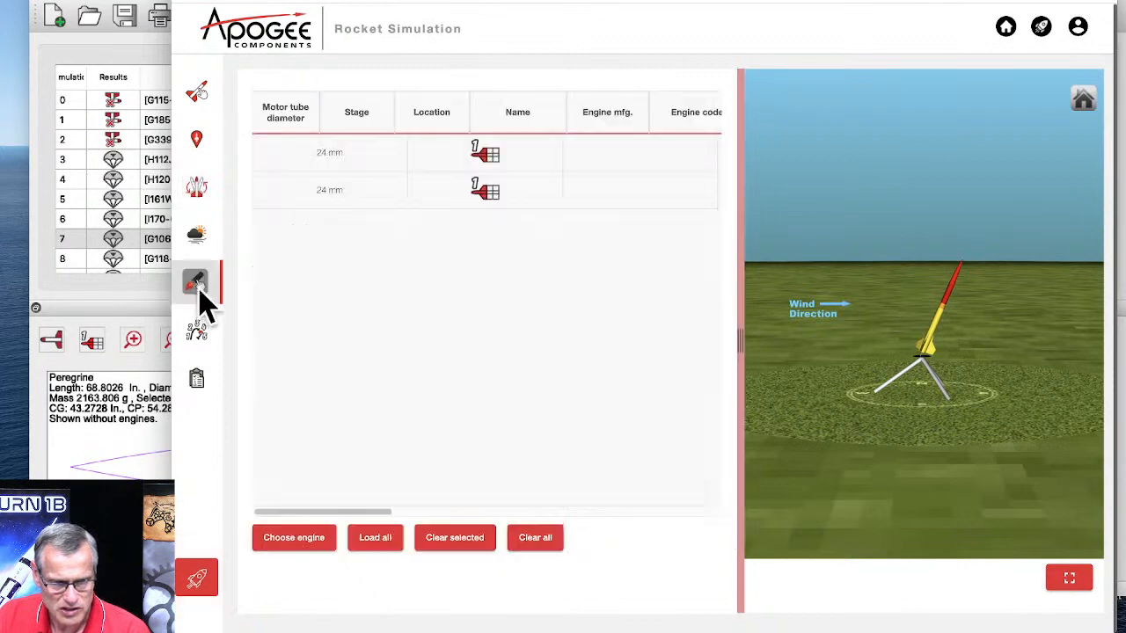
click(324, 541)
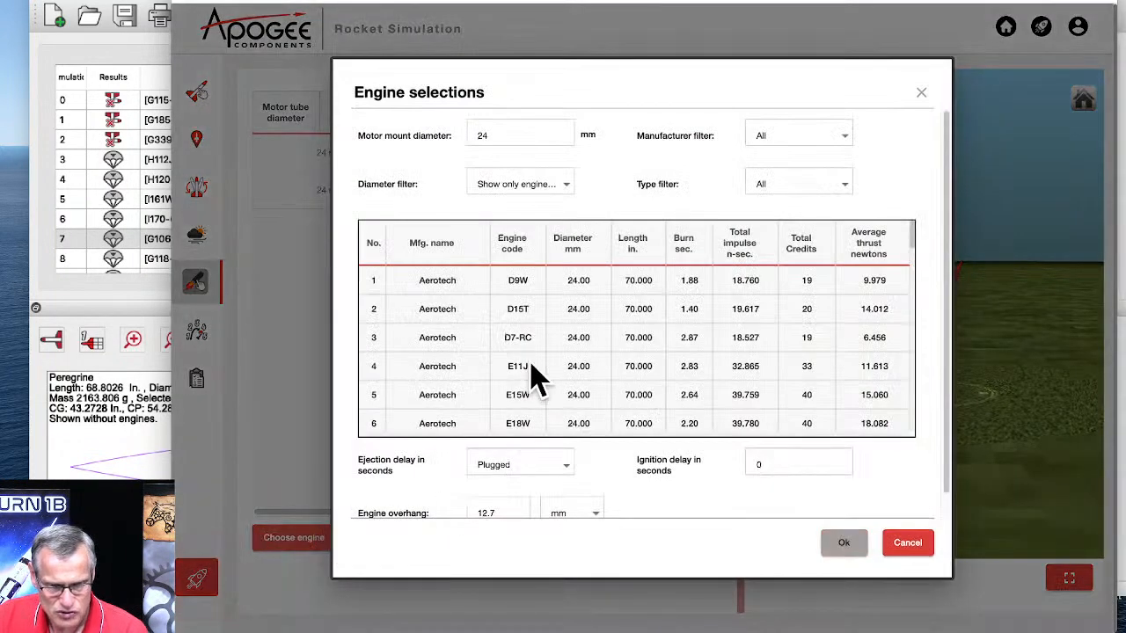
click(515, 425)
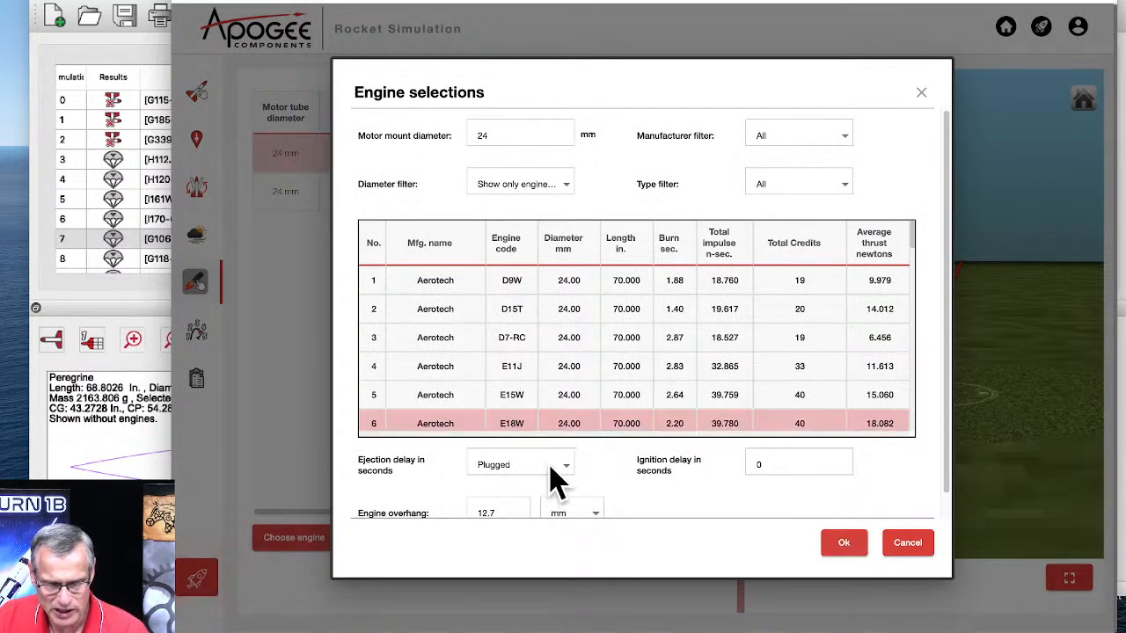
click(571, 475)
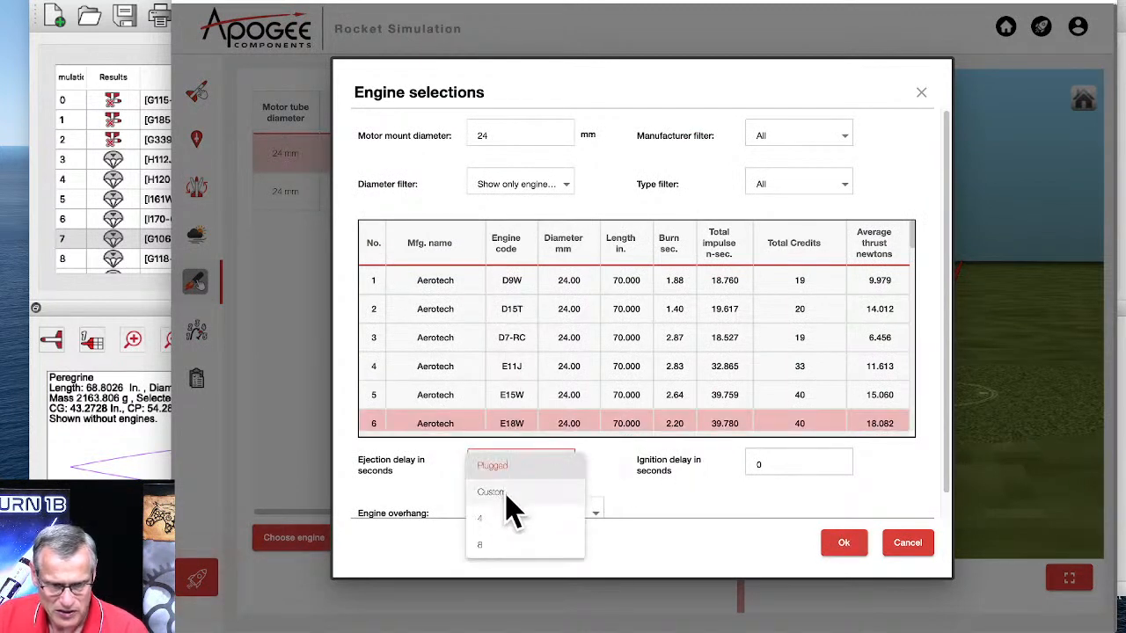
click(498, 545)
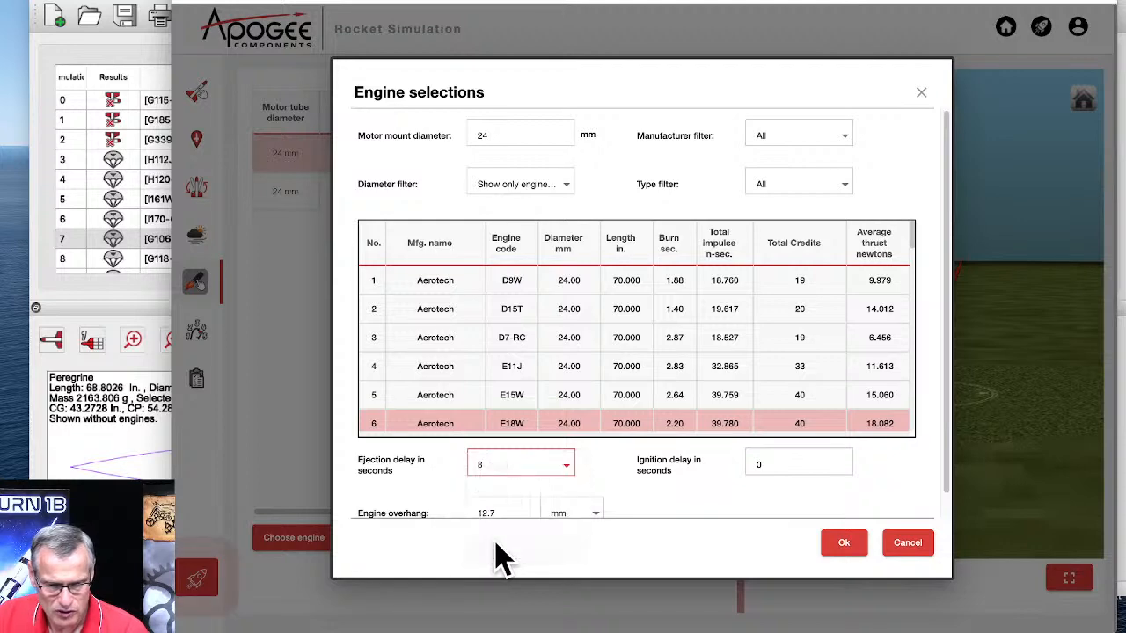
click(840, 550)
- Load the Aerotech E20W engine with a 10-second ejection delay into the second 24 mm motor tube
click(368, 196)
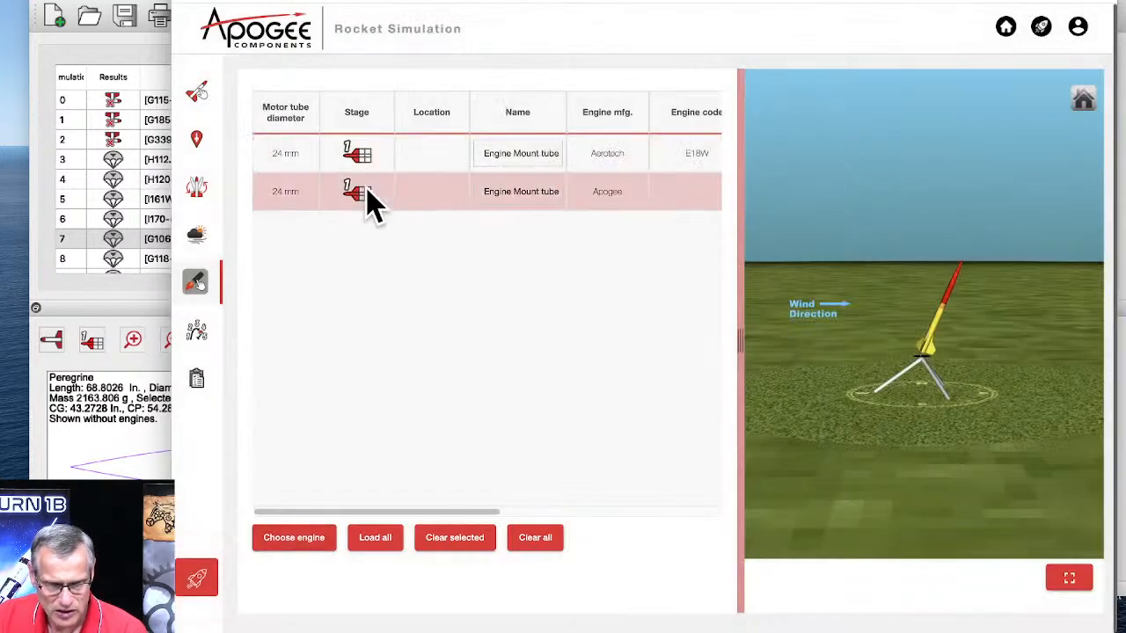
scroll(573, 362, down, 2)
scroll(573, 374, down, 3)
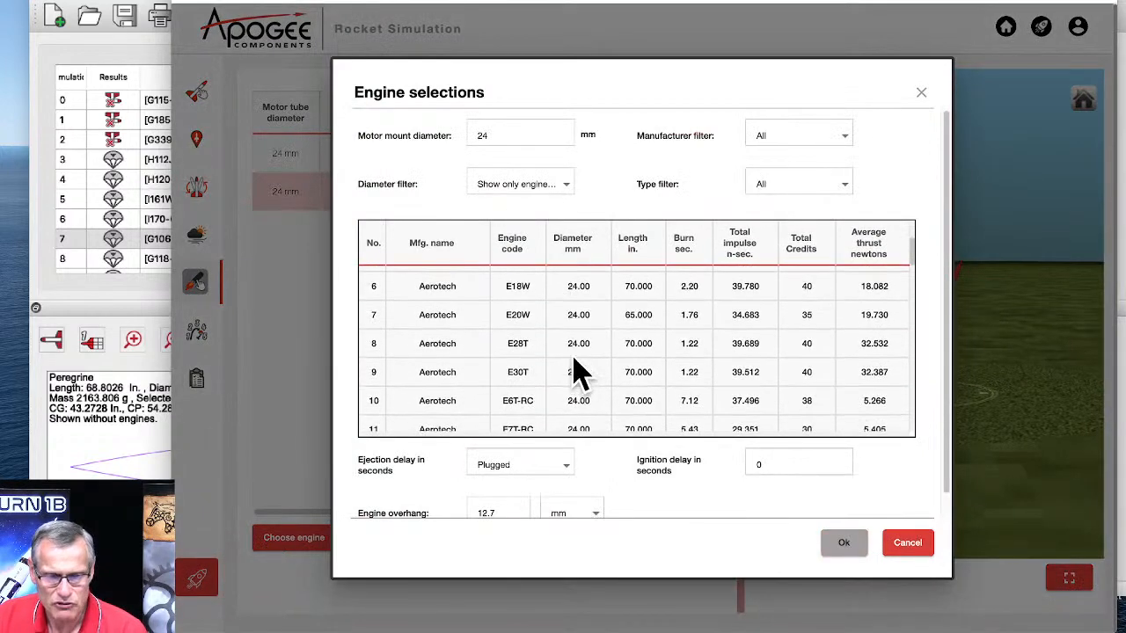
click(519, 326)
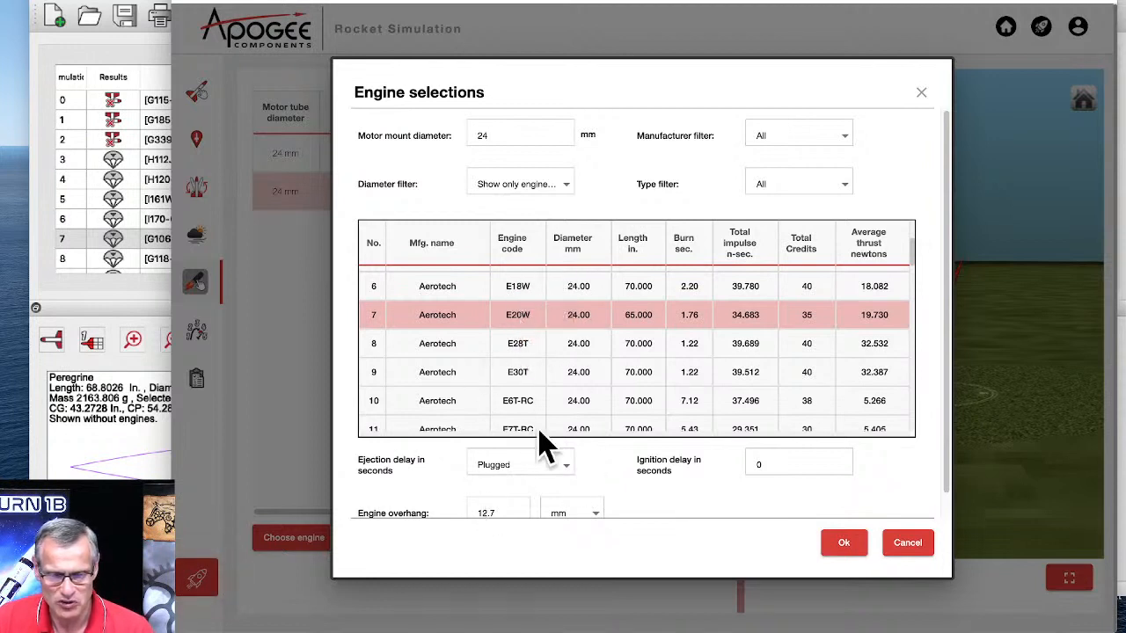
click(564, 475)
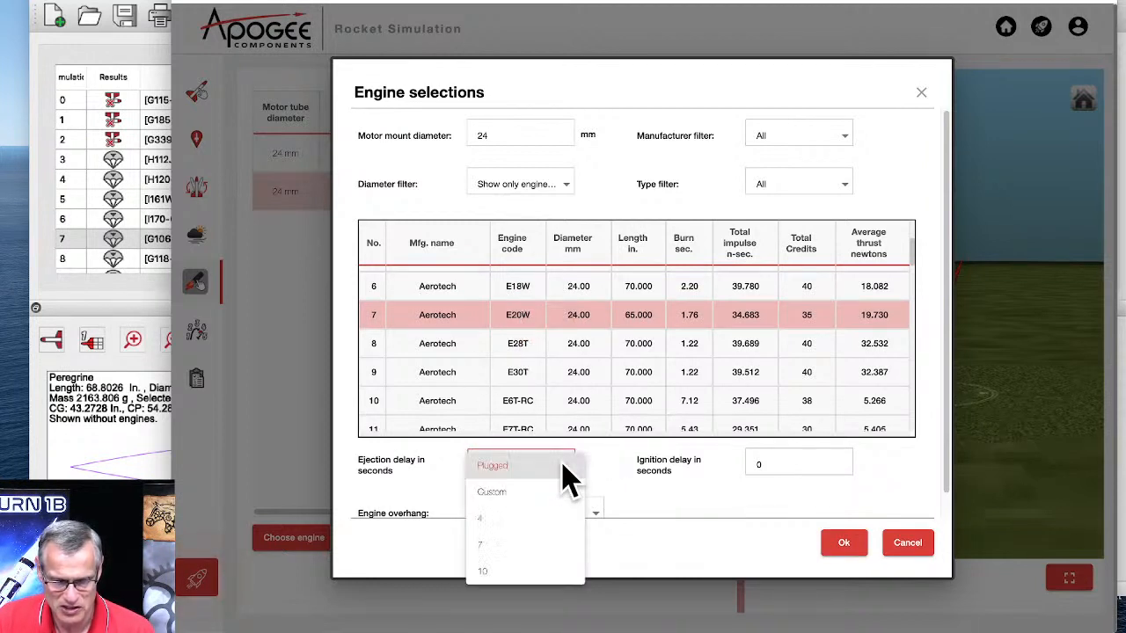
click(514, 572)
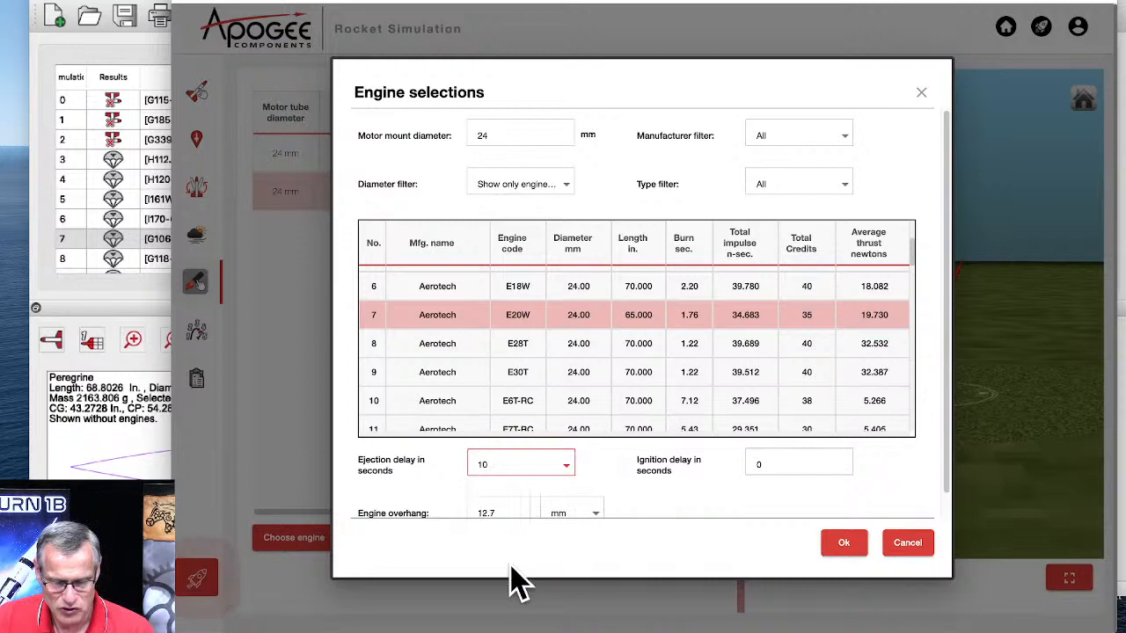
click(840, 547)
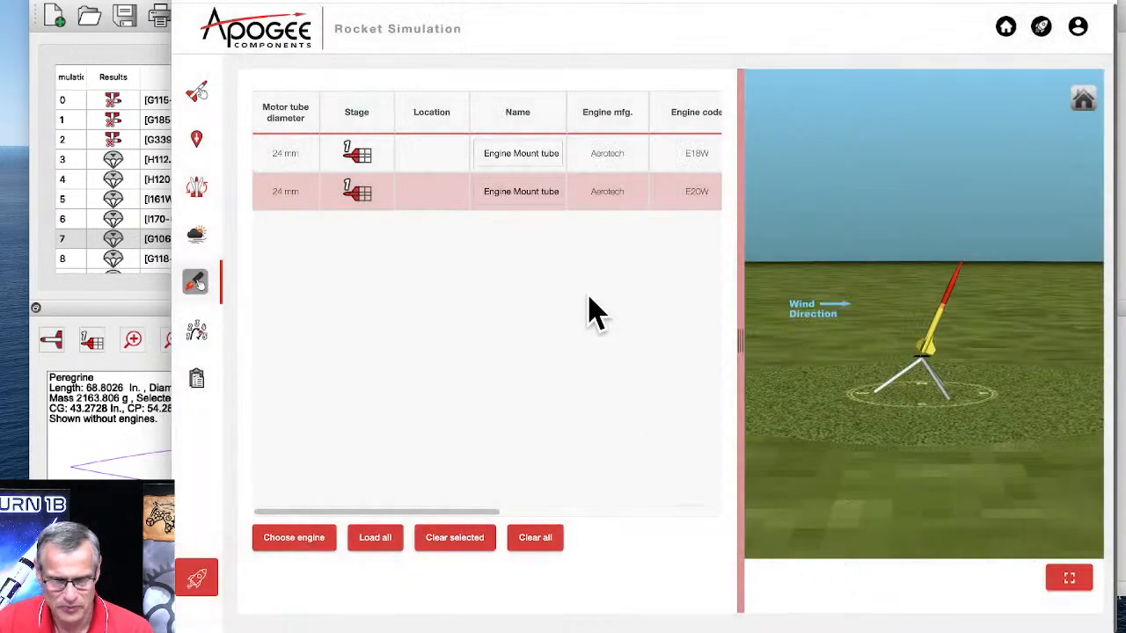
- Review the parachute's deployment event and run the Dynastar FlameThrower simulation without a comment
click(199, 339)
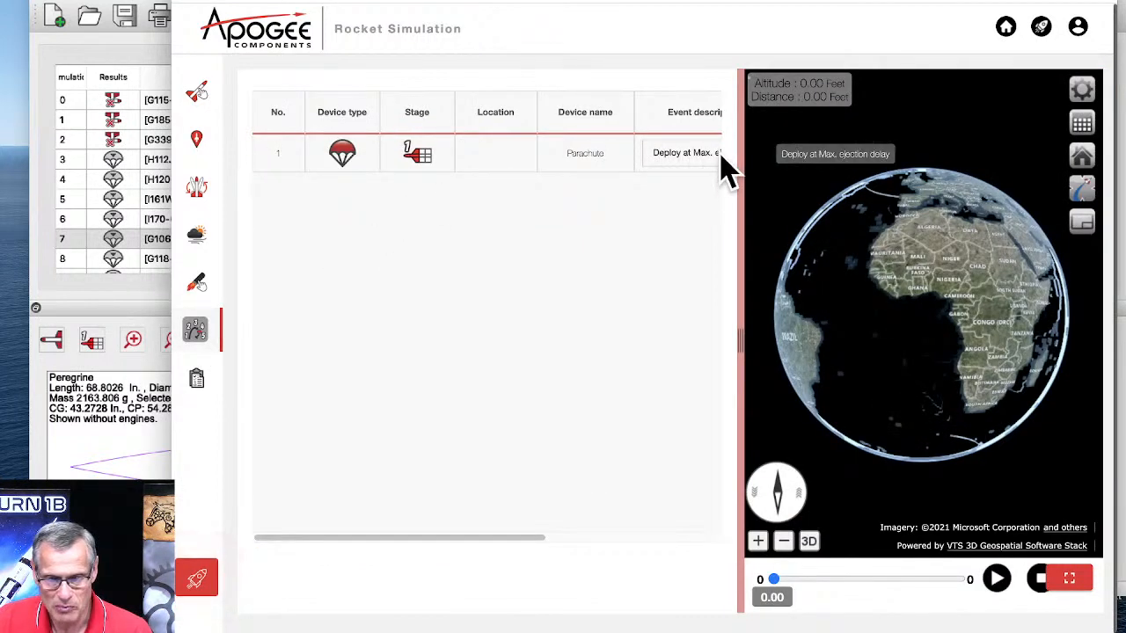
drag(533, 539, 700, 538)
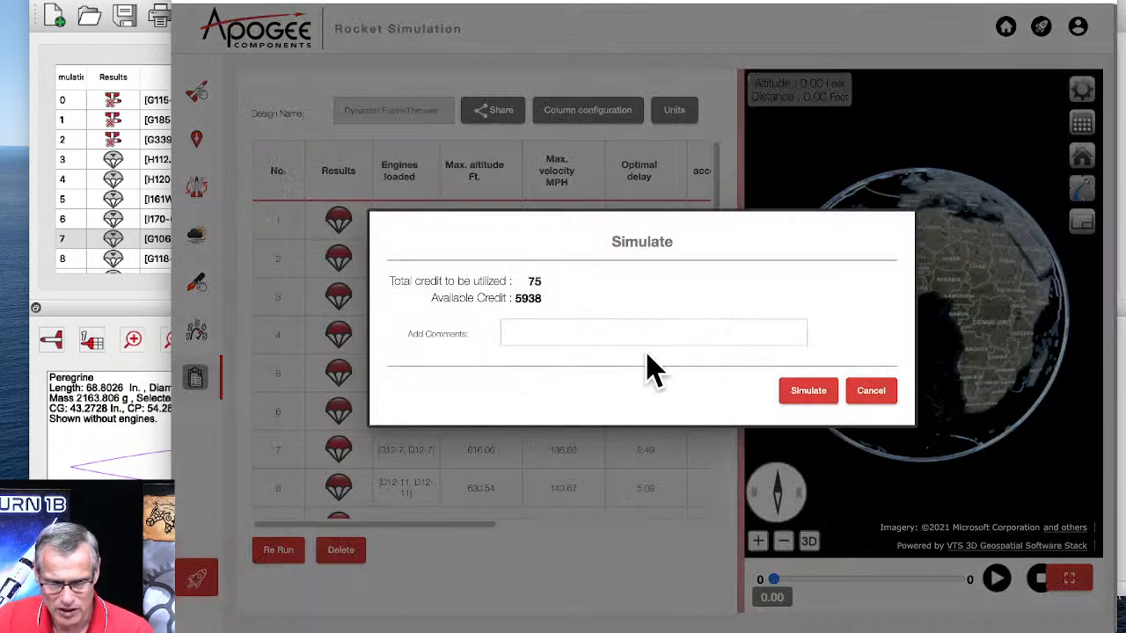
click(596, 331)
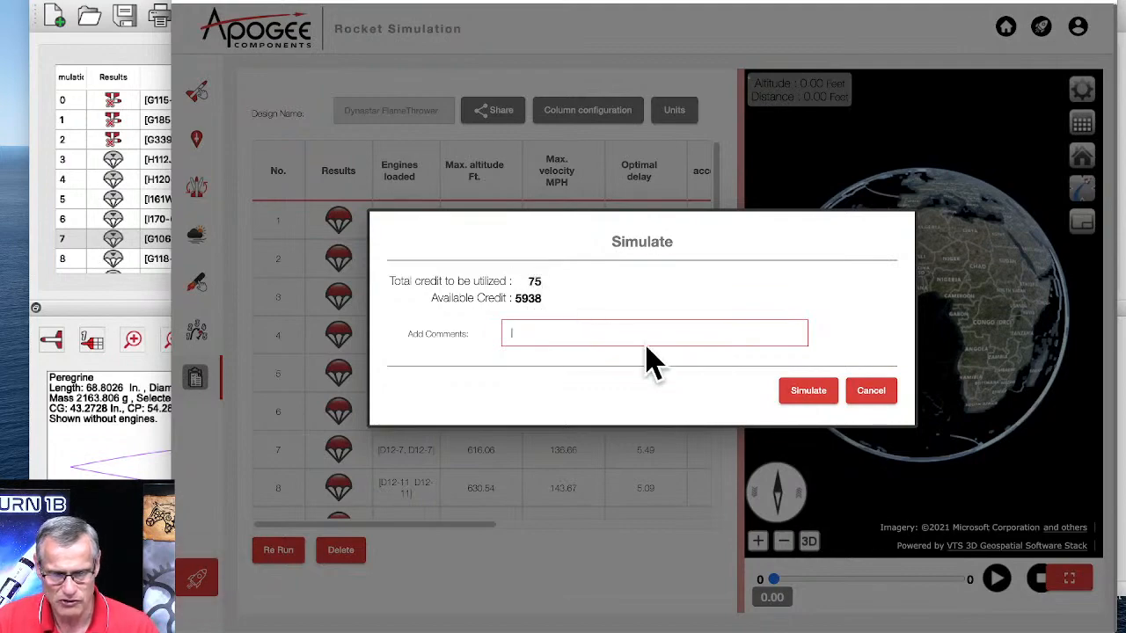
click(807, 392)
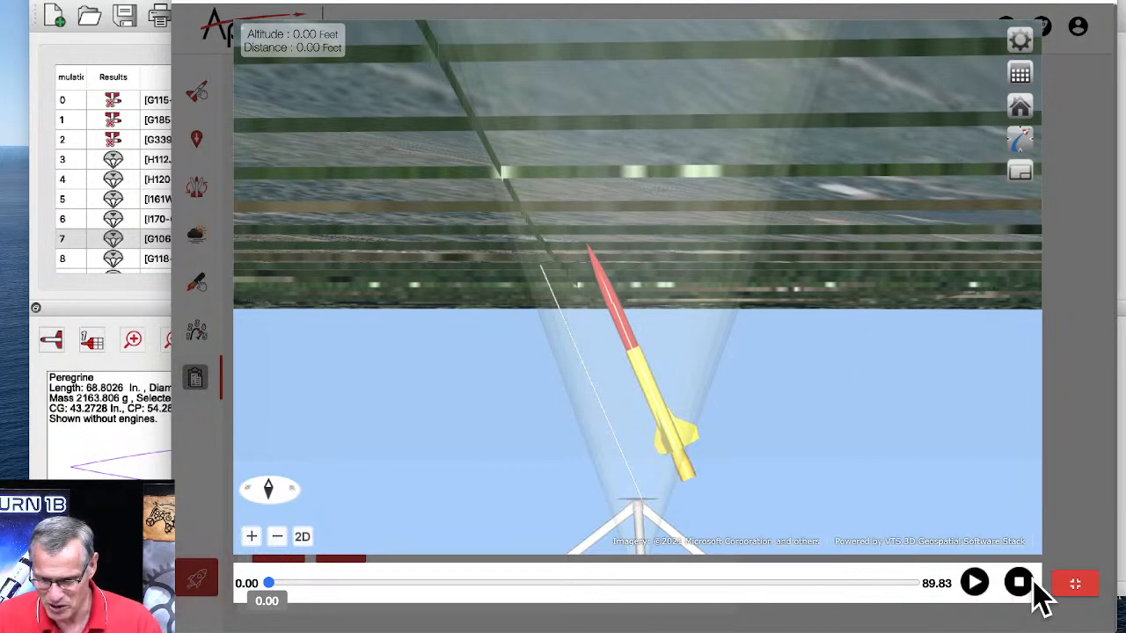
- Leave the full-screen flight view and look up what the launch site's altitude at ground coordinates means
click(1076, 587)
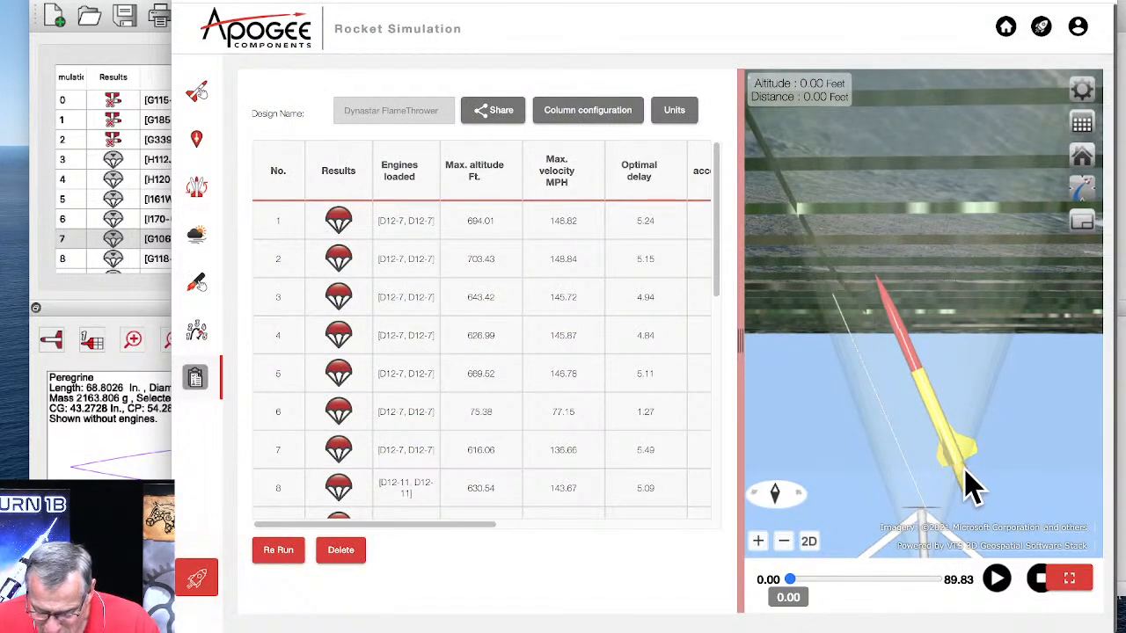
click(195, 141)
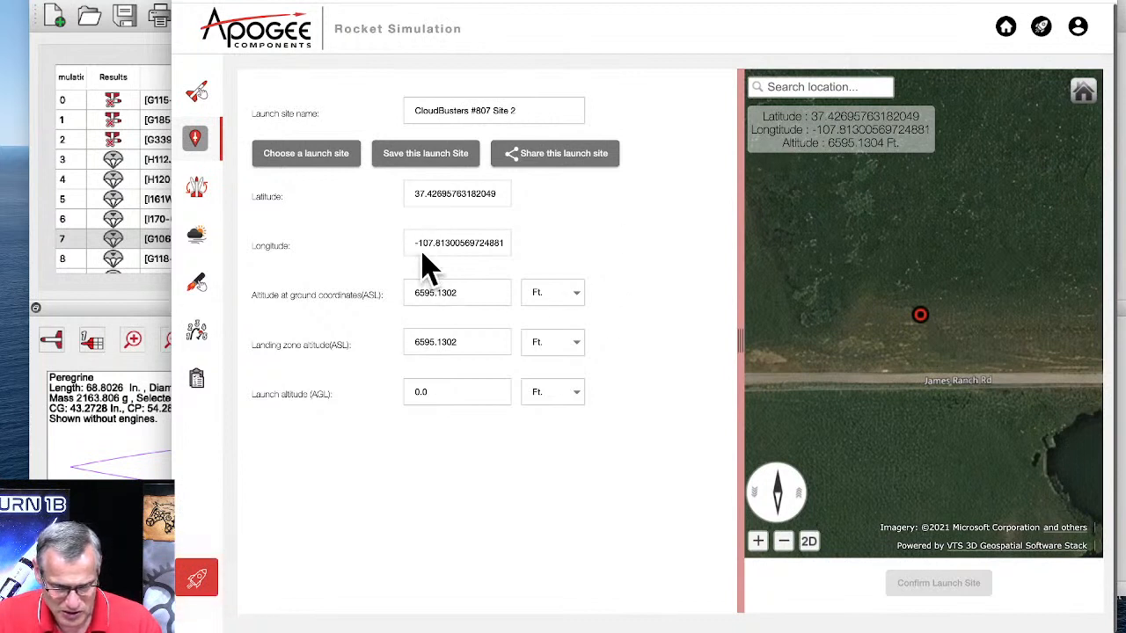
mouse_move(349, 303)
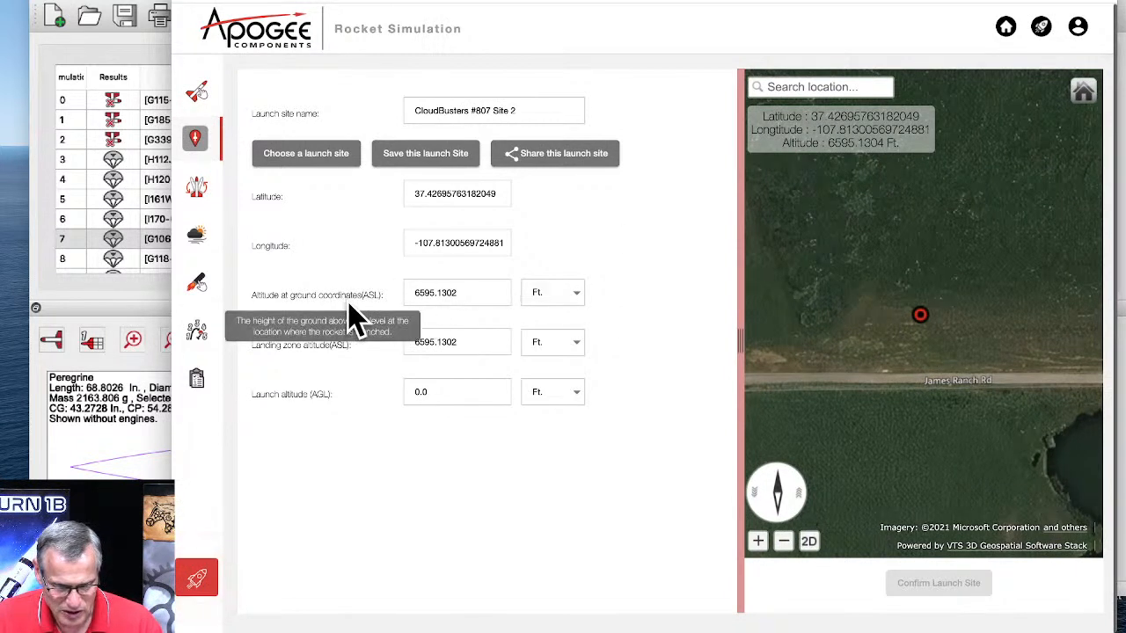
- Set the launch site's altitude at ground coordinates to 6610.1302 ft and the landing zone altitude to 6610 ft
click(434, 301)
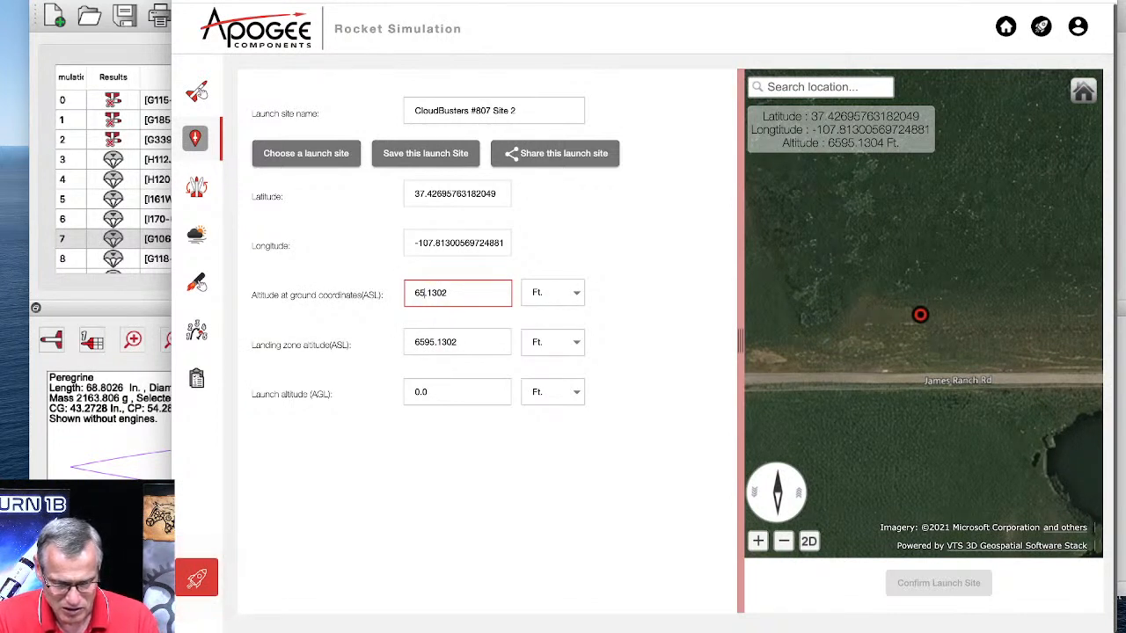
text(60)
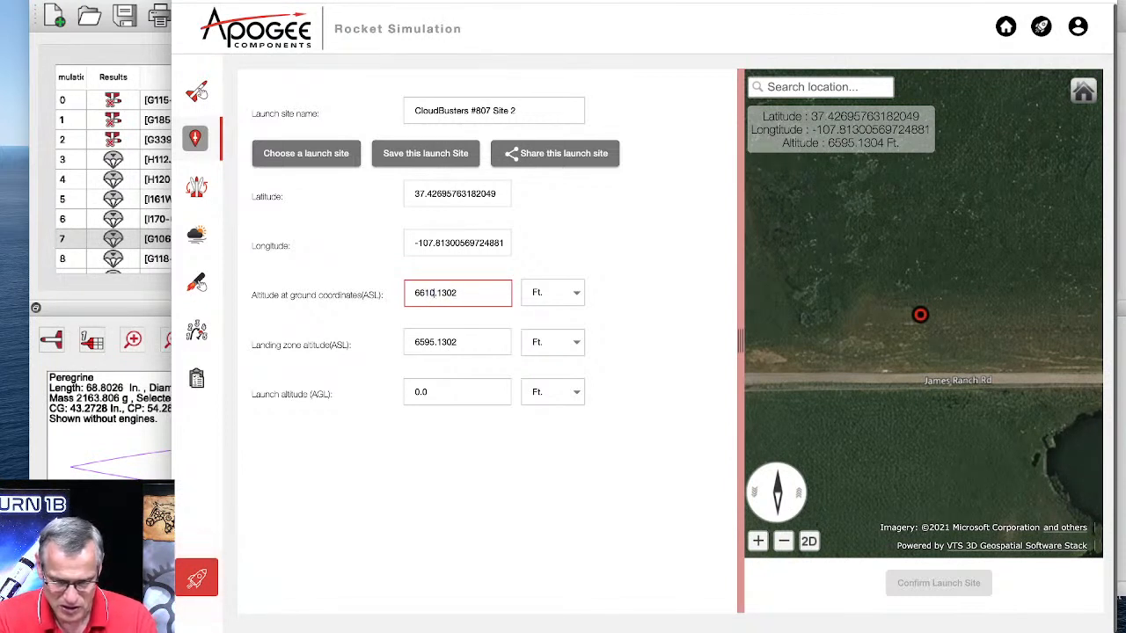
double_click(422, 342)
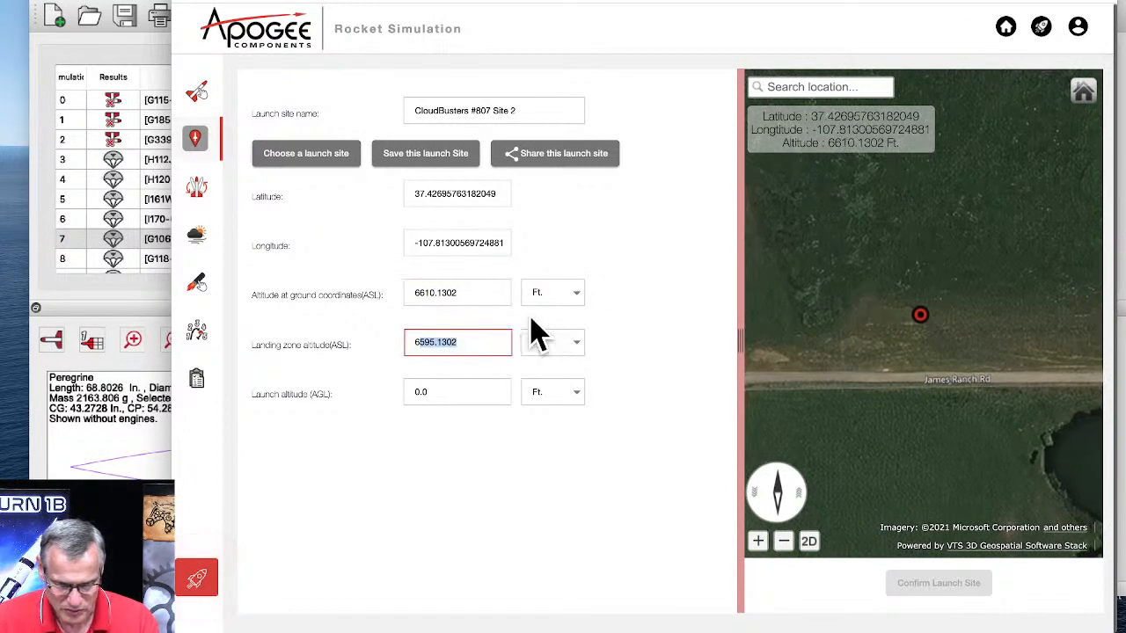
text(6610)
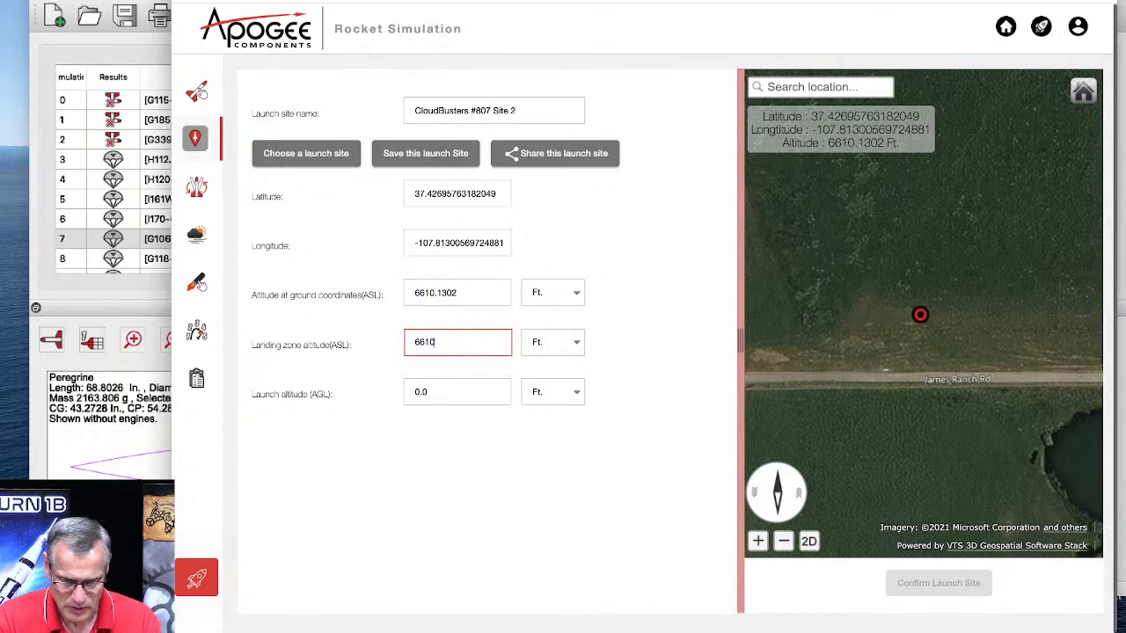
key(Tab)
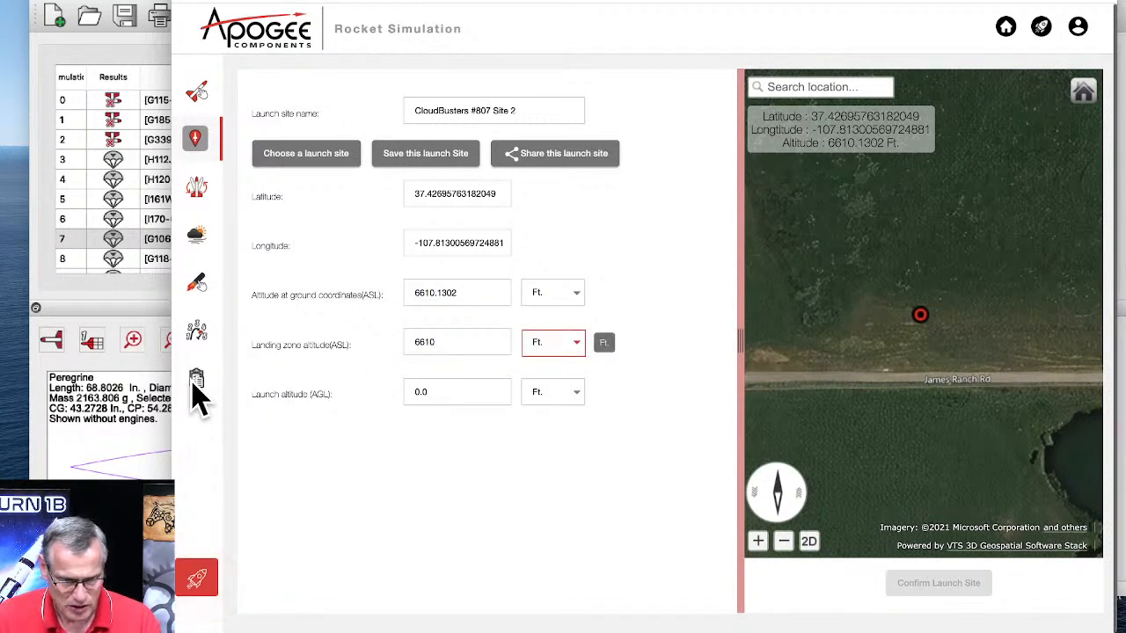
- Run the Dynastar FlameThrower simulation with the edited launch site confirmed and no comment
click(197, 577)
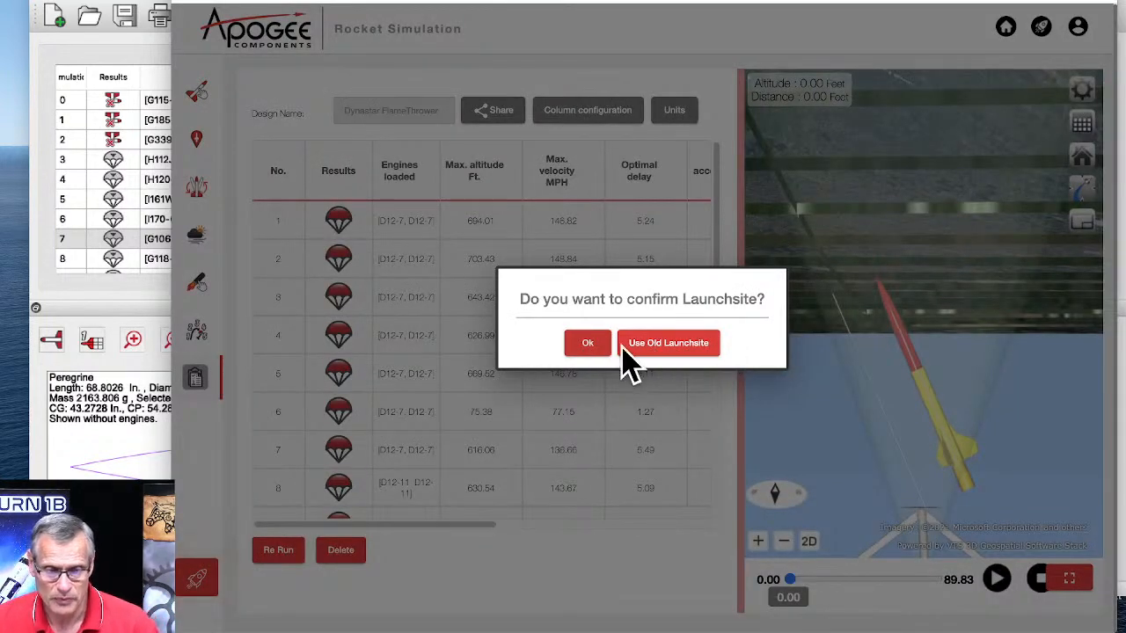
click(592, 346)
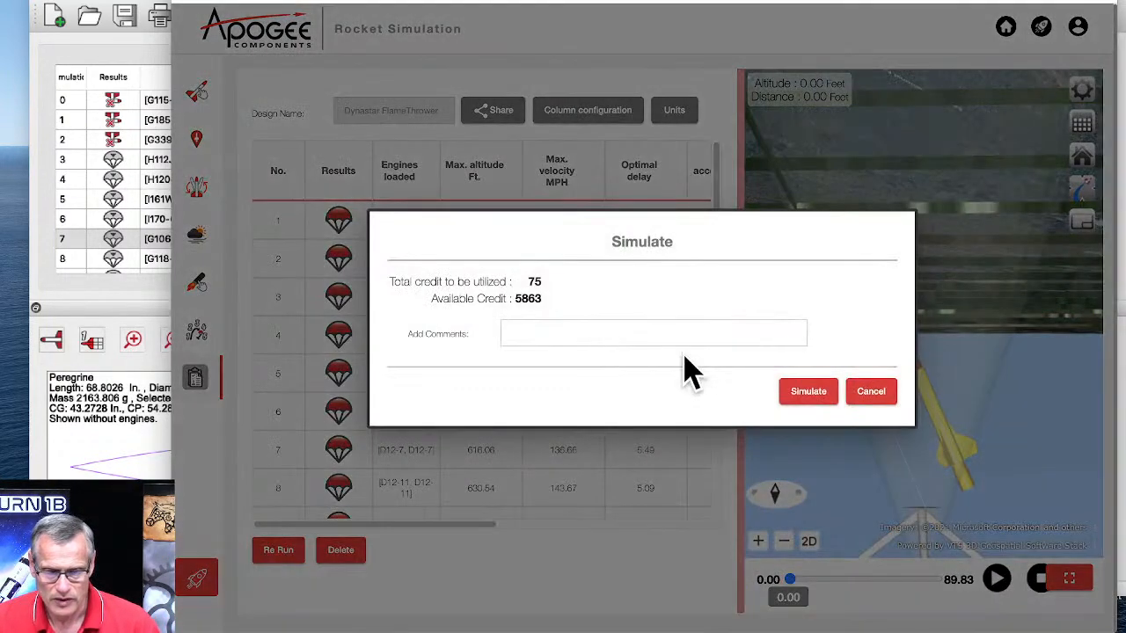
click(823, 388)
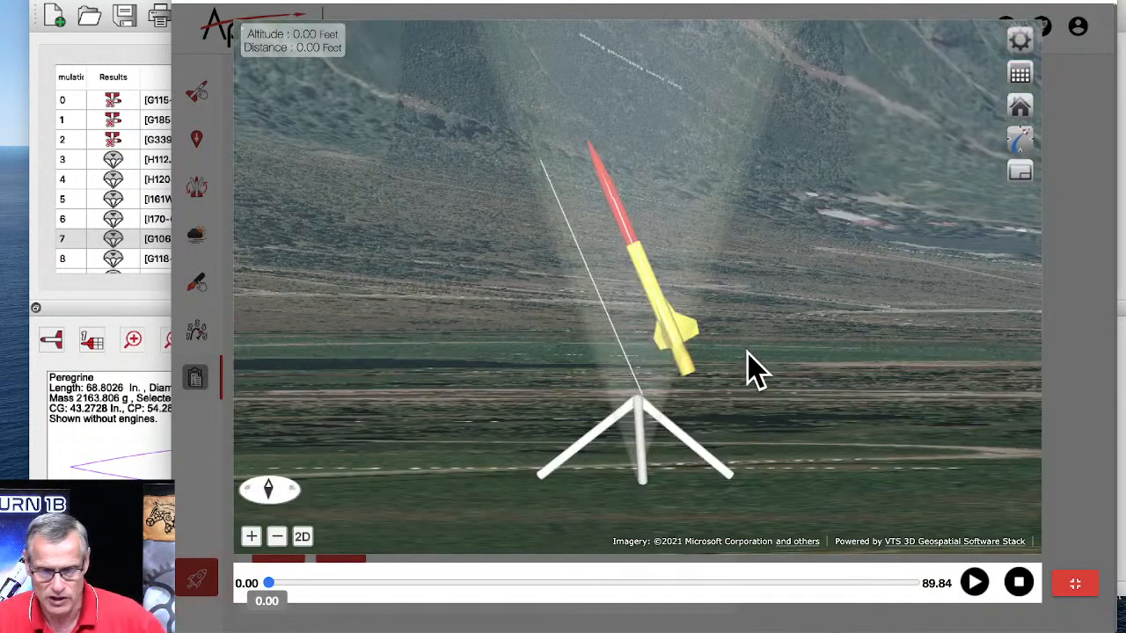
- Recenter the 3D flight view on the launch pad and switch it to the flight trajectory view mode
scroll(755, 357, up, 5)
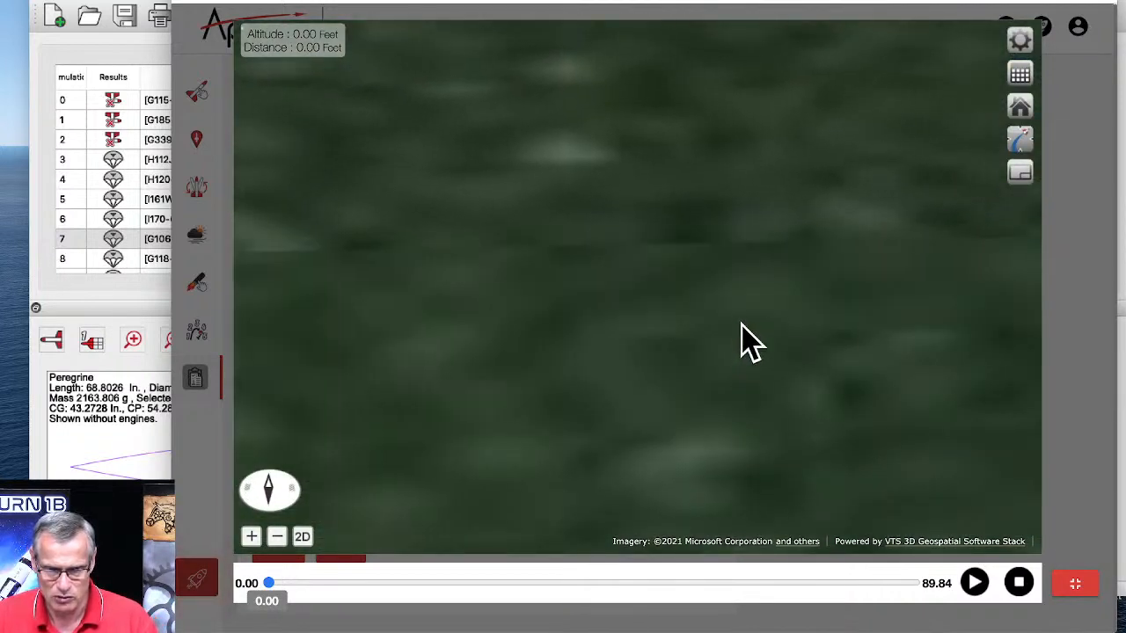
click(1011, 112)
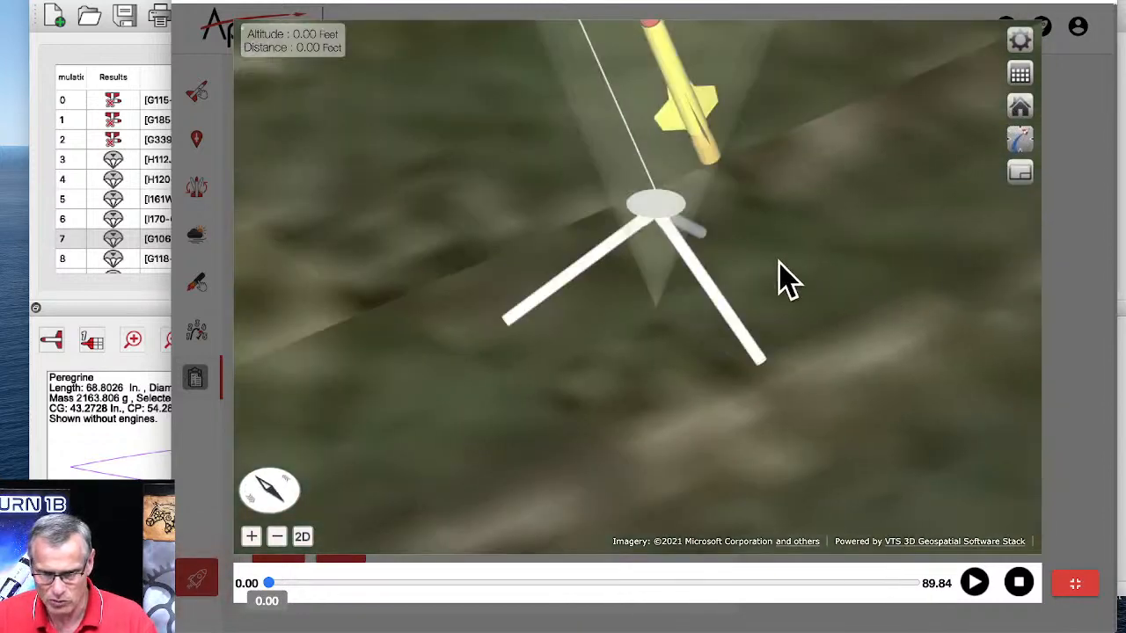
click(281, 542)
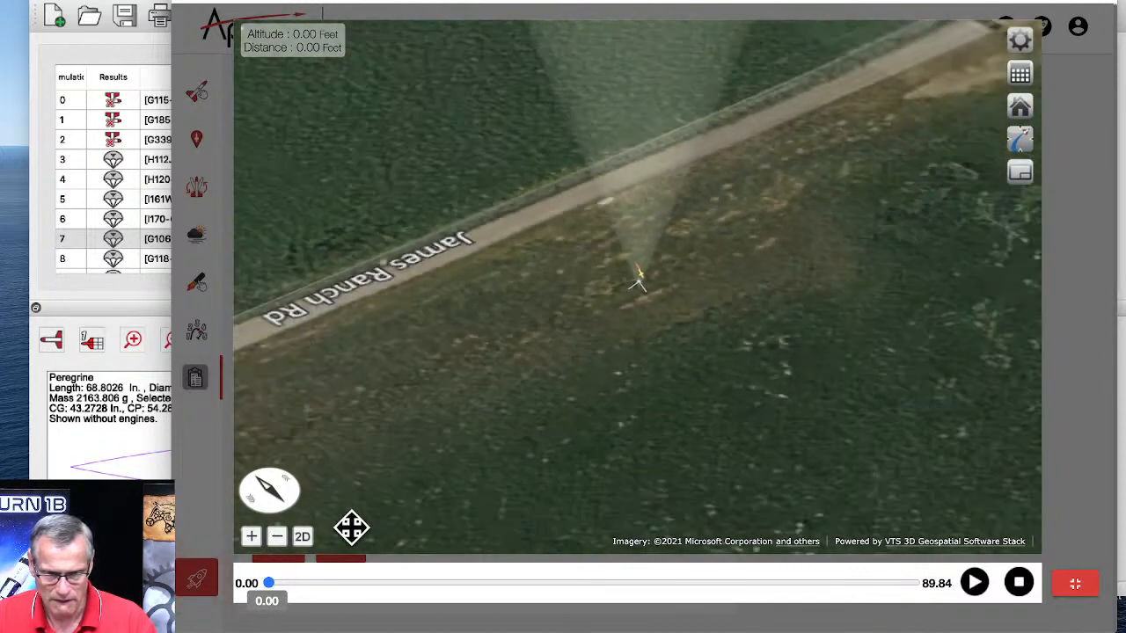
scroll(648, 414, down, 5)
scroll(686, 387, down, 3)
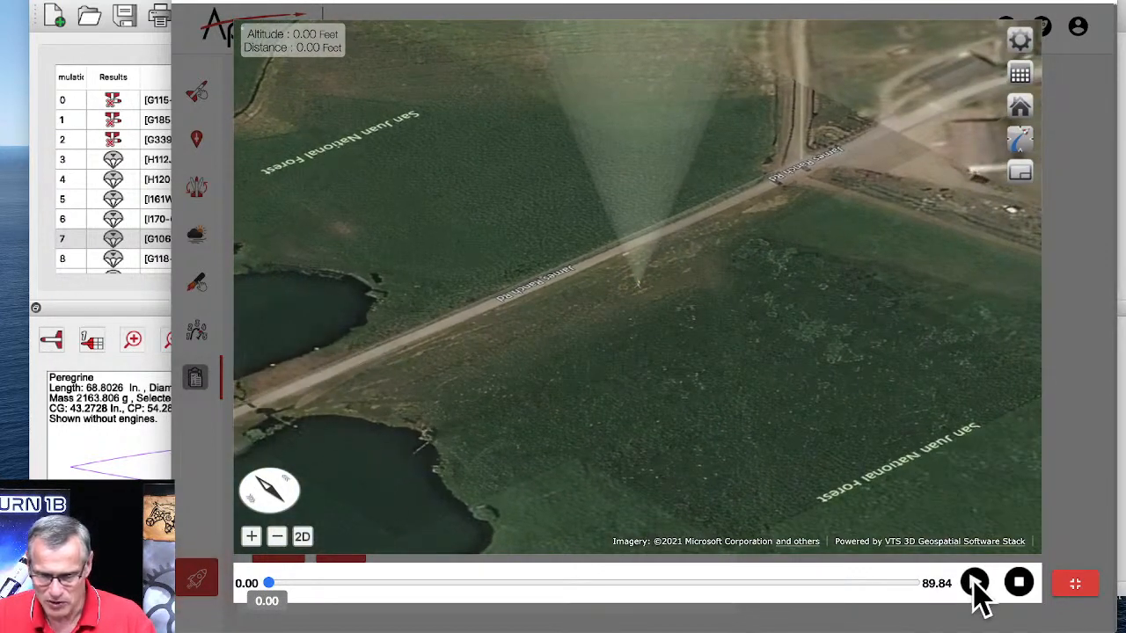
click(1021, 143)
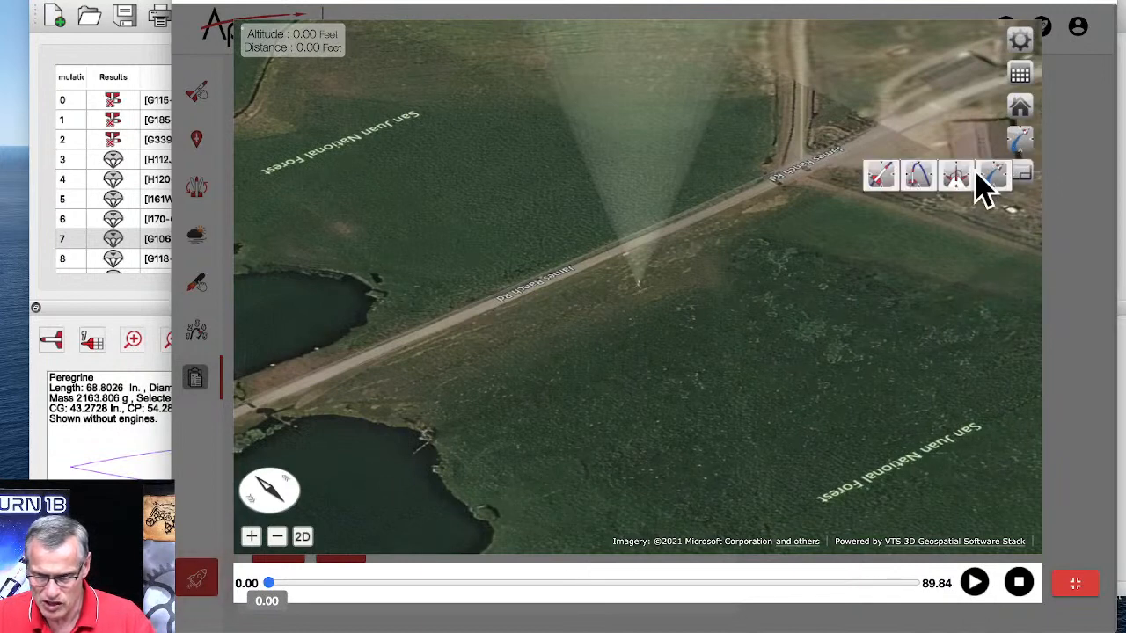
click(920, 180)
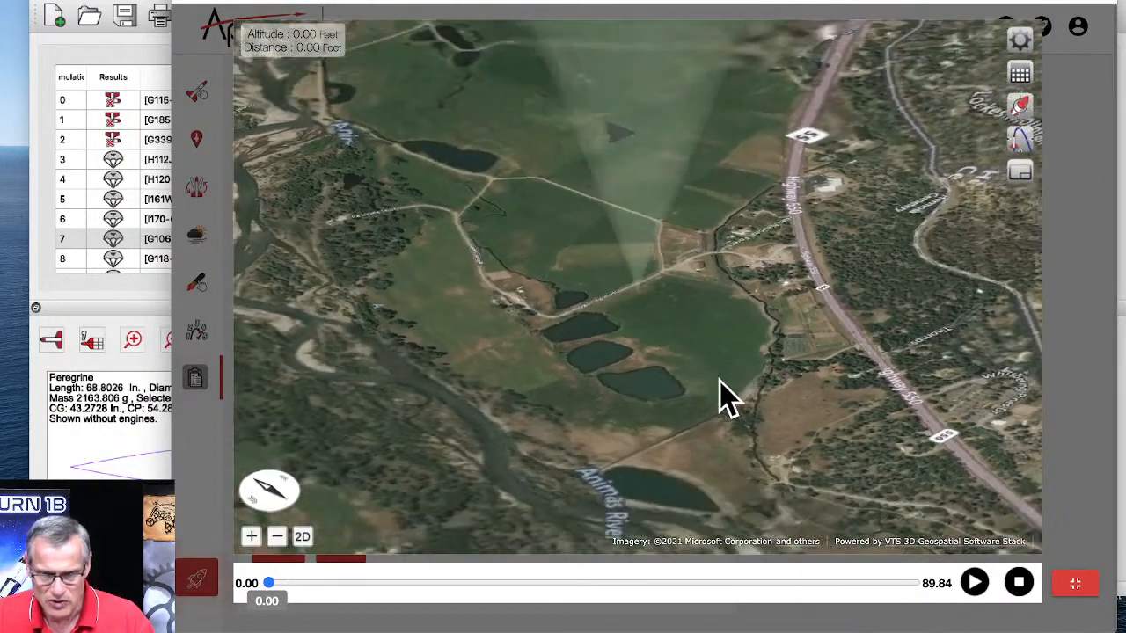
- Examine the mountain terrain around the launch site and the rocket's flight path from several angles in 3D
scroll(748, 280, down, 5)
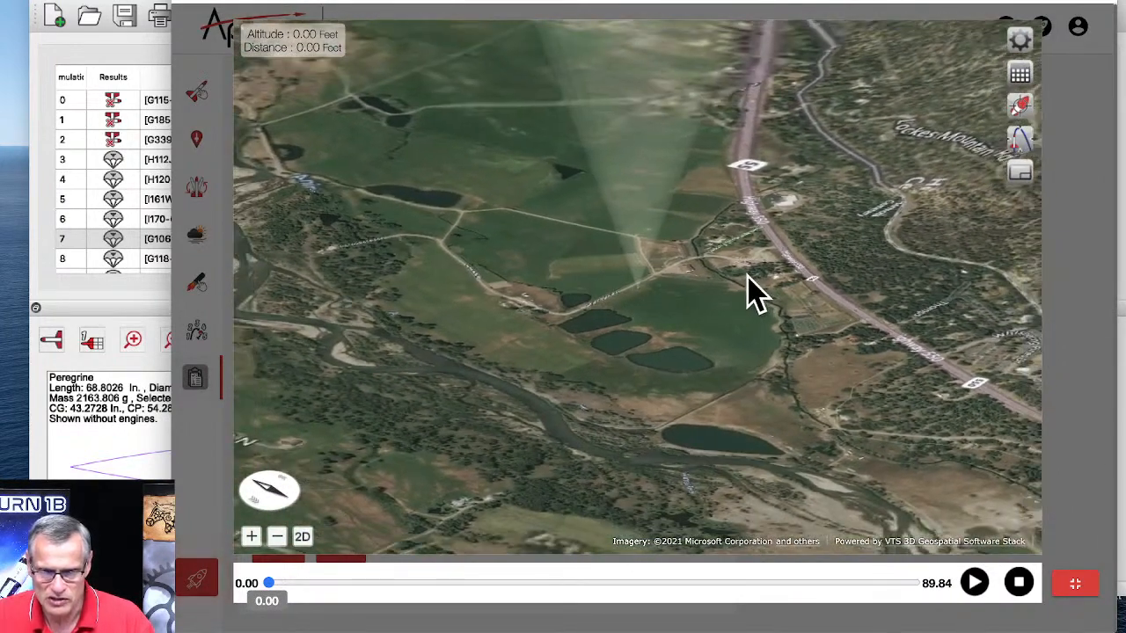
scroll(748, 280, down, 5)
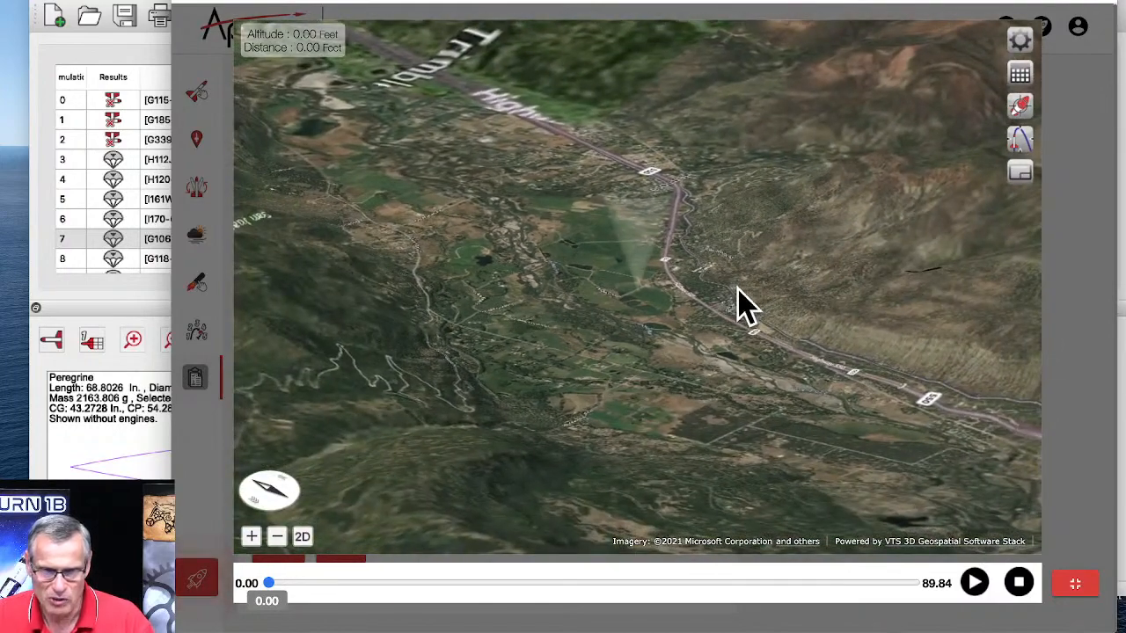
drag(738, 289, 761, 282)
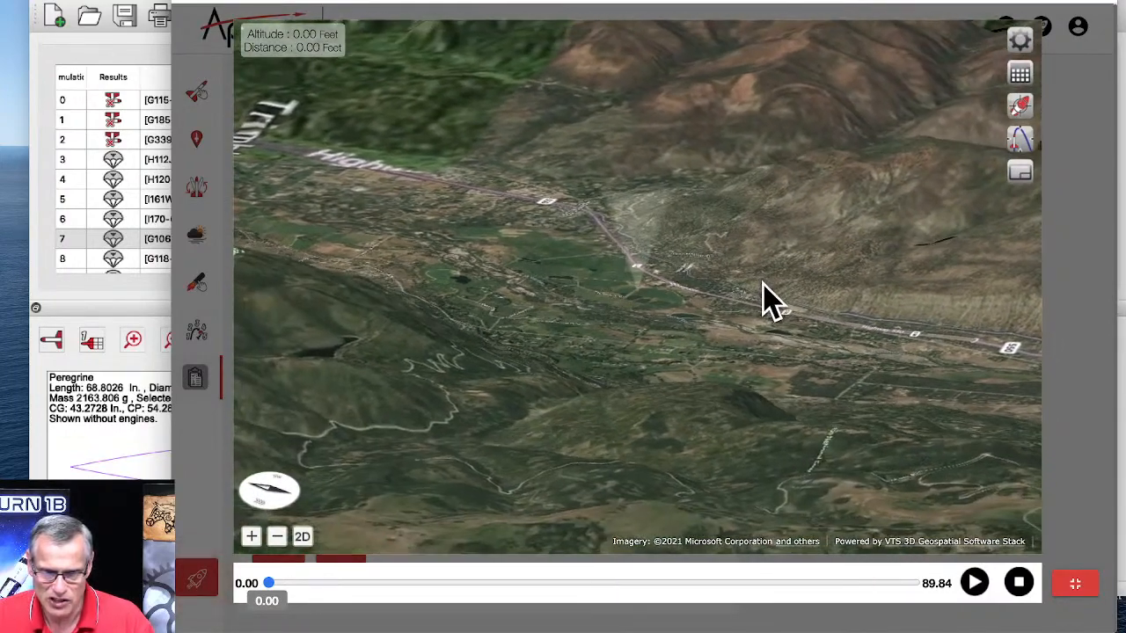
drag(826, 207, 624, 239)
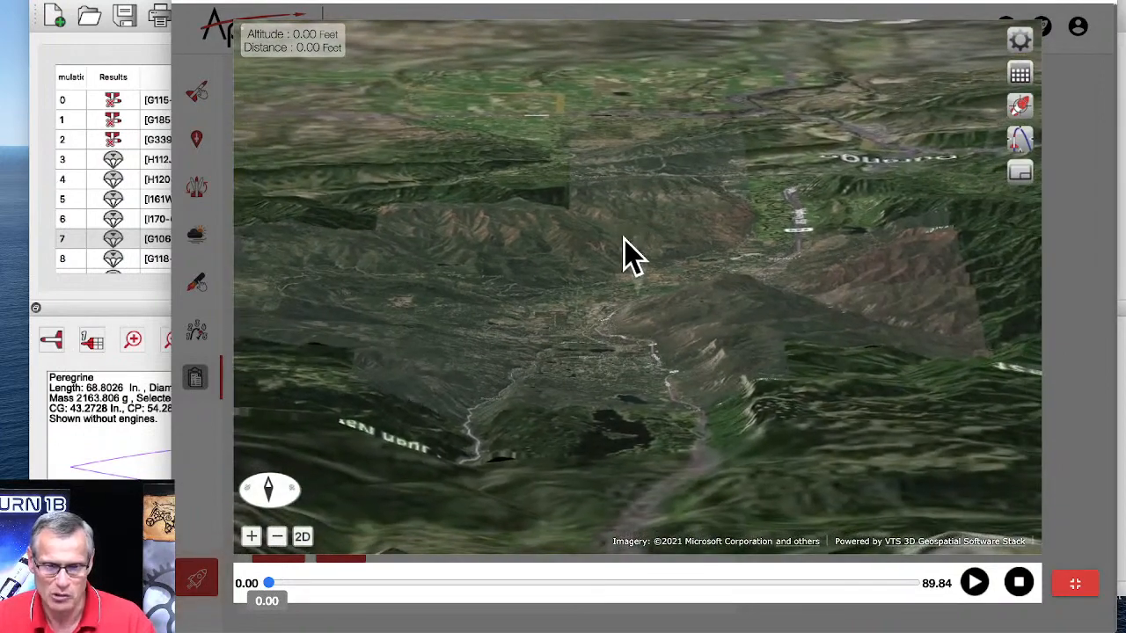
drag(633, 279, 657, 282)
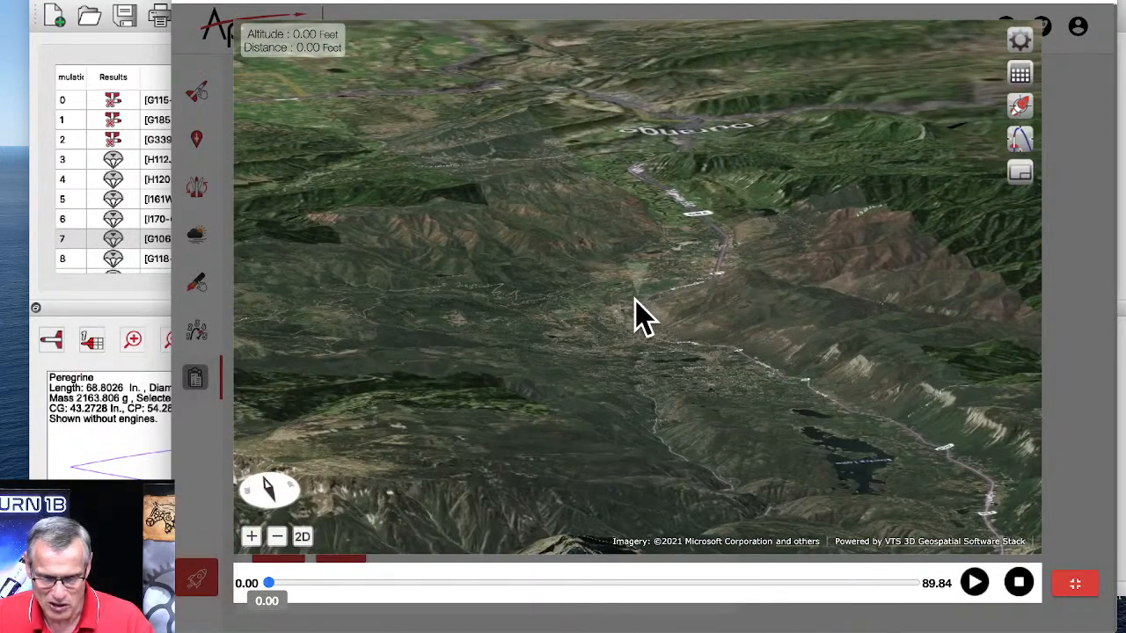
drag(756, 281, 729, 280)
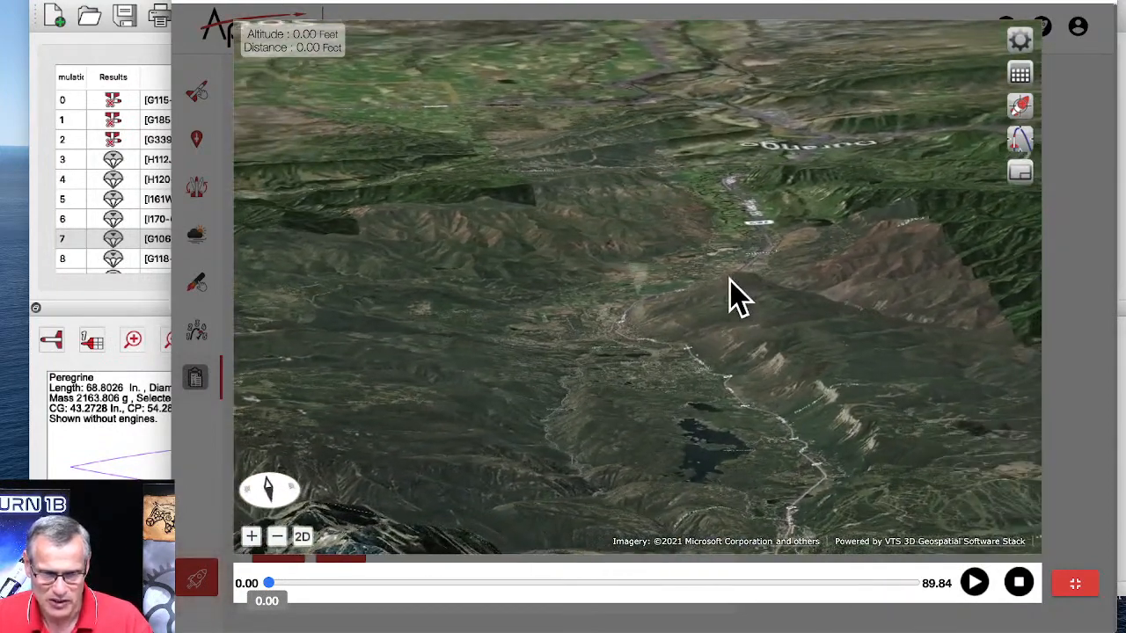
click(251, 538)
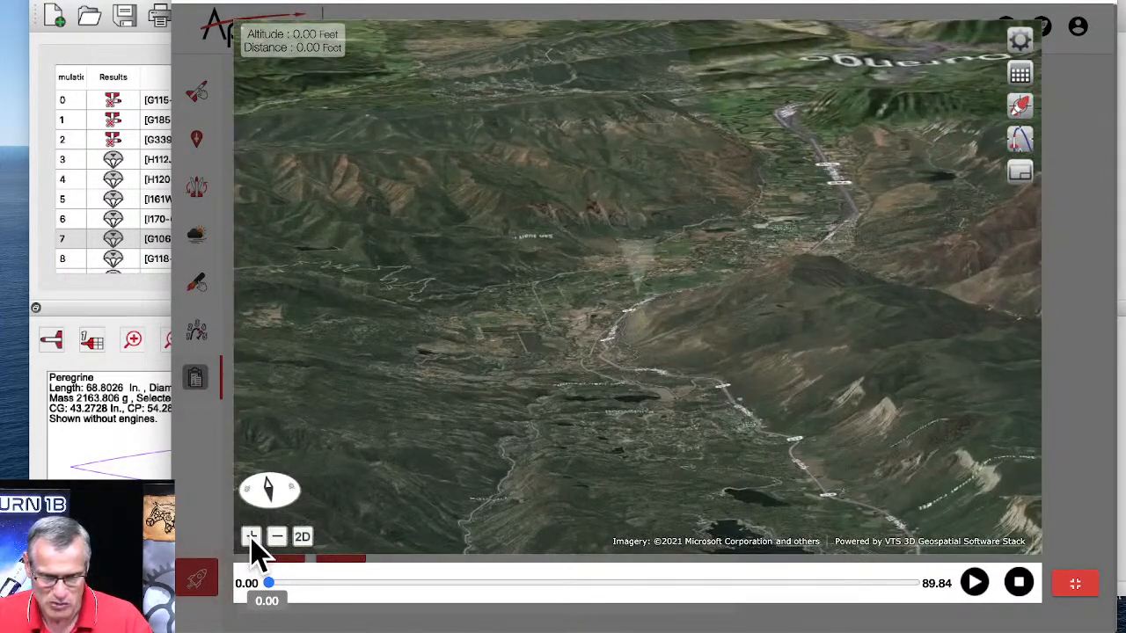
click(251, 537)
click(252, 537)
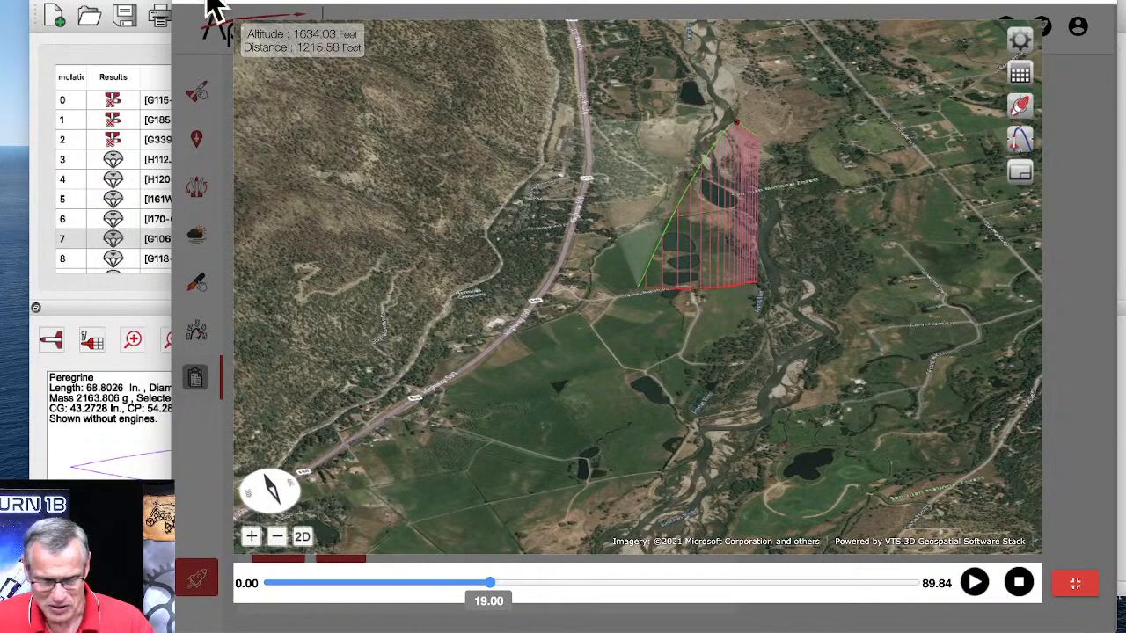
- Minimize the web simulator's browser window and switch to RockSim Pro with the Peregrine design
drag(471, 2, 463, 7)
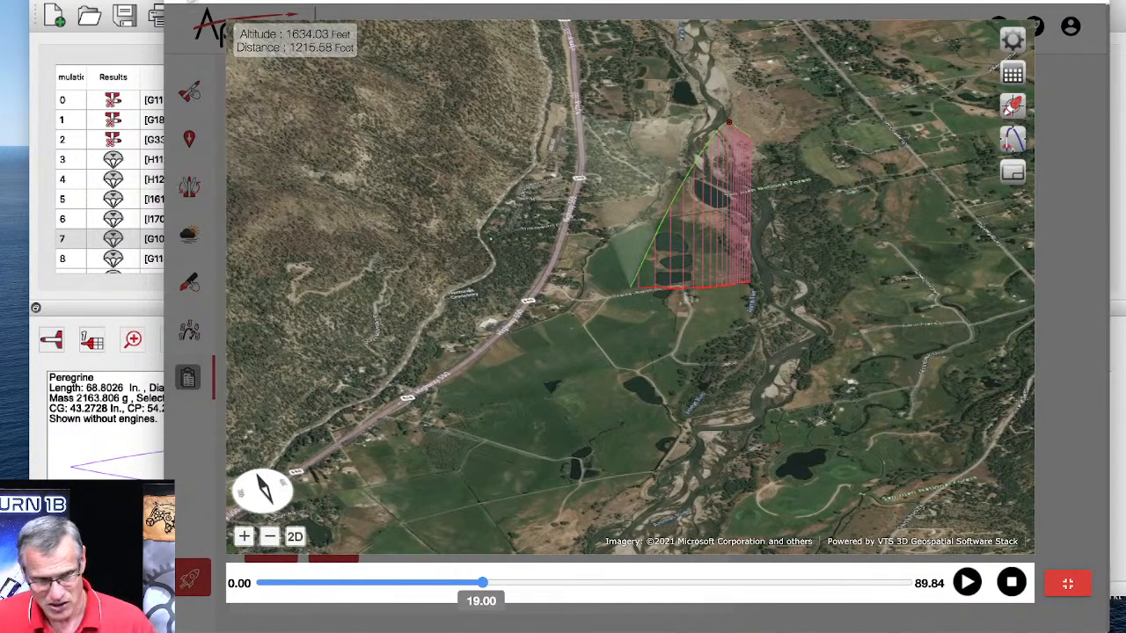
click(180, 1)
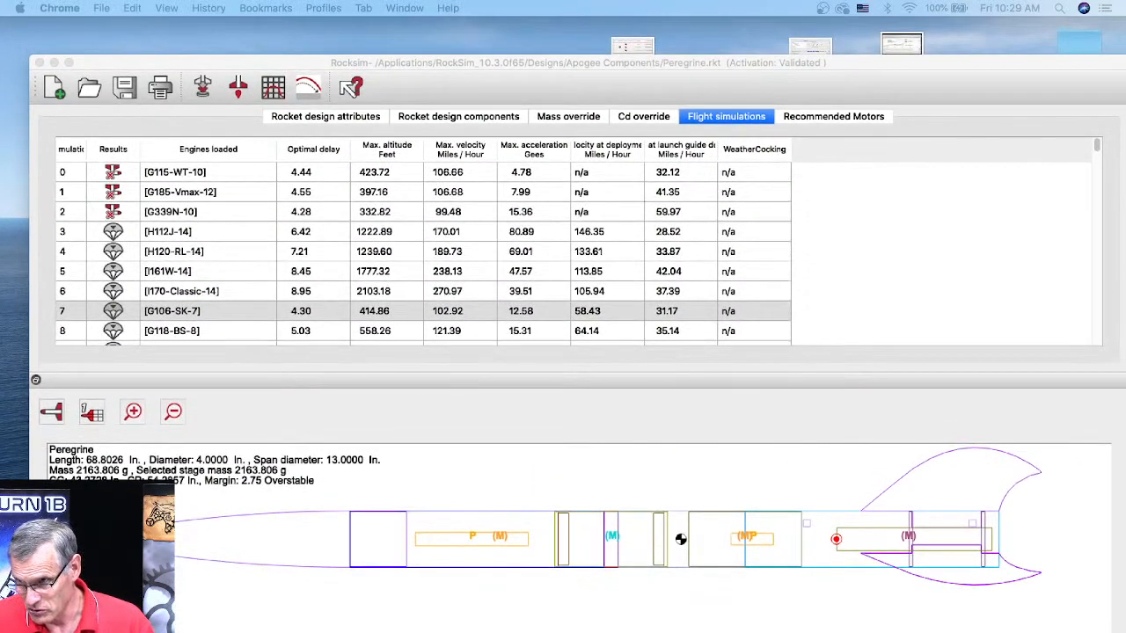
drag(432, 66, 423, 28)
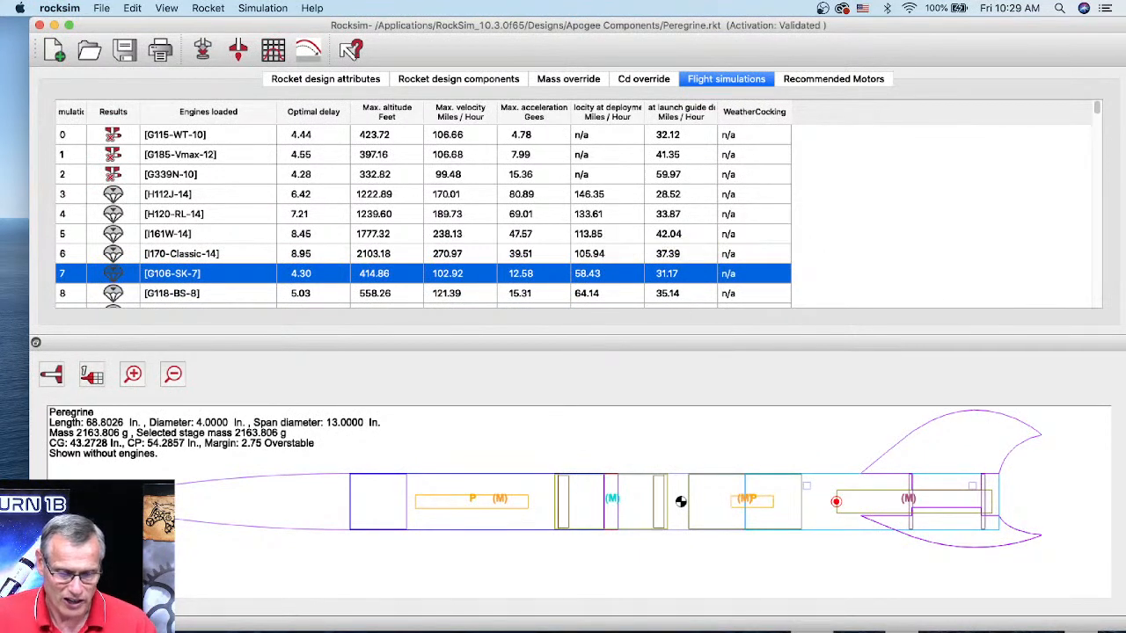
click(434, 629)
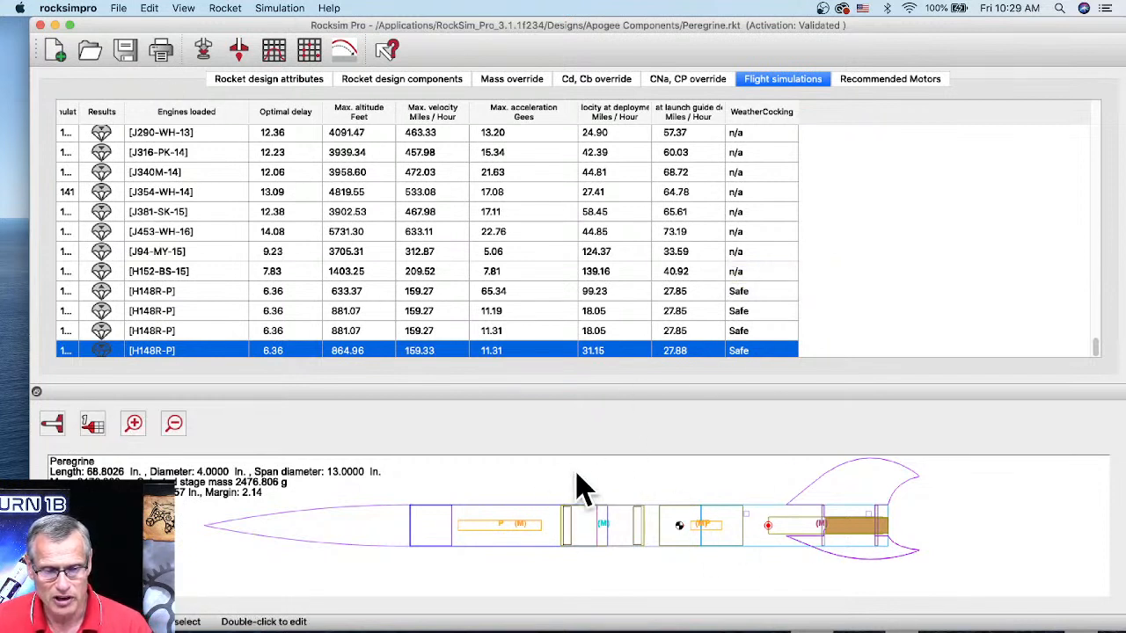
- Display the Peregrine design as an enlarged 3D rocket model
click(50, 424)
click(50, 495)
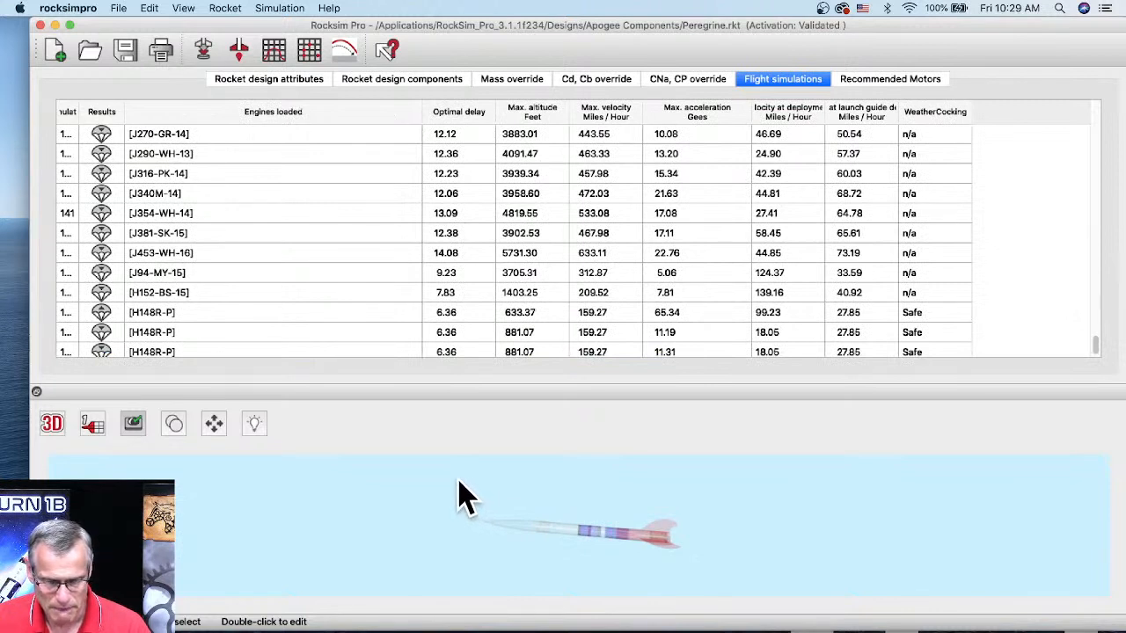
scroll(554, 505, up, 5)
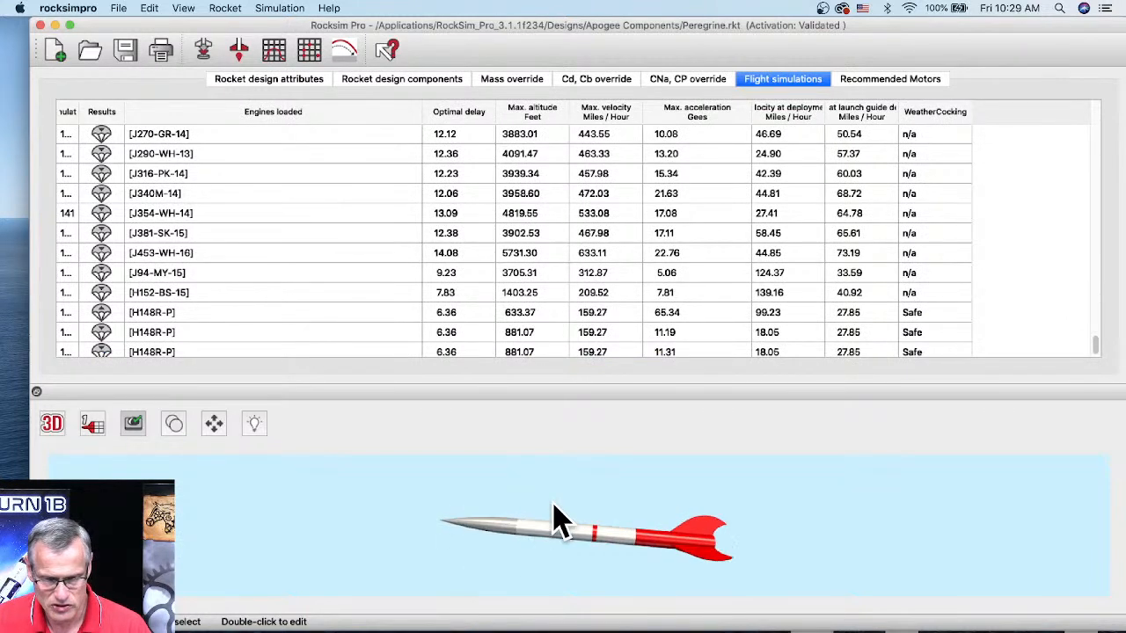
- Open the simulation properties from the second H148R-P simulation and set the Aerotech H148R engine's ejection delay to 14 seconds
right_click(153, 336)
click(159, 334)
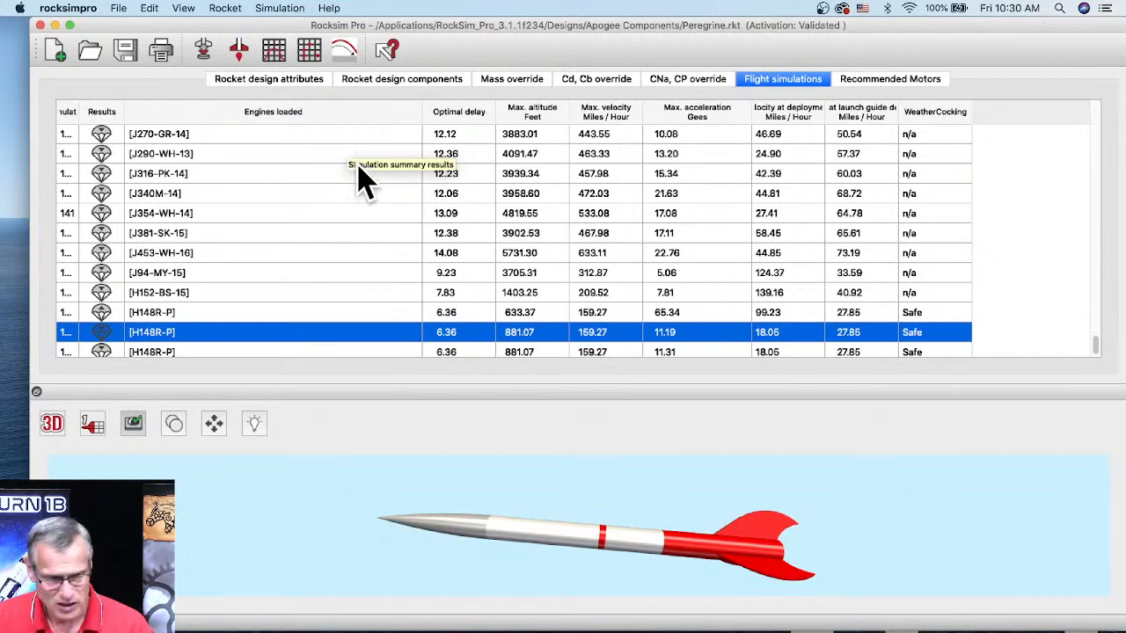
click(202, 53)
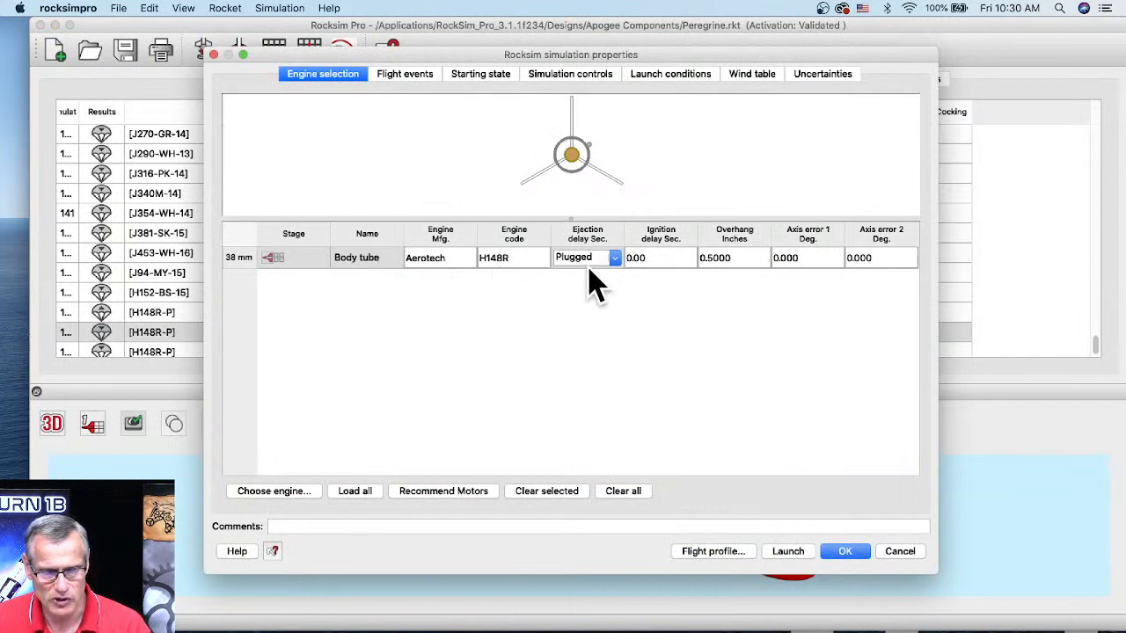
click(616, 262)
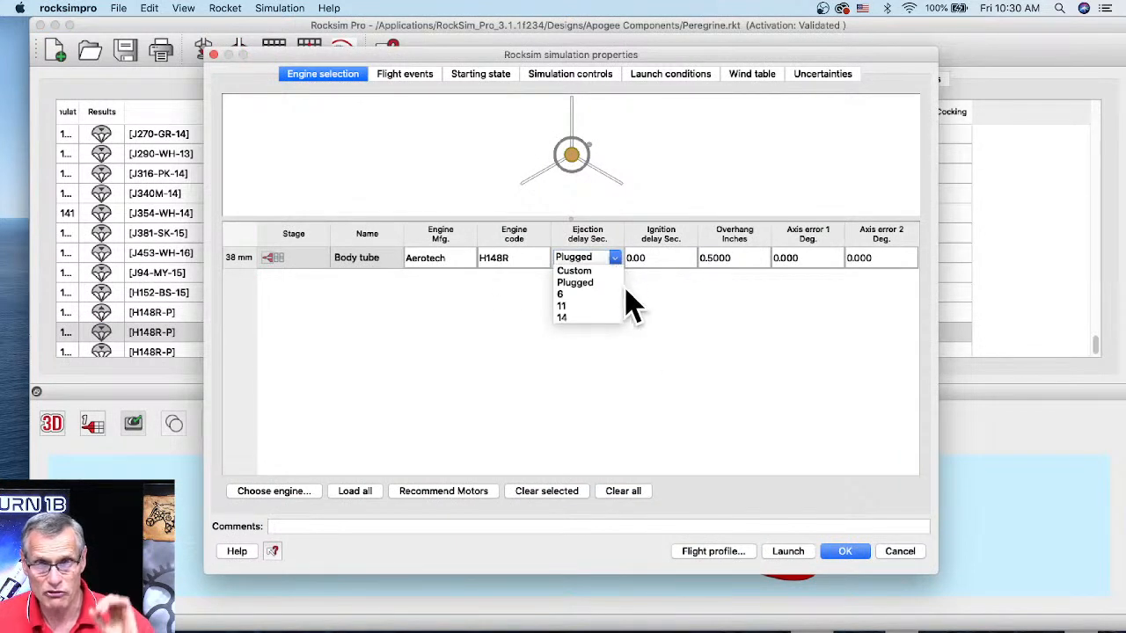
click(581, 318)
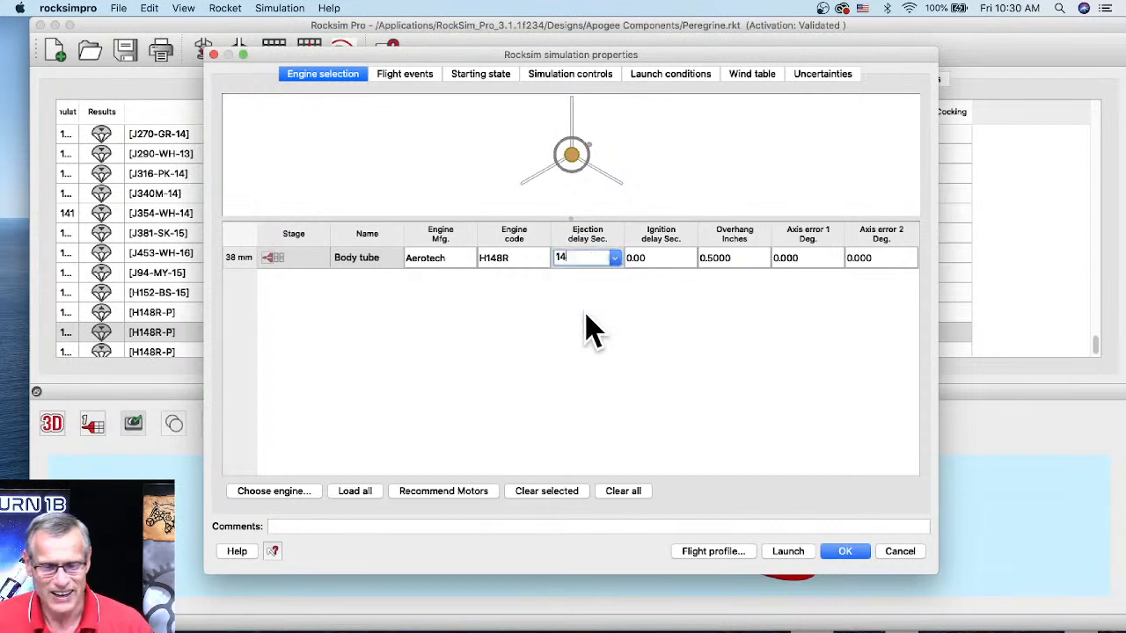
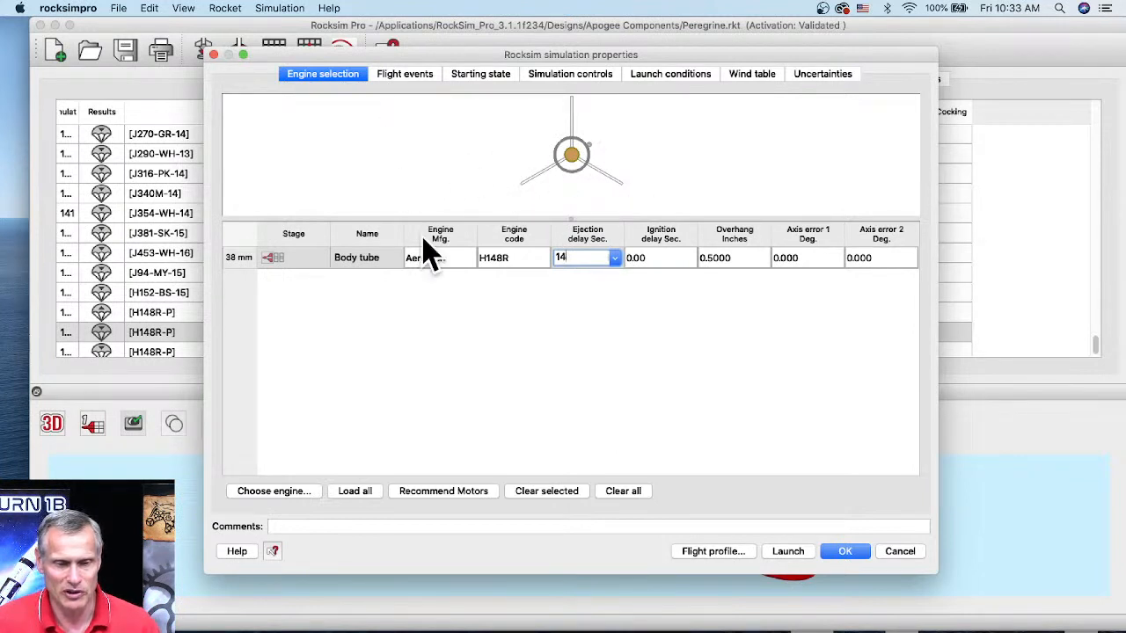
- Review the simulation's flight events, starting state, simulation controls, launch conditions and wind table
click(402, 76)
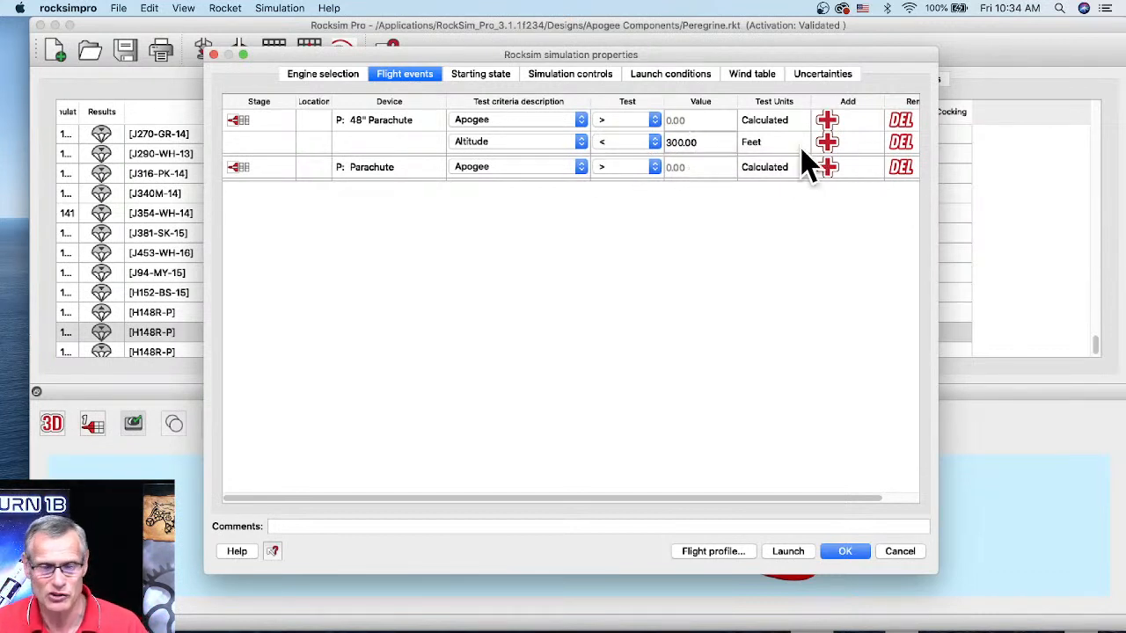
click(482, 79)
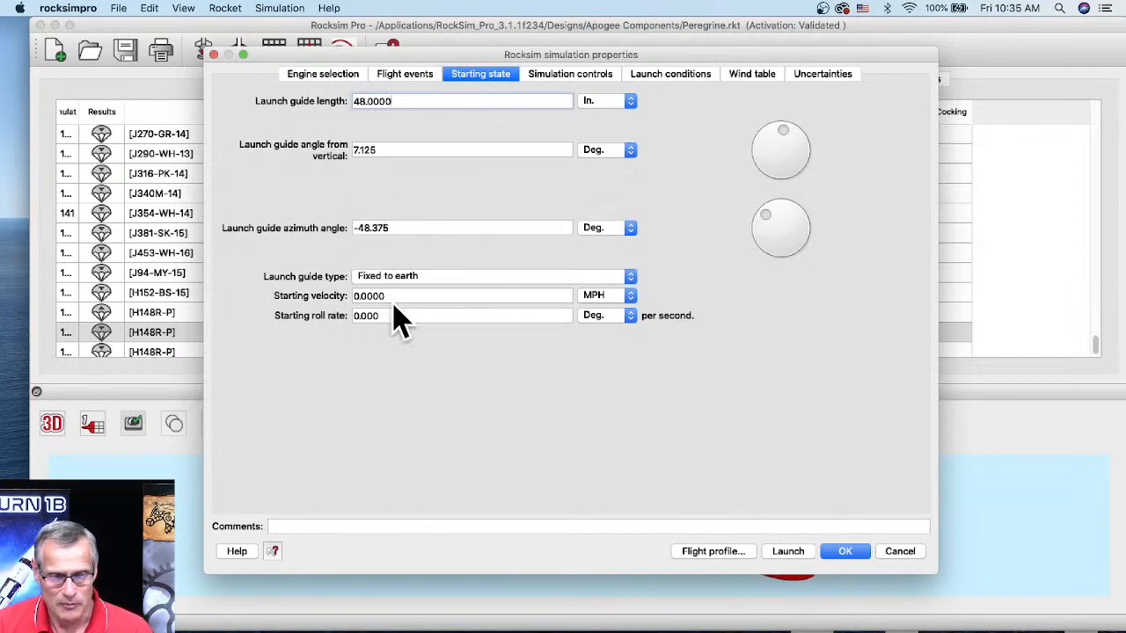
click(568, 76)
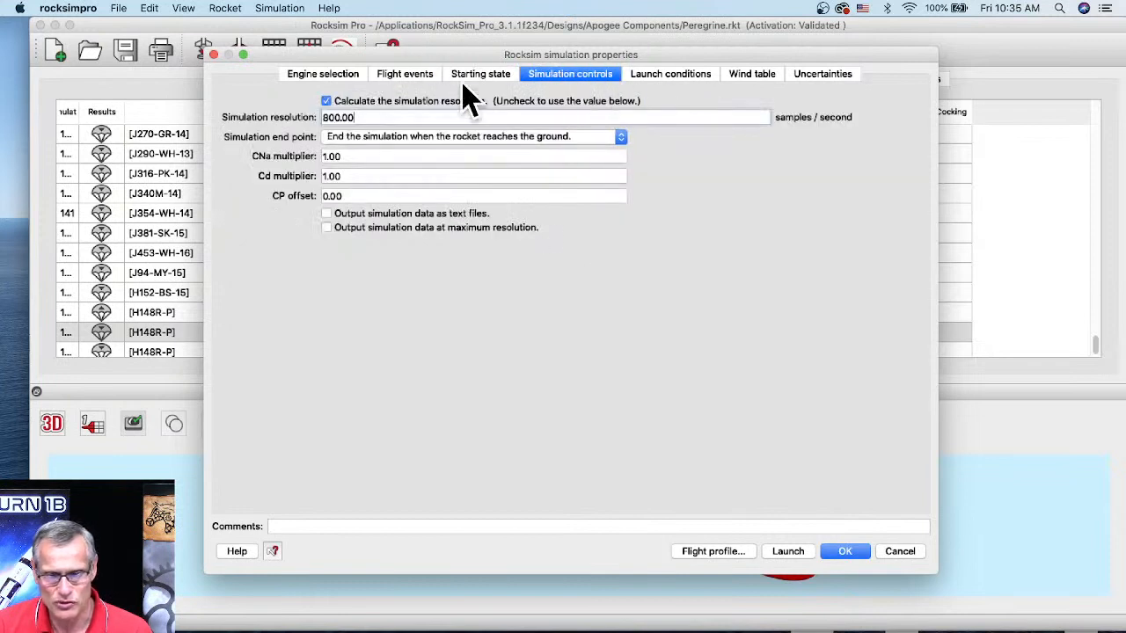
click(669, 83)
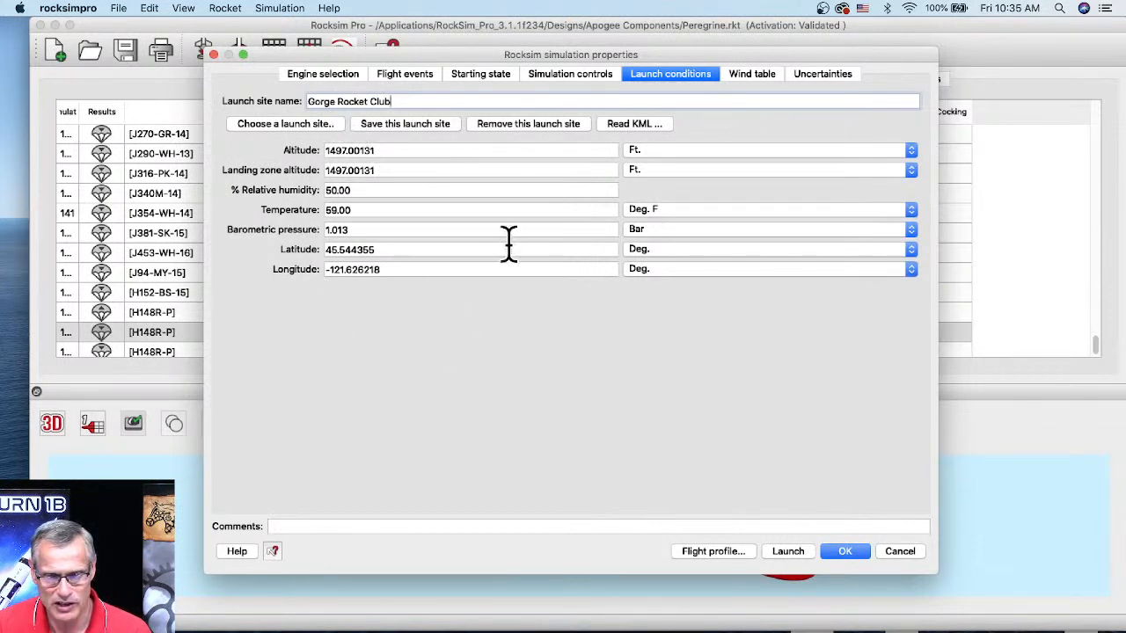
click(757, 80)
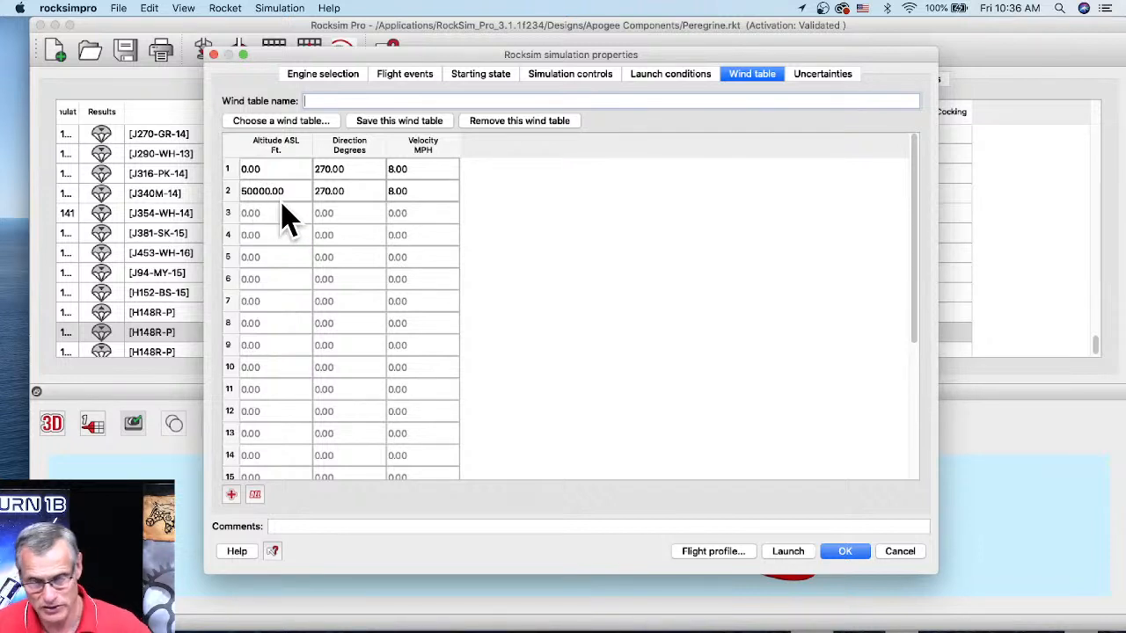
click(682, 78)
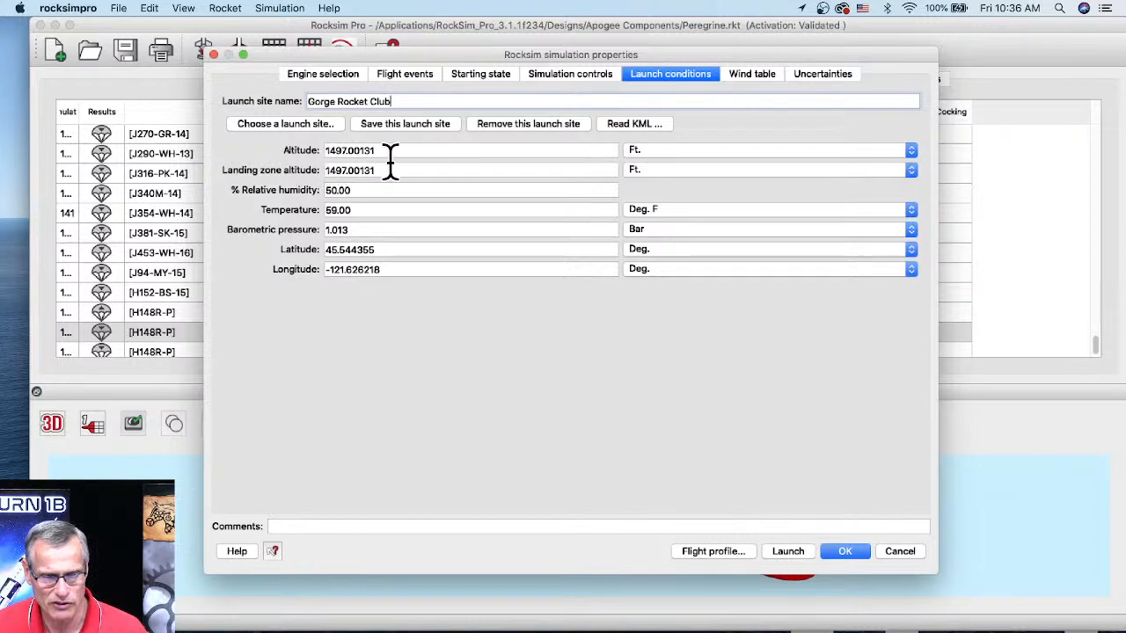
click(749, 77)
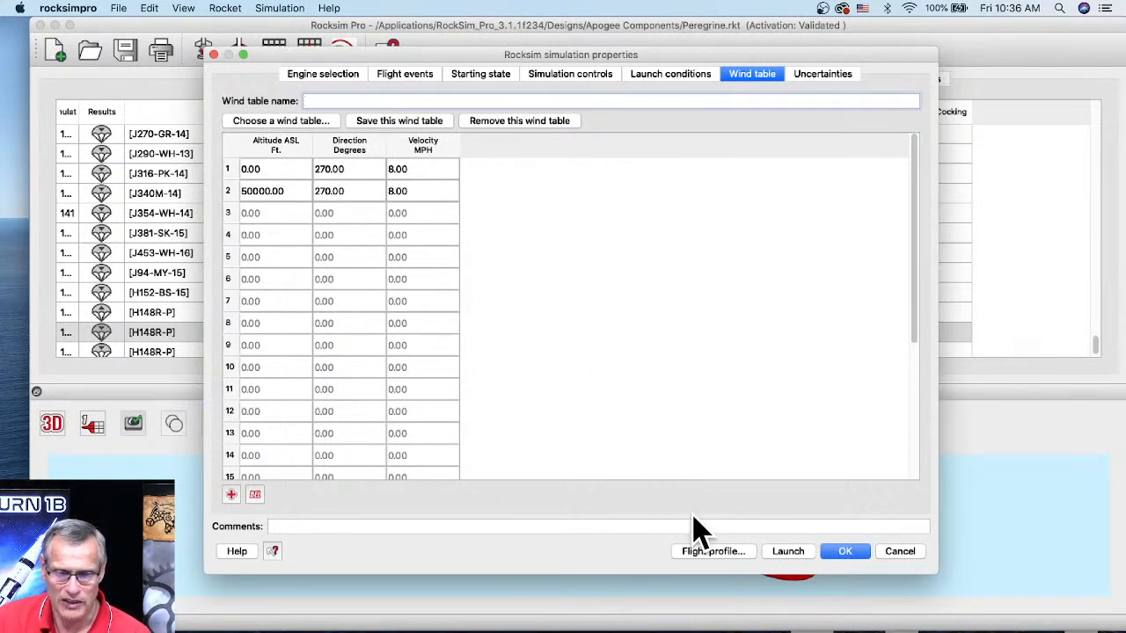
- Accept the wind settings to run the simulation, and open the H148R-14 result's 3D flight profile in an enlarged window
key(Return)
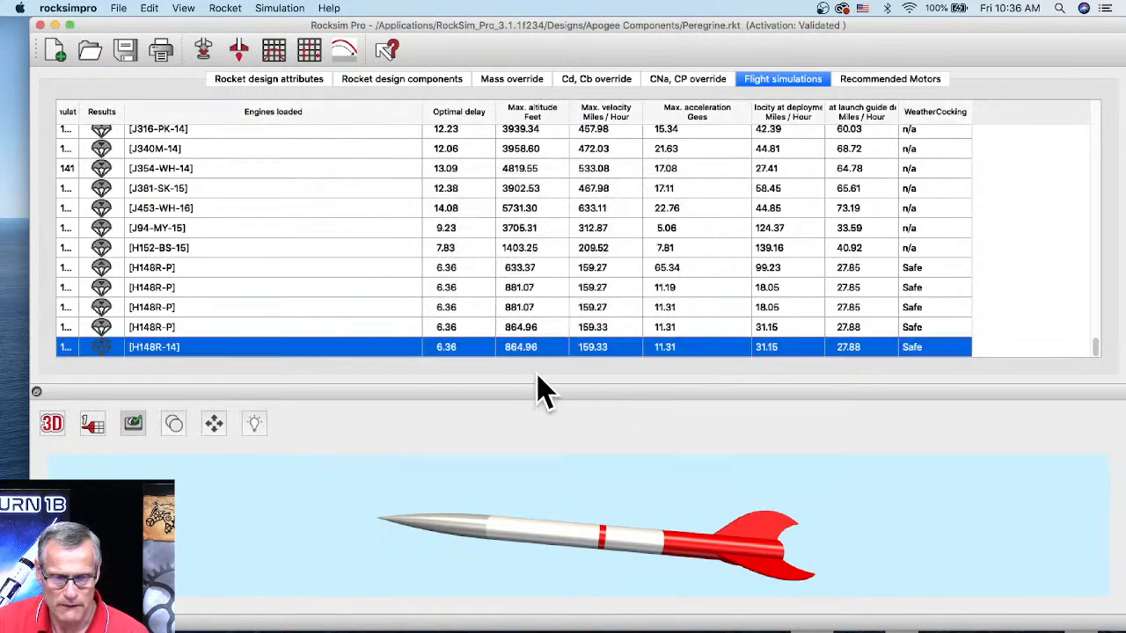
double_click(513, 348)
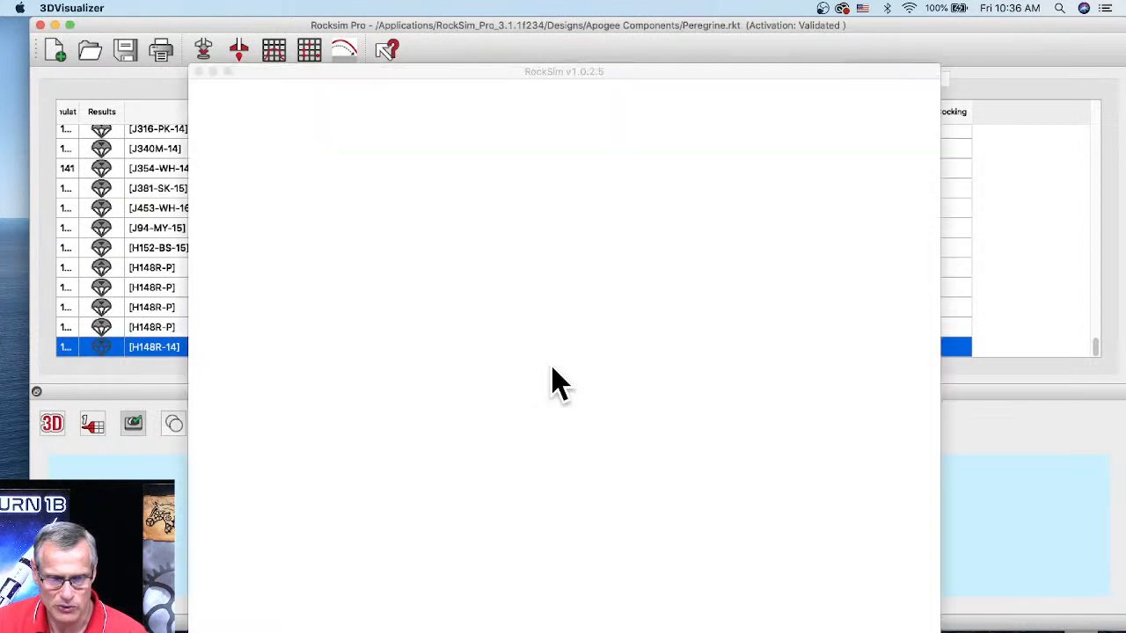
drag(641, 75, 626, 40)
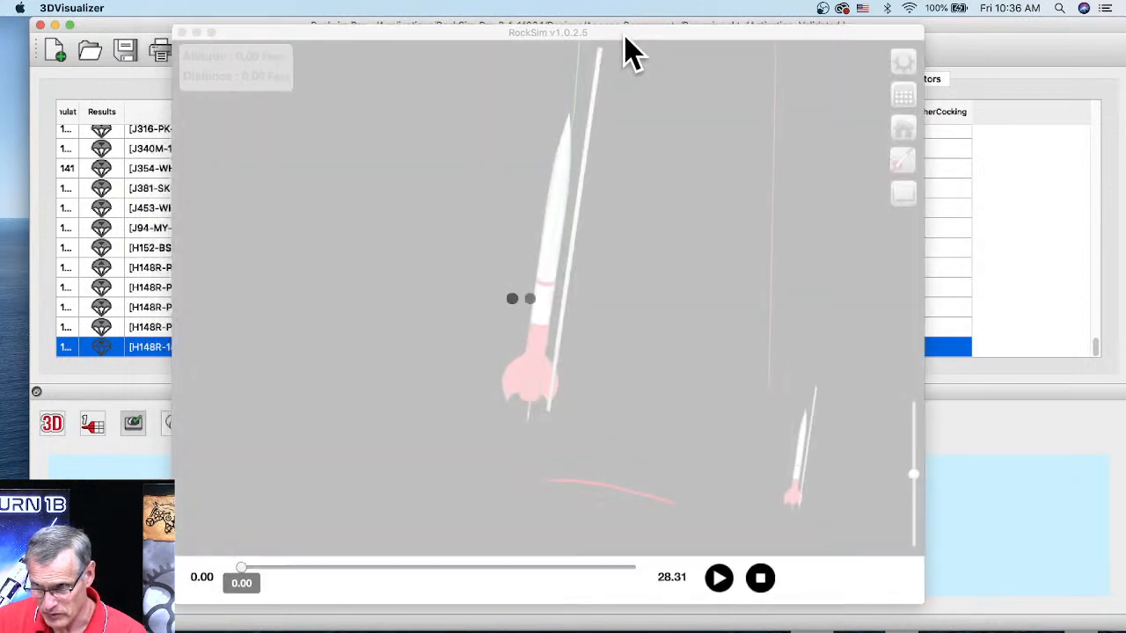
drag(918, 602, 1101, 601)
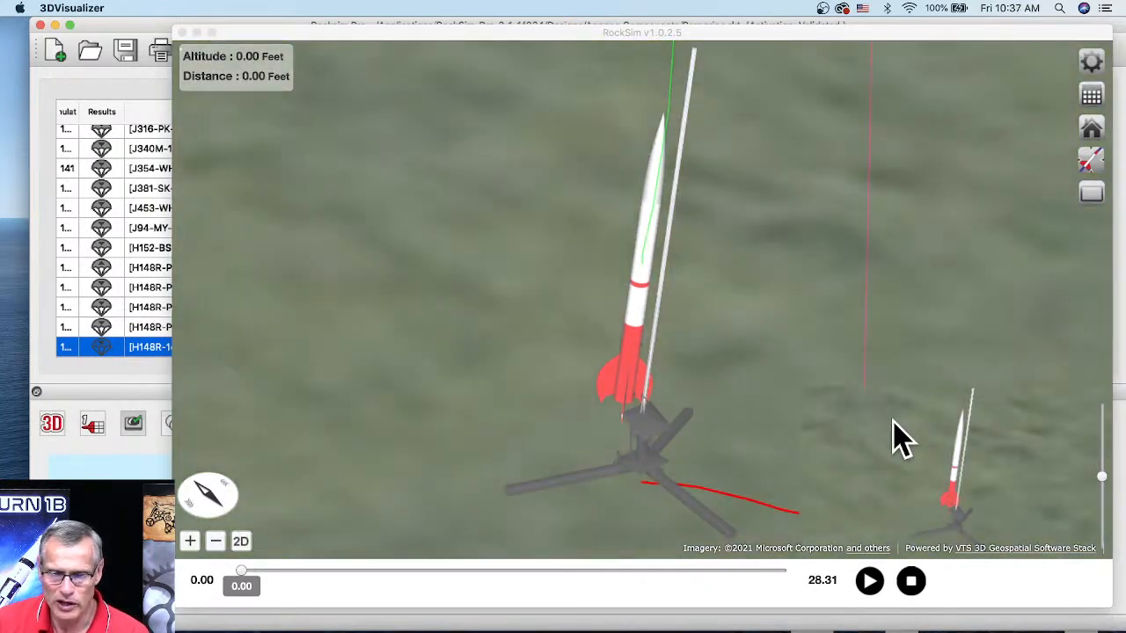
- Set the trajectory path to trail the rocket in the flight profile preferences
scroll(691, 350, down, 5)
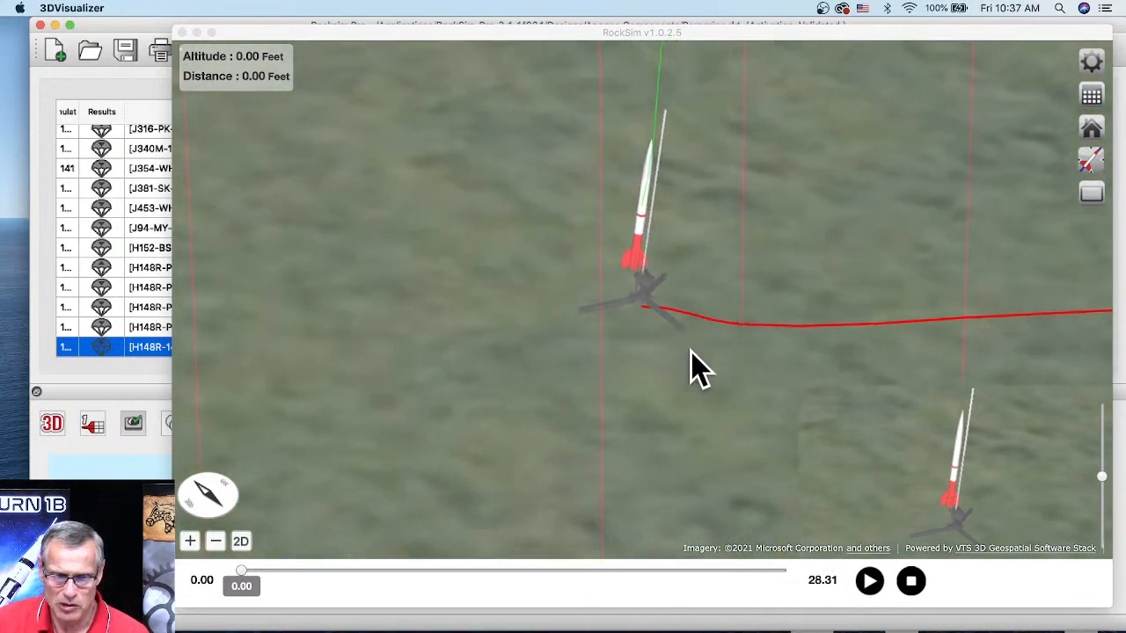
scroll(694, 368, down, 5)
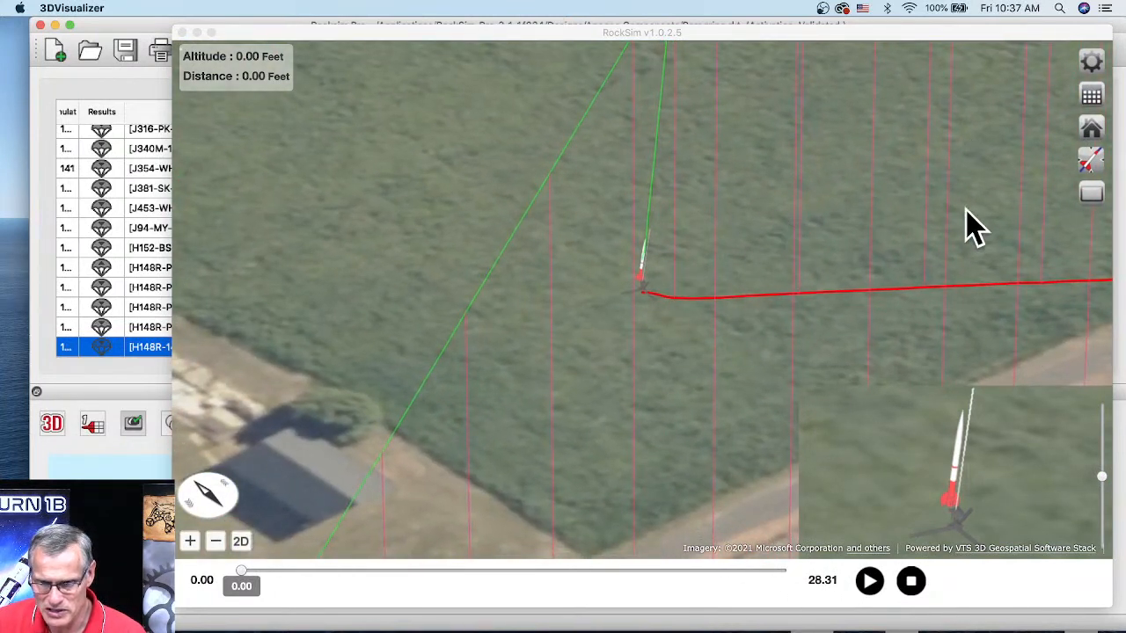
click(1091, 62)
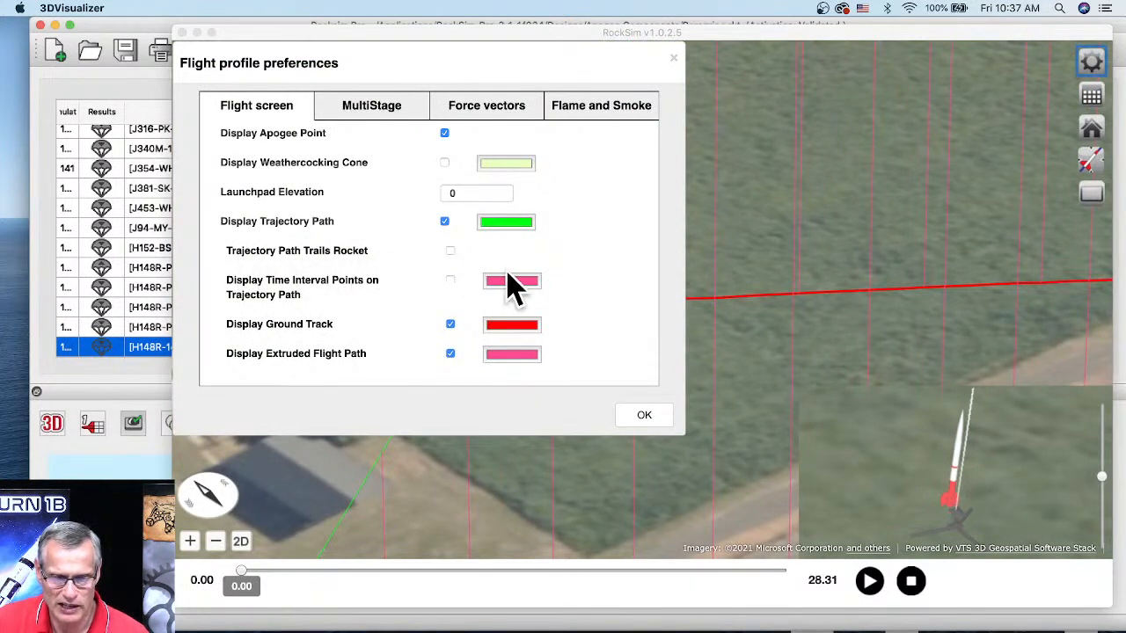
click(451, 252)
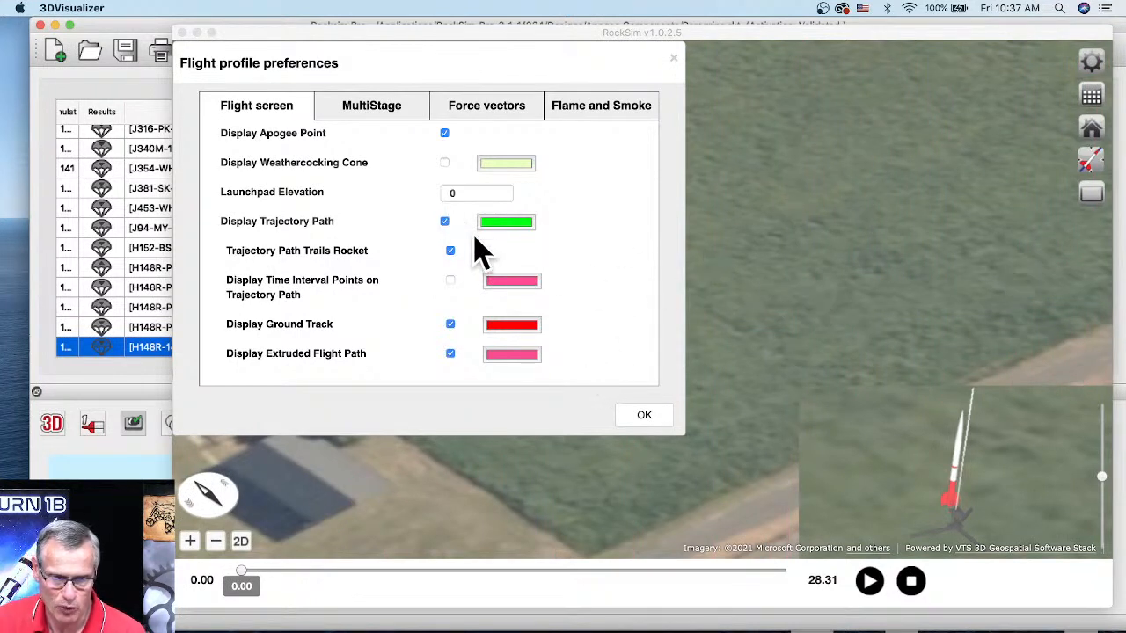
- Change the displayed flame colour to green in the Flame and Smoke preferences
click(594, 124)
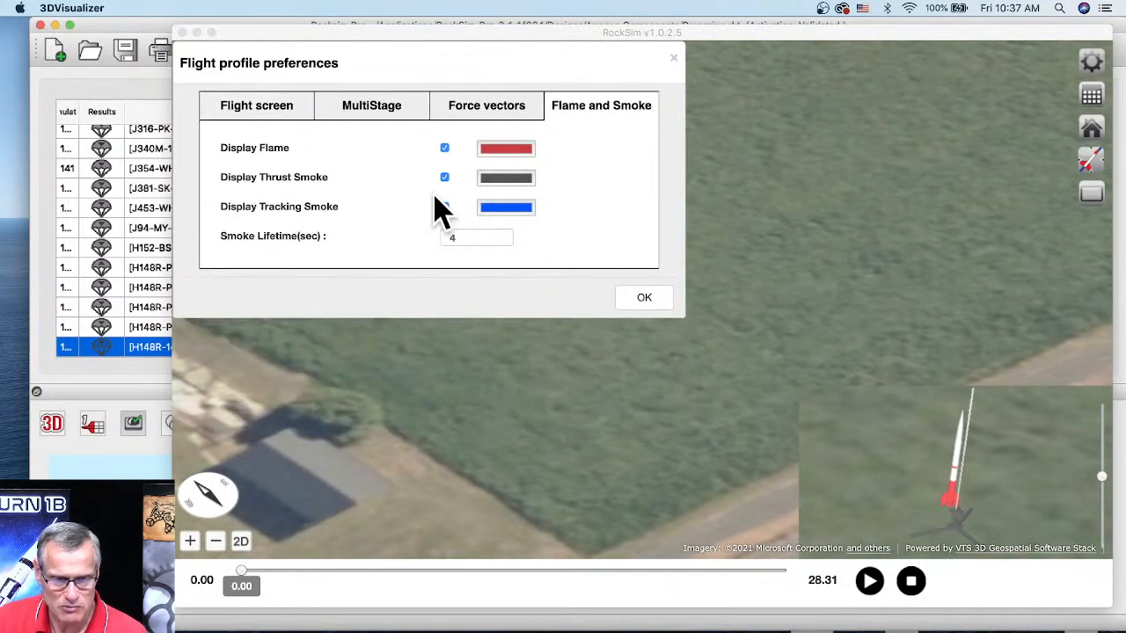
click(526, 150)
click(229, 326)
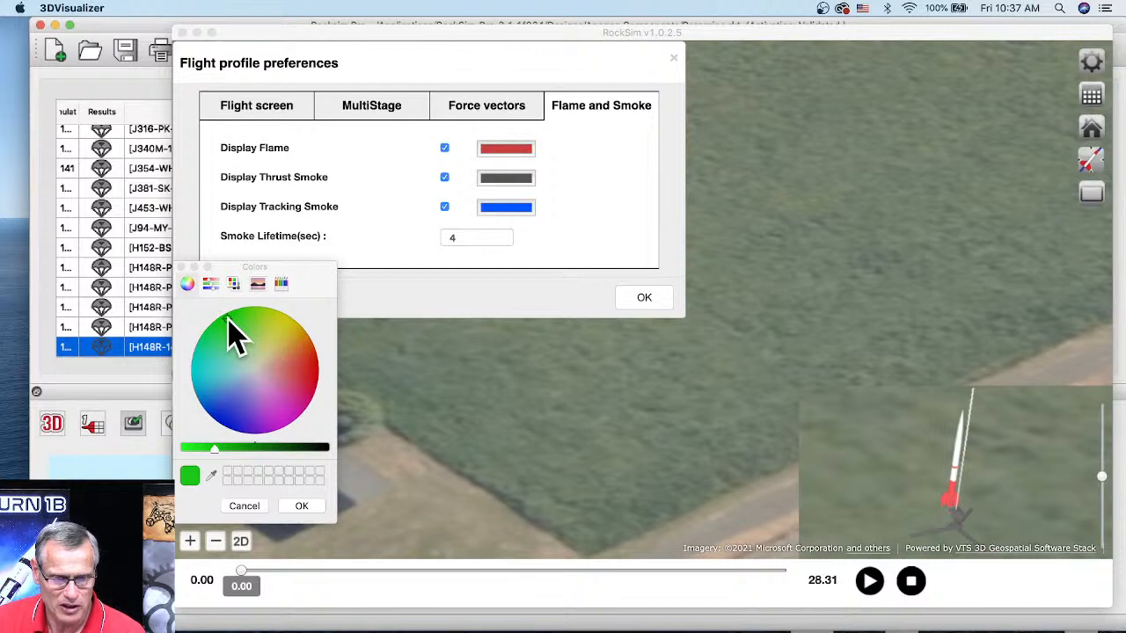
click(304, 507)
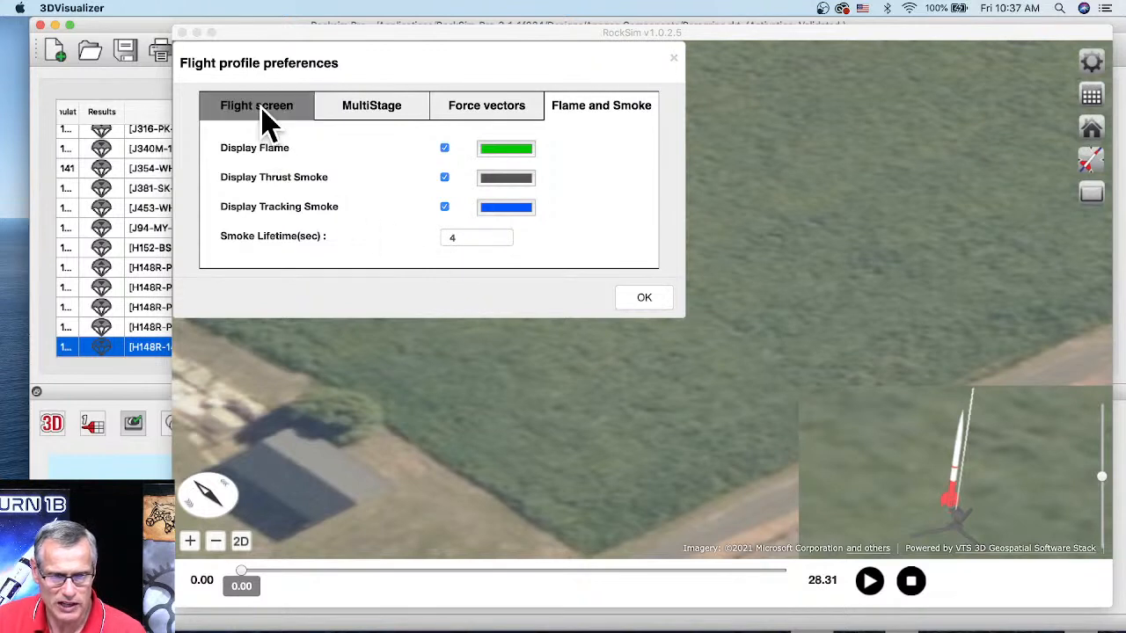
- Enable the weathercocking cone display and apply the flight profile preferences
click(274, 132)
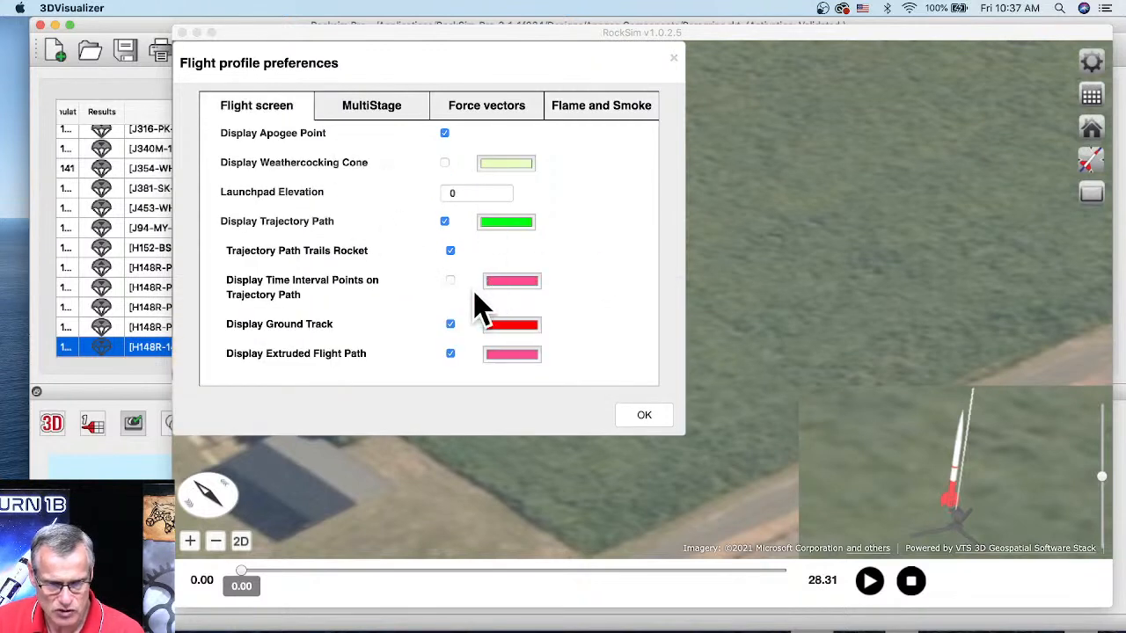
click(444, 165)
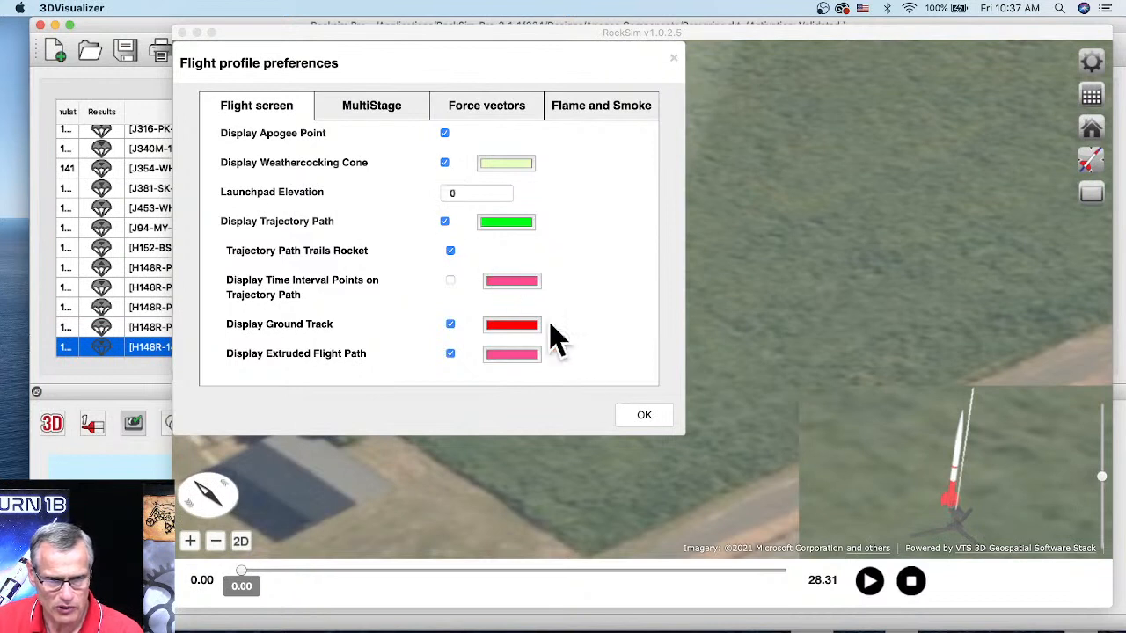
click(647, 415)
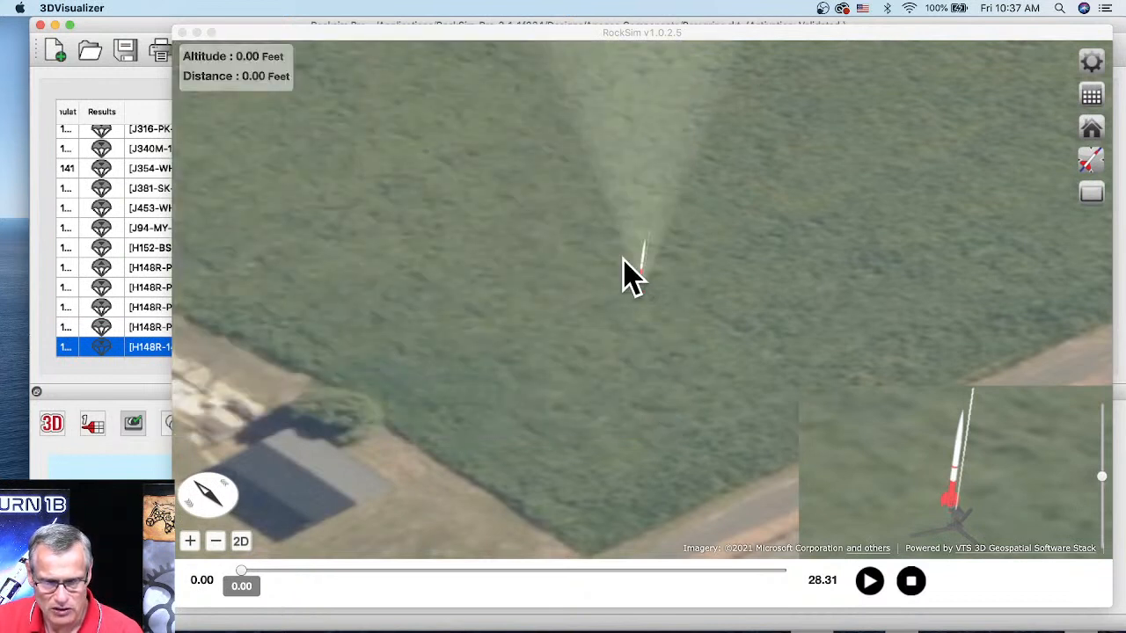
- Examine the weathercocking cone and the terrain around the launch site from several distances and angles
scroll(651, 322, down, 5)
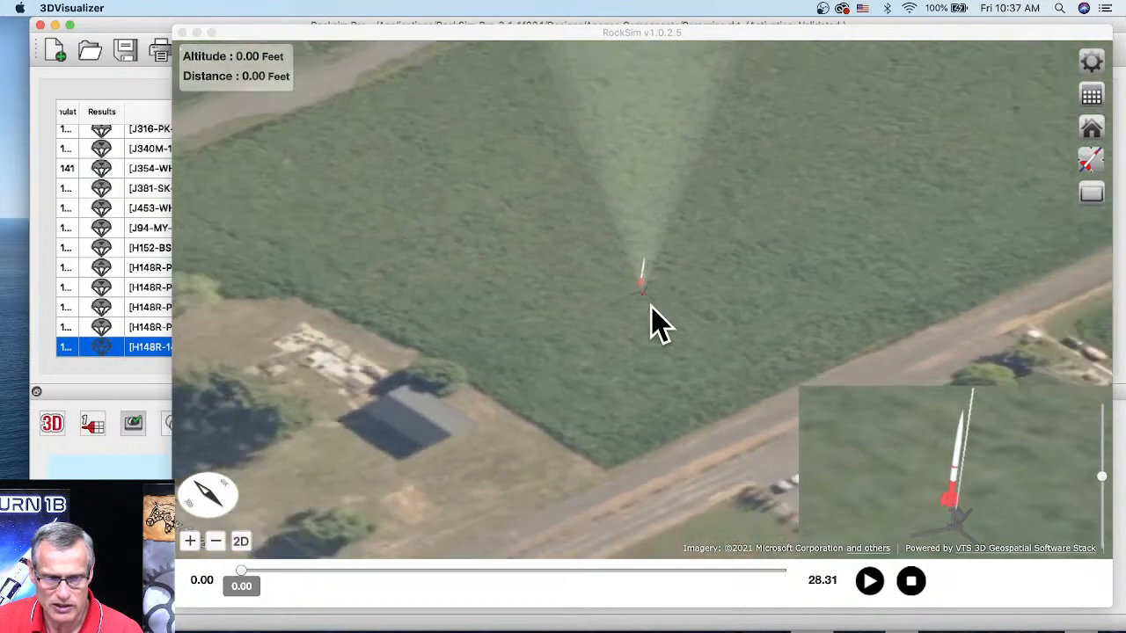
scroll(651, 322, down, 5)
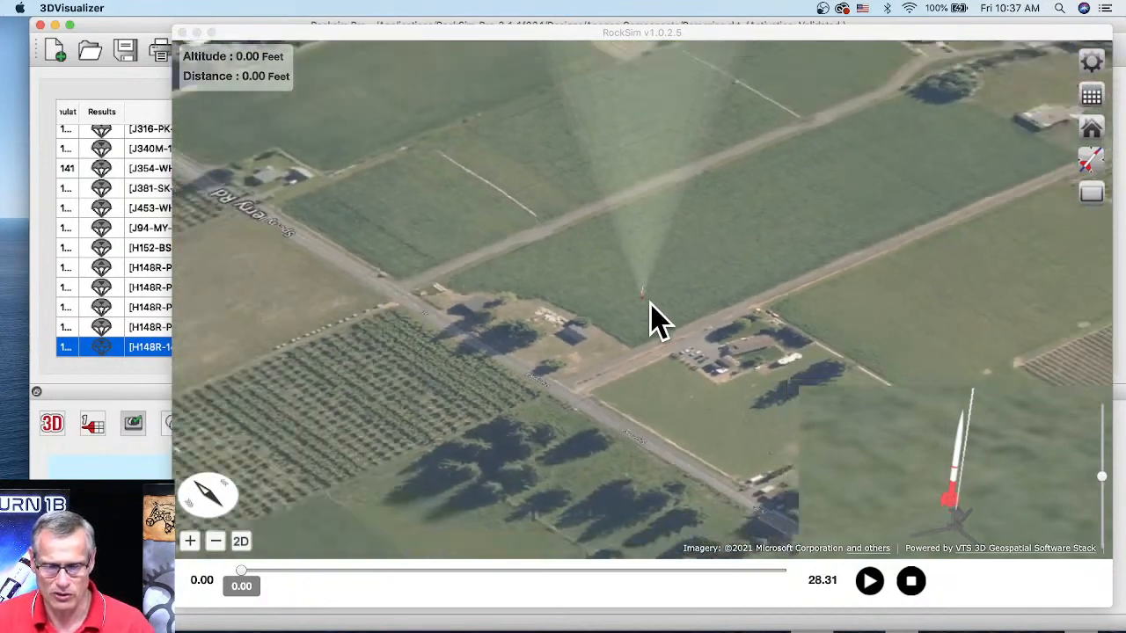
scroll(655, 322, down, 5)
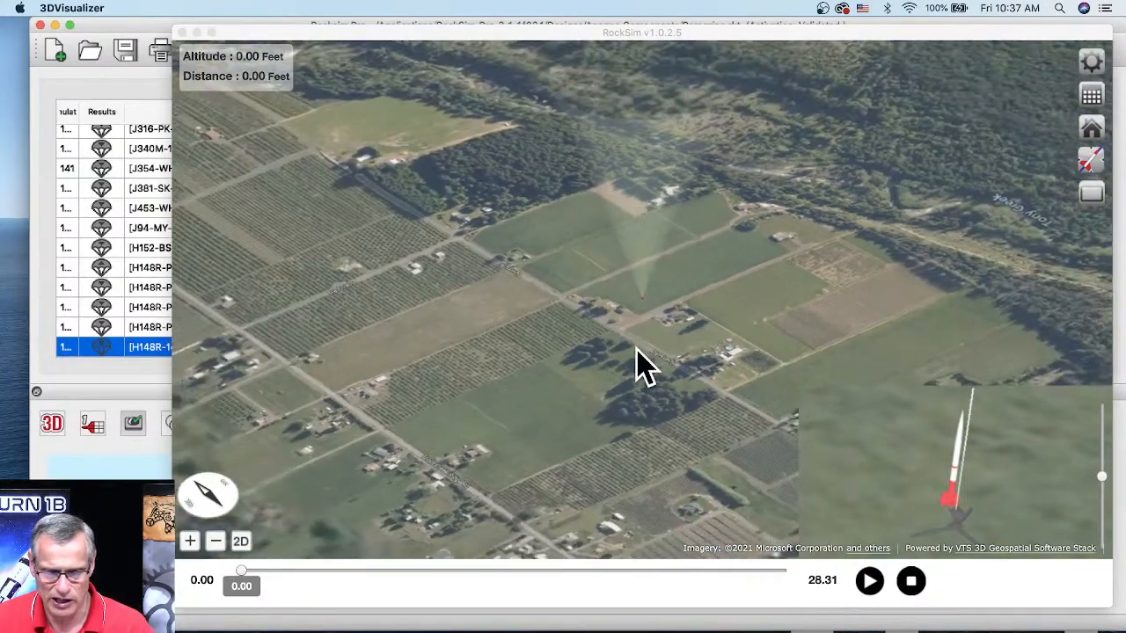
mouse_move(649, 377)
mouse_down()
mouse_move(691, 374)
mouse_move(665, 345)
mouse_move(590, 339)
mouse_move(636, 372)
mouse_up()
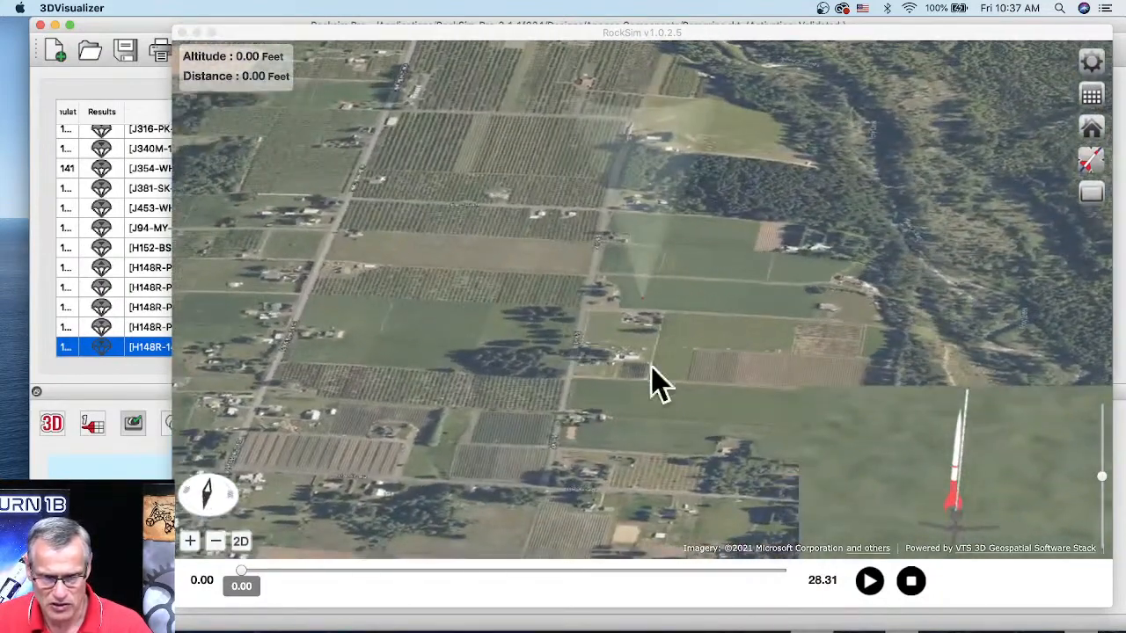
drag(857, 357, 804, 307)
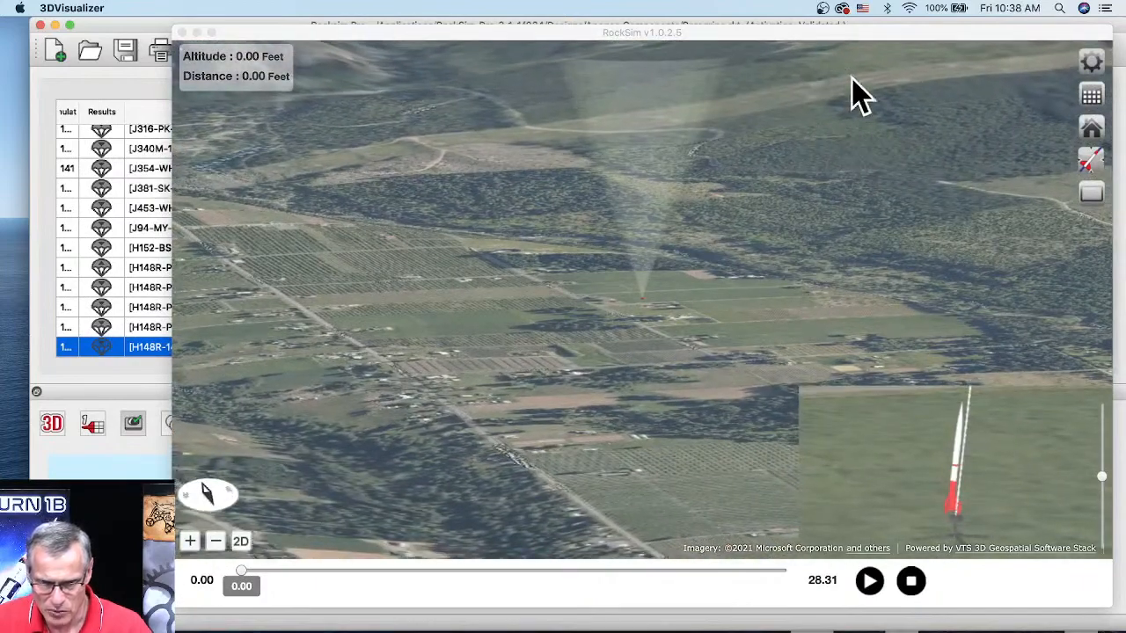
drag(786, 274, 742, 268)
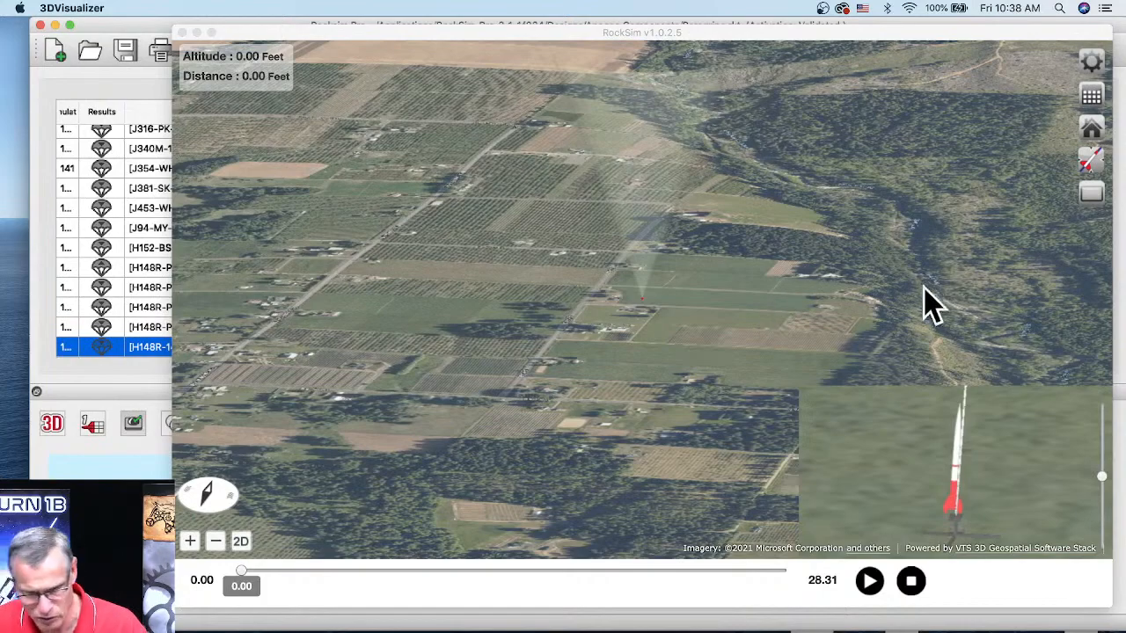
drag(791, 356, 882, 378)
mouse_move(704, 359)
mouse_down()
mouse_move(719, 360)
mouse_move(709, 344)
mouse_up()
scroll(664, 338, up, 5)
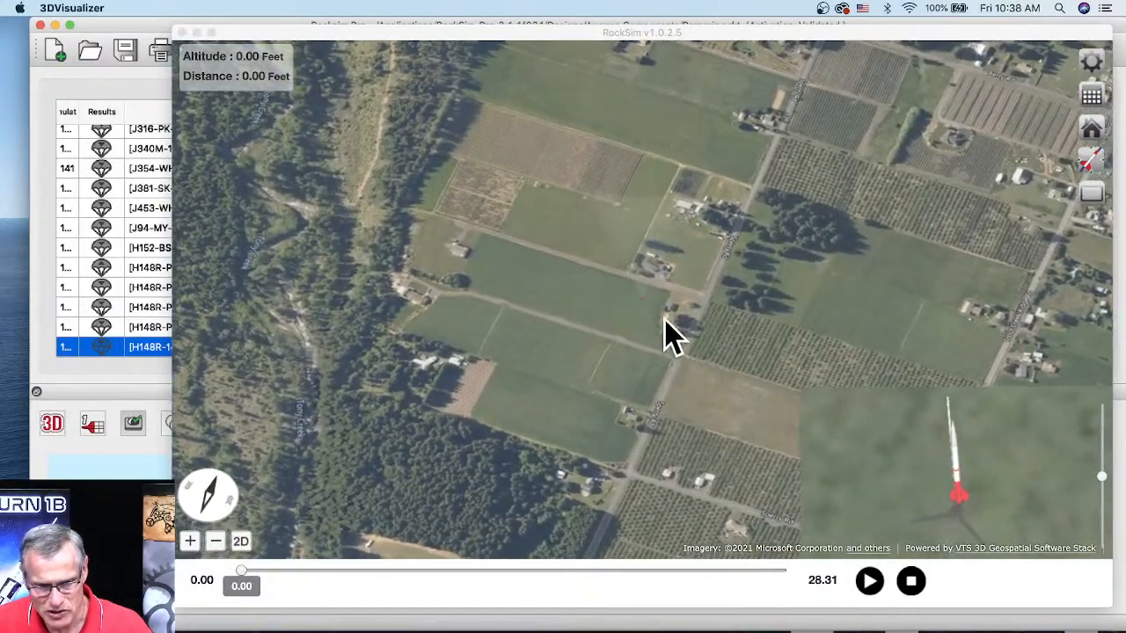
scroll(661, 352, up, 3)
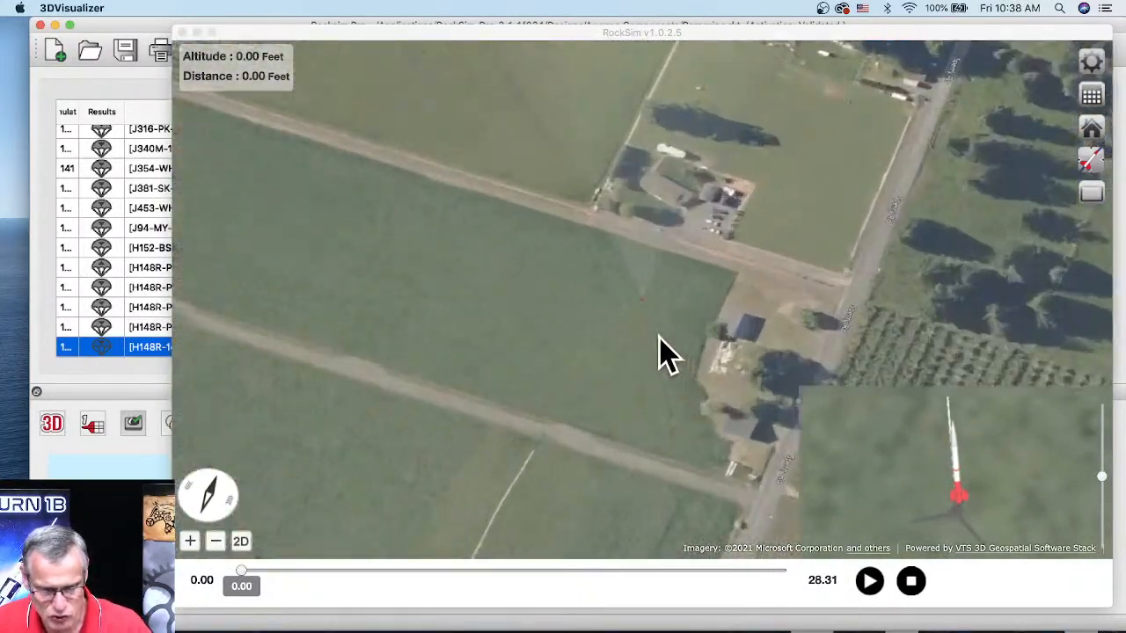
- Switch the camera to the full flight path view, and play the start of the flight before pausing it
click(1091, 161)
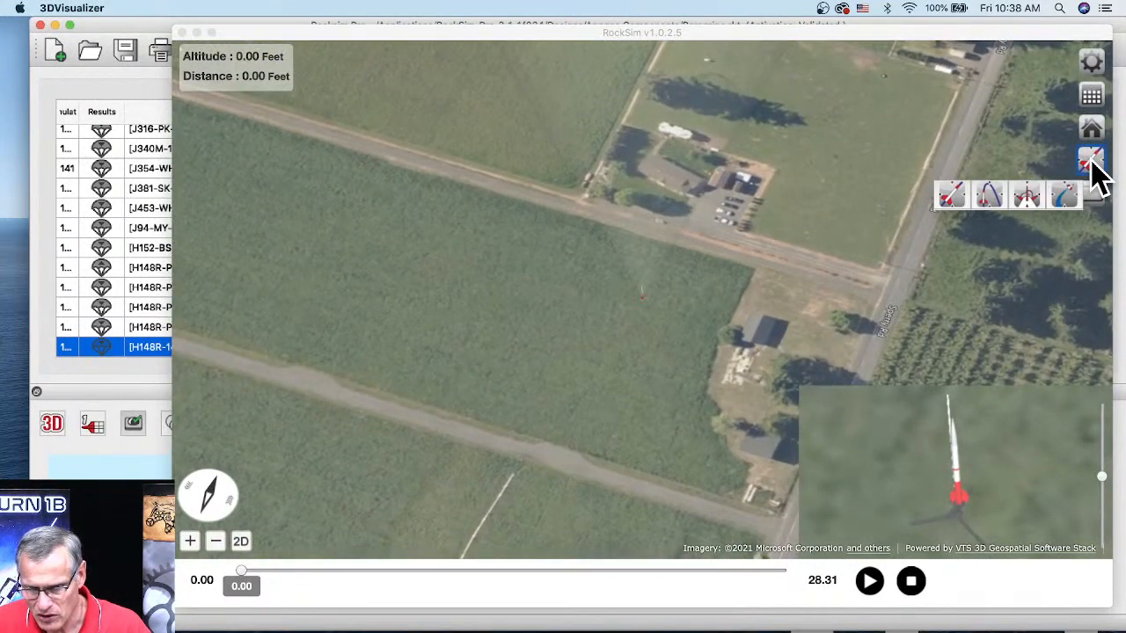
click(988, 195)
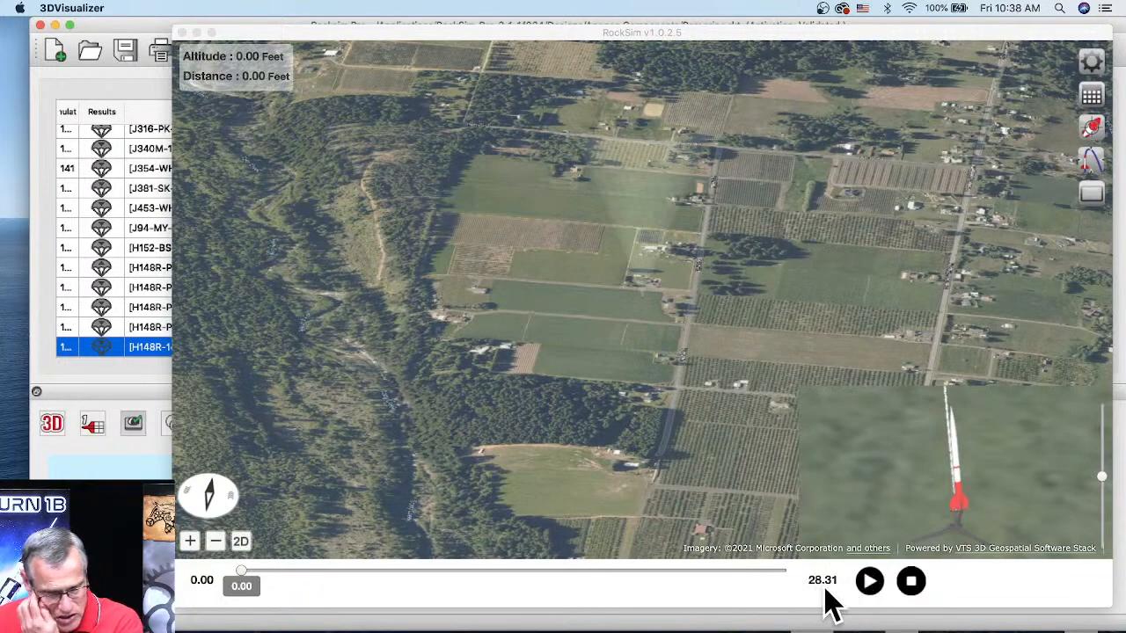
click(870, 582)
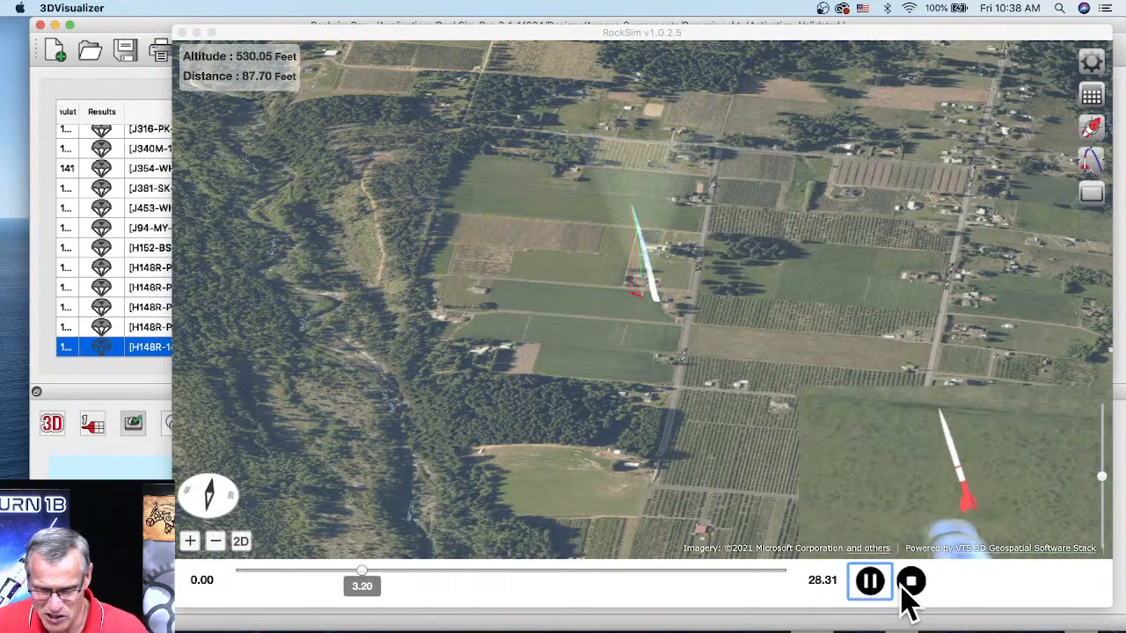
click(873, 585)
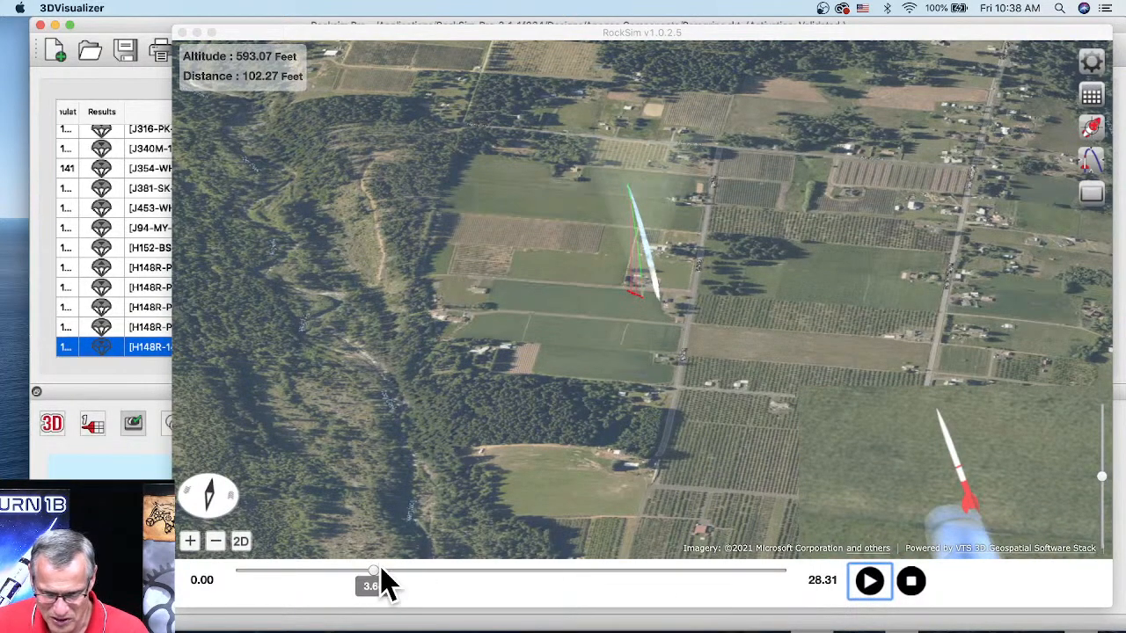
- Rewind the flight to about 1.41 seconds, play it through apogee and descent, and pause at 24.00 seconds
drag(373, 579, 315, 587)
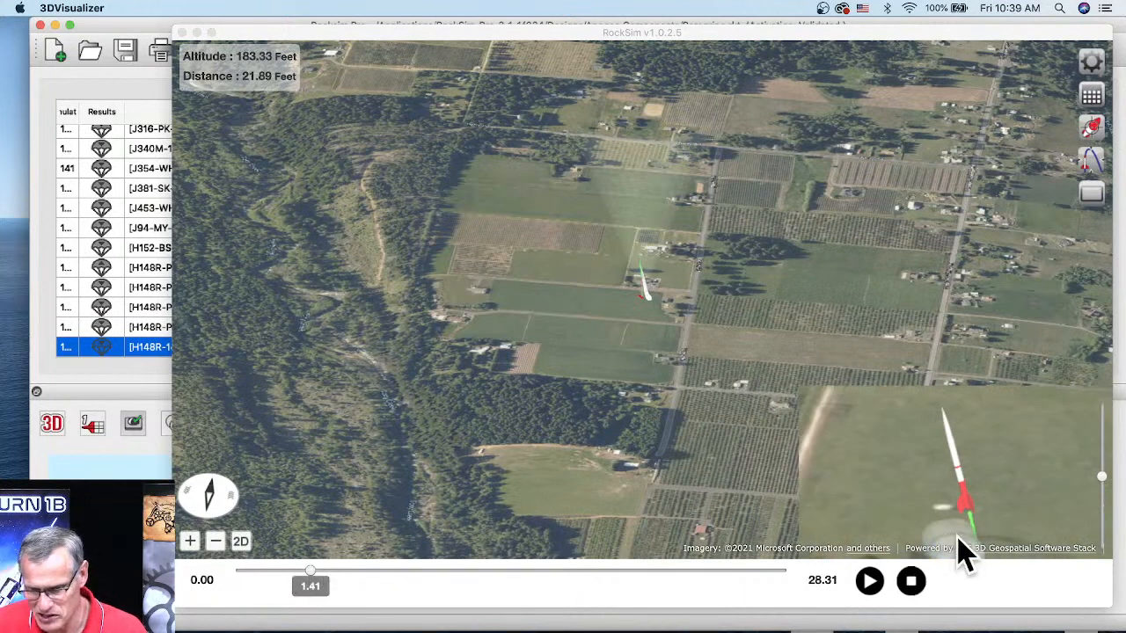
click(870, 584)
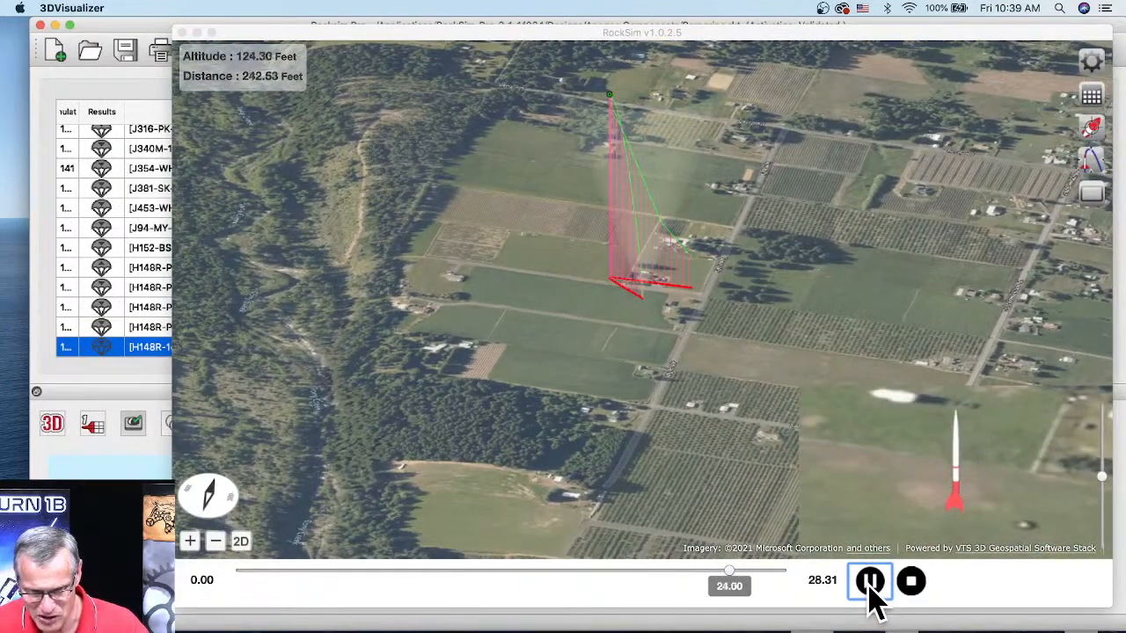
click(870, 585)
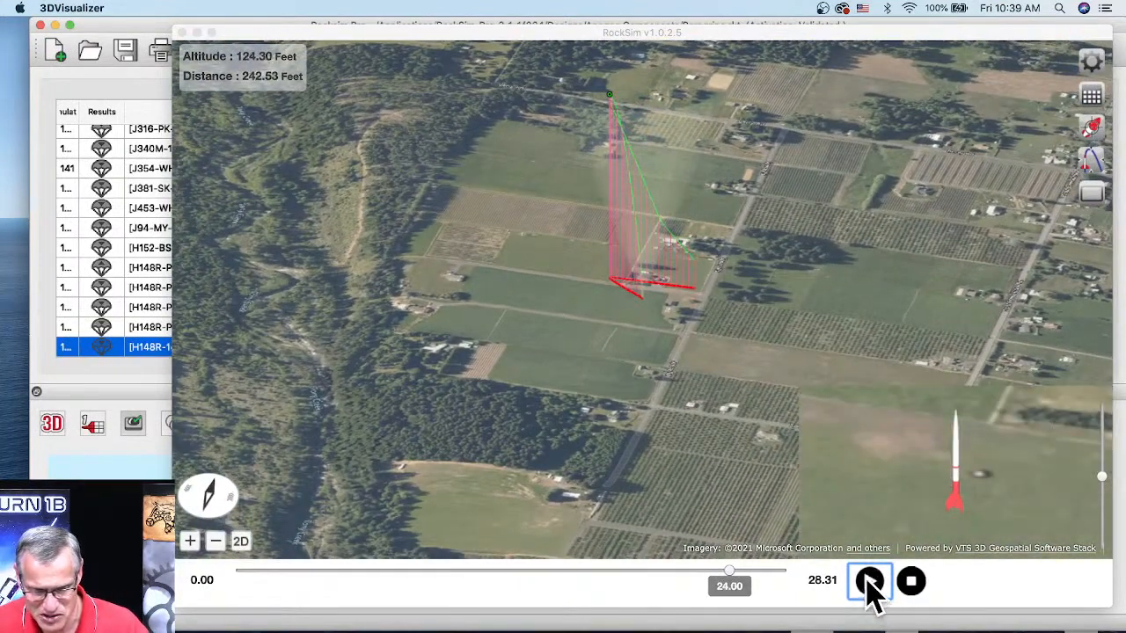
- Inspect the trajectory and ground track up close, and advance the flight to its landing at 28.31 seconds
drag(674, 336, 669, 371)
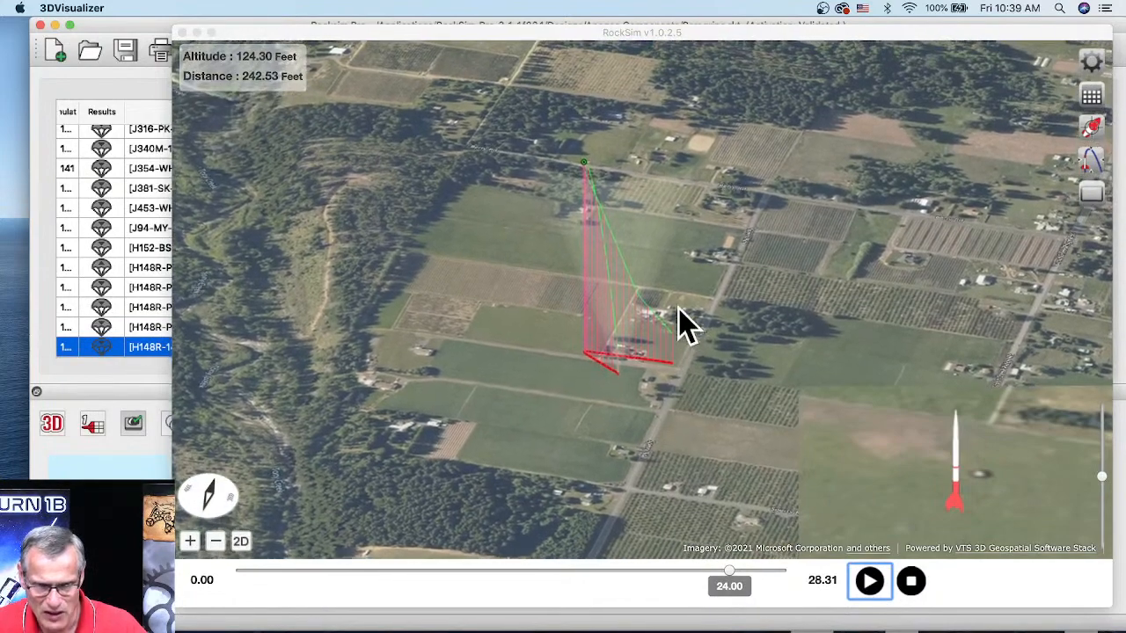
scroll(677, 296, up, 2)
scroll(678, 297, up, 5)
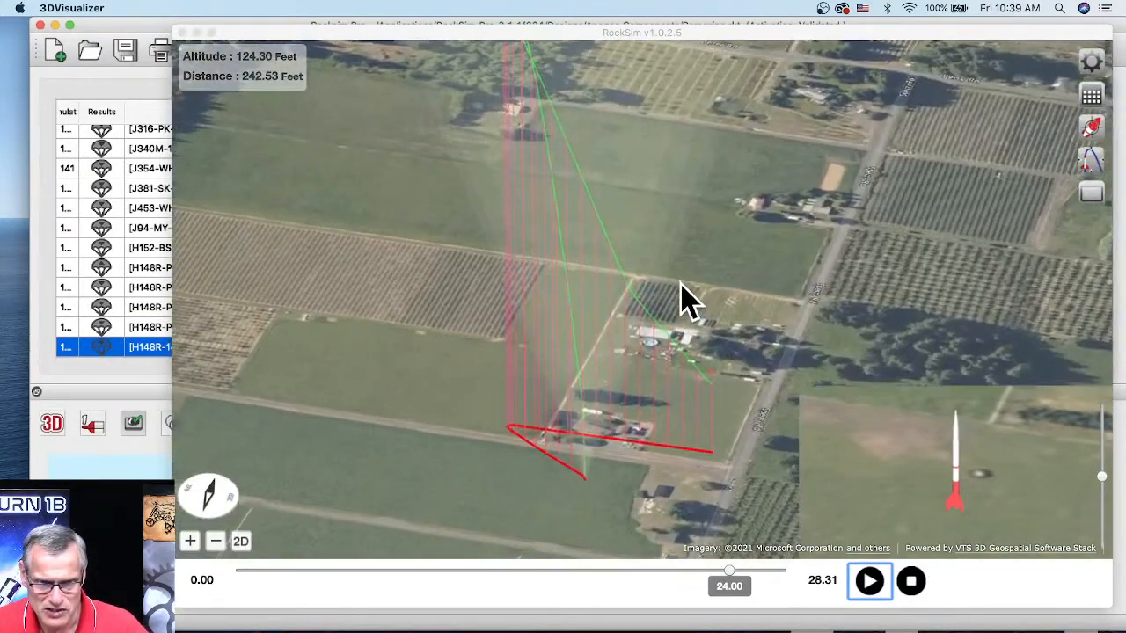
drag(680, 290, 675, 325)
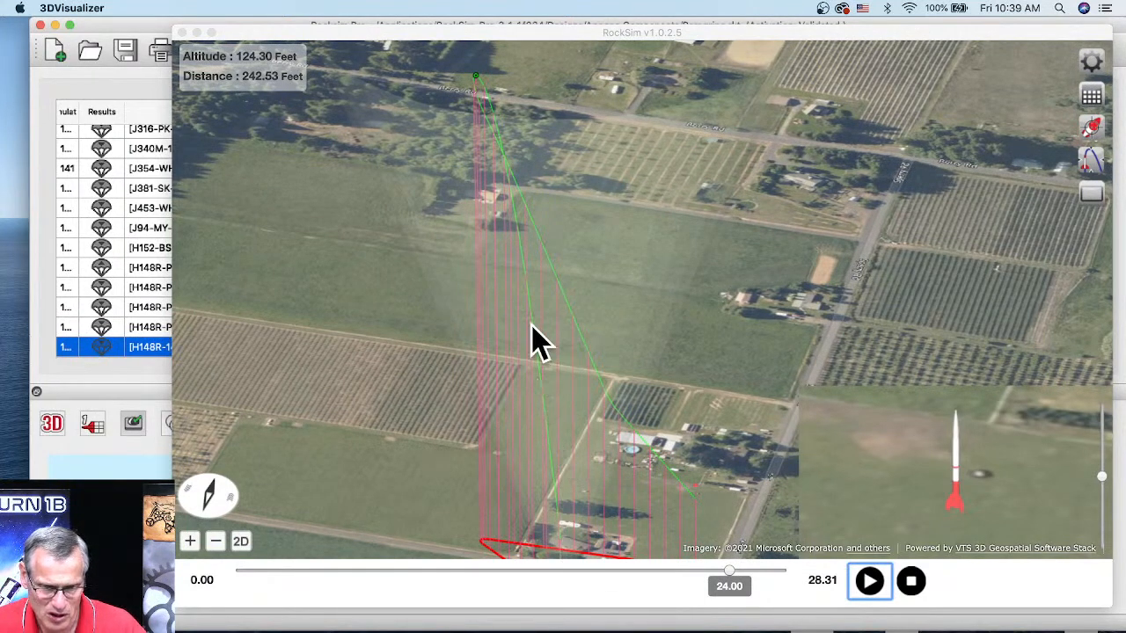
drag(492, 134, 490, 118)
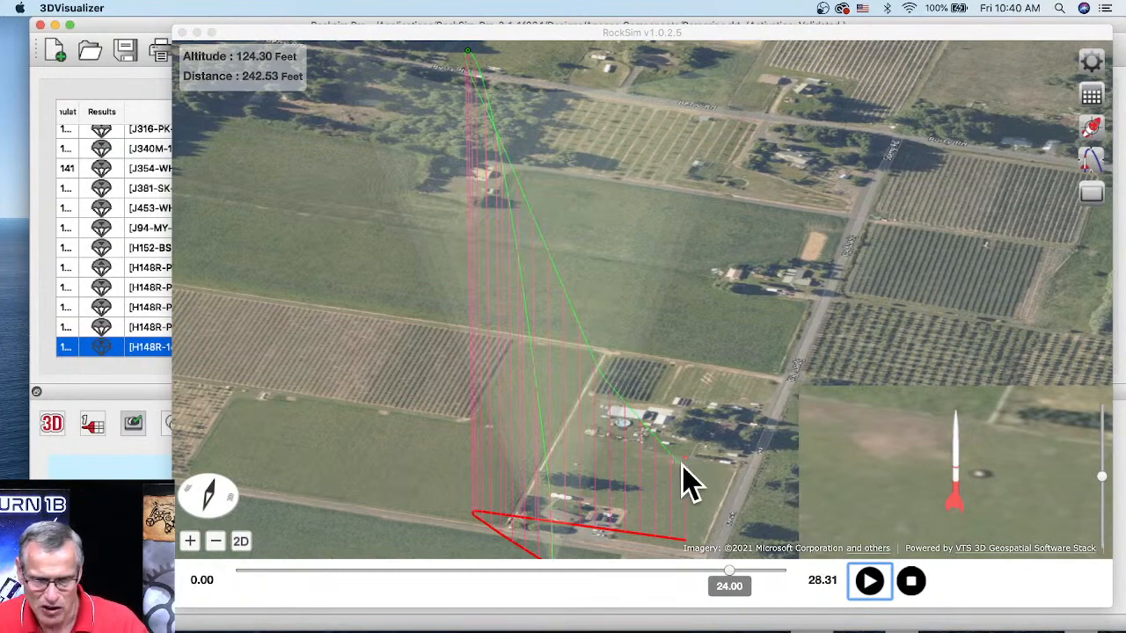
scroll(691, 473, up, 3)
drag(696, 466, 599, 384)
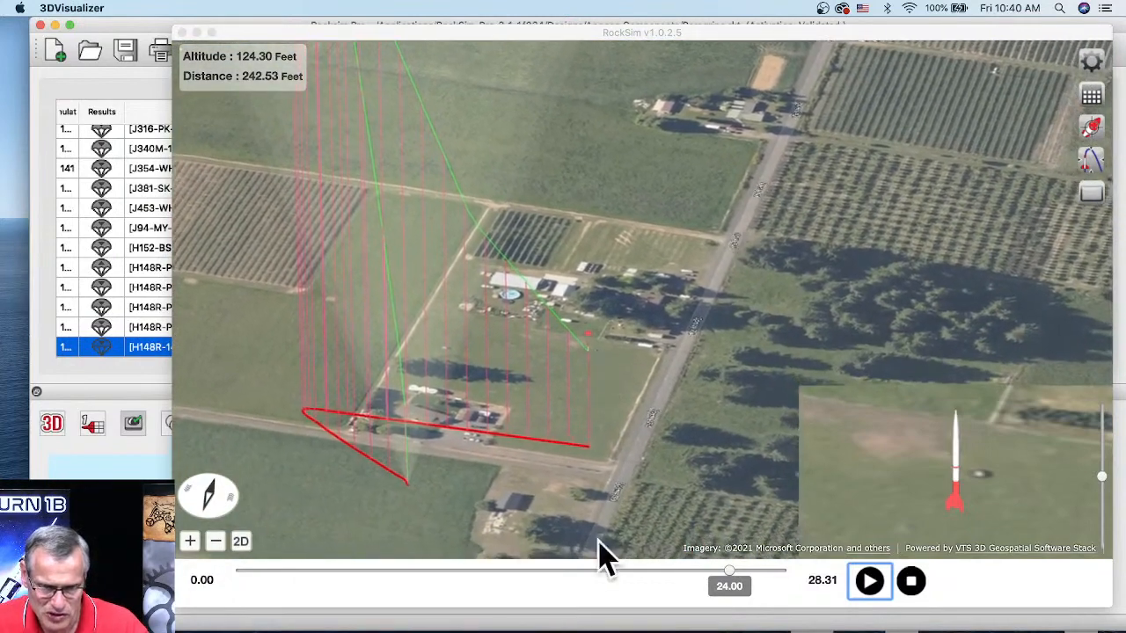
drag(730, 570, 786, 570)
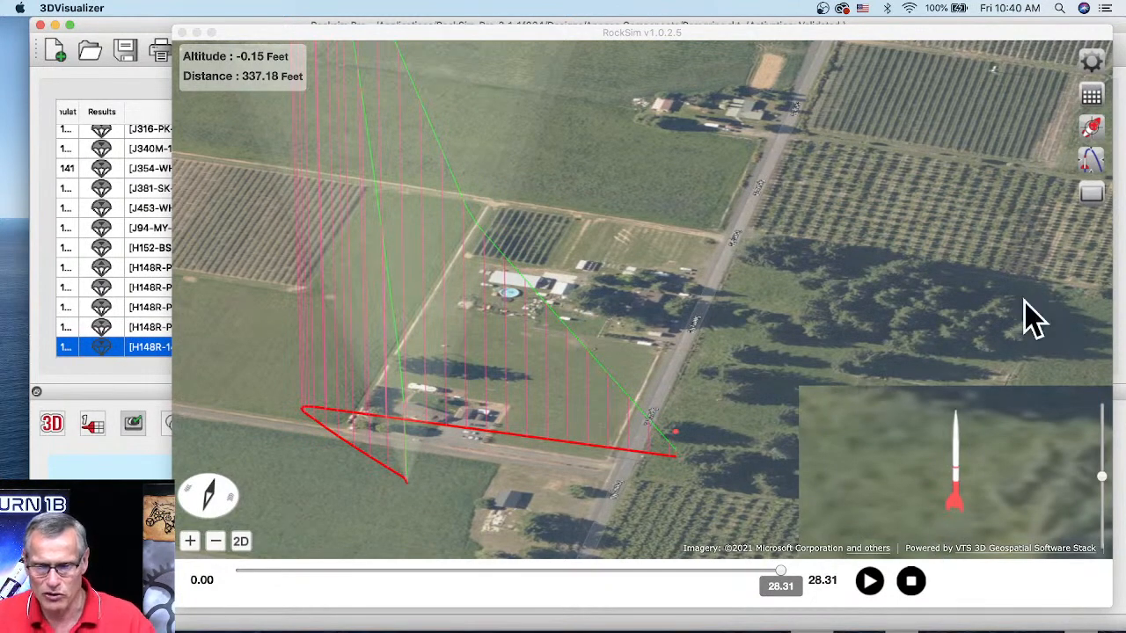
- Close the 3D flight profile, switch to Safari, and open the RockSim Pro subscription page under Rocket Software on the Apogee Components site
click(182, 32)
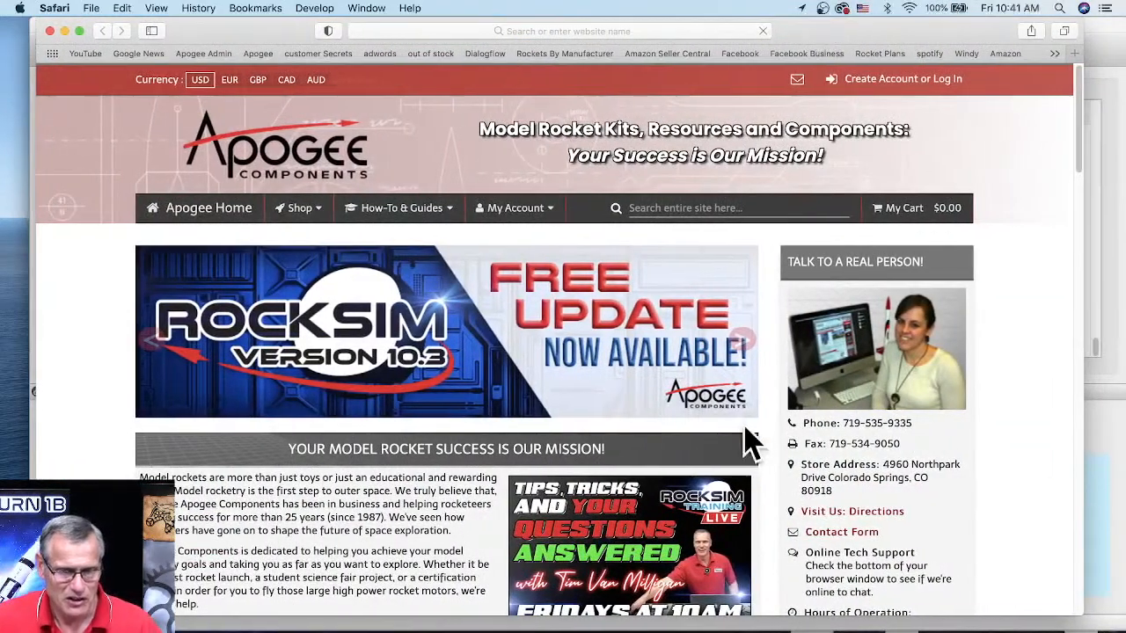
click(300, 211)
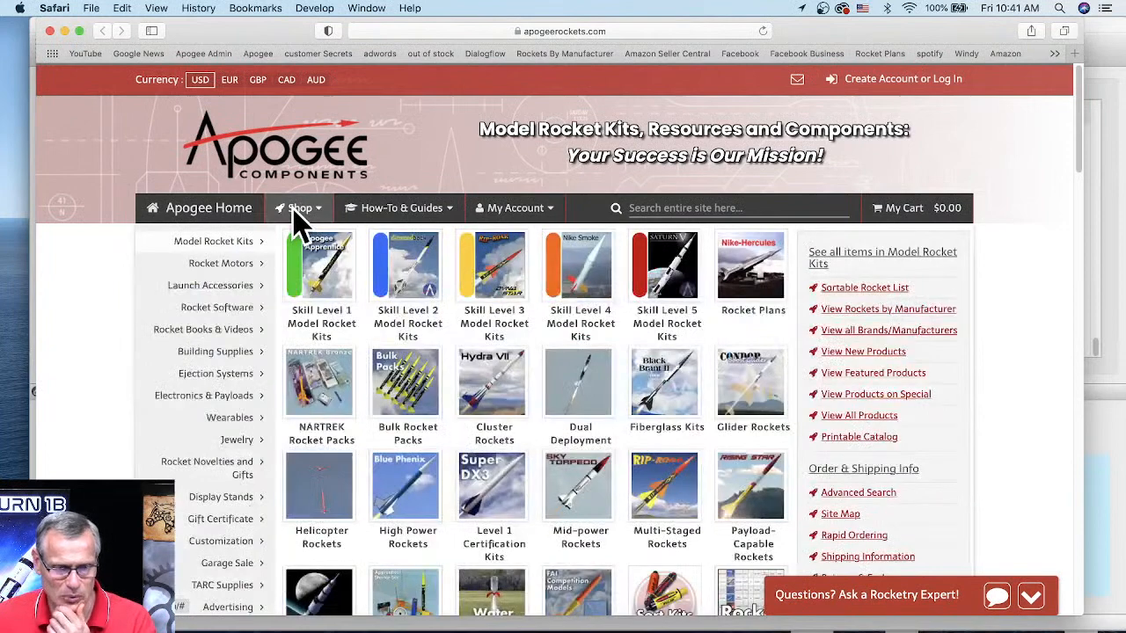
mouse_move(216, 322)
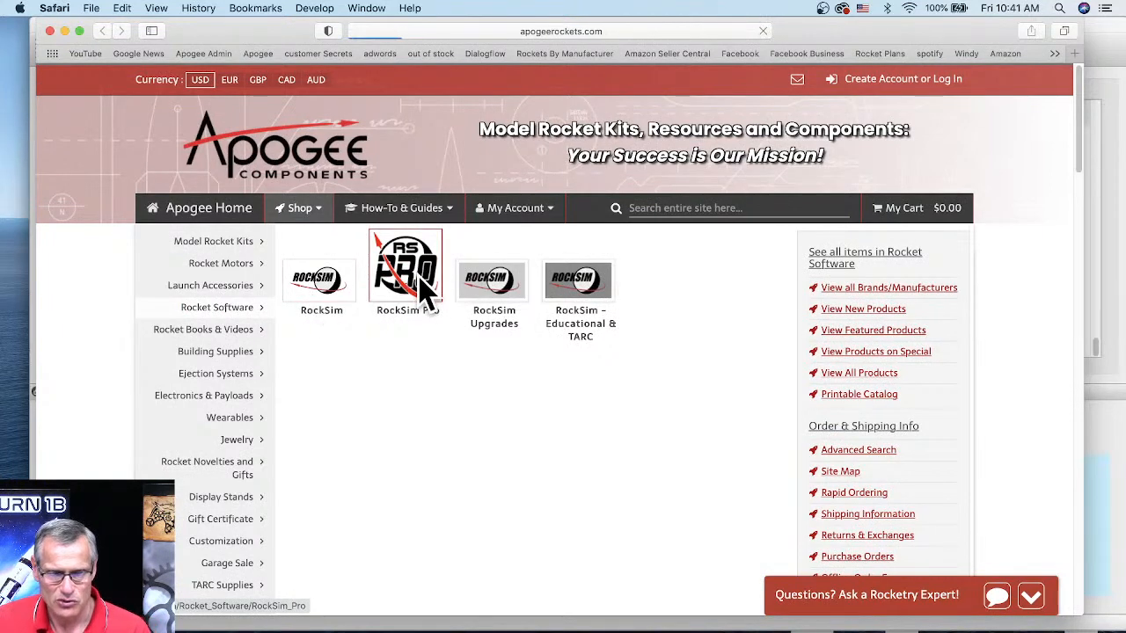
scroll(642, 352, down, 3)
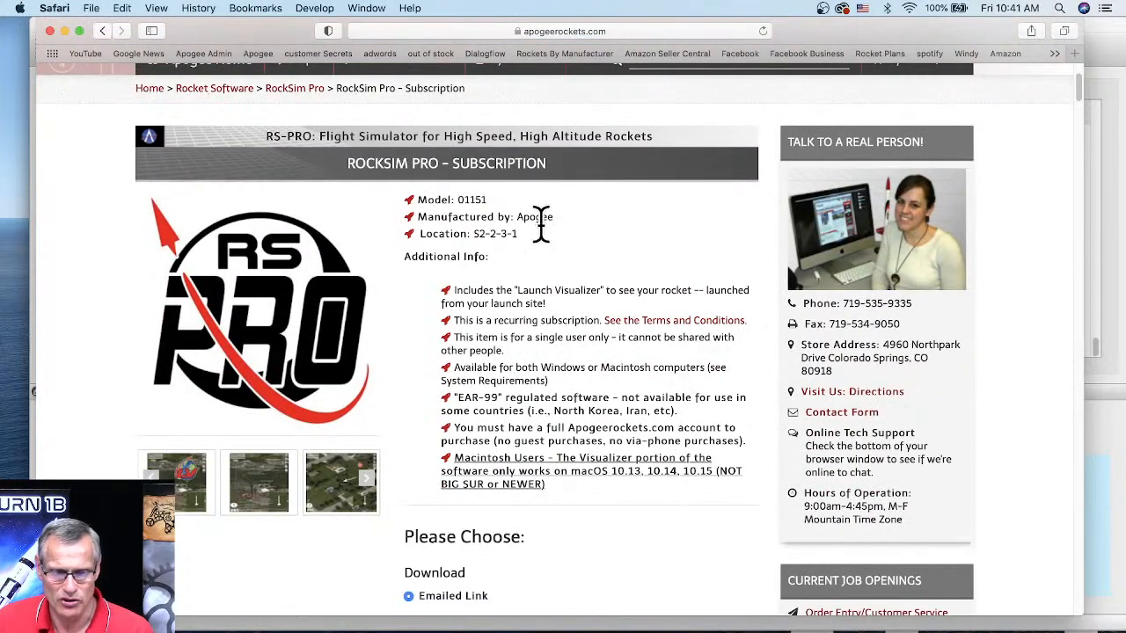
scroll(550, 256, down, 2)
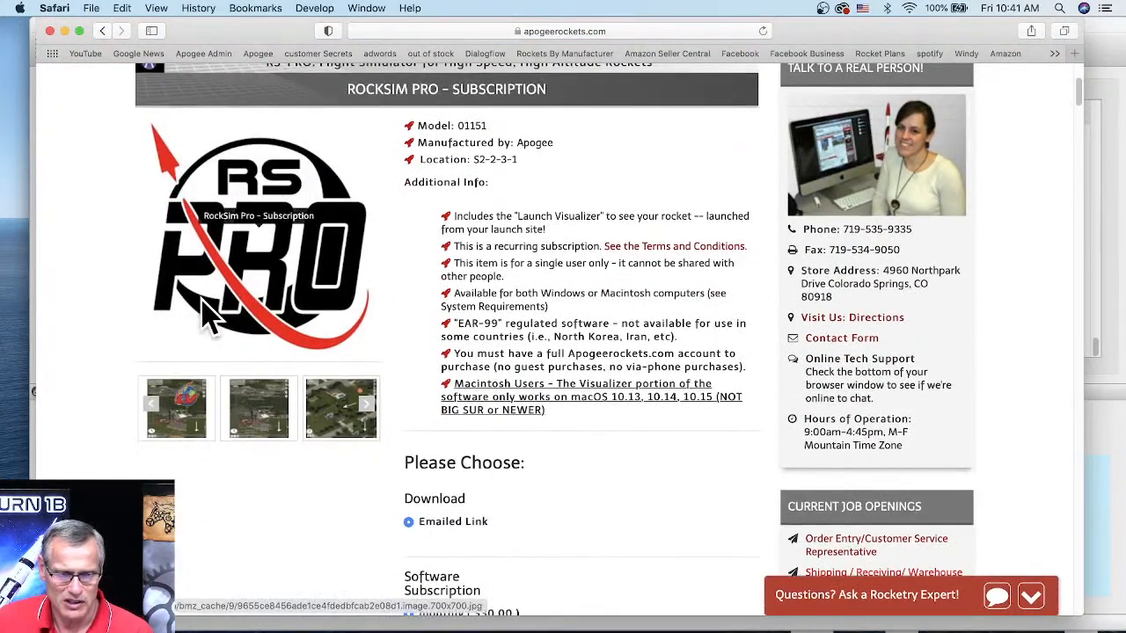
- Browse the enlarged RockSim Pro product images up to image 5 of 11, and close the image viewer
click(333, 255)
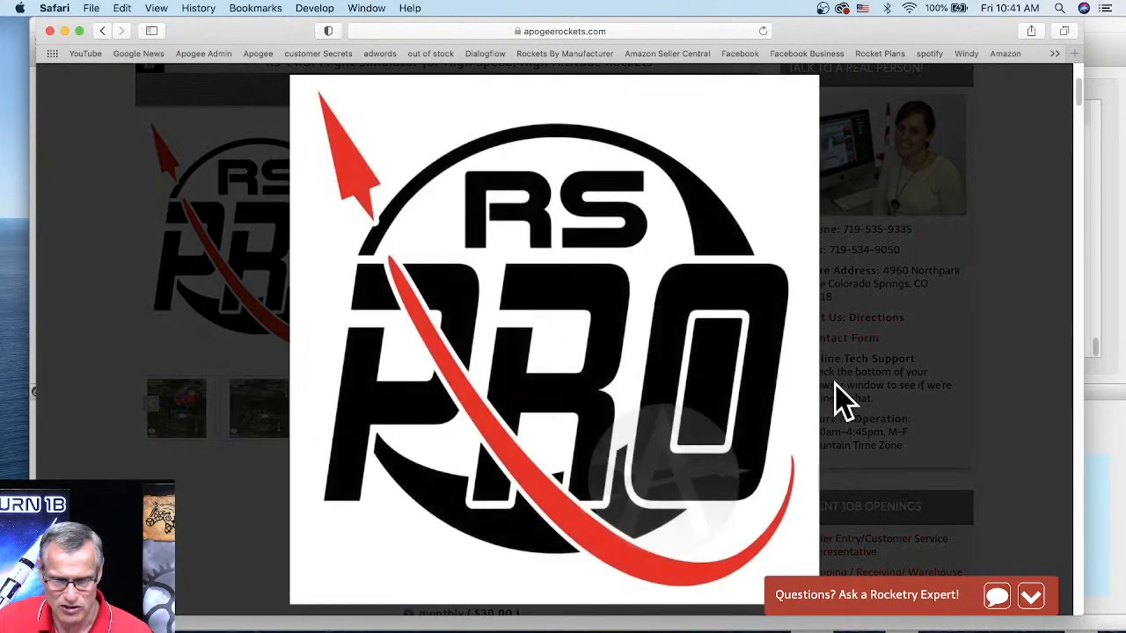
click(801, 365)
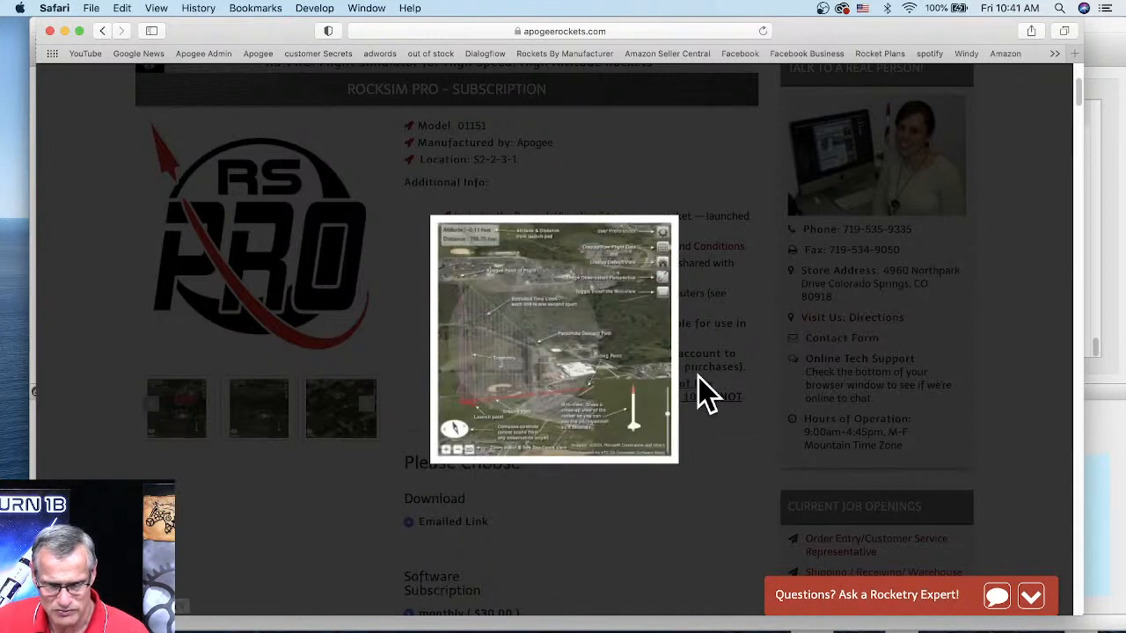
click(664, 357)
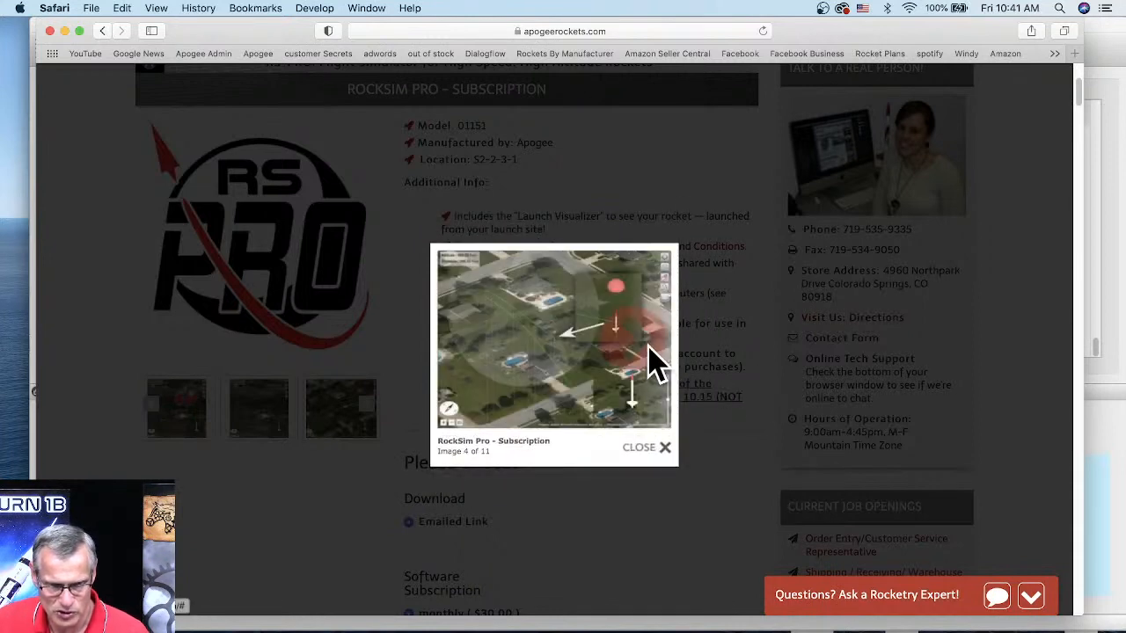
click(649, 359)
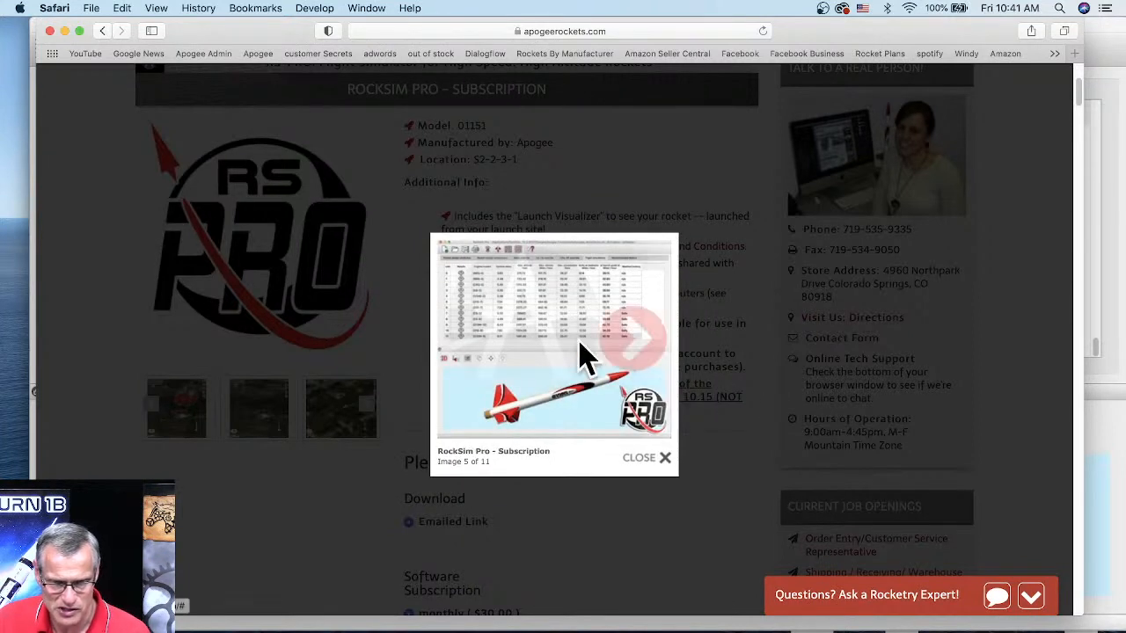
click(645, 459)
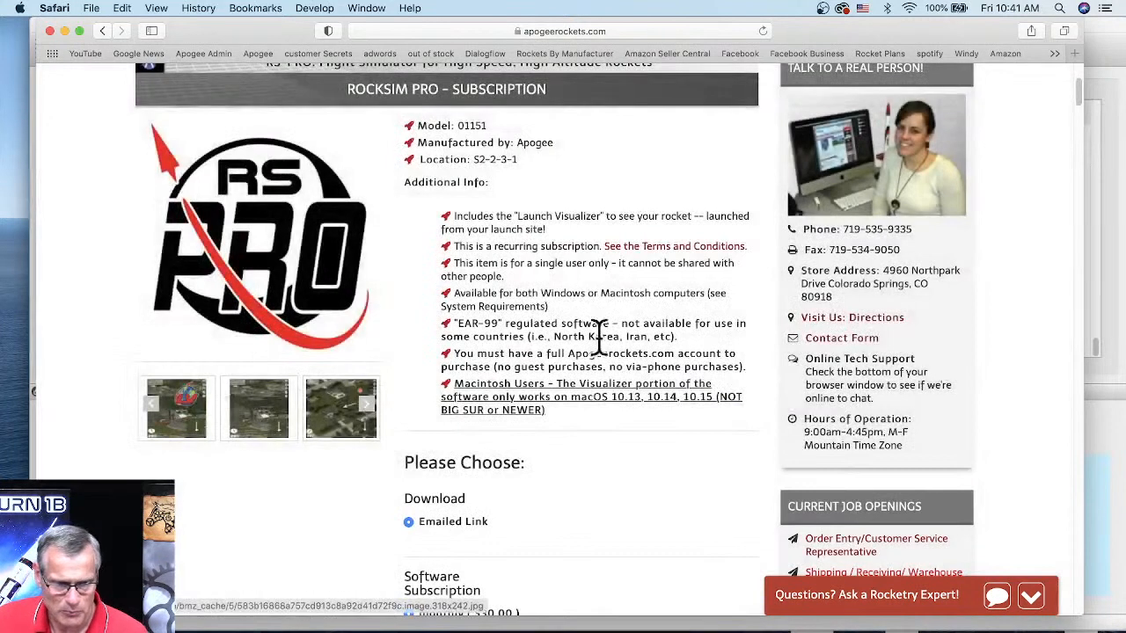
- Review the RockSim Pro download and subscription options and the video overview section of the product page
scroll(624, 321, down, 5)
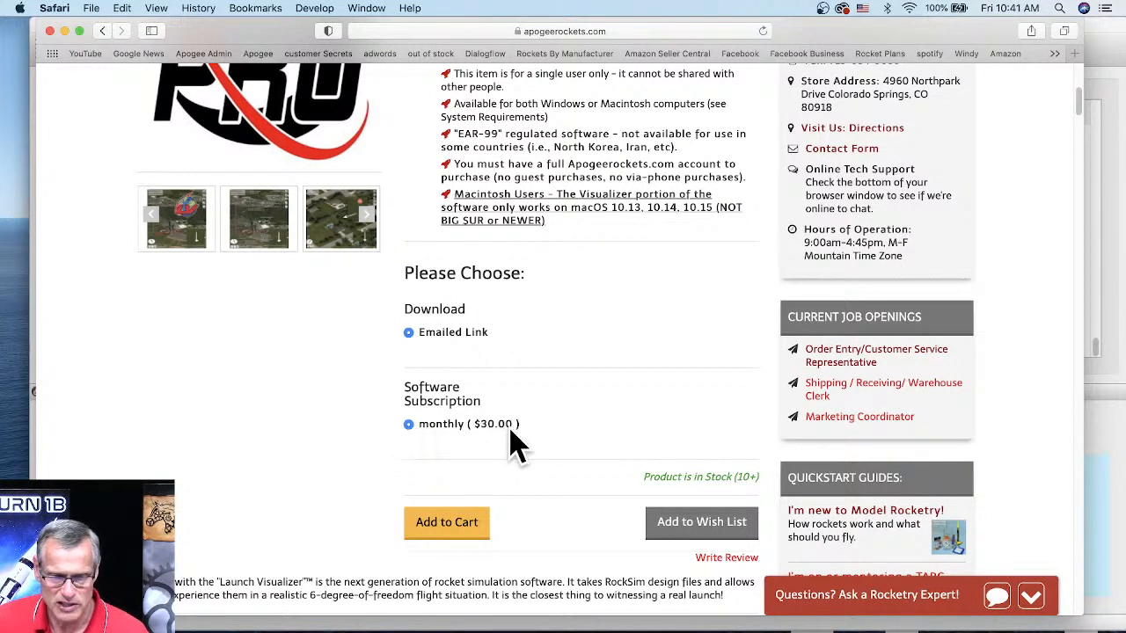
scroll(616, 412, down, 3)
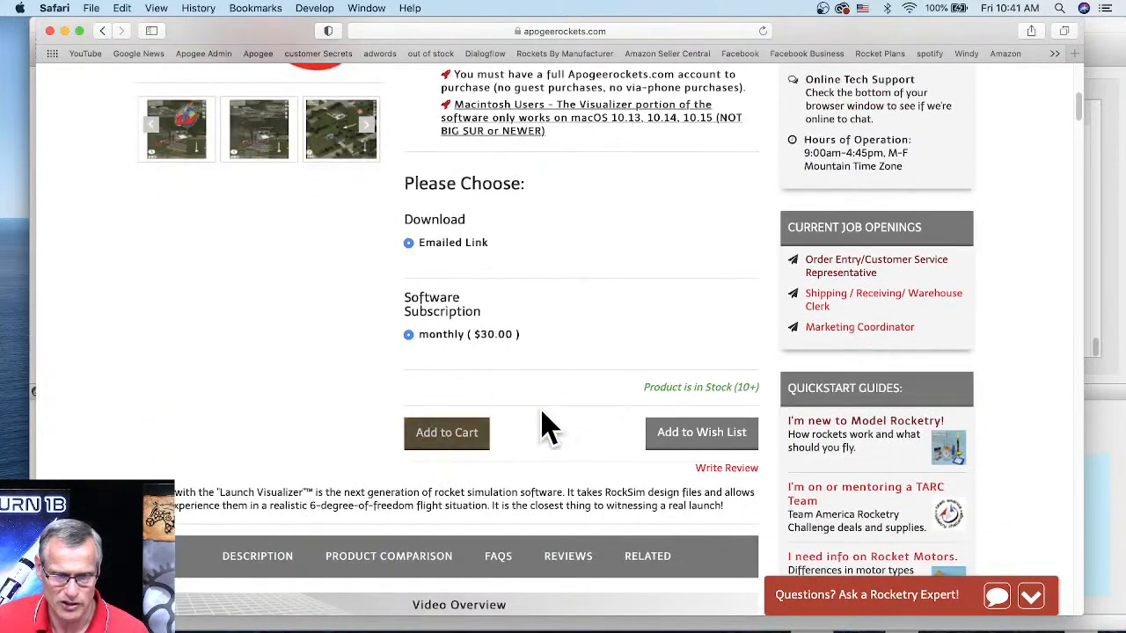
scroll(550, 387, down, 9)
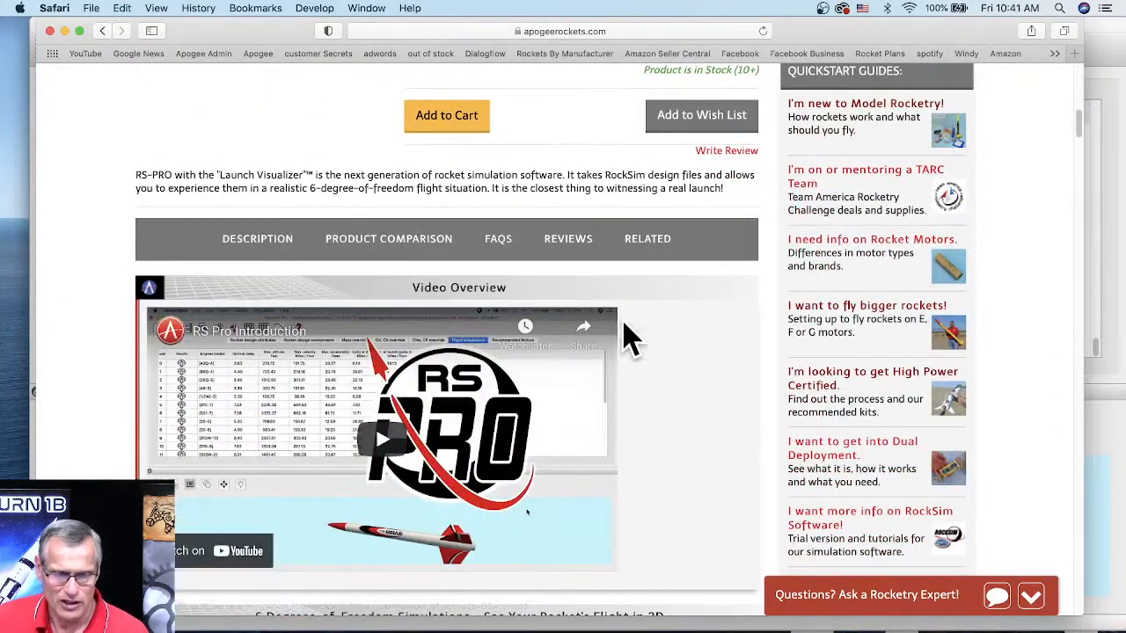
scroll(636, 333, down, 1)
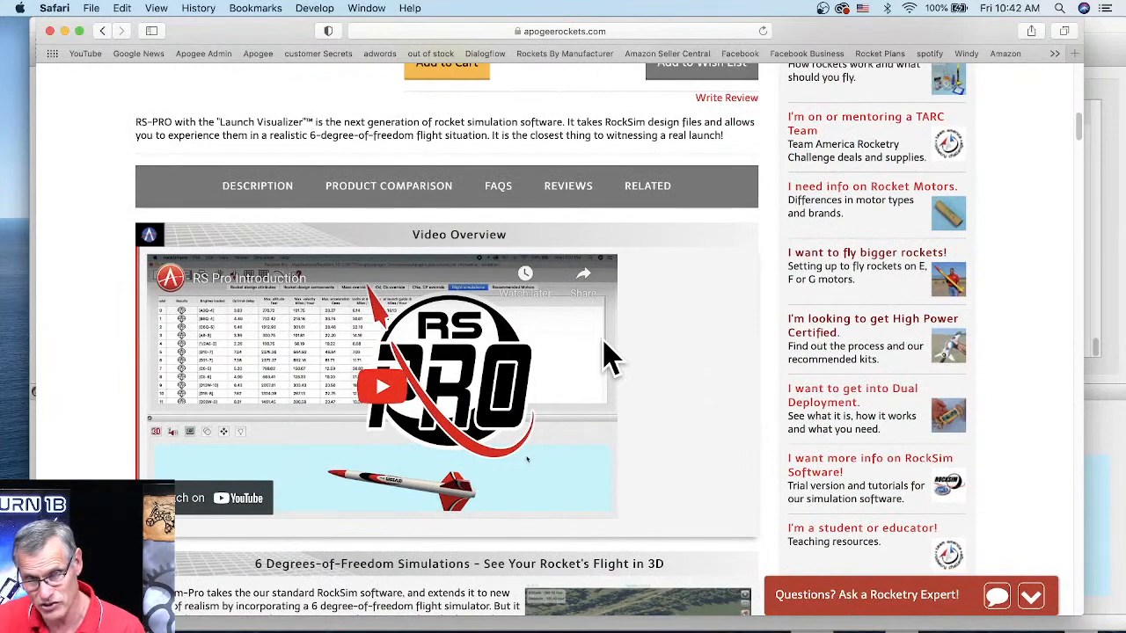
scroll(603, 350, down, 3)
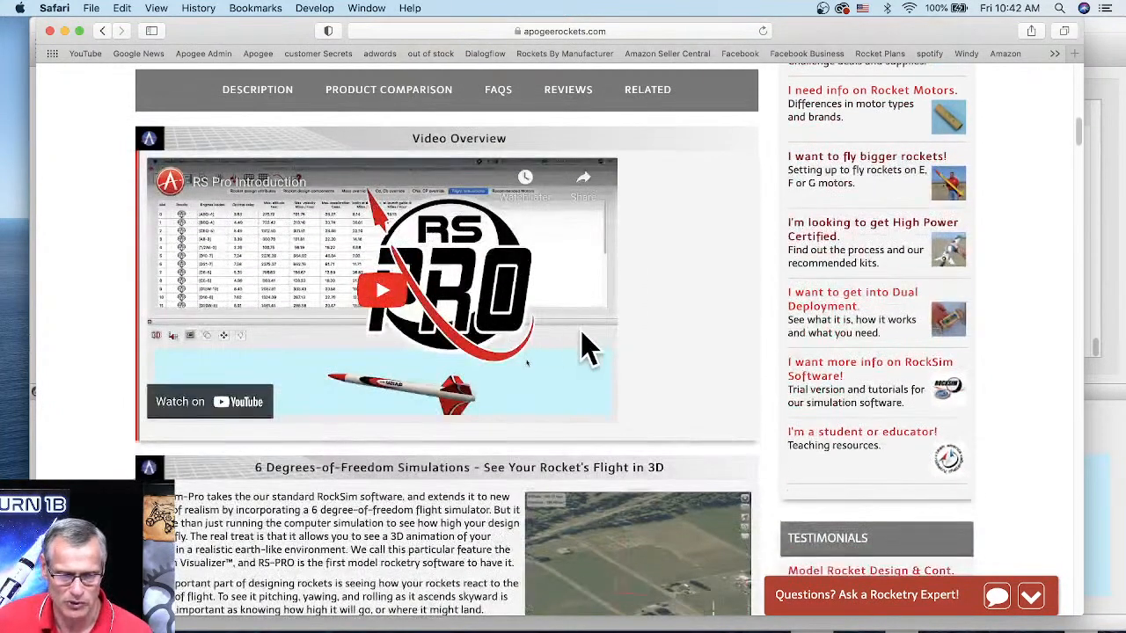
- Read the 6 Degrees-of-Freedom Simulations section and its description of the Launch Visualizer's features
scroll(605, 330, down, 3)
scroll(563, 397, down, 2)
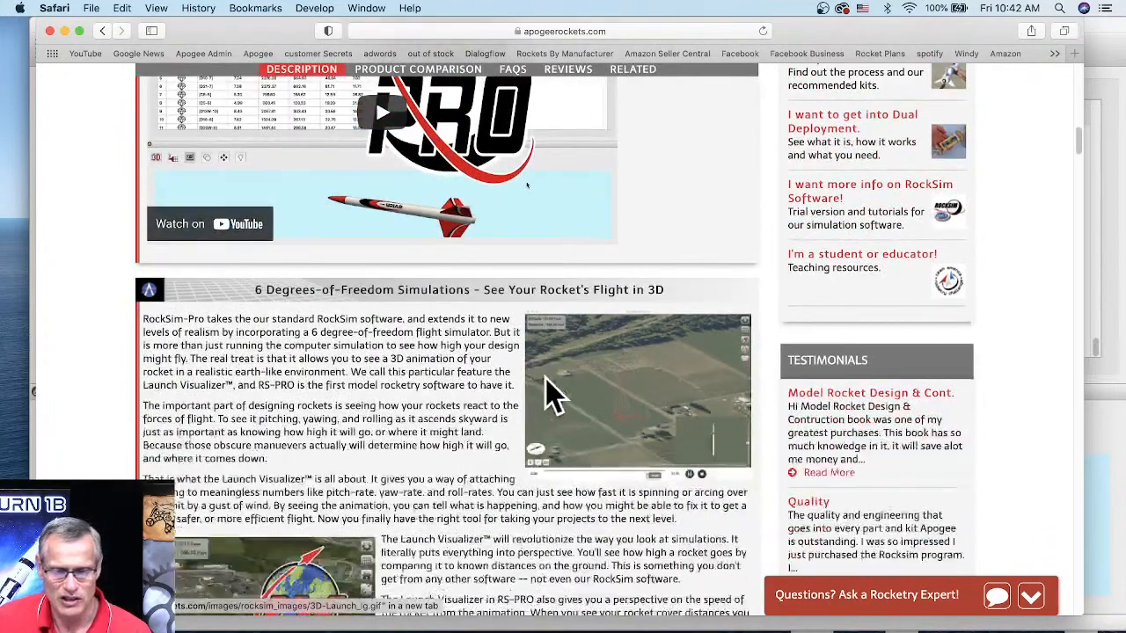
scroll(343, 385, down, 1)
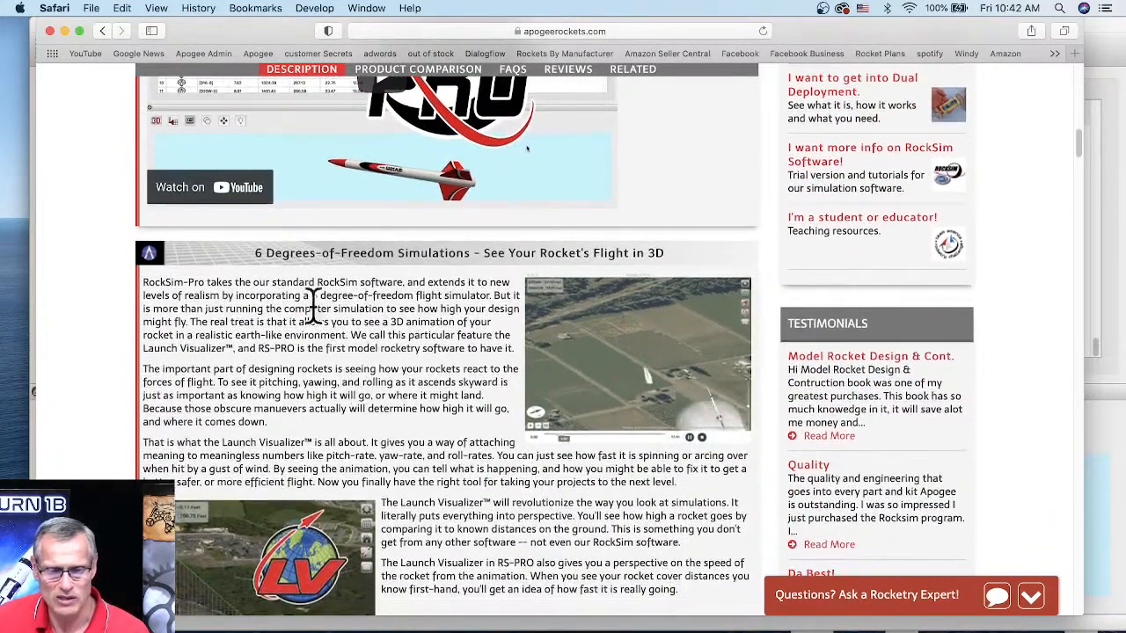
scroll(422, 278, down, 3)
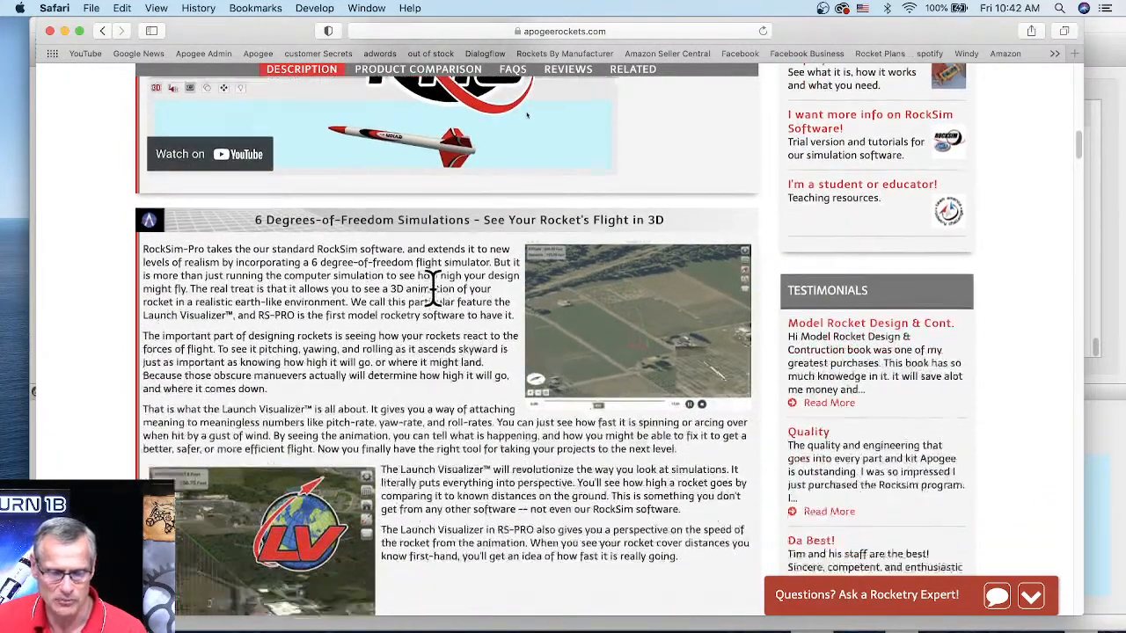
scroll(450, 281, down, 8)
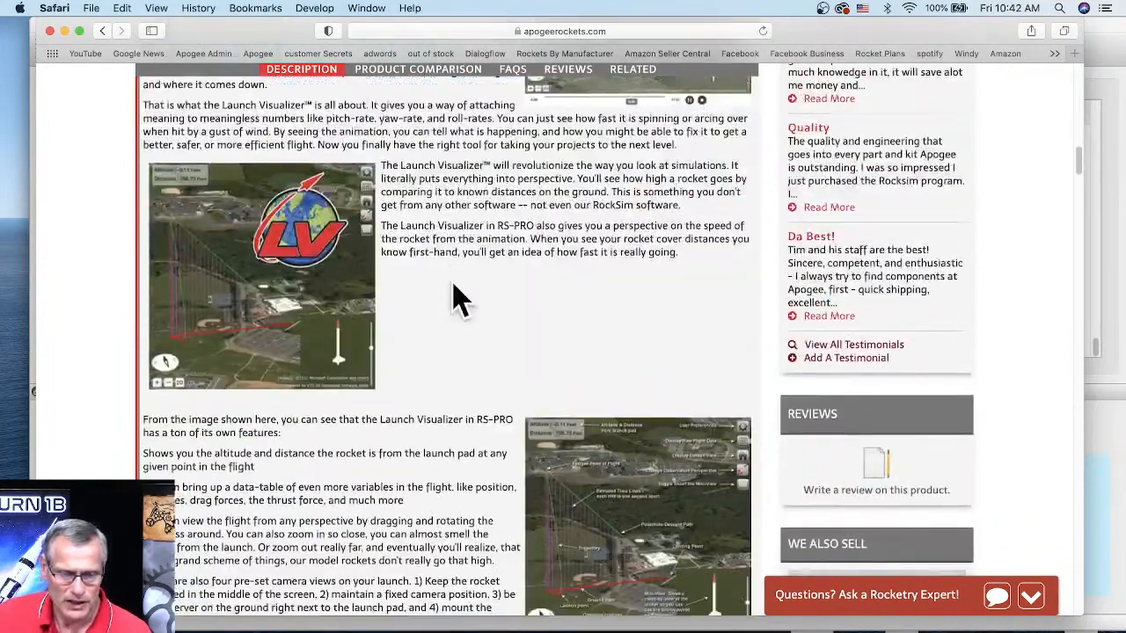
scroll(458, 301, down, 1)
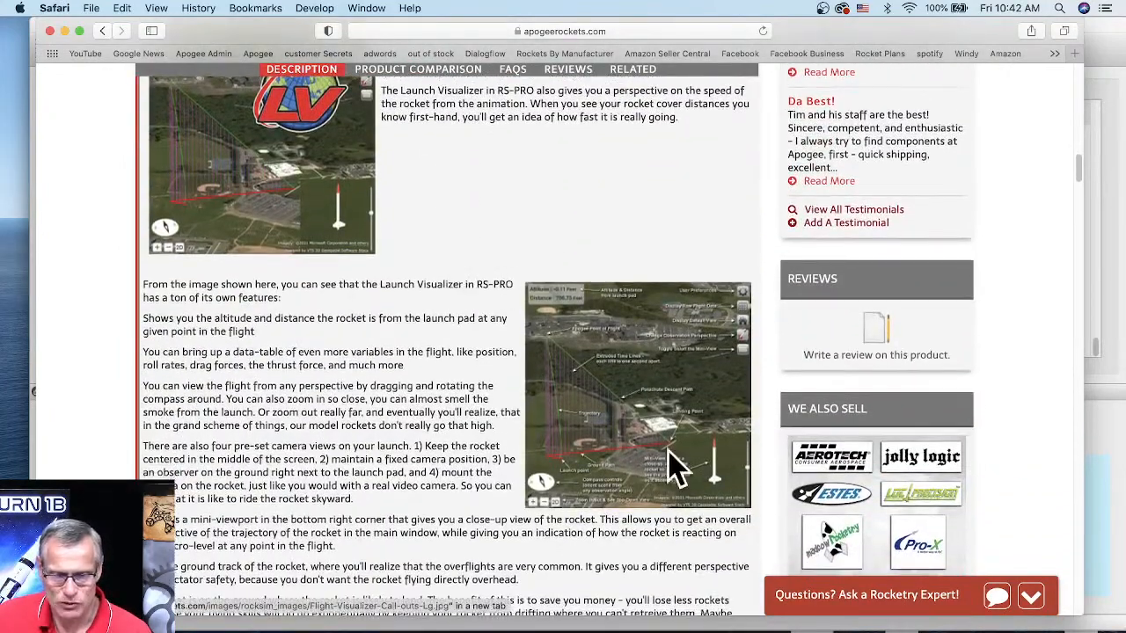
scroll(469, 383, down, 10)
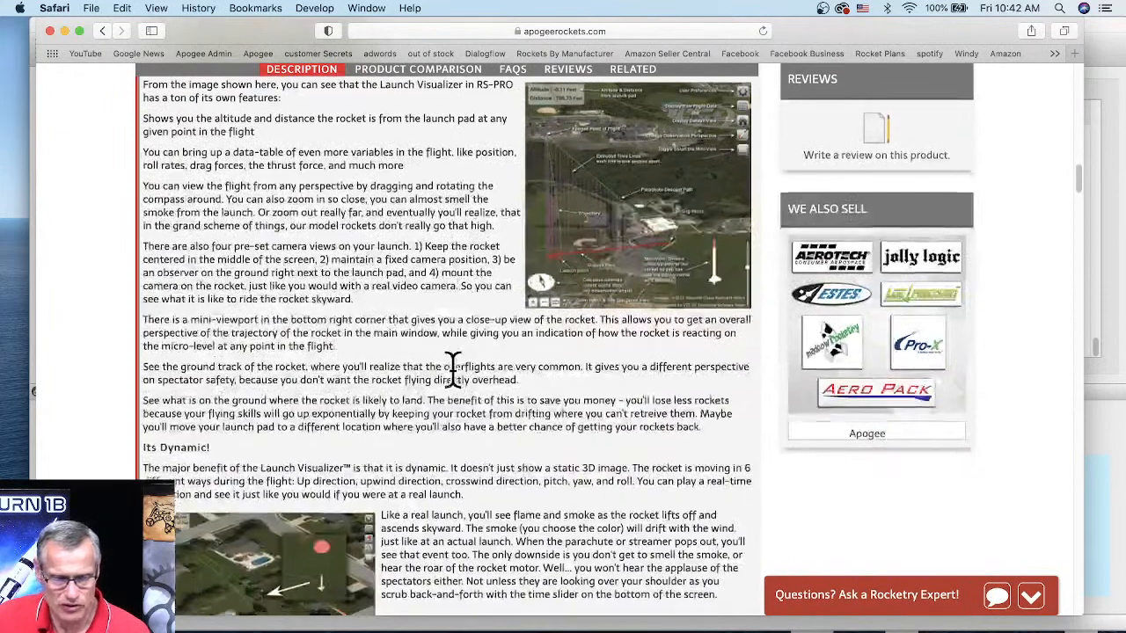
scroll(457, 370, down, 7)
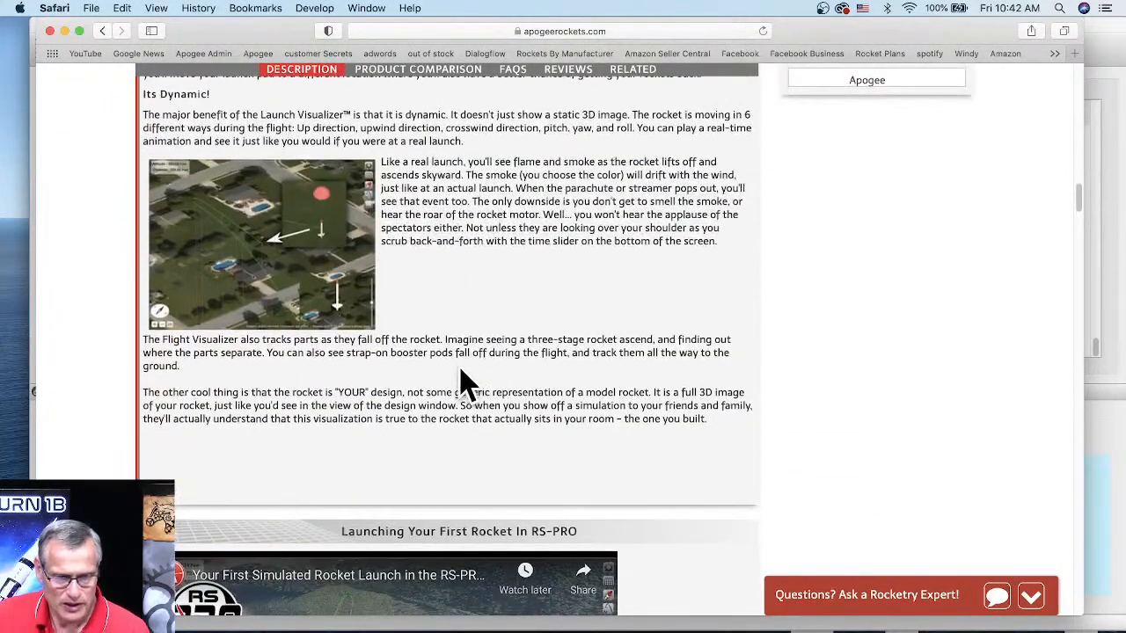
- Examine how RS-PRO differs from RockSim, including the landing splash-pattern plot, the list of uncertainty variables and the uncertainty settings image
scroll(678, 323, down, 3)
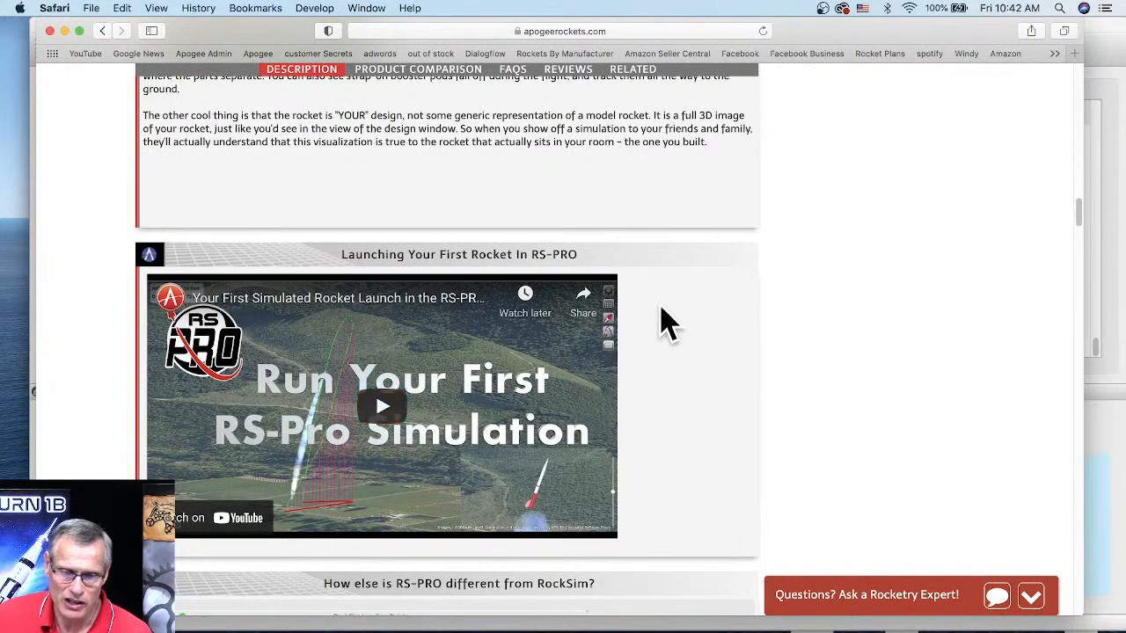
scroll(677, 322, down, 2)
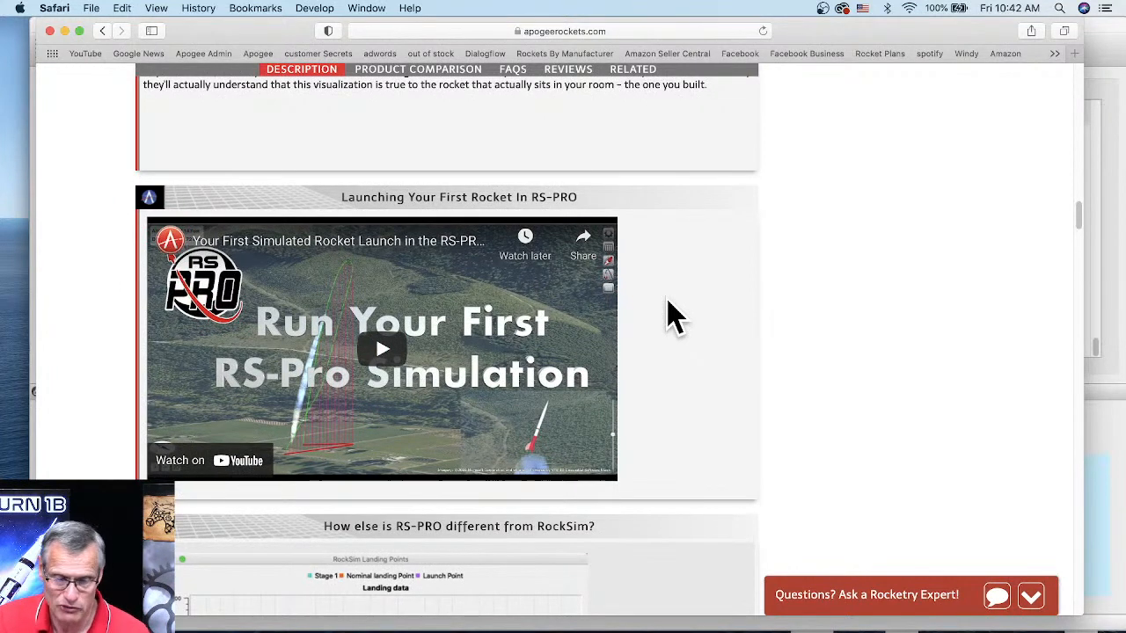
scroll(695, 321, down, 6)
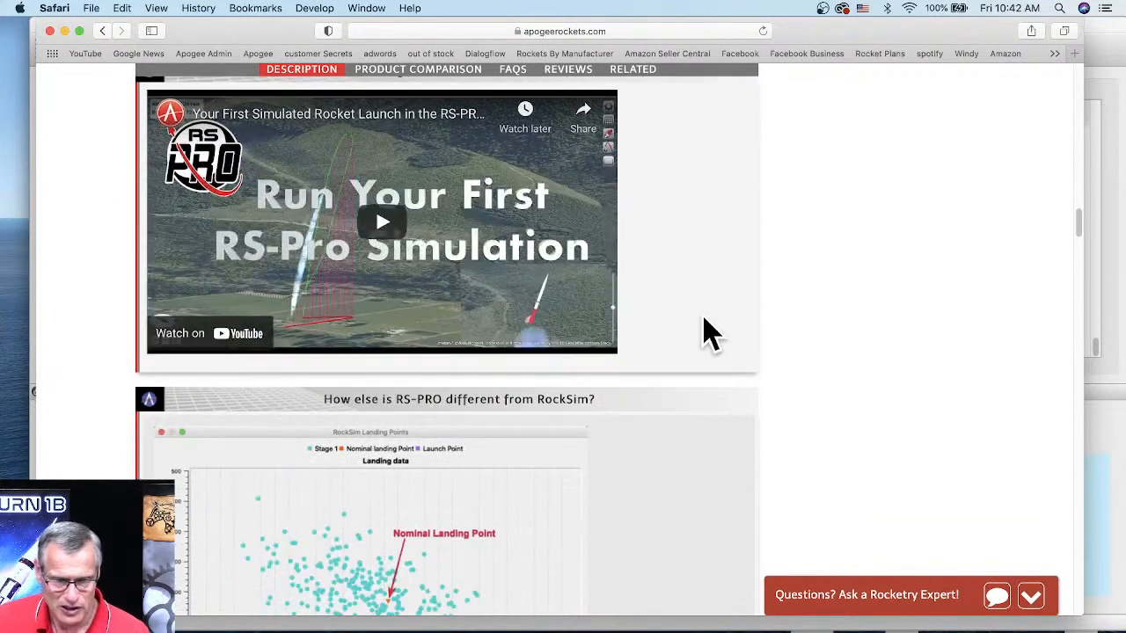
scroll(674, 276, down, 3)
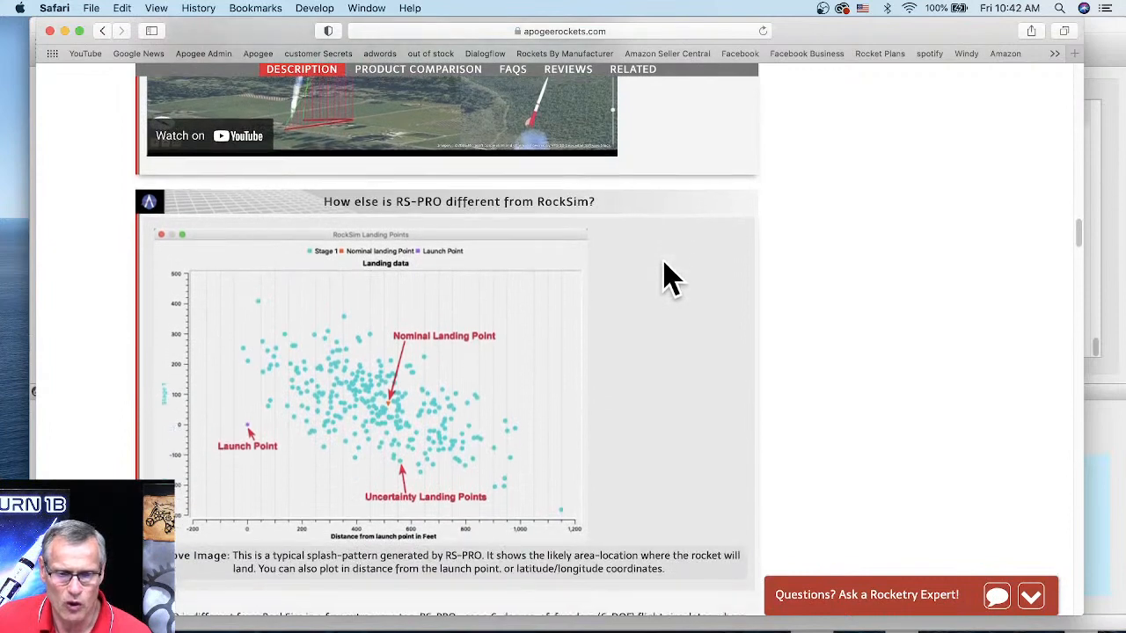
scroll(668, 269, down, 1)
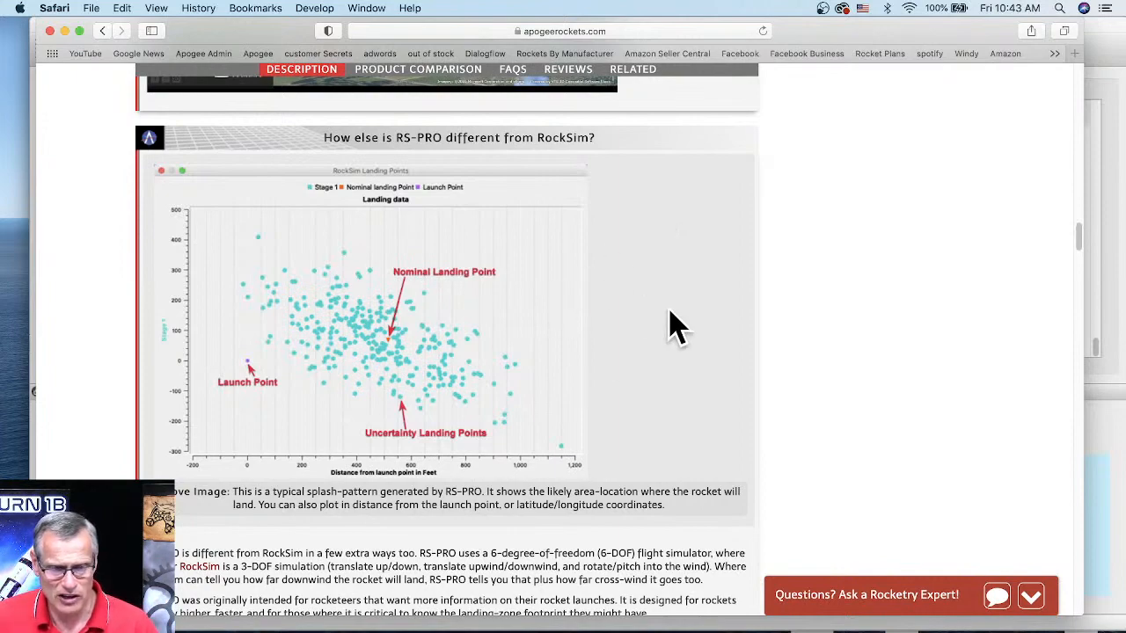
scroll(673, 327, down, 2)
scroll(686, 330, down, 10)
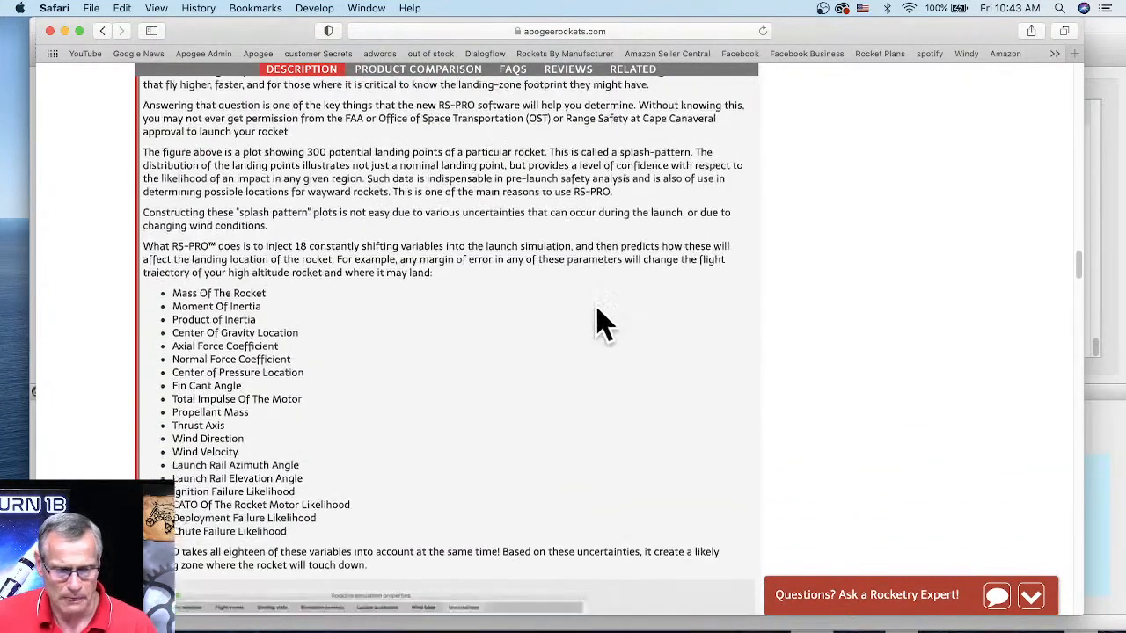
scroll(307, 258, up, 4)
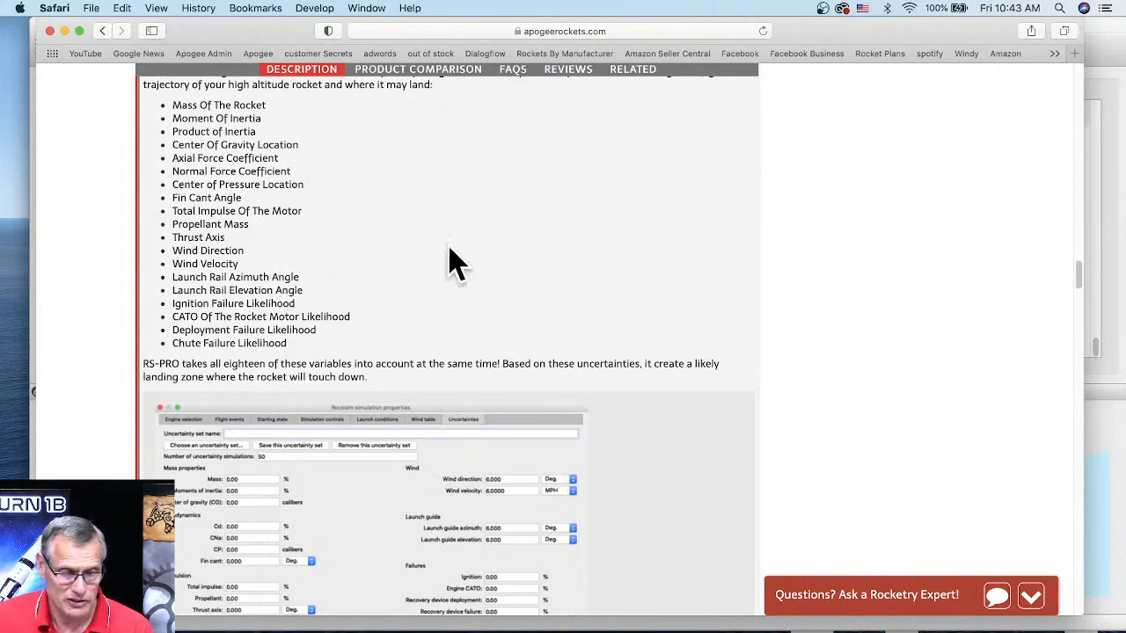
scroll(479, 260, down, 5)
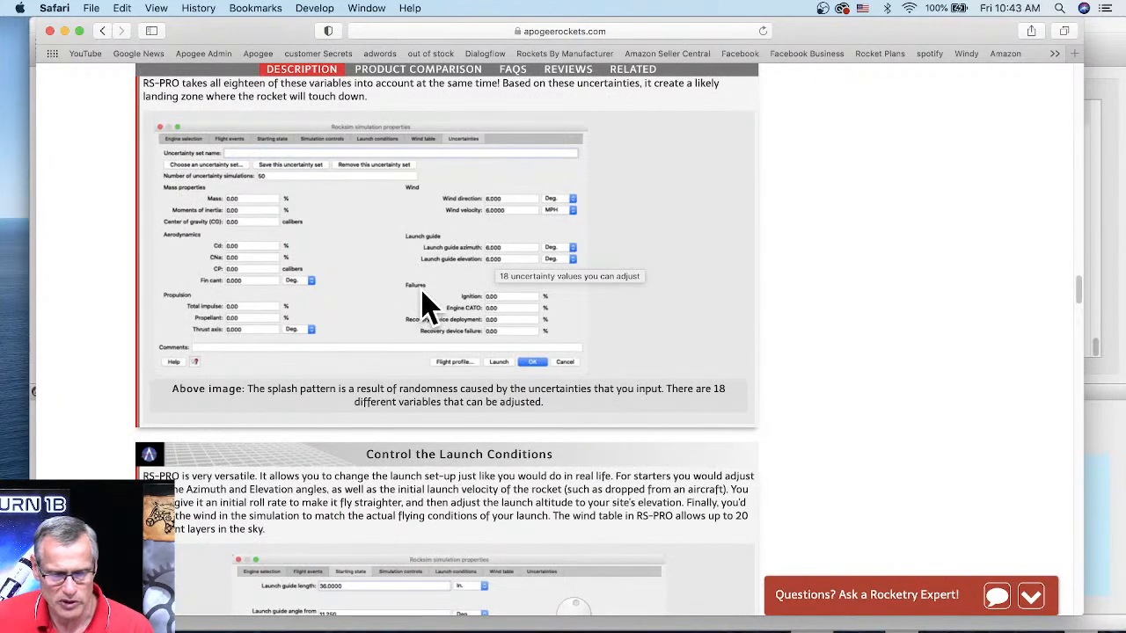
- Review the product page's sections on launch conditions, custom flight parameters, landing point details and the Google Earth splash pattern
scroll(743, 316, down, 5)
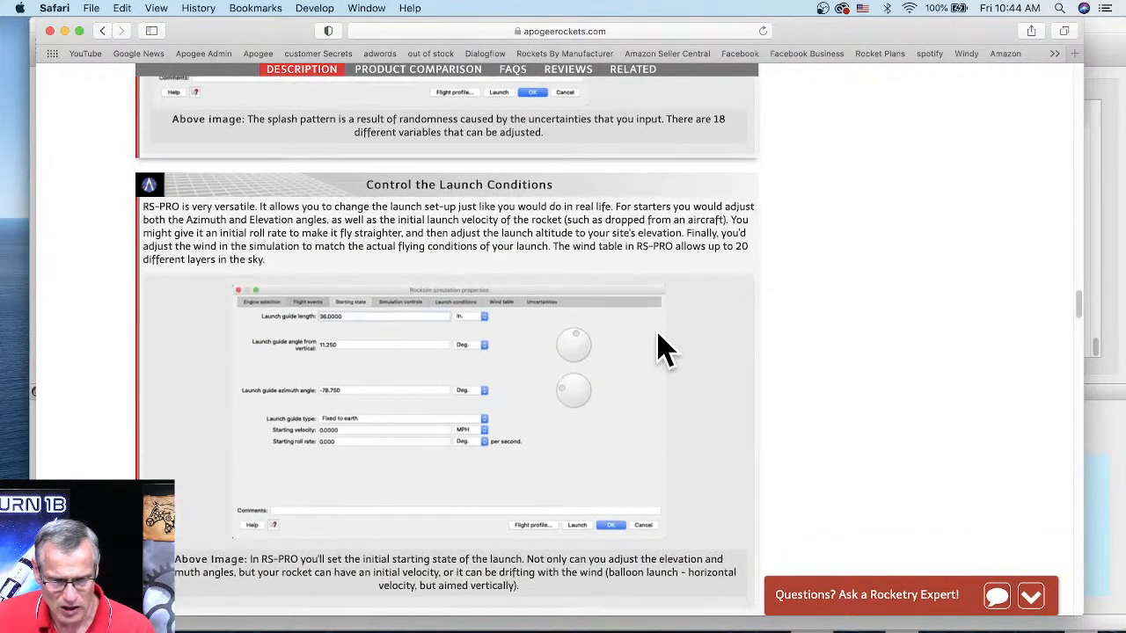
scroll(666, 356, down, 2)
scroll(665, 343, down, 10)
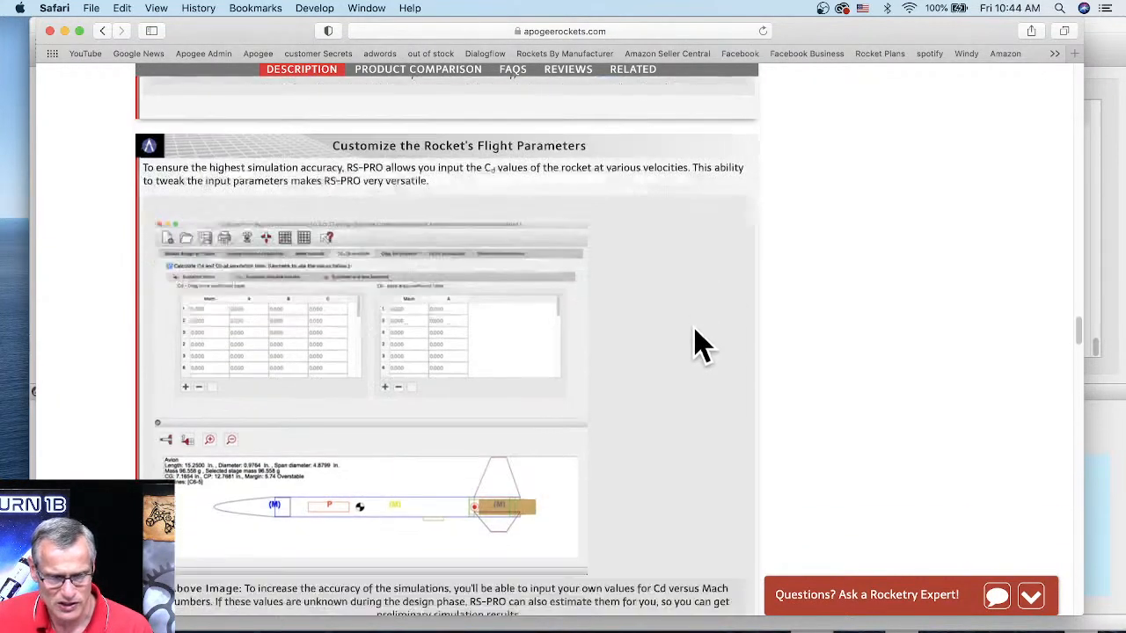
scroll(799, 302, down, 7)
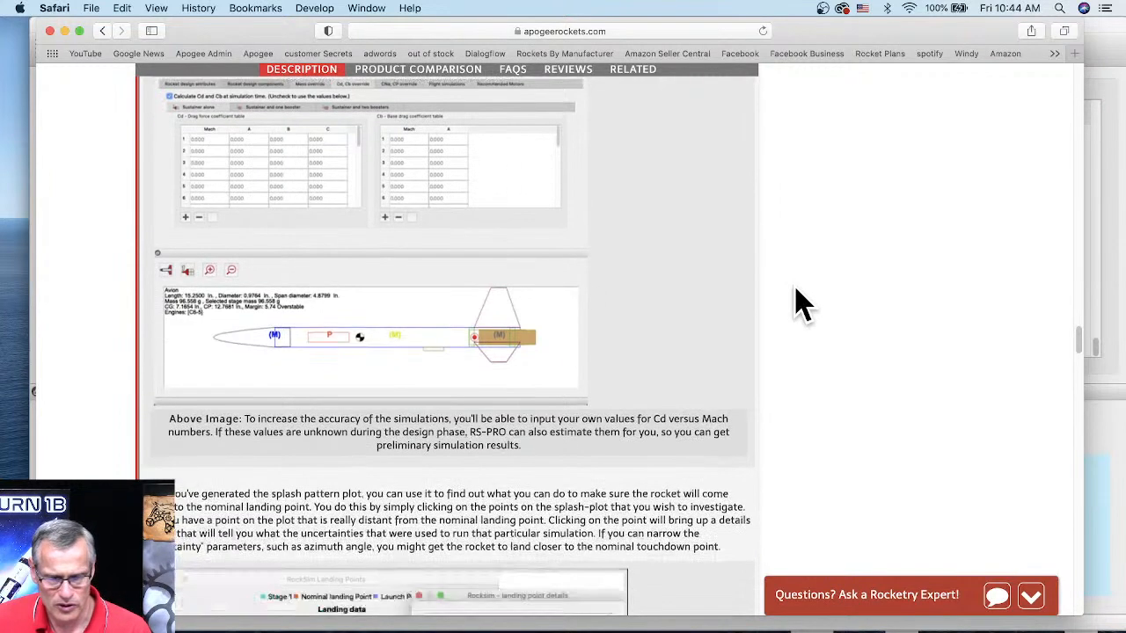
scroll(761, 317, down, 1)
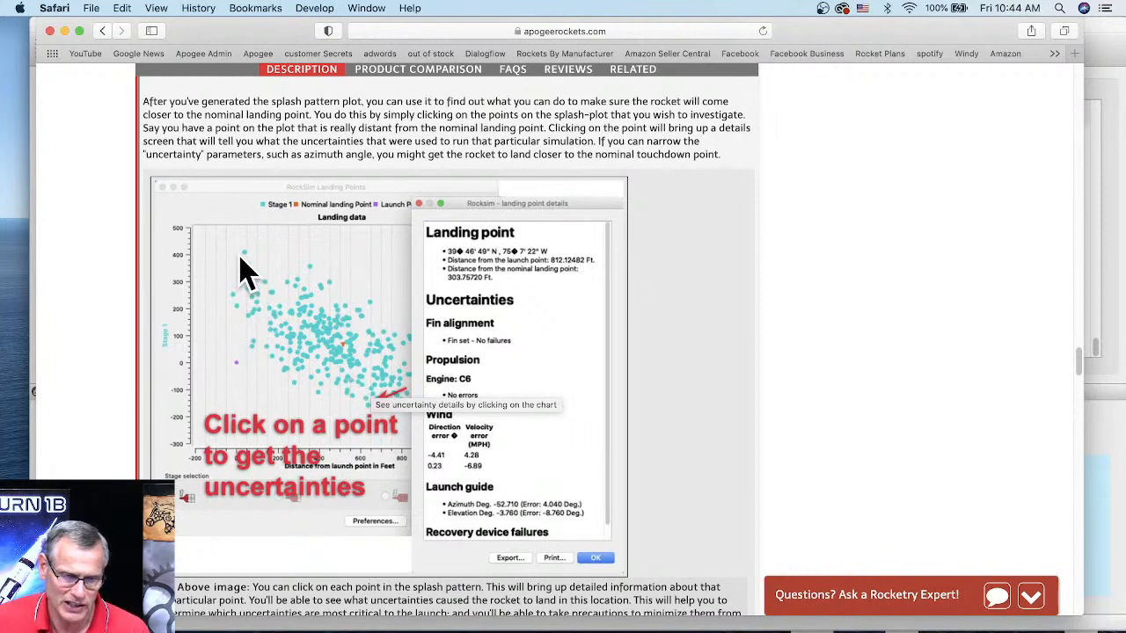
scroll(809, 303, down, 10)
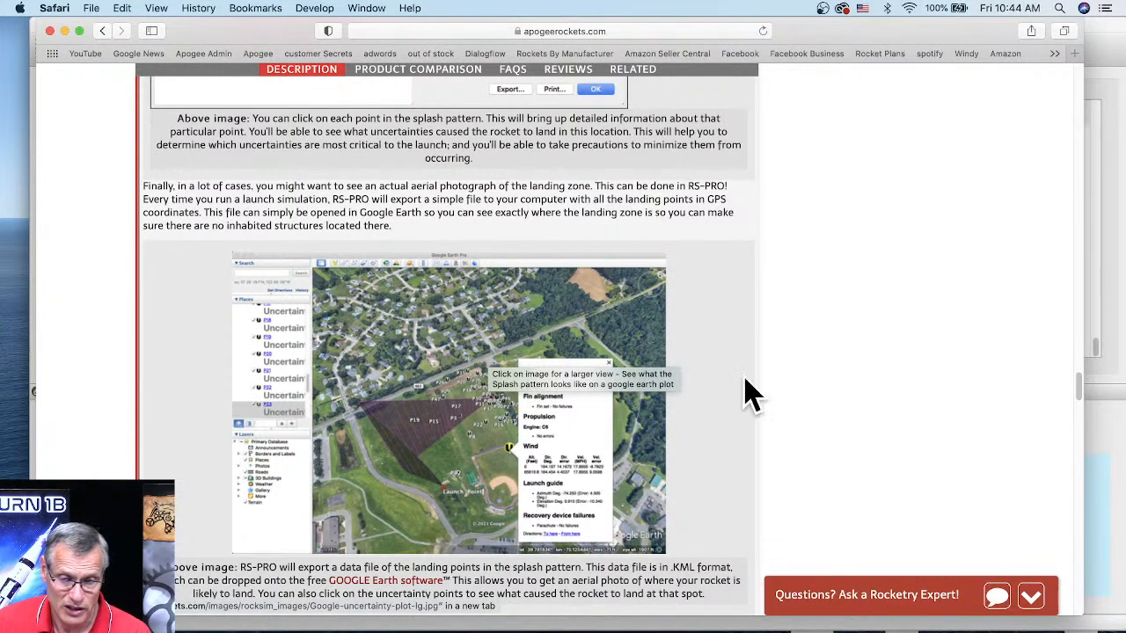
- View the enlarged Google Earth uncertainty plot, return to the product page, and examine the annotated Google Earth trajectory image
scroll(774, 320, down, 2)
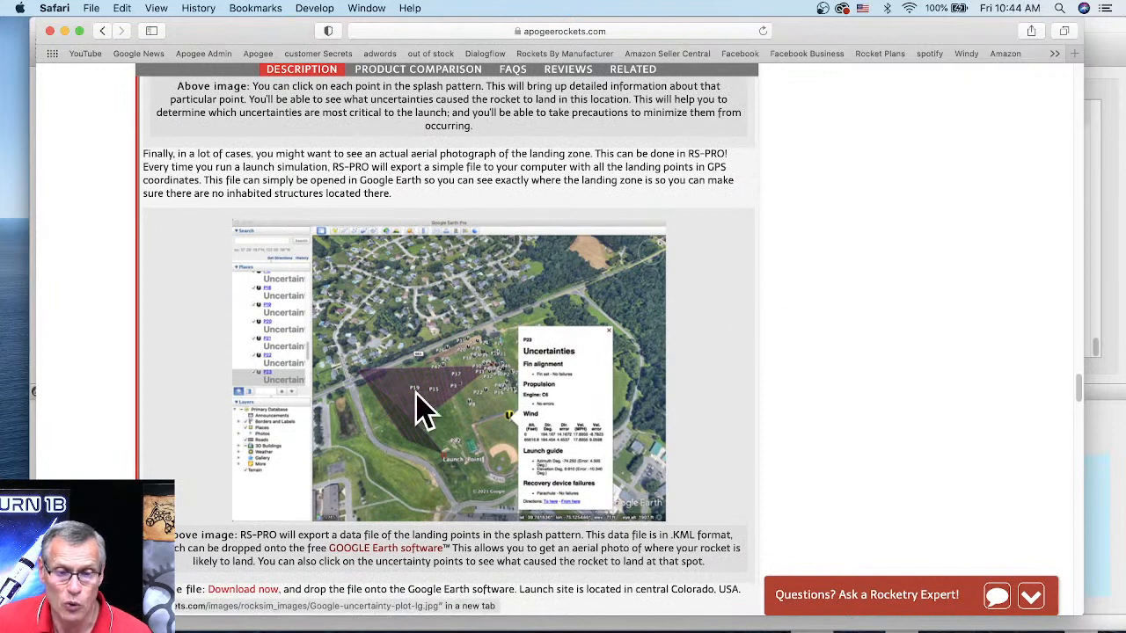
click(480, 387)
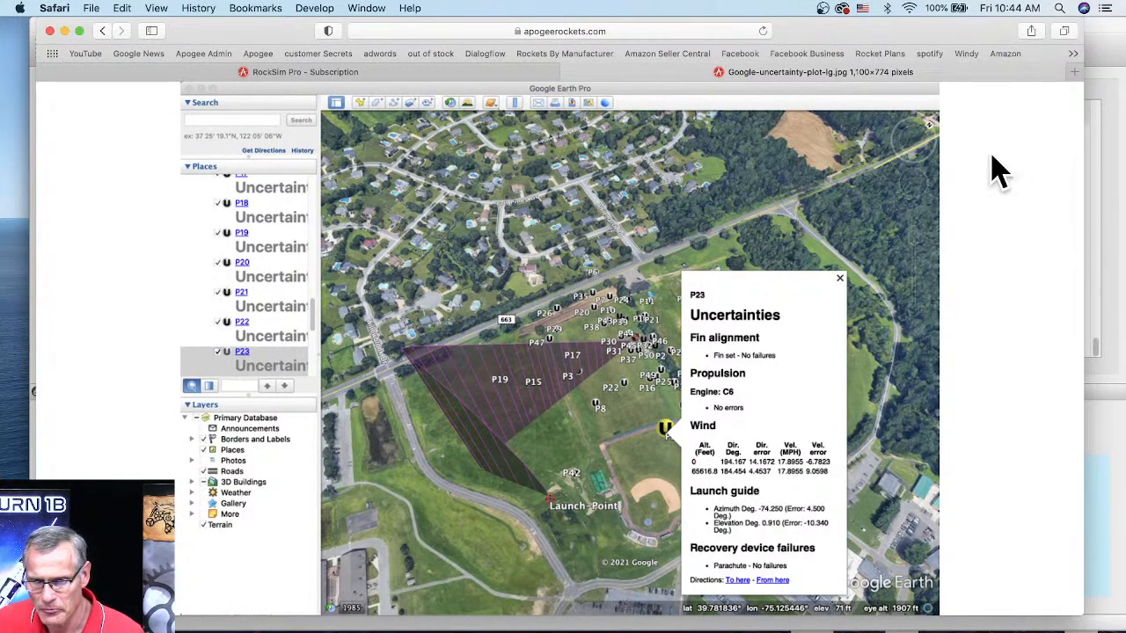
click(576, 85)
scroll(835, 284, down, 5)
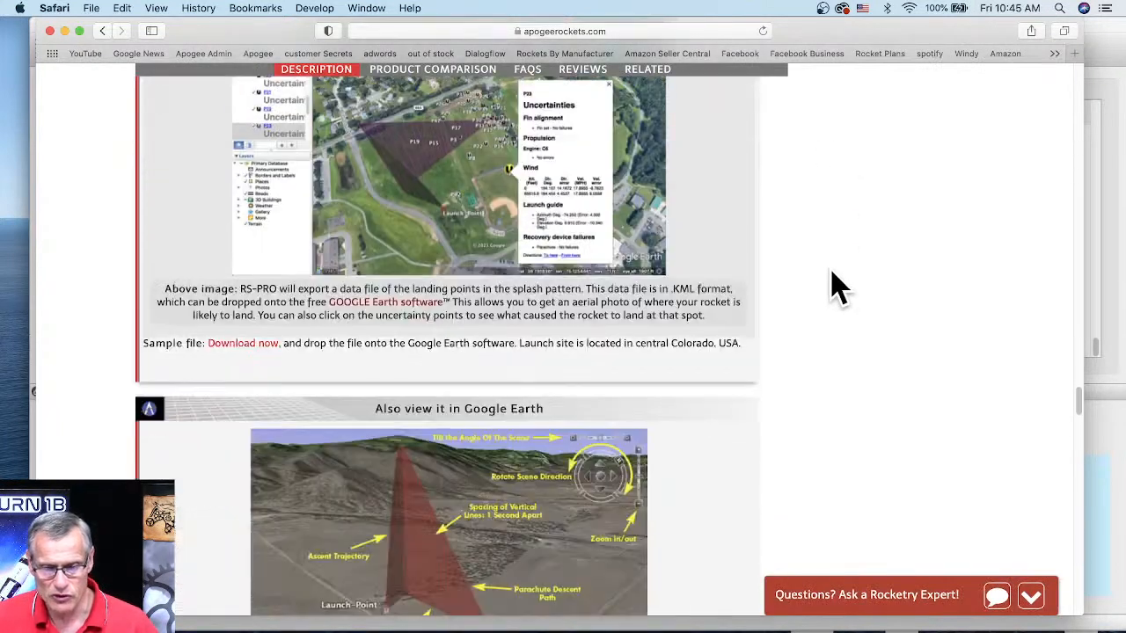
scroll(836, 284, down, 3)
scroll(836, 285, down, 1)
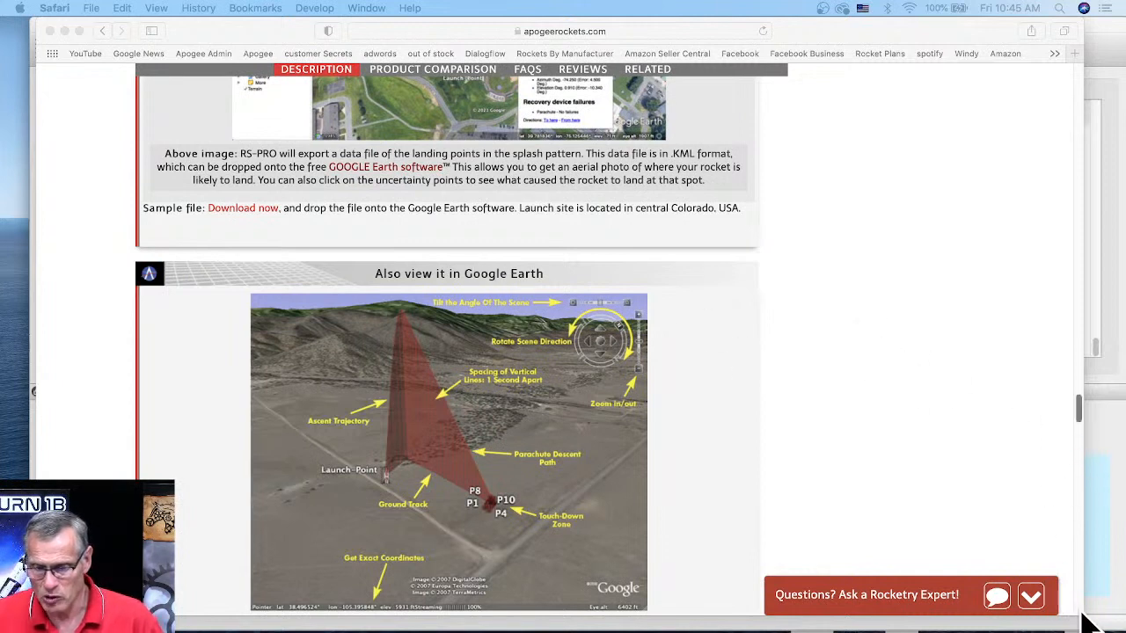
drag(1091, 622, 1098, 611)
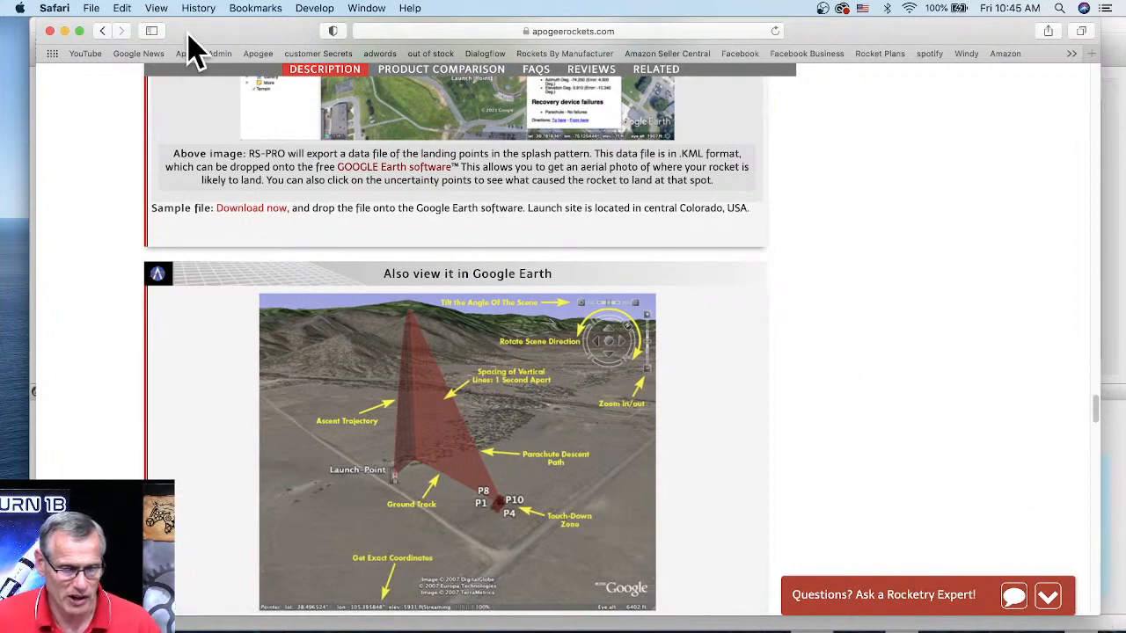
- Read the trajectory plot notes and the Commonly Asked Questions about RS-PRO, including its differences from RockSim, accuracy, limitations and restrictions
scroll(800, 308, down, 5)
scroll(791, 304, down, 5)
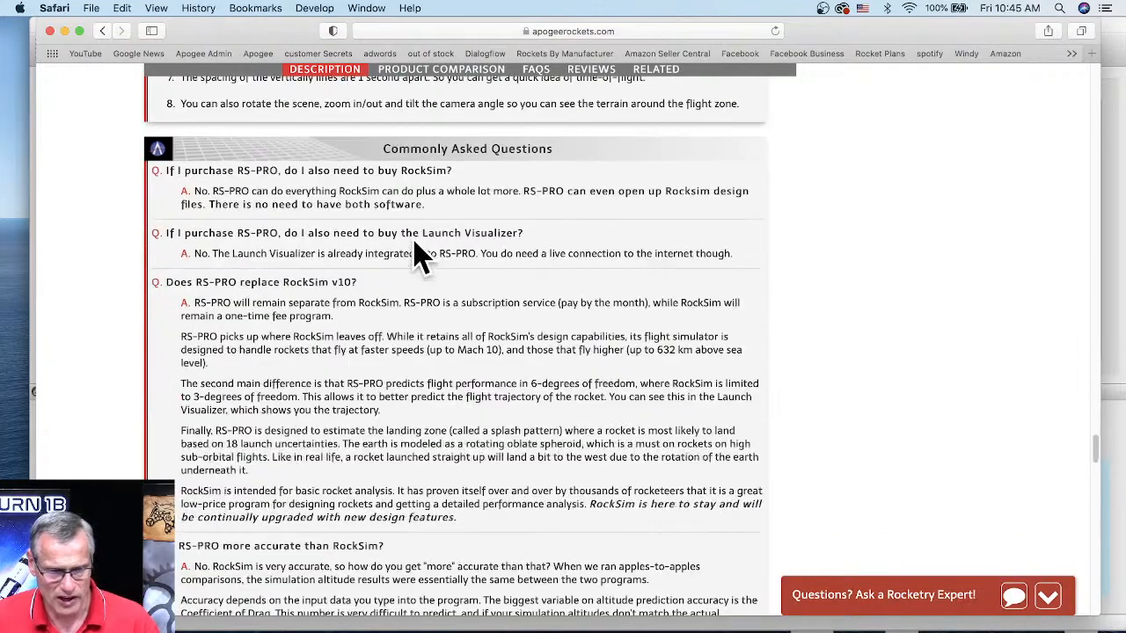
scroll(431, 256, down, 4)
scroll(440, 261, down, 1)
scroll(436, 259, up, 7)
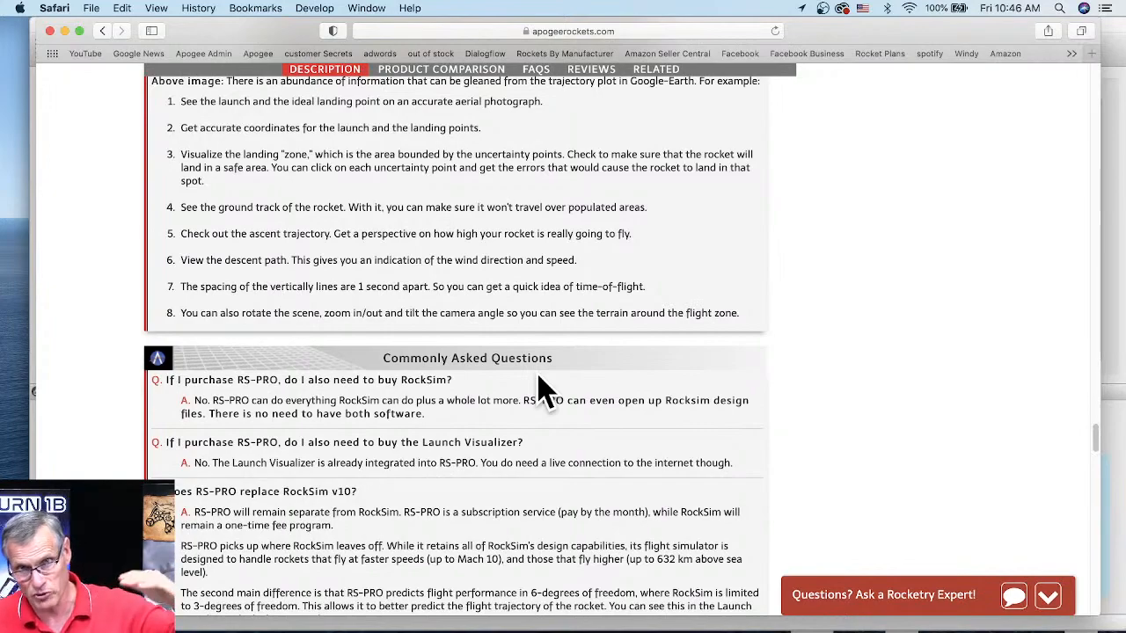
scroll(558, 331, down, 5)
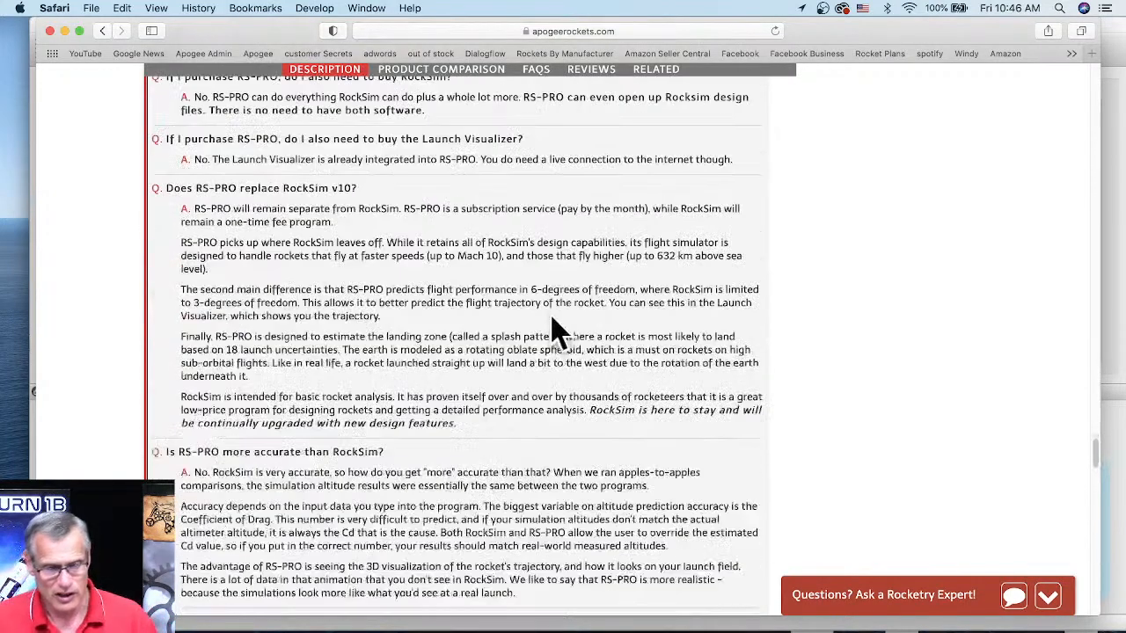
scroll(792, 312, down, 9)
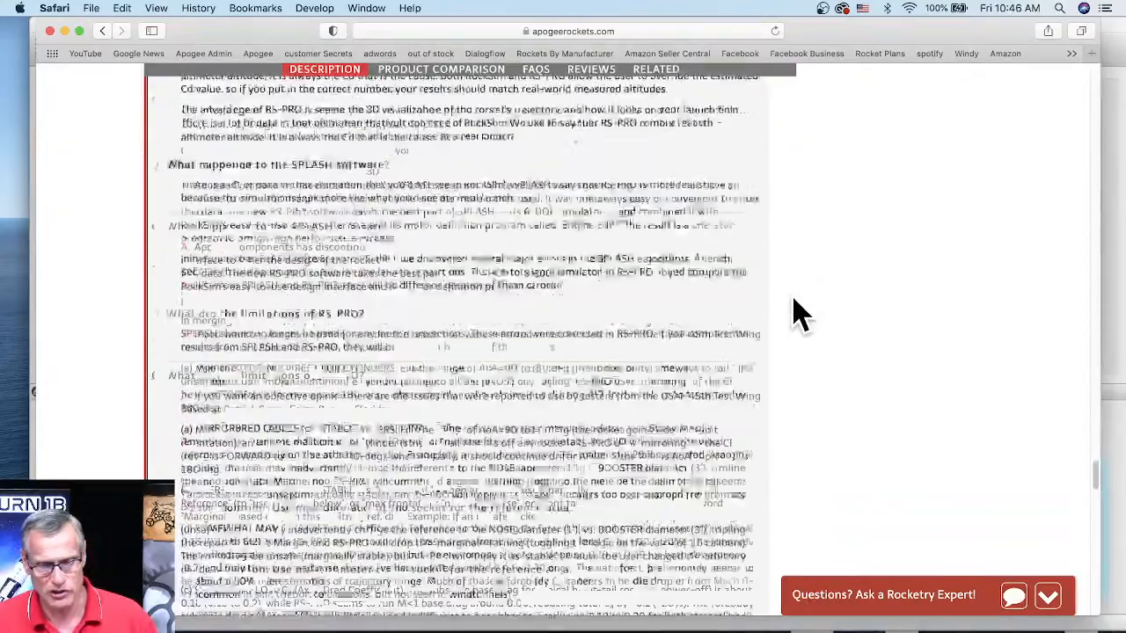
scroll(826, 195, down, 15)
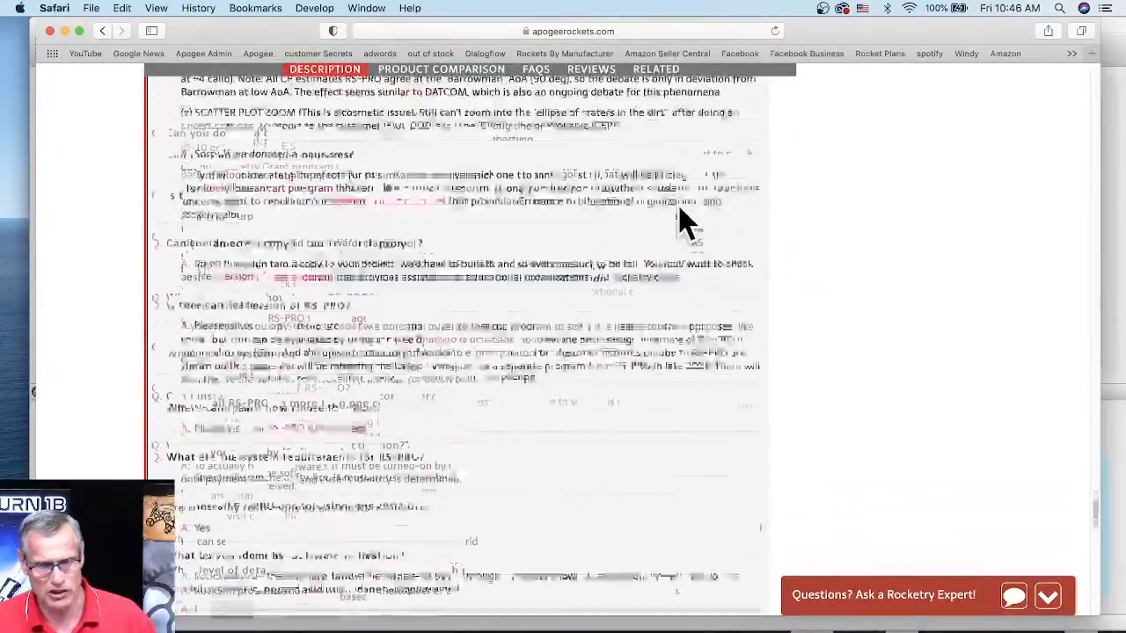
scroll(679, 202, down, 8)
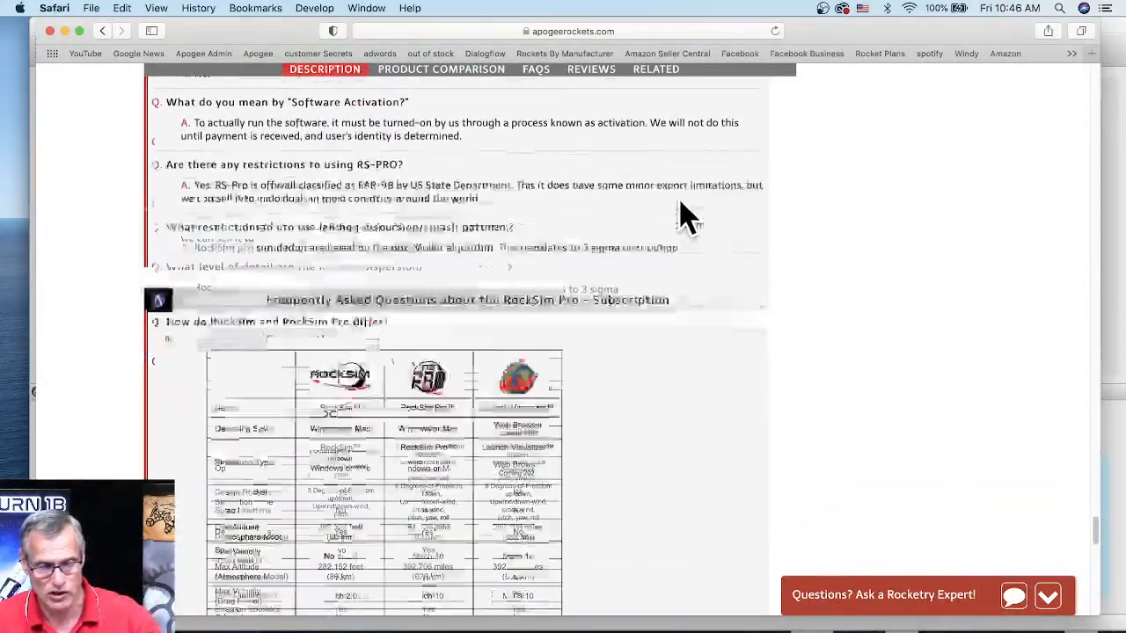
- Examine the FAQ table comparing RockSim, RockSim Pro and Launch Visualizer, including operating system, simulation type, splash patterns and altitude limits
scroll(681, 215, down, 2)
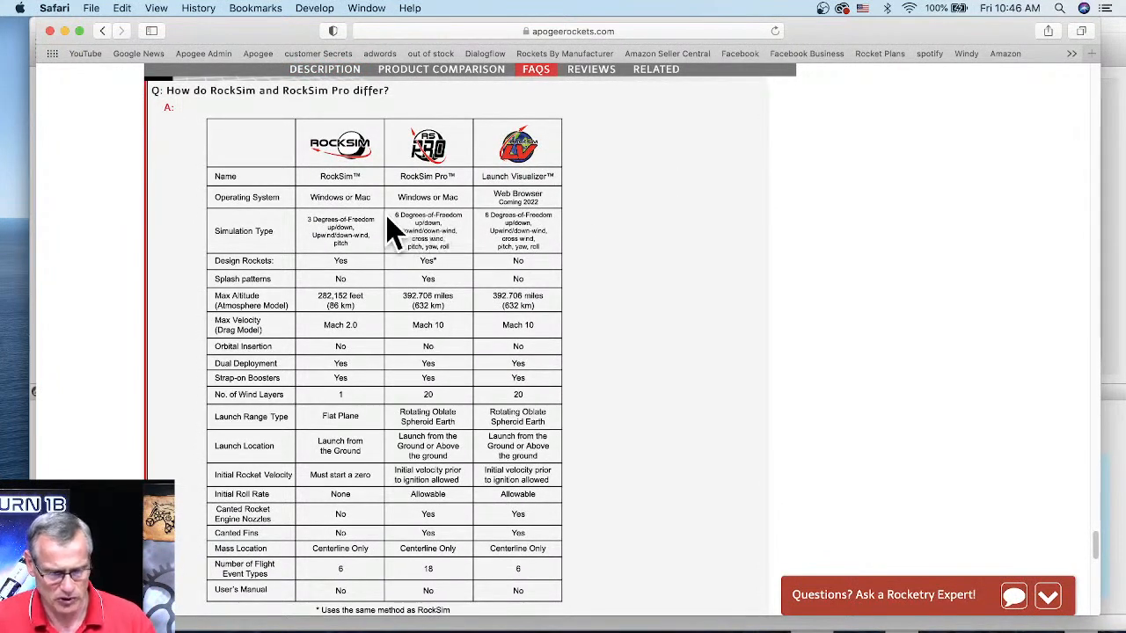
scroll(362, 236, up, 1)
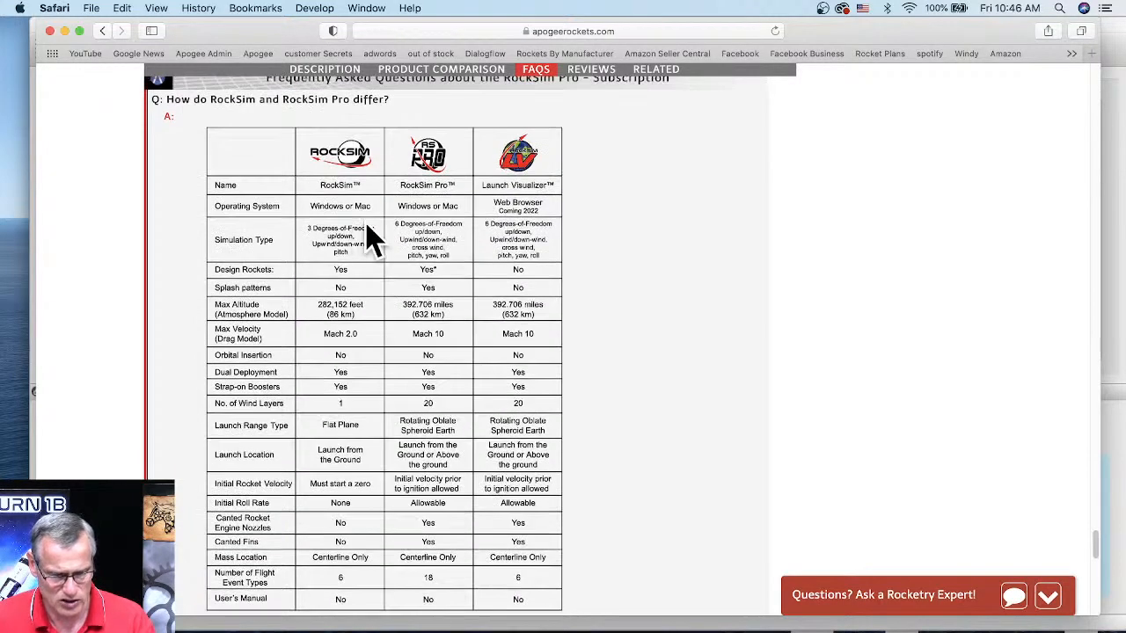
scroll(382, 233, up, 5)
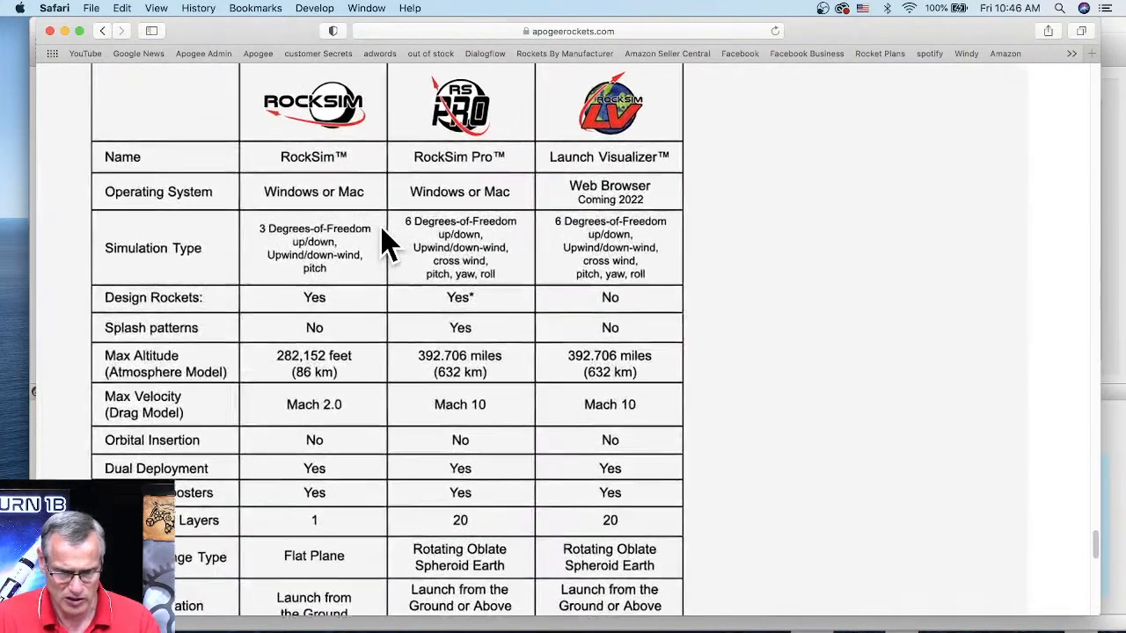
scroll(382, 237, left, 5)
scroll(381, 237, up, 4)
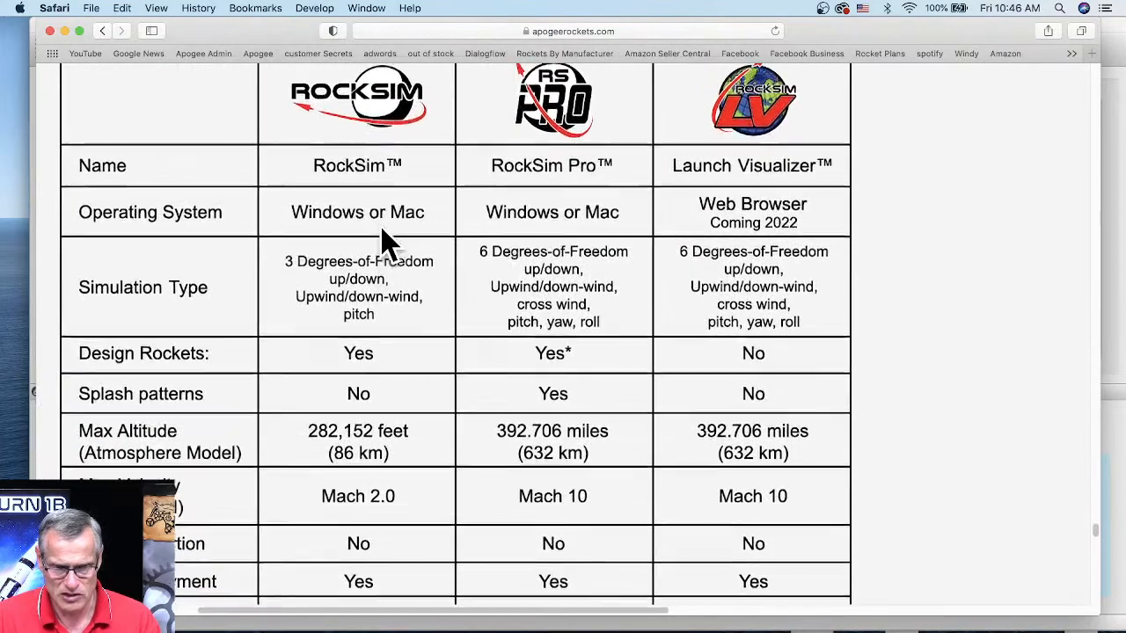
scroll(382, 233, left, 4)
scroll(382, 233, up, 2)
scroll(382, 233, down, 2)
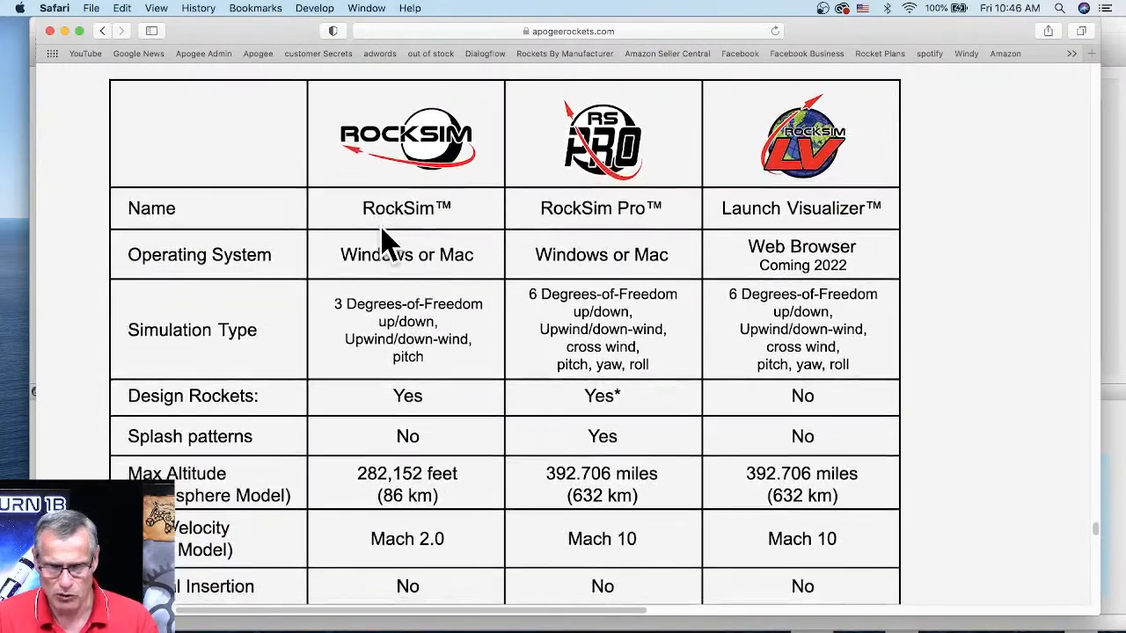
scroll(382, 242, left, 1)
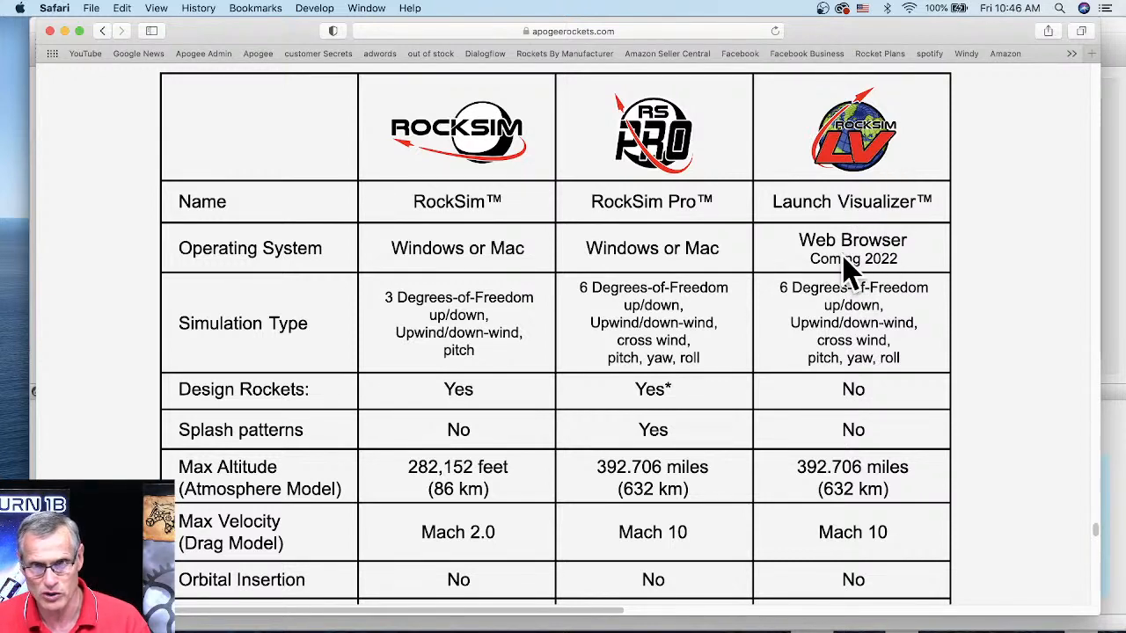
scroll(860, 282, down, 4)
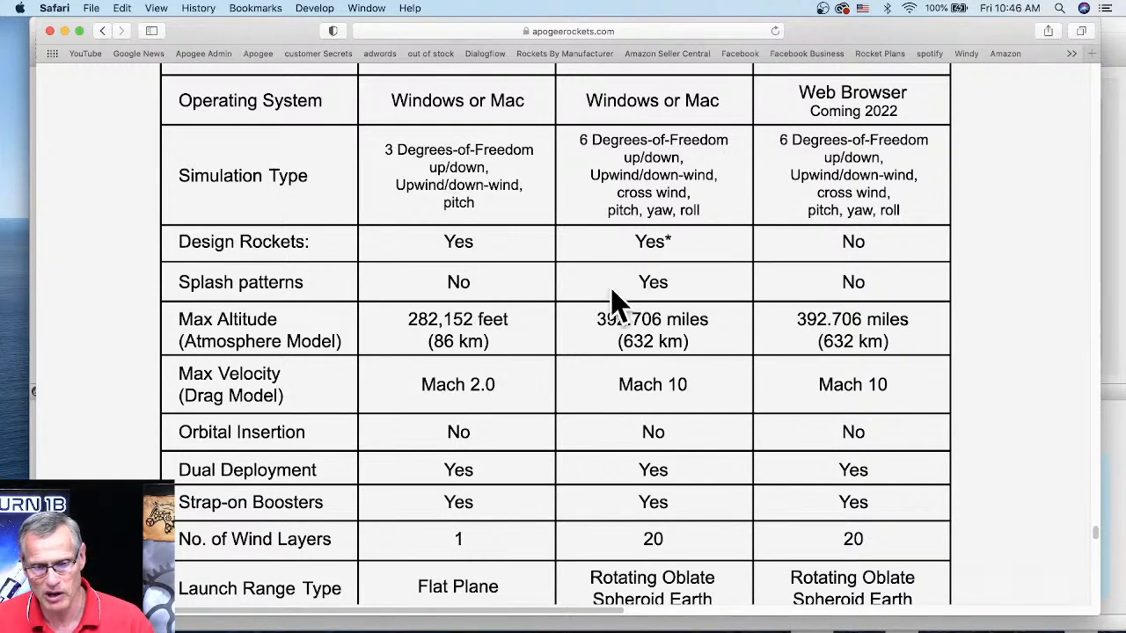
scroll(659, 352, down, 3)
scroll(659, 352, up, 7)
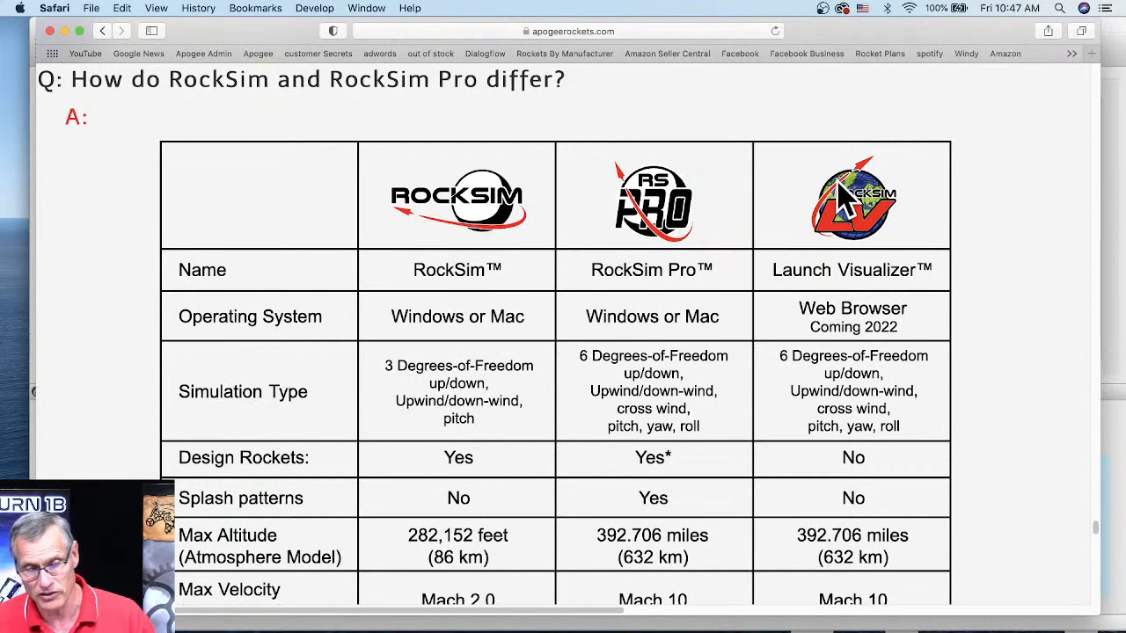
scroll(843, 282, up, 1)
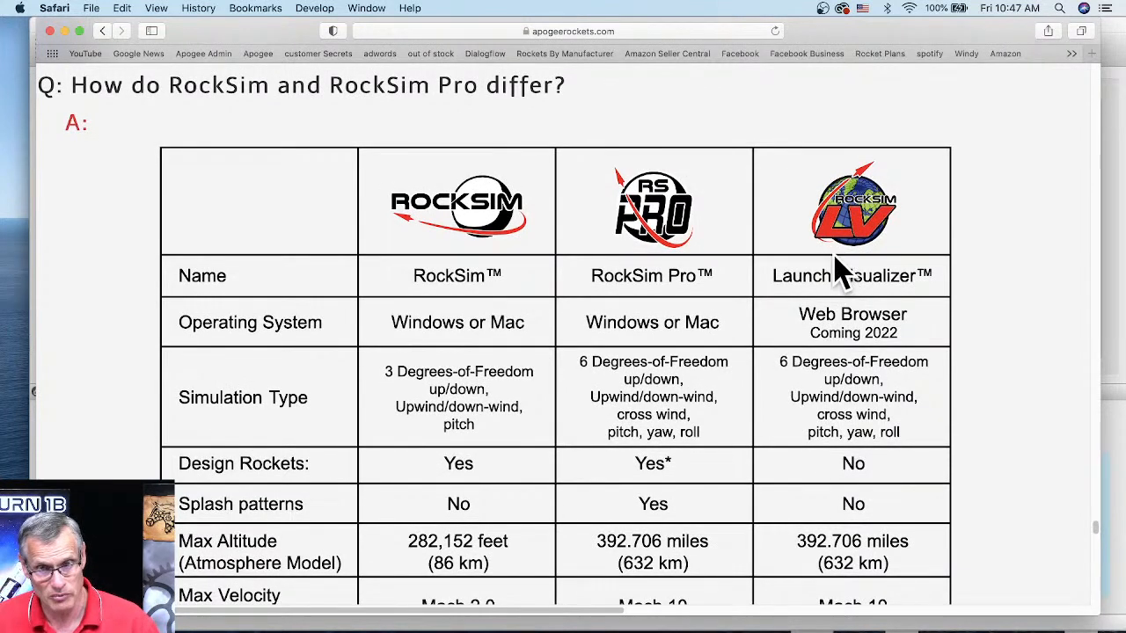
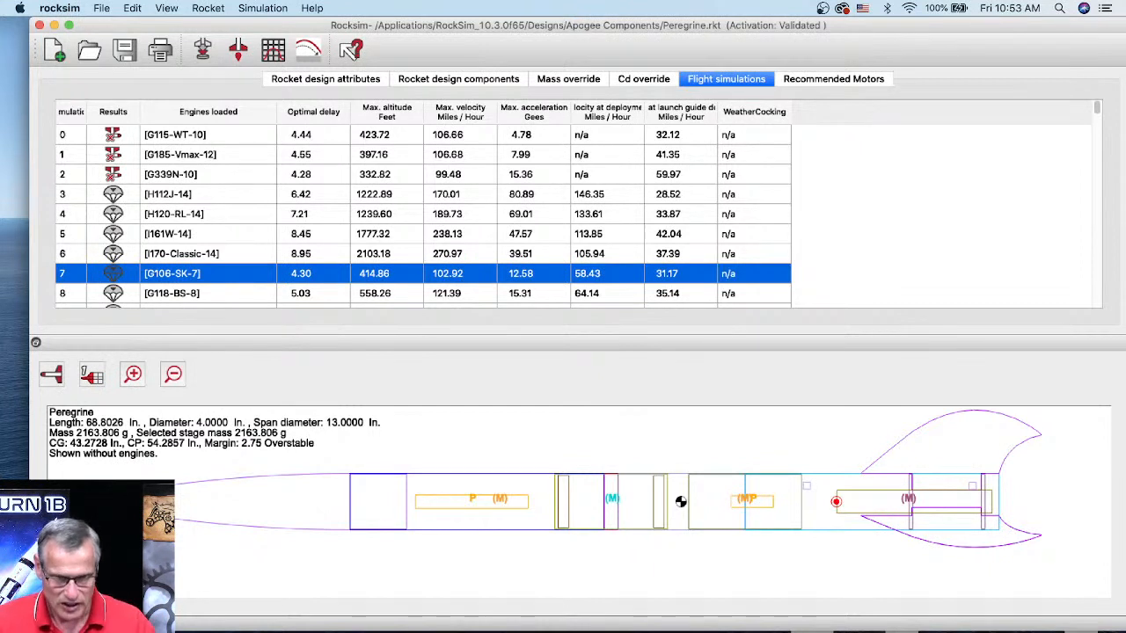
- In RockSim, open the Midge-from-Apogee.rkt design from the Apogee Components folder without saving the changes to the Peregrine design
click(95, 53)
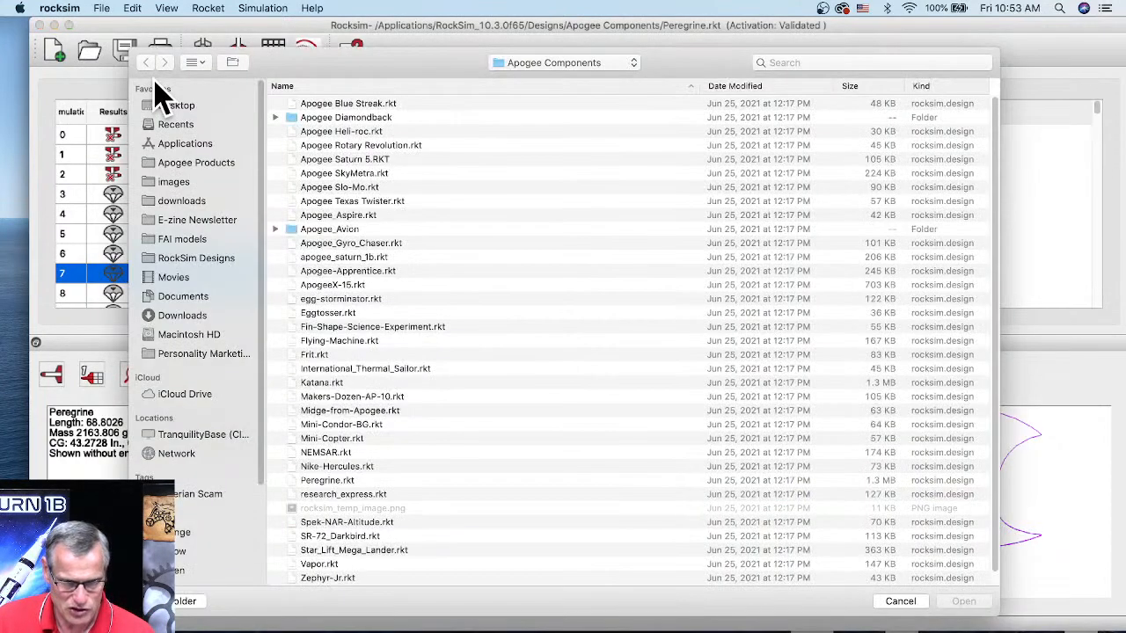
drag(294, 54, 287, 30)
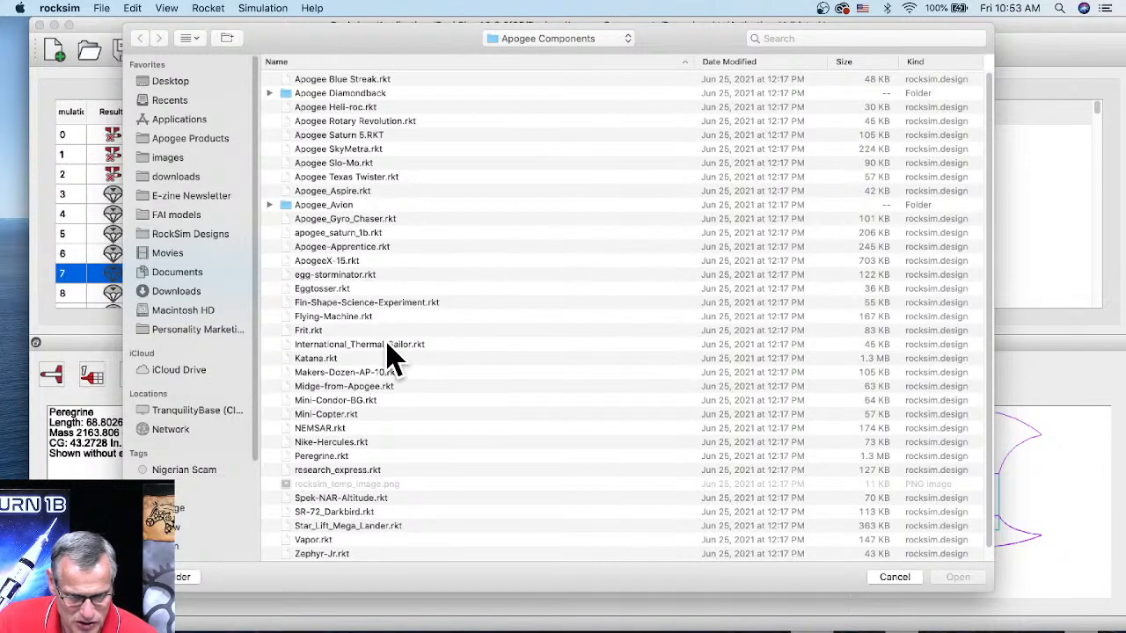
scroll(393, 356, down, 1)
scroll(394, 356, down, 2)
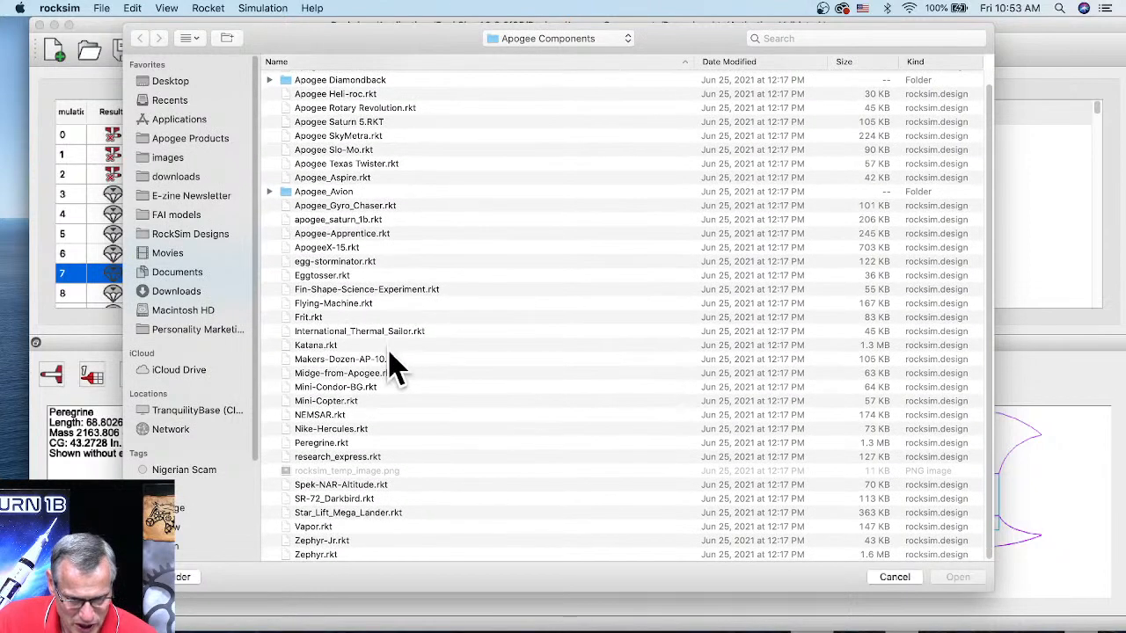
click(322, 374)
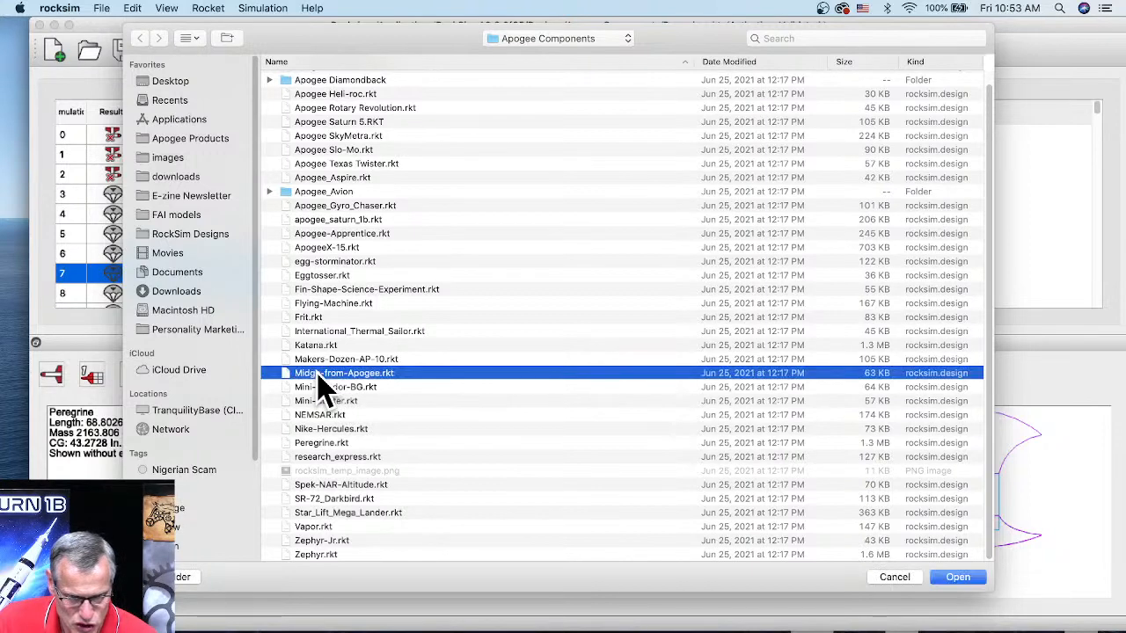
click(961, 579)
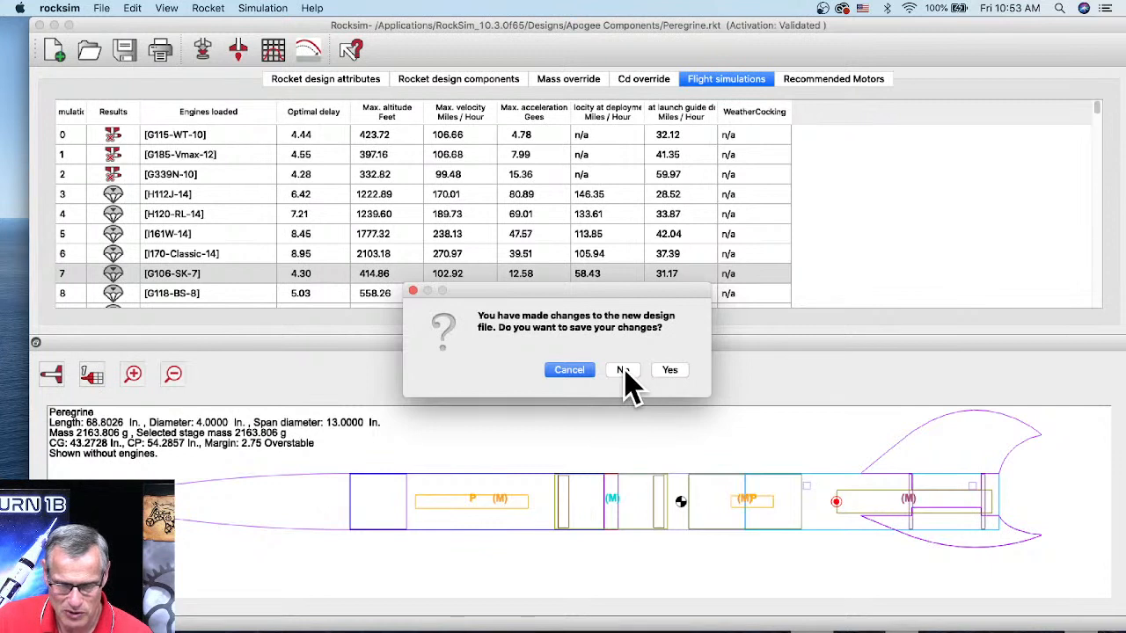
click(623, 370)
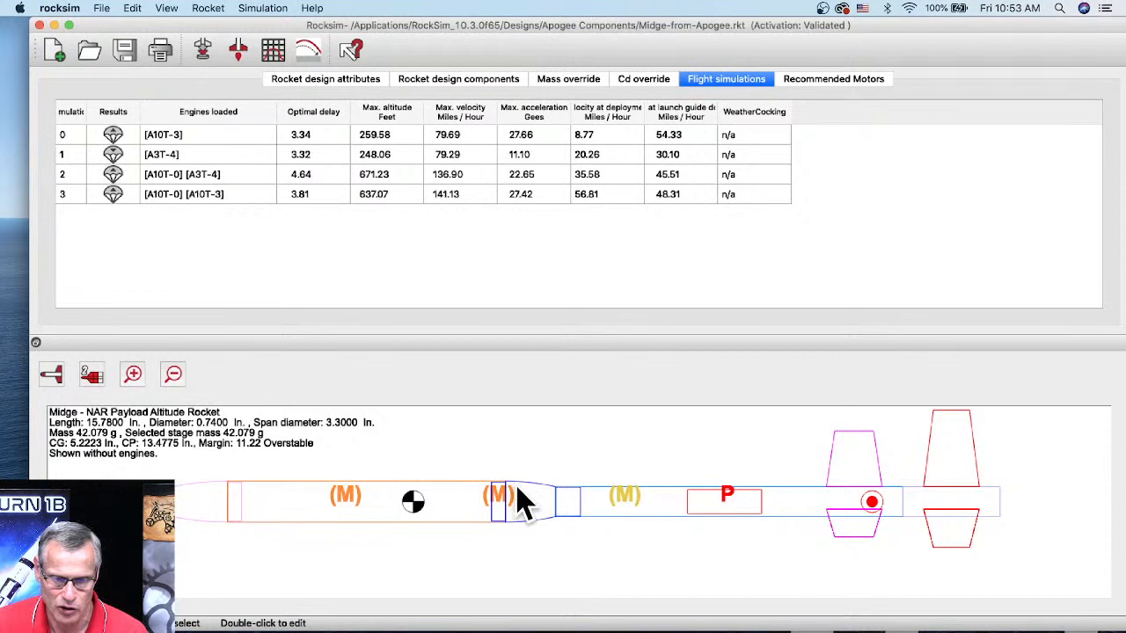
- Open the Midge sustainer's Transition component for editing
scroll(518, 488, up, 5)
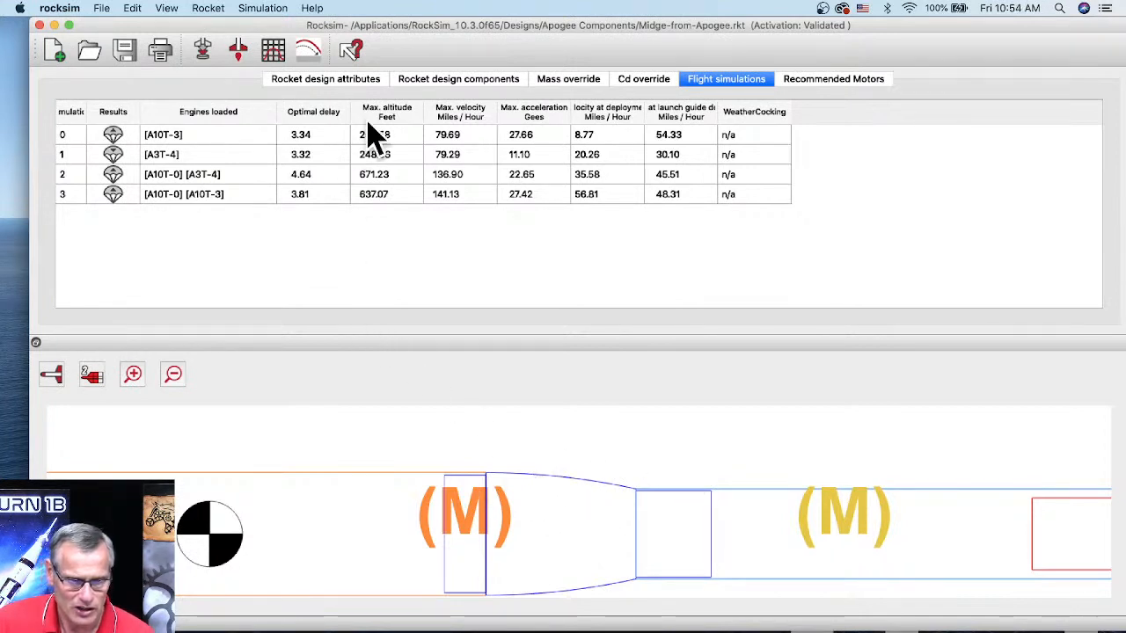
click(440, 78)
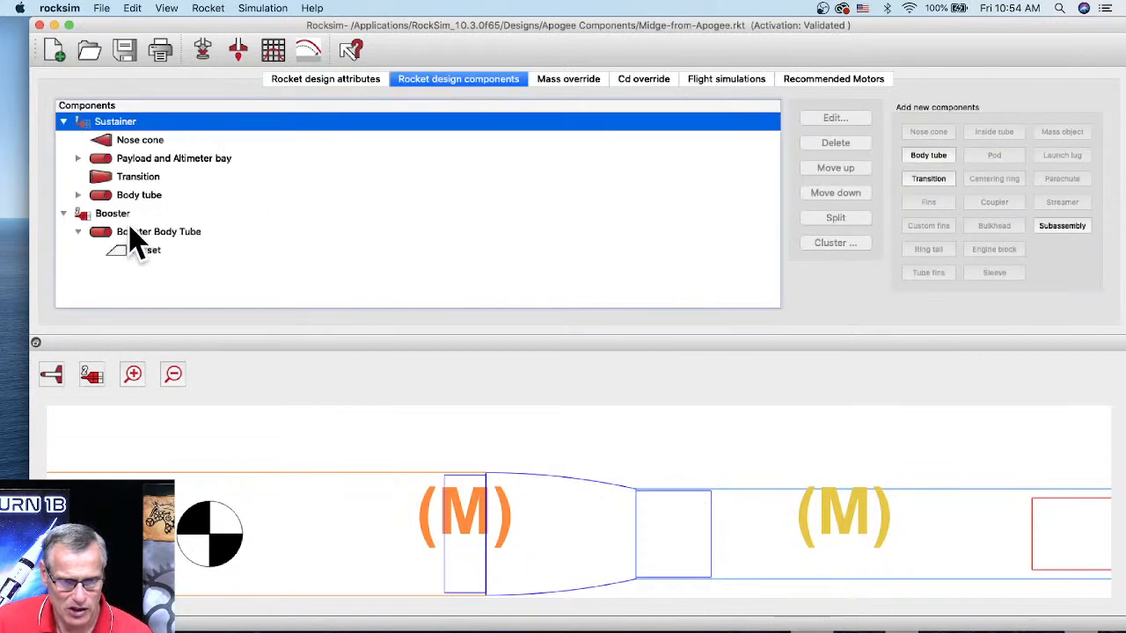
click(99, 180)
double_click(99, 180)
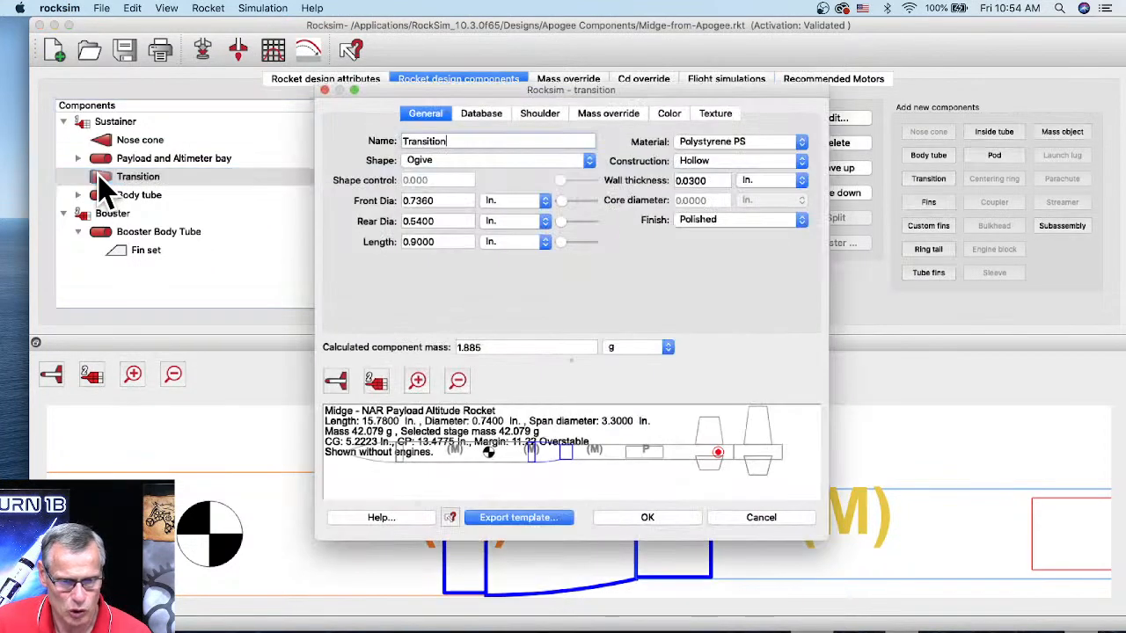
- Try the Conical shape on the Midge's Transition component and close its editor without saving the change
drag(383, 92, 267, 27)
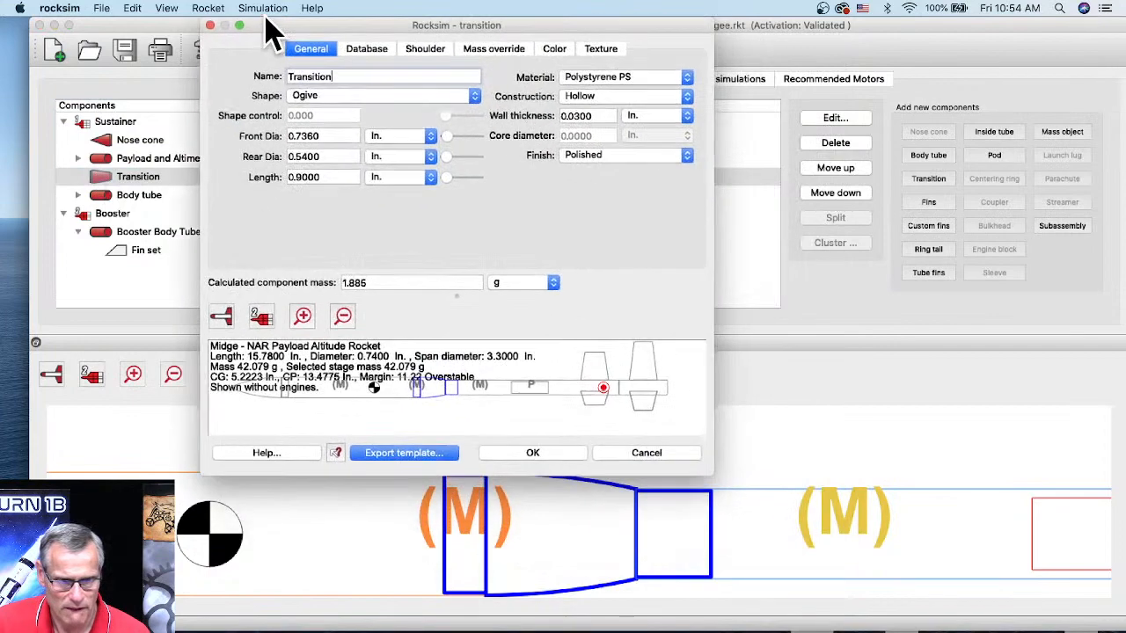
mouse_move(732, 483)
mouse_down()
mouse_move(1018, 568)
mouse_move(1092, 616)
mouse_up()
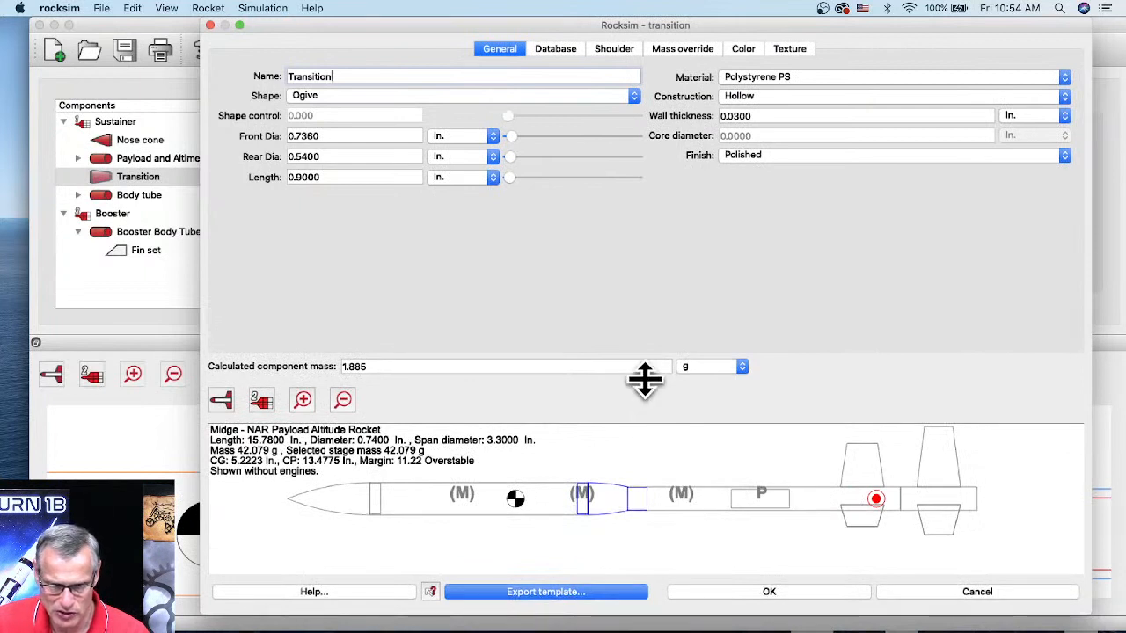
drag(644, 382, 644, 294)
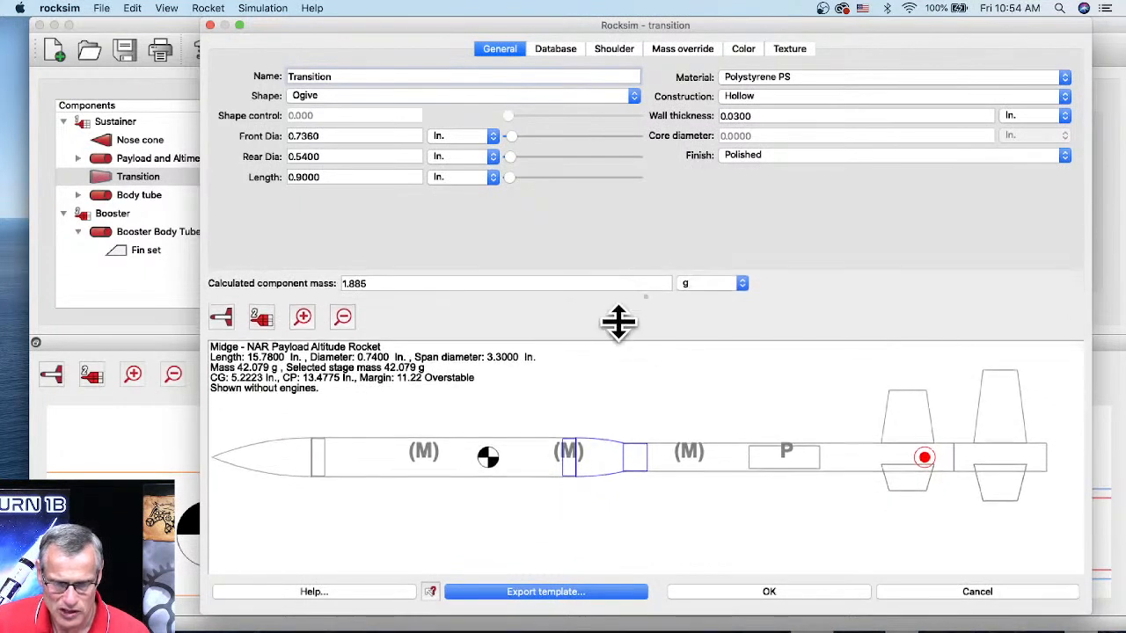
click(593, 454)
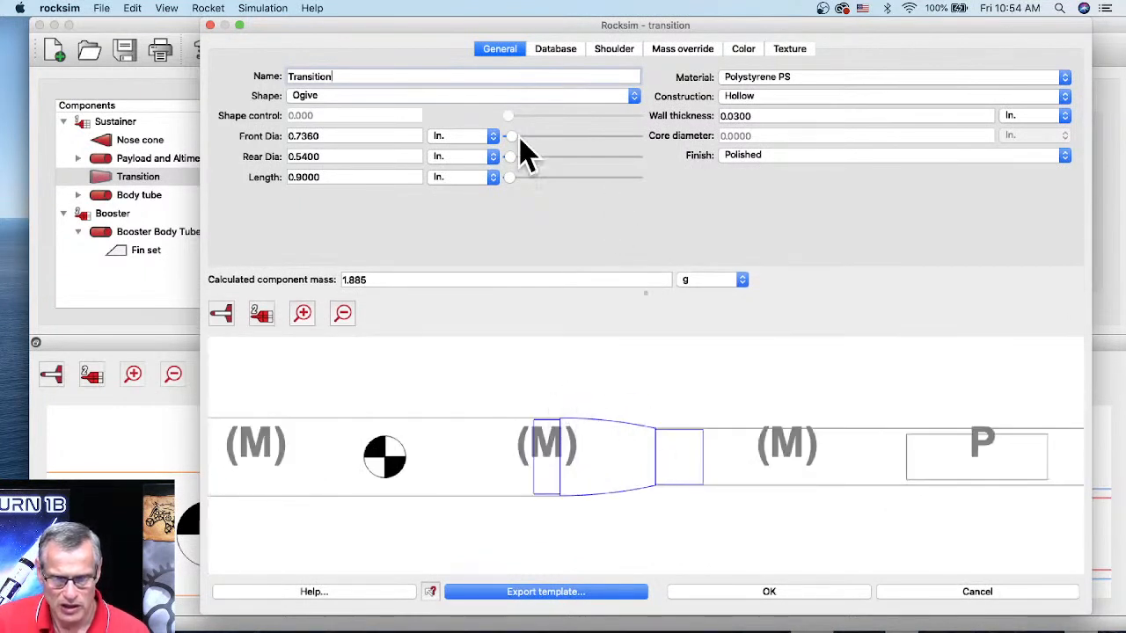
click(328, 98)
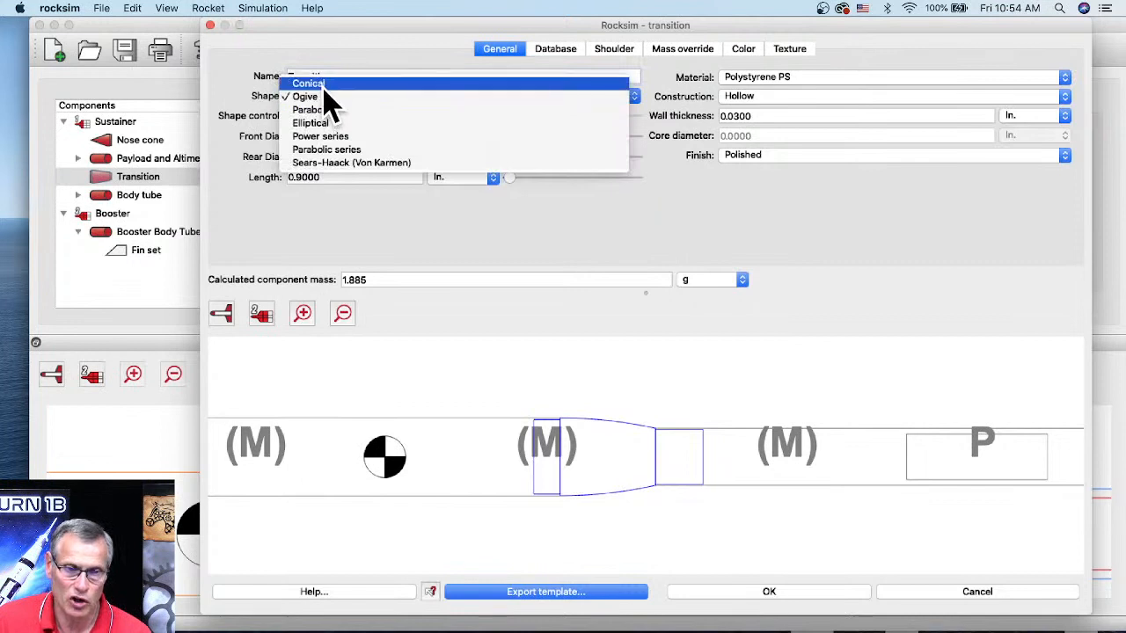
click(329, 102)
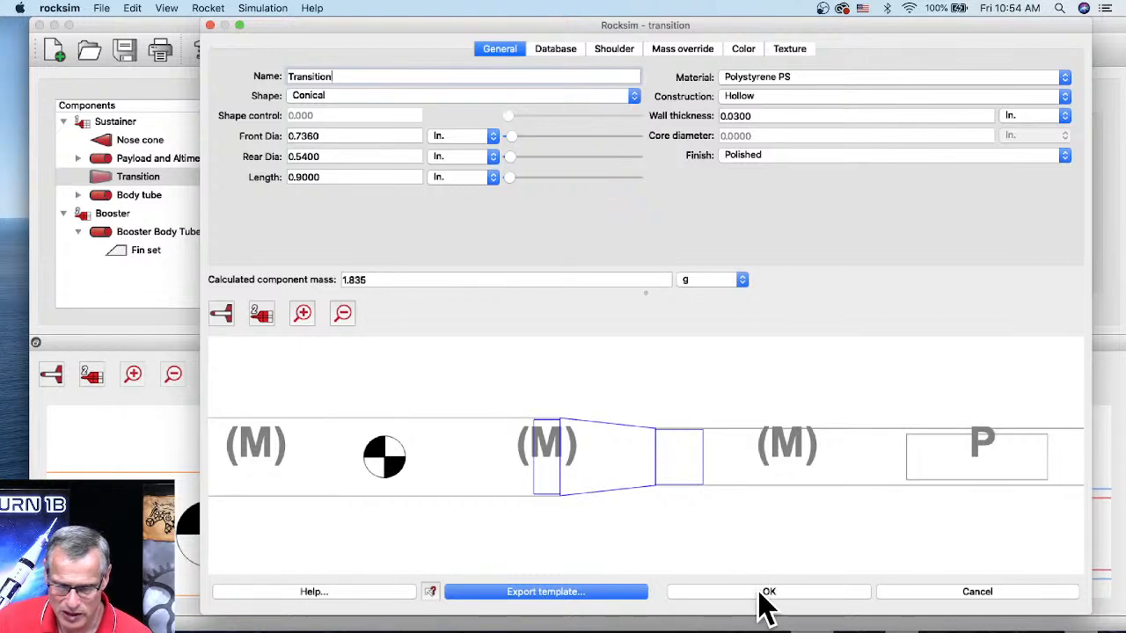
click(995, 604)
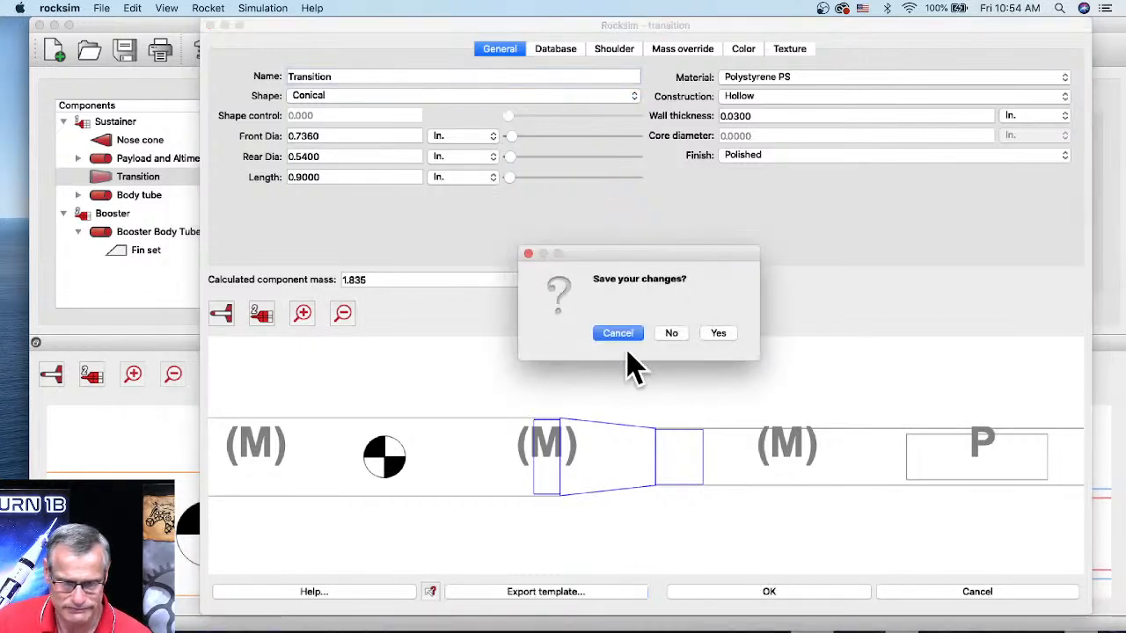
click(670, 334)
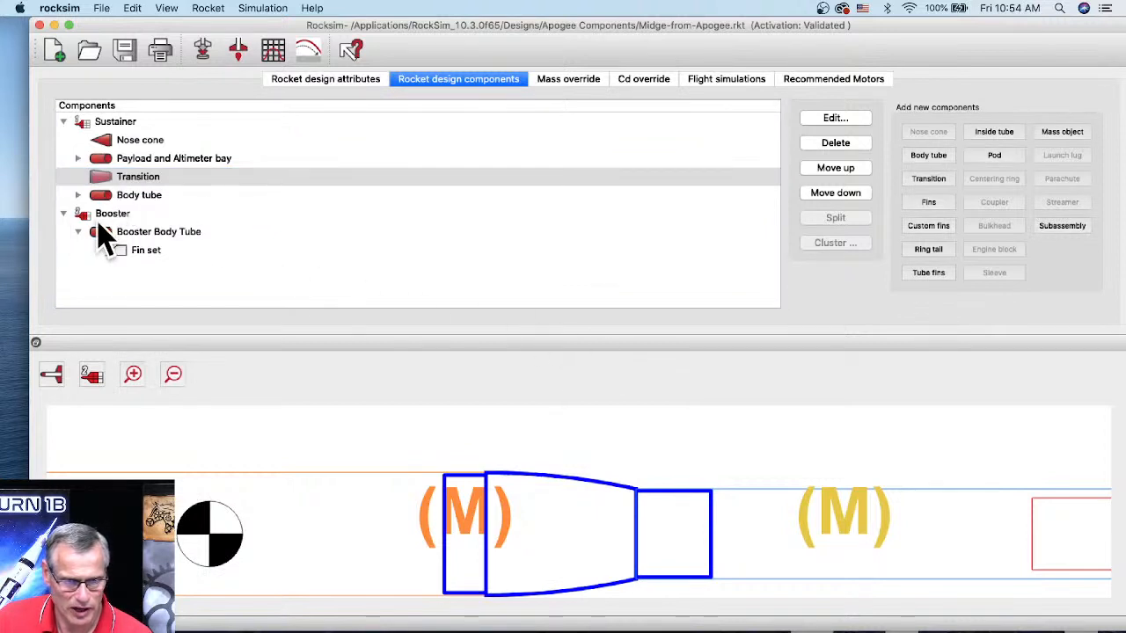
- Change the design to a single stage rocket, accepting the deletion of all booster stage components
click(125, 222)
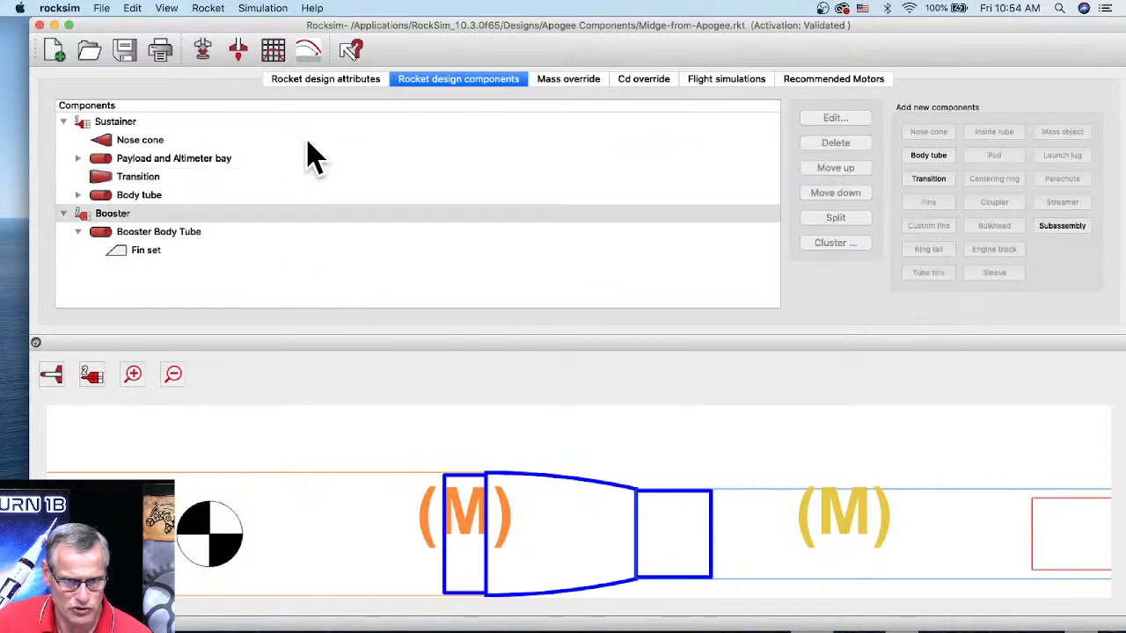
click(340, 80)
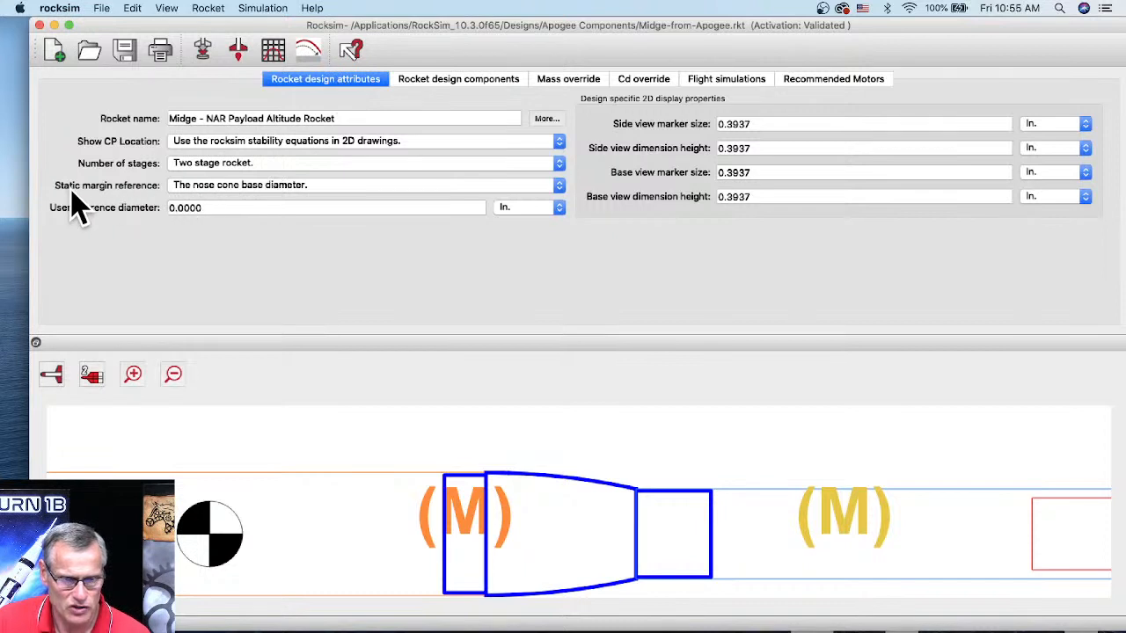
click(207, 167)
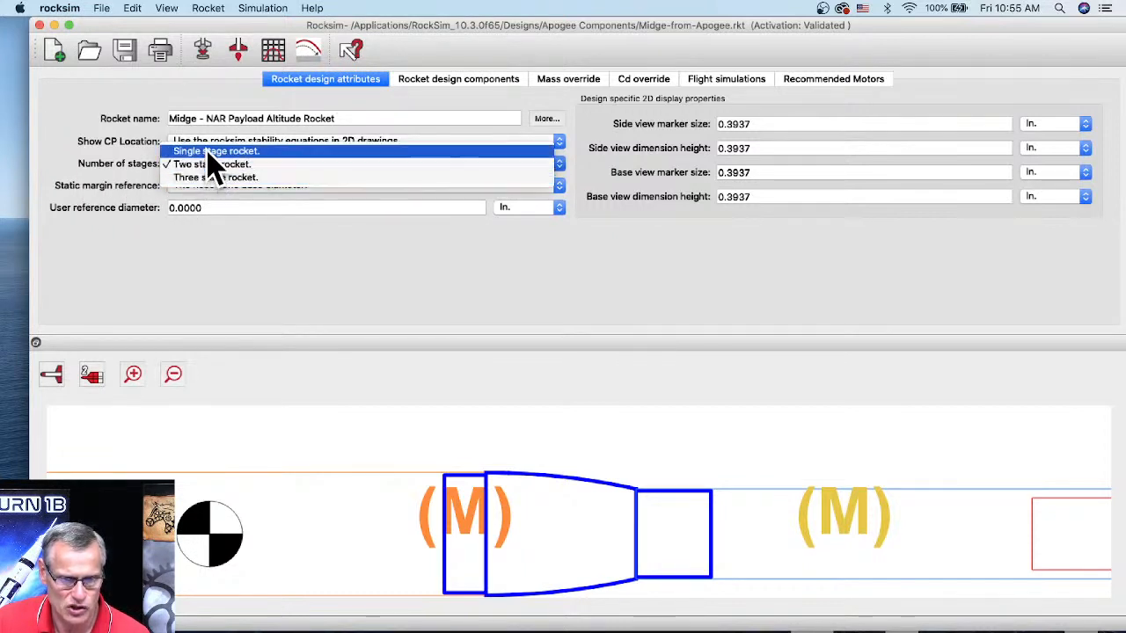
click(211, 153)
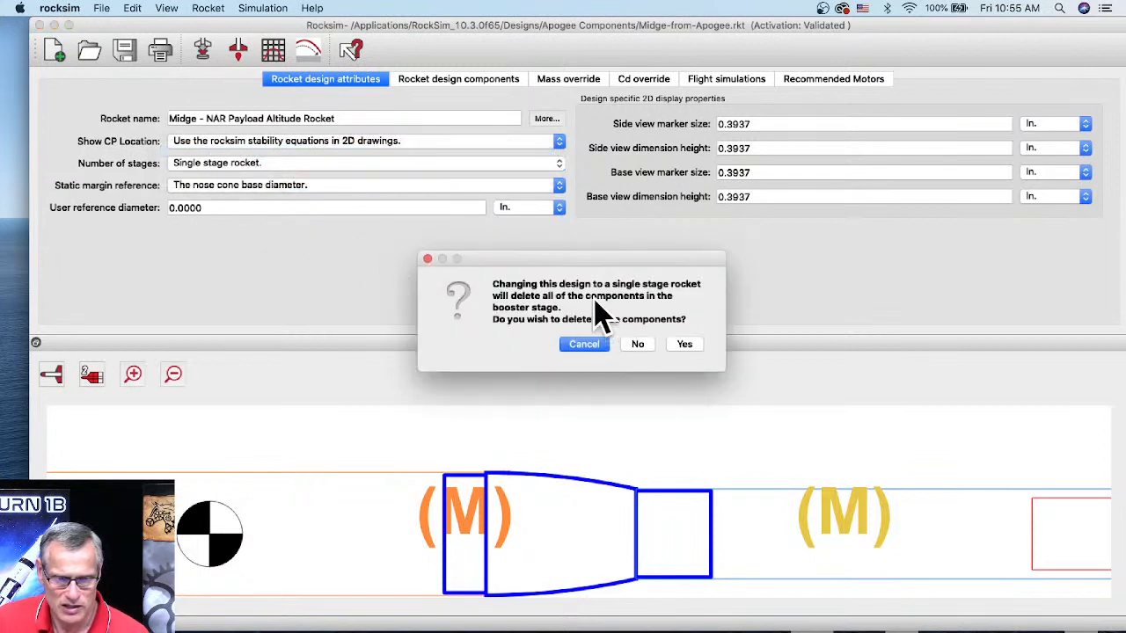
click(685, 345)
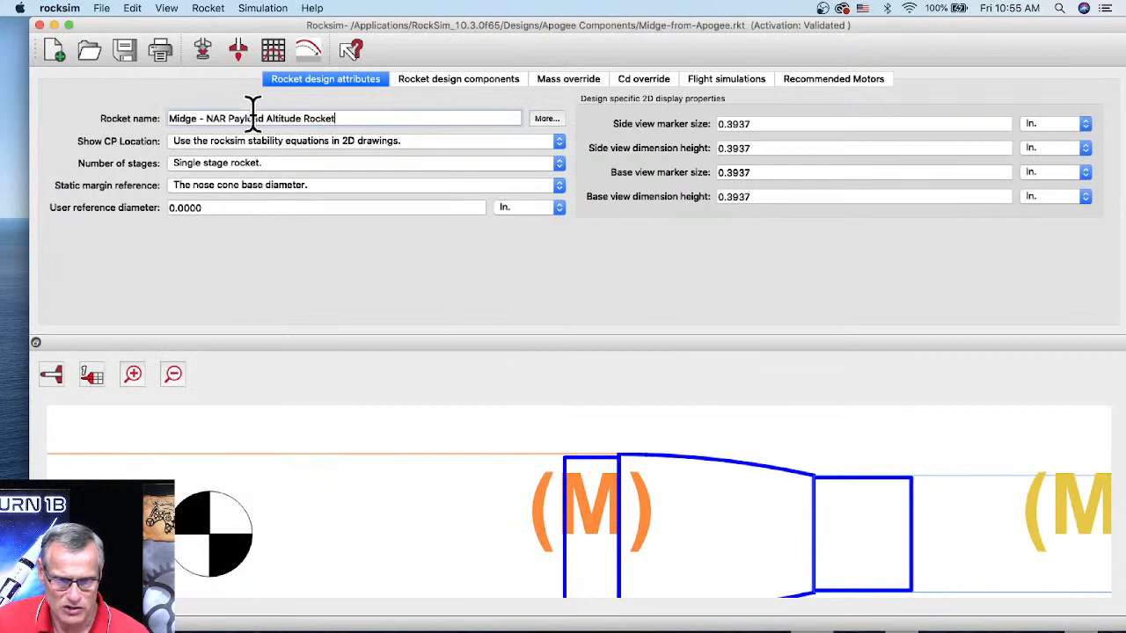
- Delete the Body tube and the Transition component from the sustainer
click(410, 82)
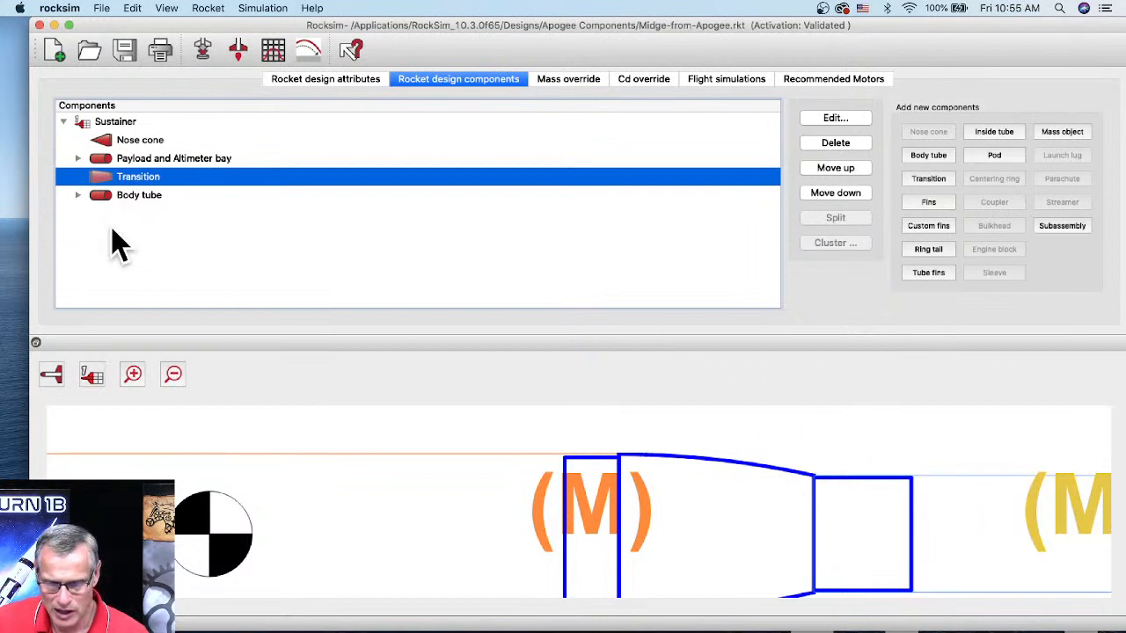
right_click(144, 195)
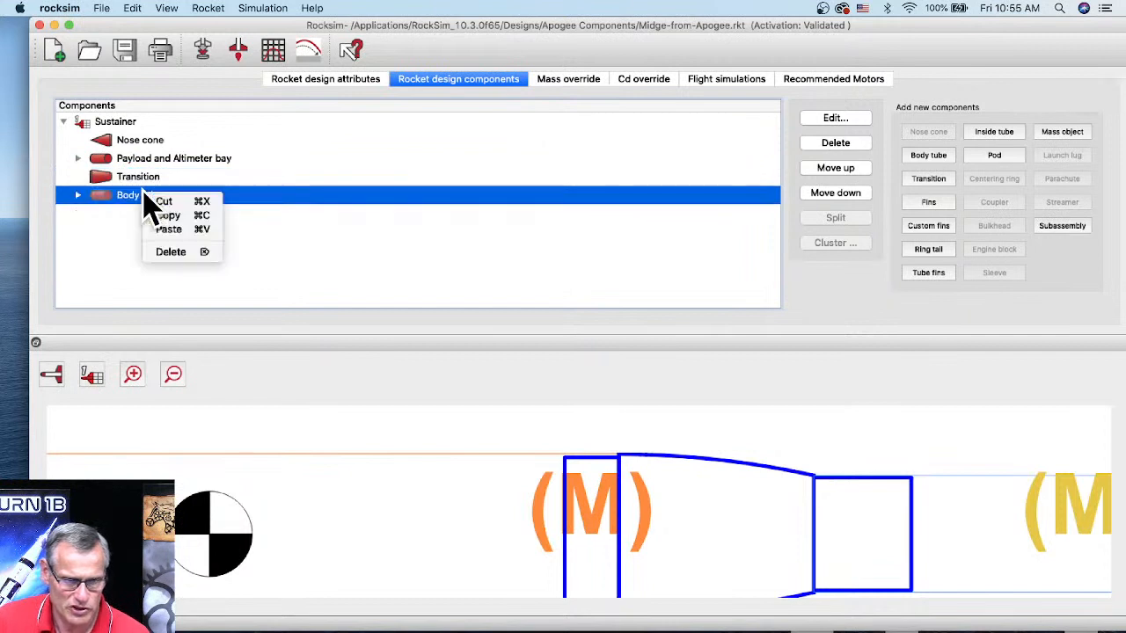
click(171, 252)
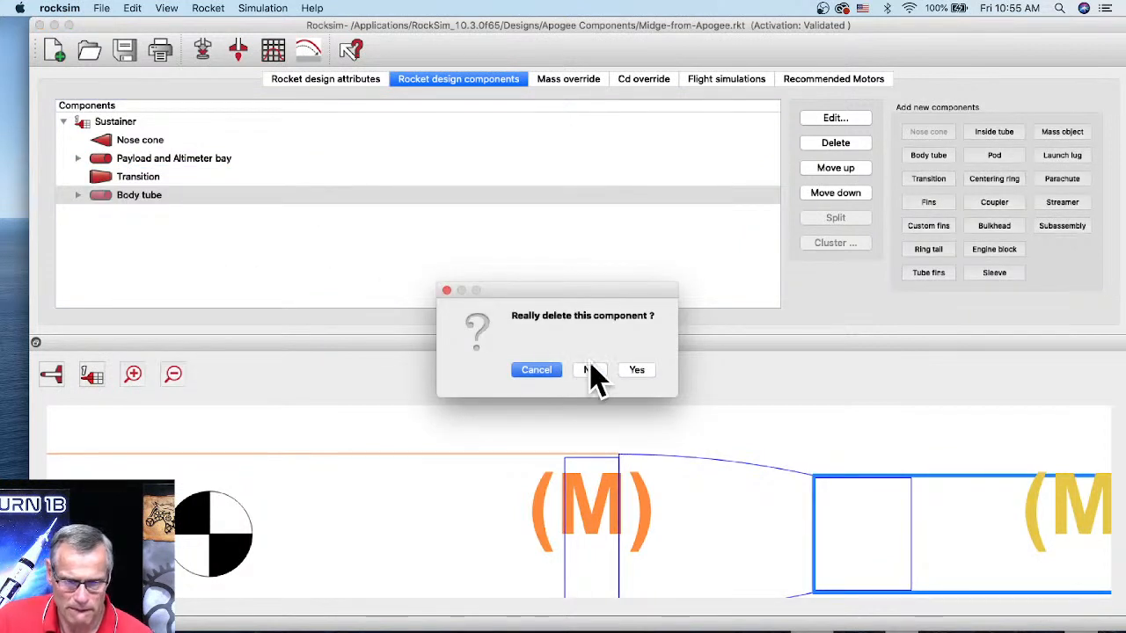
click(637, 369)
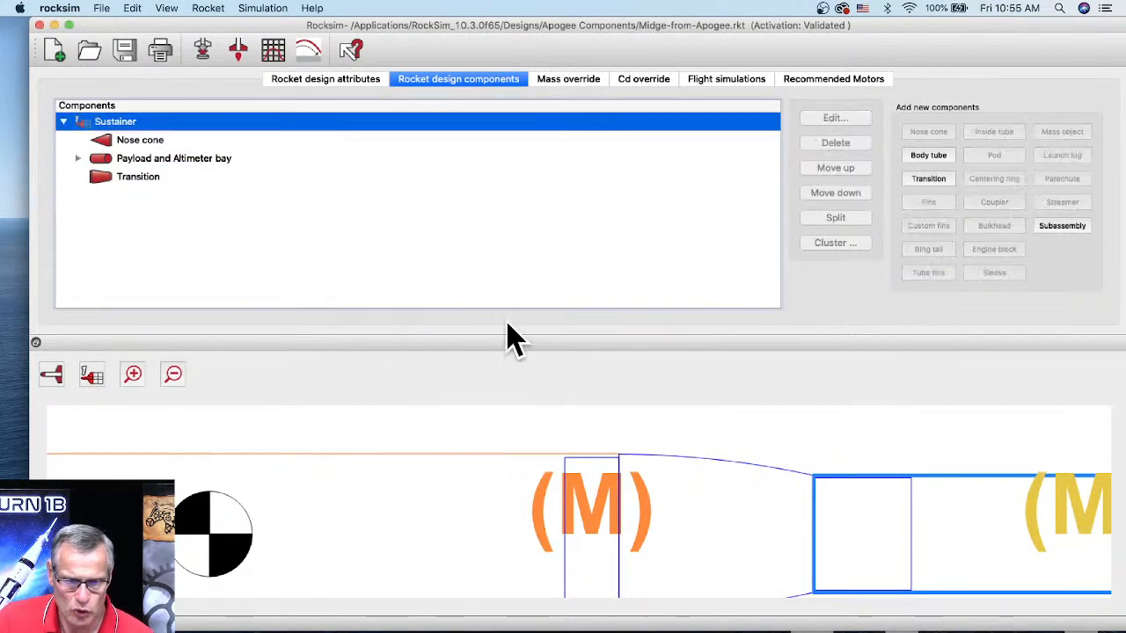
click(138, 177)
right_click(139, 176)
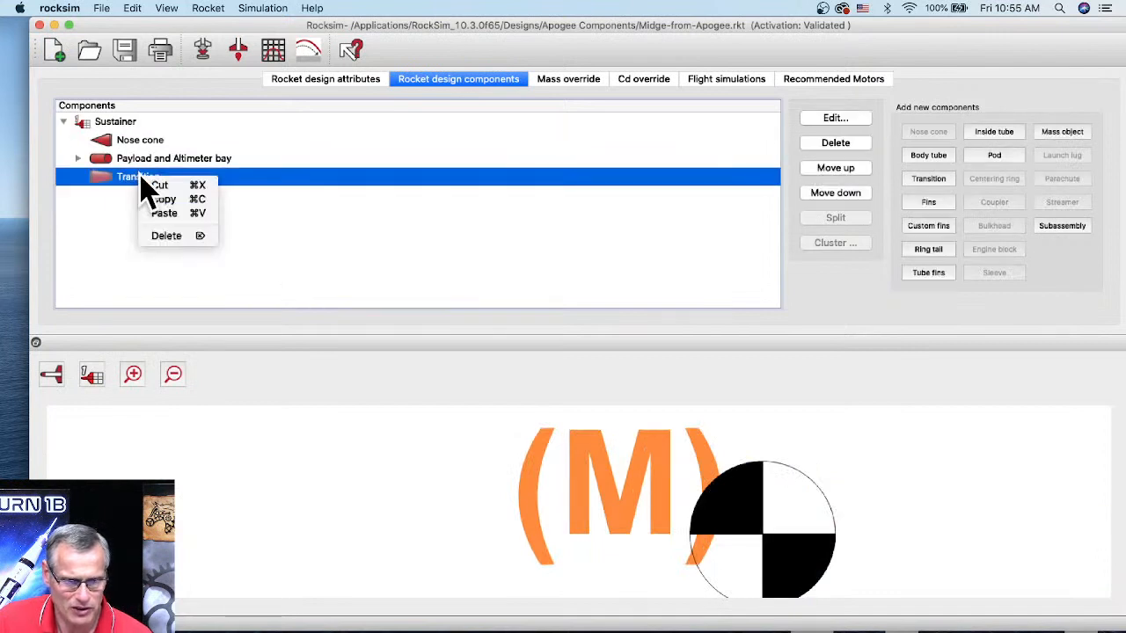
click(172, 239)
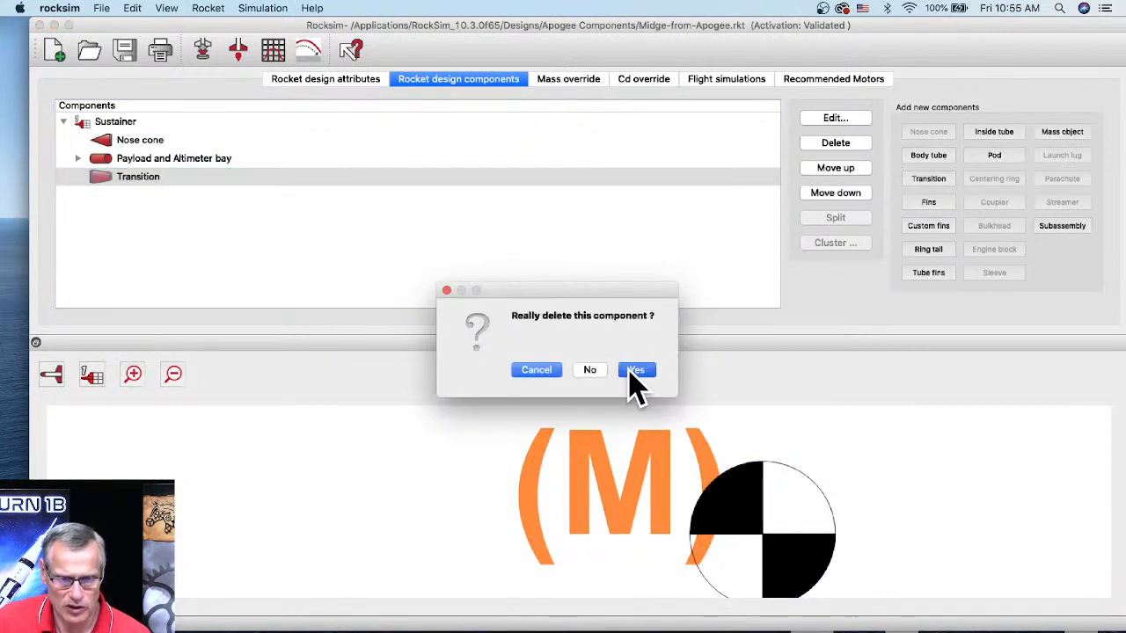
click(636, 371)
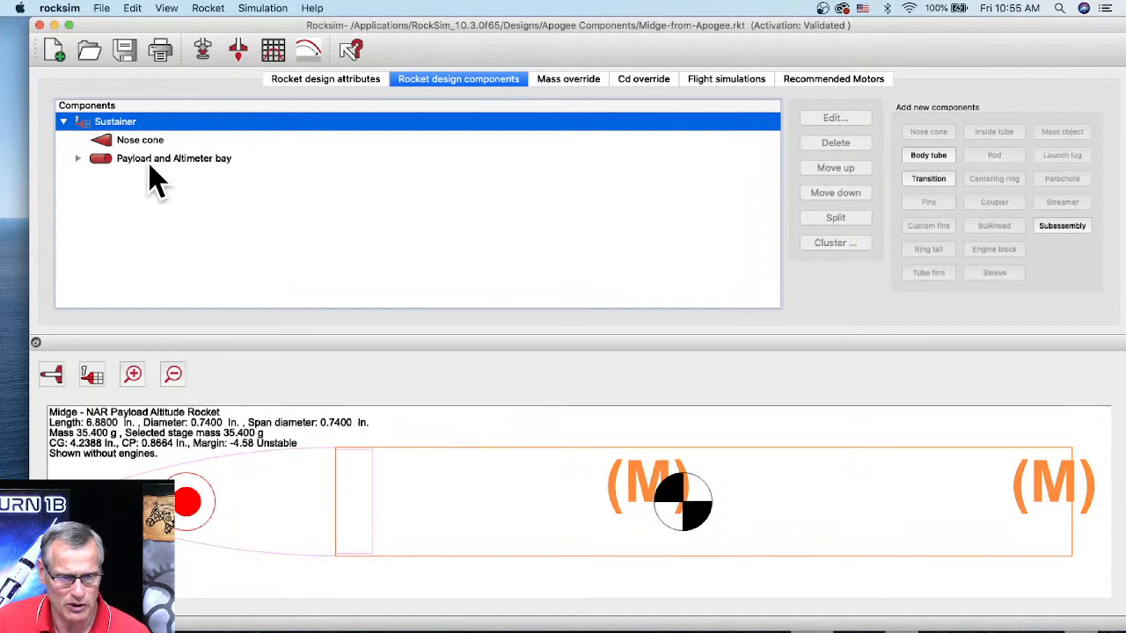
- Add a new transition behind the Payload and Altimeter bay without using a database part, and enlarge its editing window
click(103, 164)
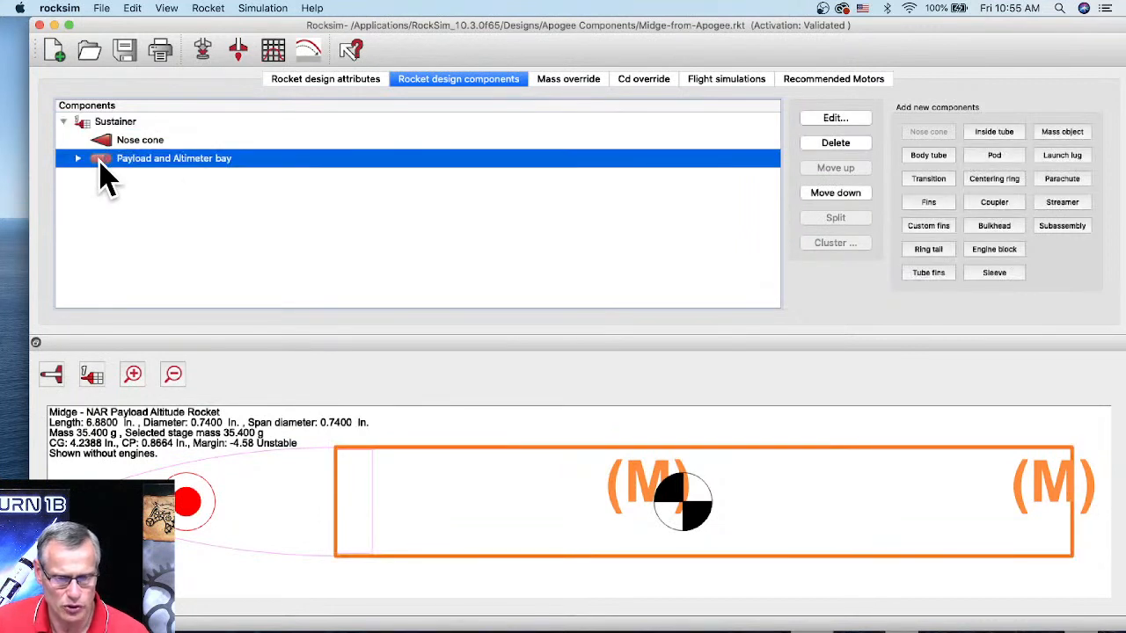
click(928, 180)
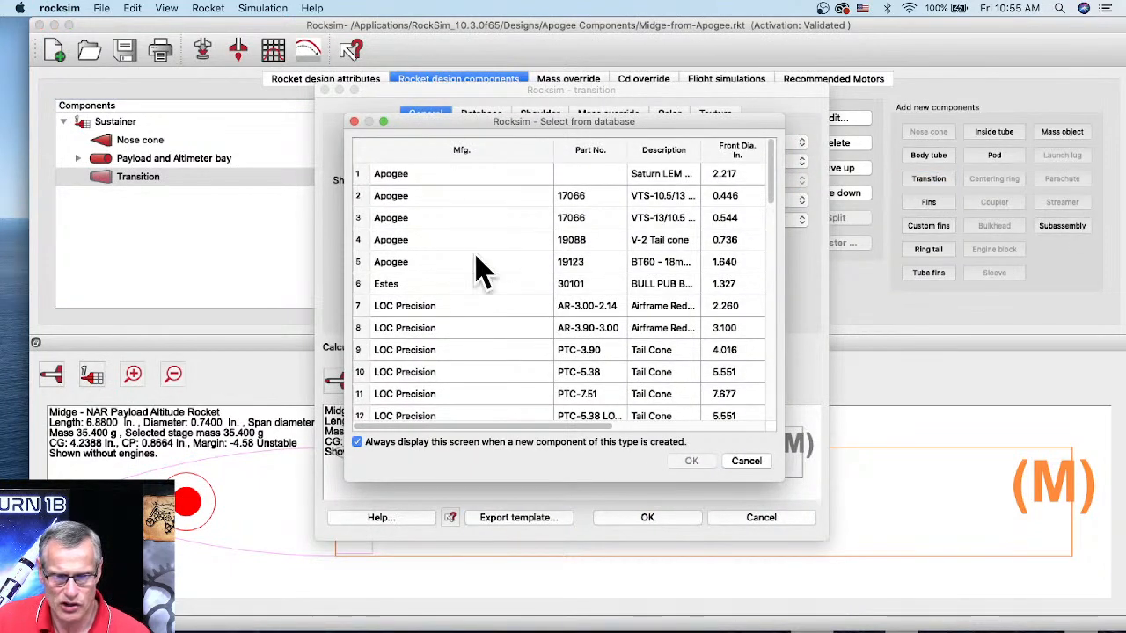
click(746, 461)
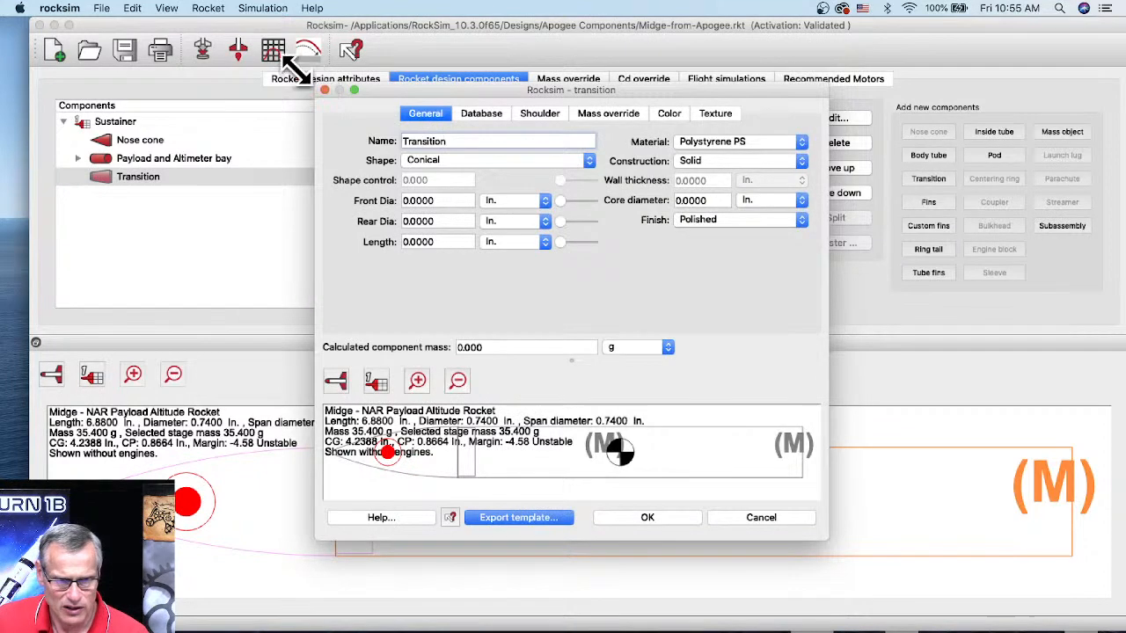
drag(315, 85, 169, 12)
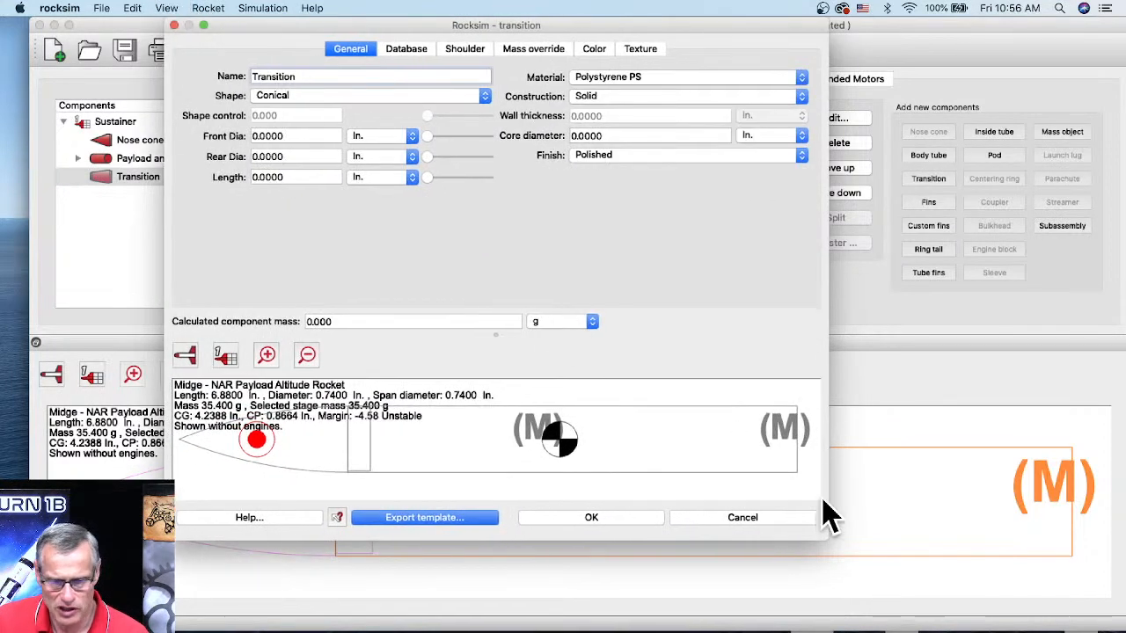
drag(823, 538, 1069, 607)
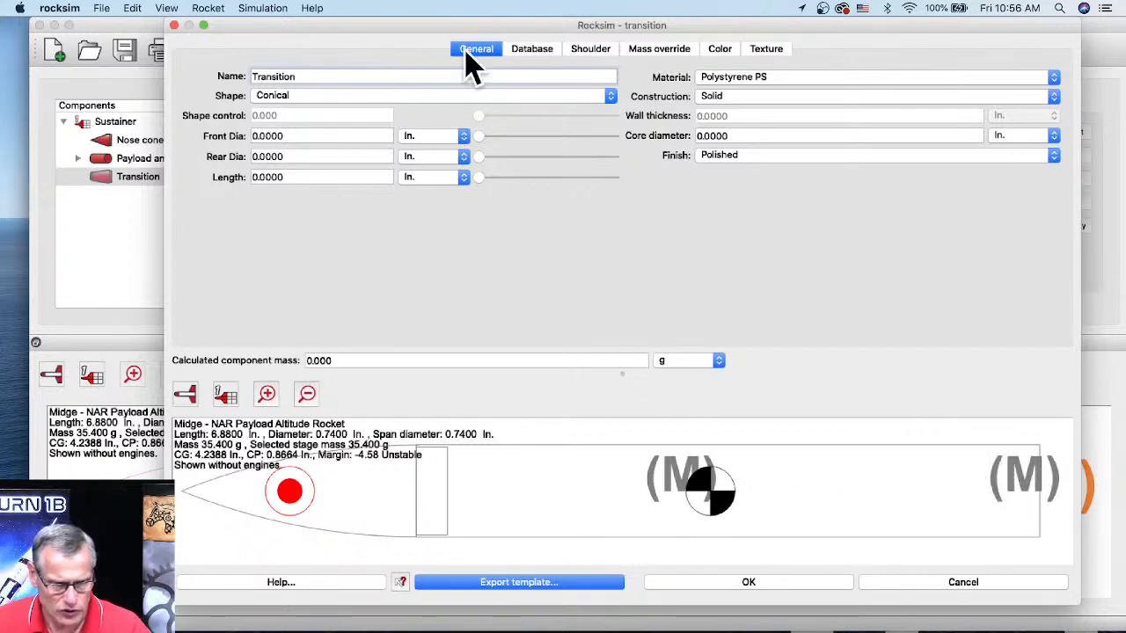
- Size the transition's front shoulder from a compatible body tube of 1.28 in. inner diameter and set the shoulder length to .5 in
click(590, 51)
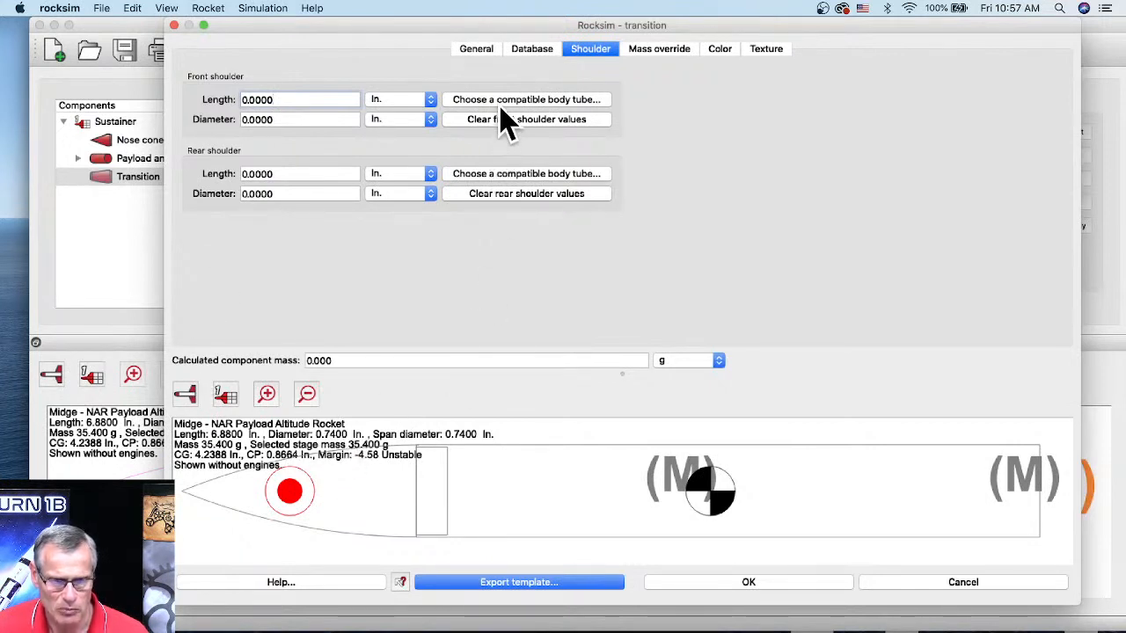
click(557, 102)
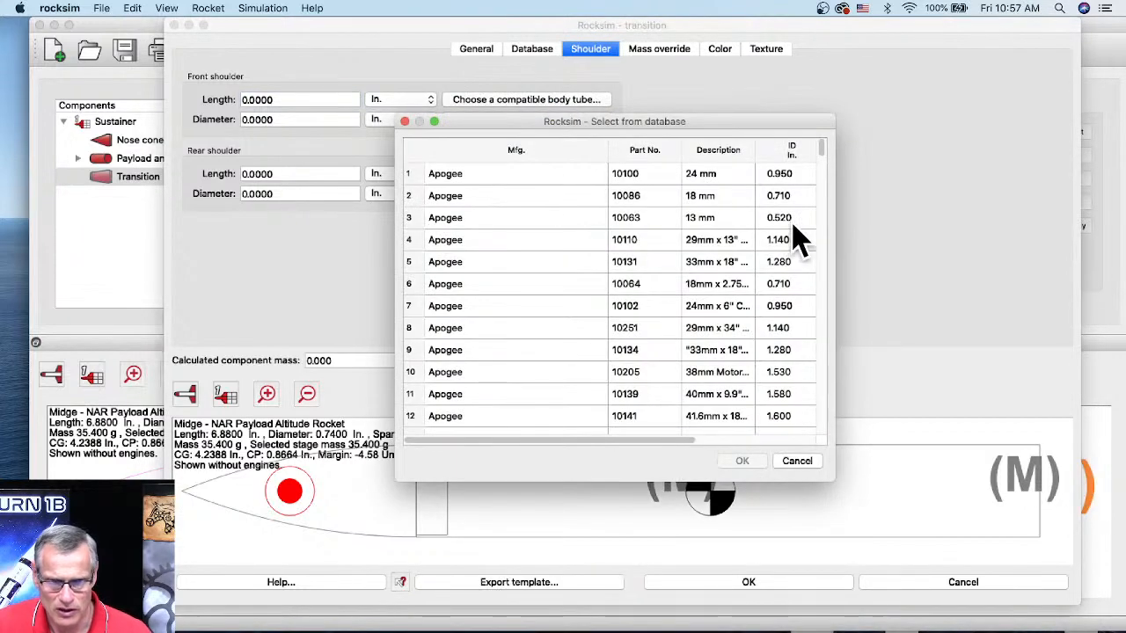
click(712, 286)
click(742, 463)
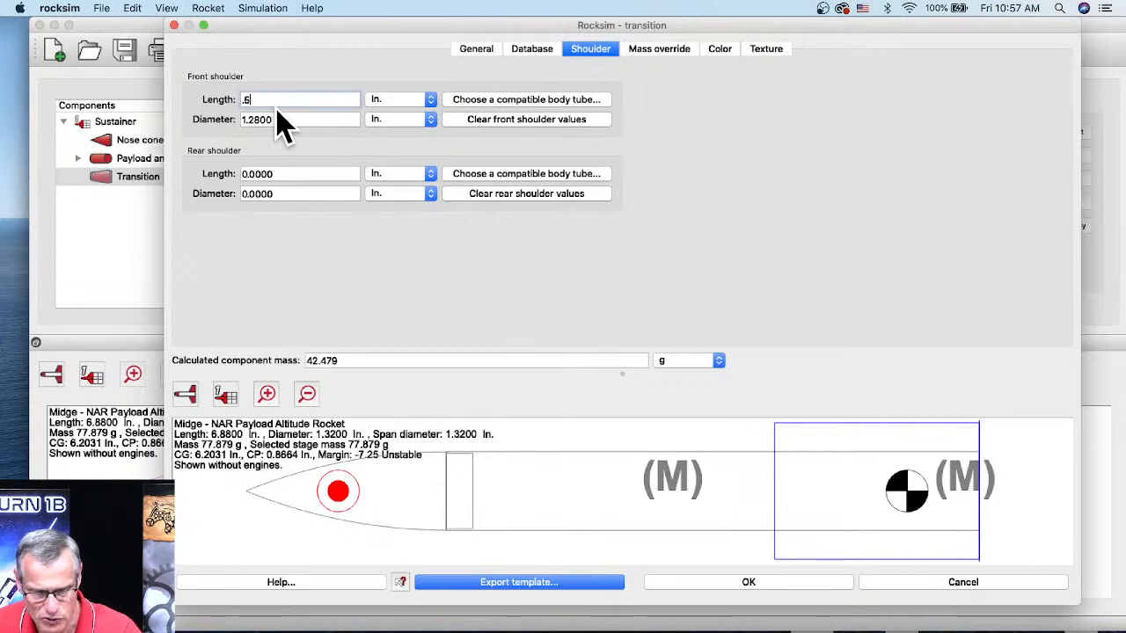
key(Tab)
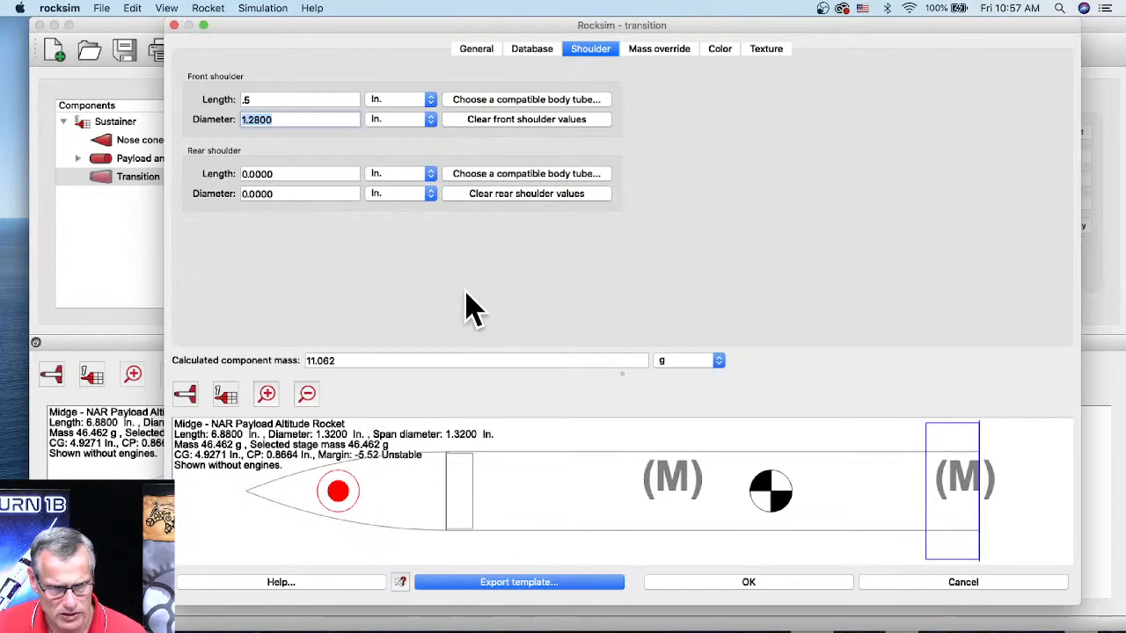
- Resize the transition's front shoulder from a compatible body tube with a 0.95 in. inner diameter
click(469, 103)
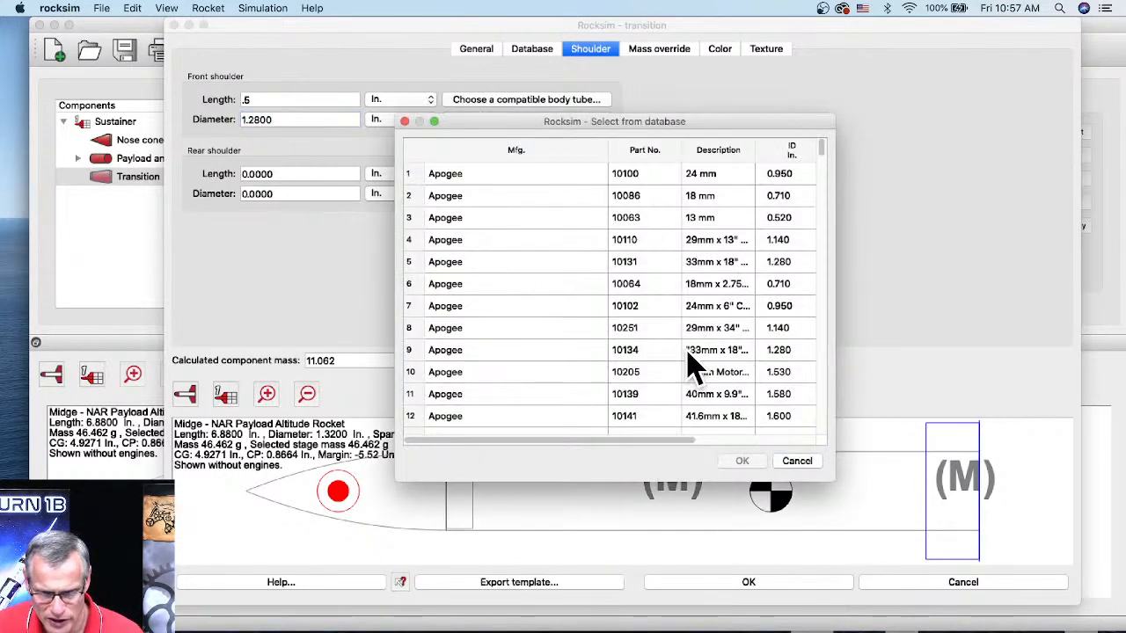
click(703, 200)
click(741, 463)
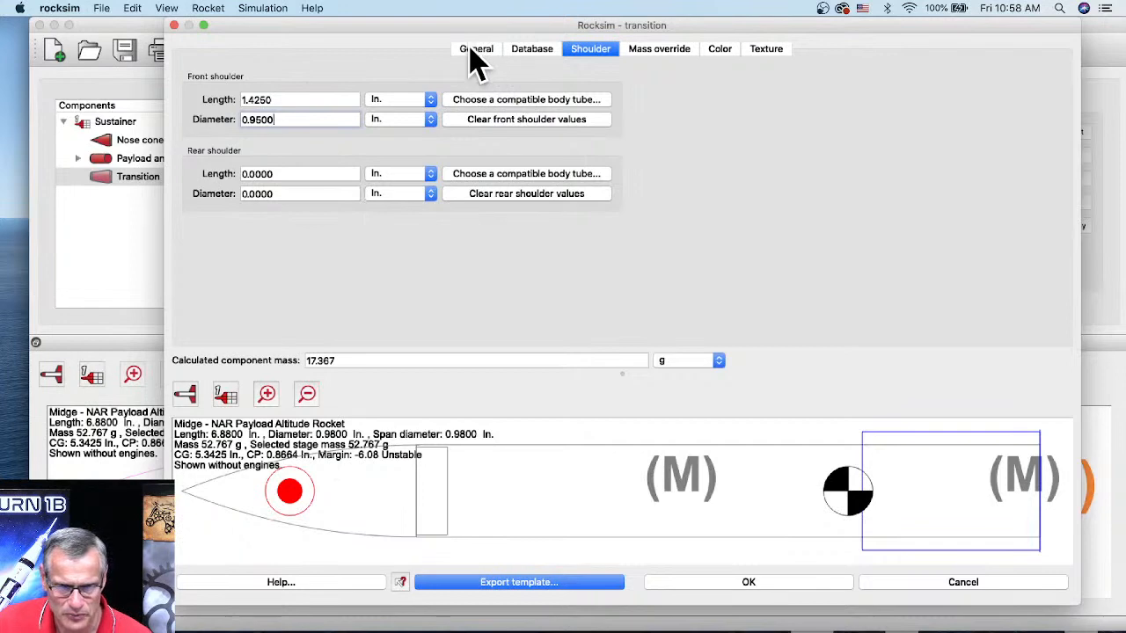
- Resize the transition's front shoulder from a compatible body tube with a 0.71 in. inner diameter
click(540, 51)
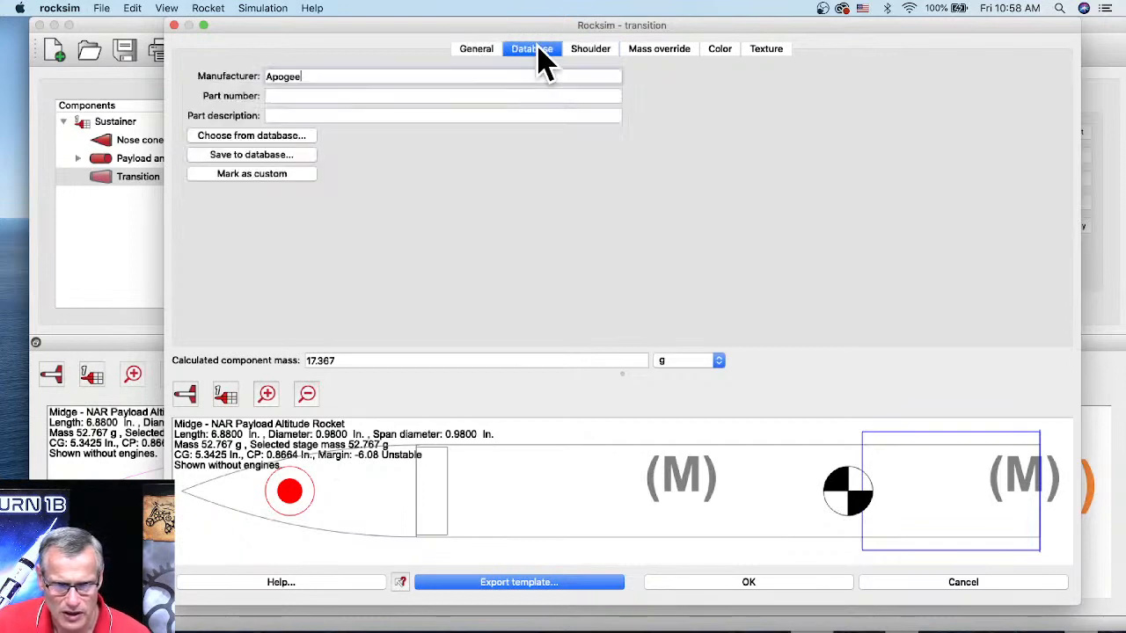
click(590, 51)
click(487, 101)
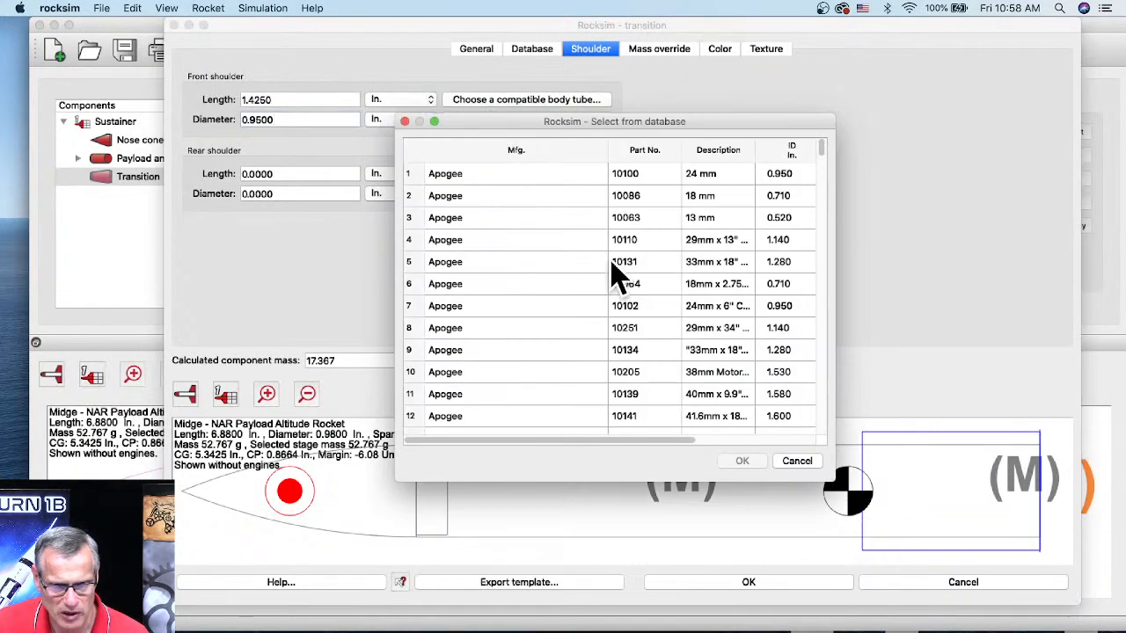
click(705, 286)
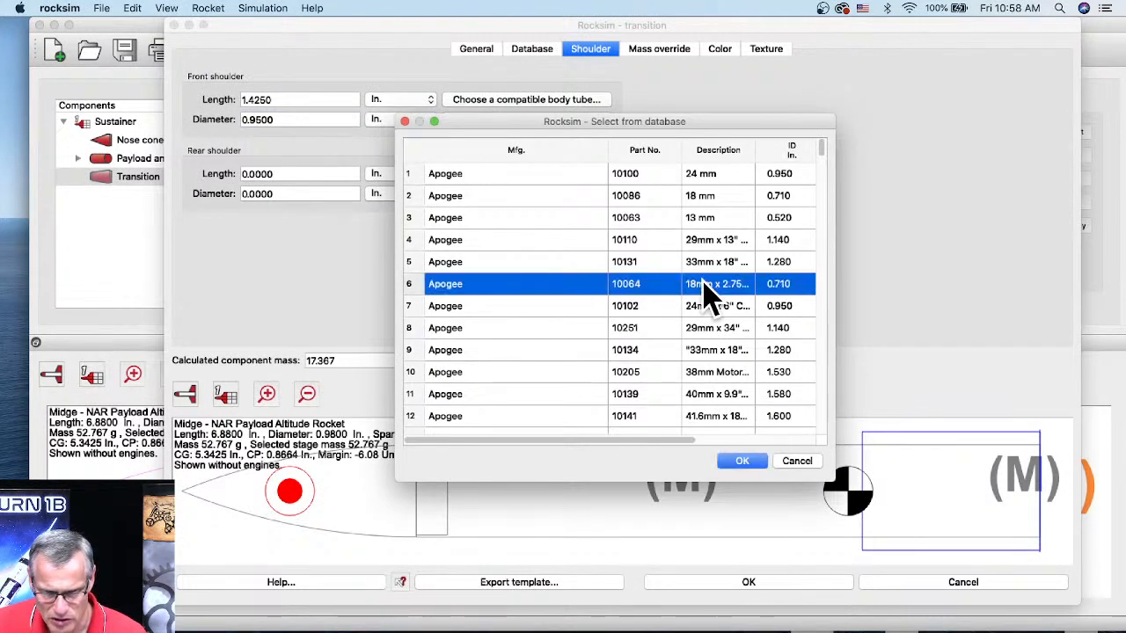
click(701, 219)
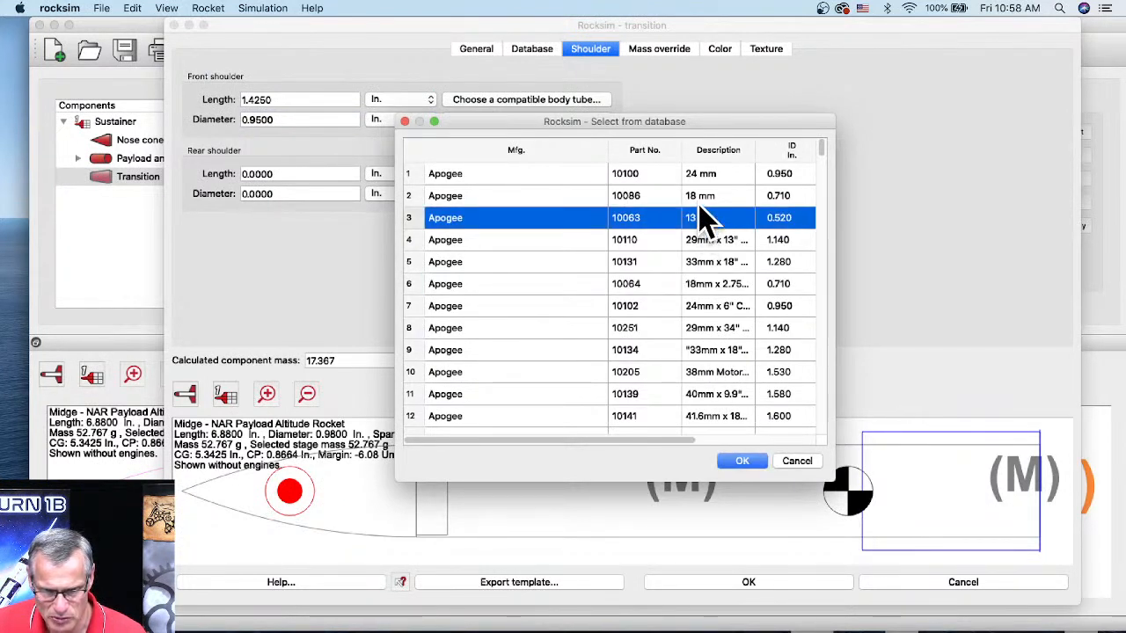
click(741, 462)
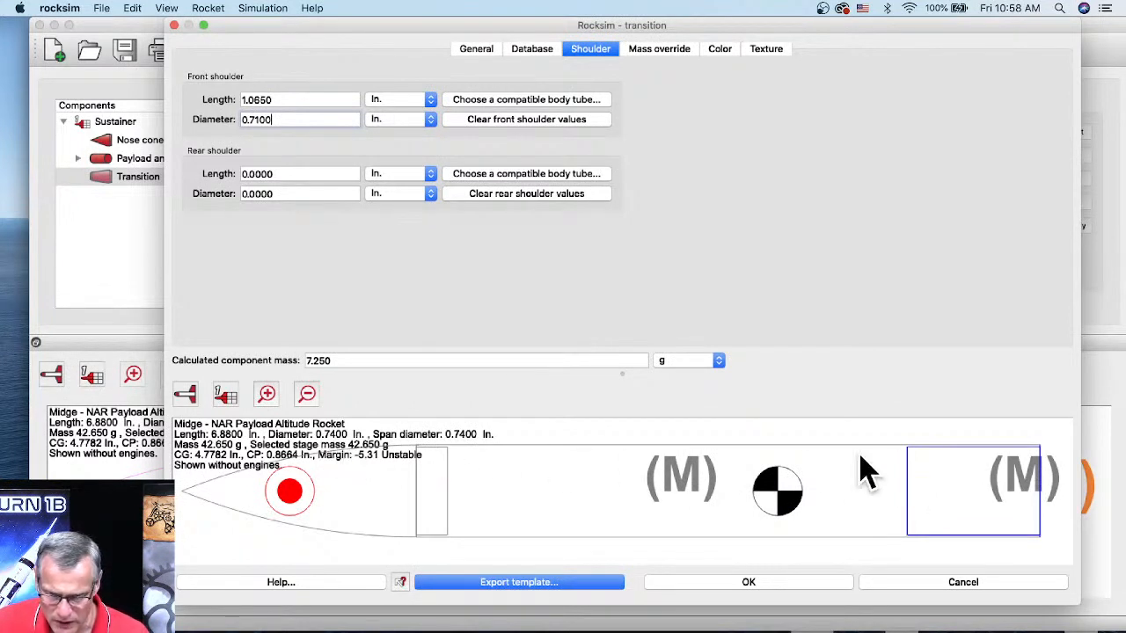
- Check the front shoulder's diameter in millimetres, and return its unit to inches
click(278, 120)
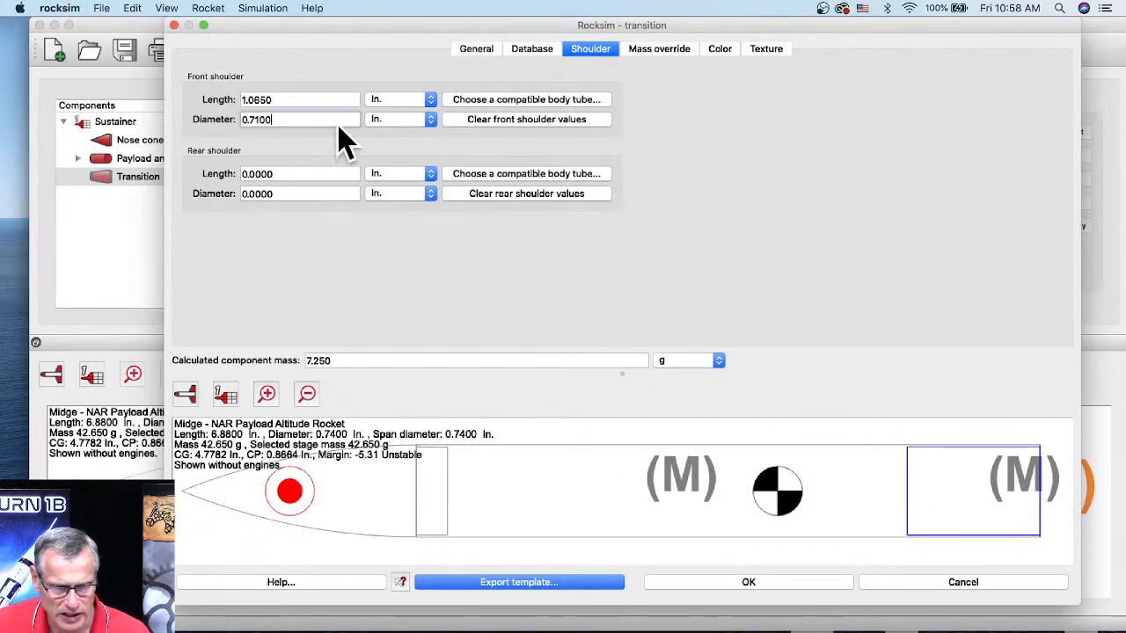
click(400, 123)
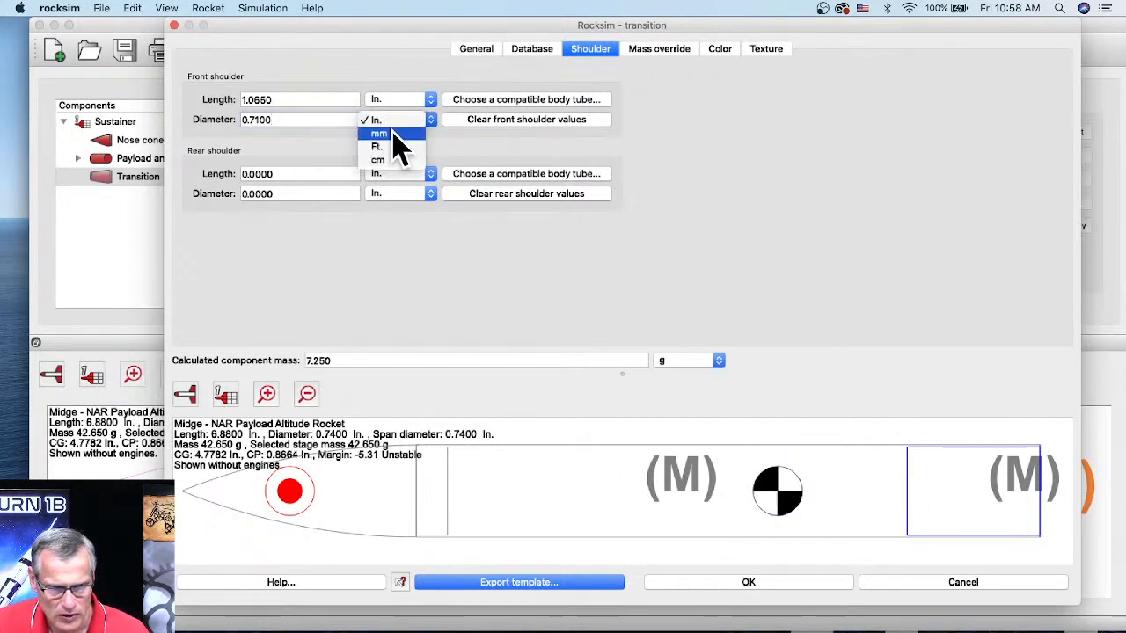
click(384, 134)
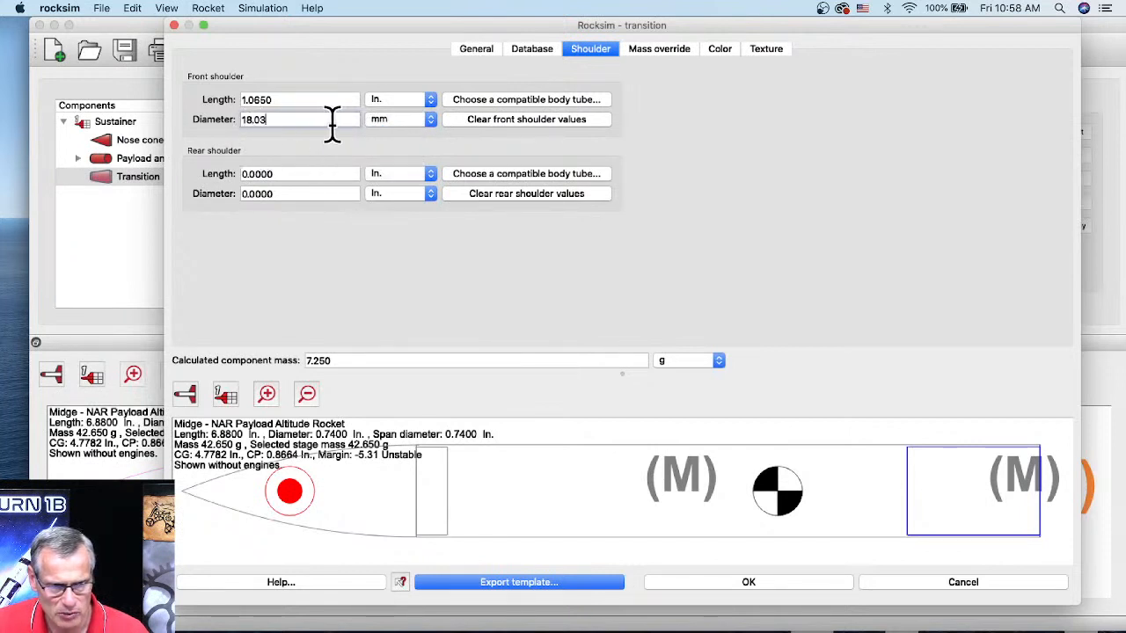
click(387, 121)
click(382, 108)
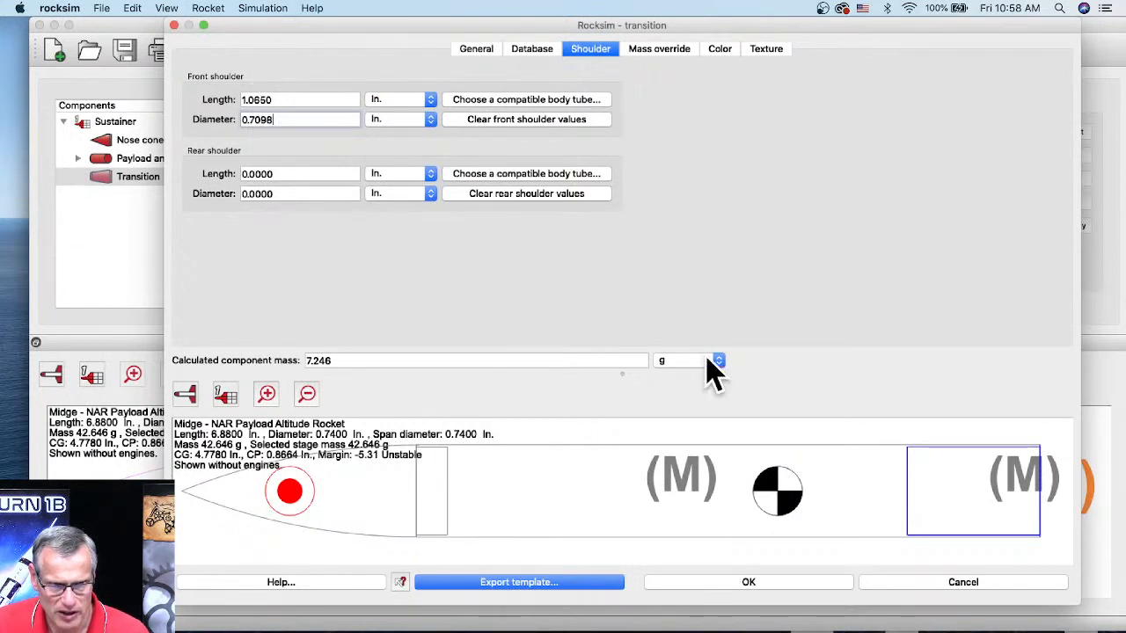
- Set the transition's front shoulder length to .5 in
drag(277, 100, 226, 99)
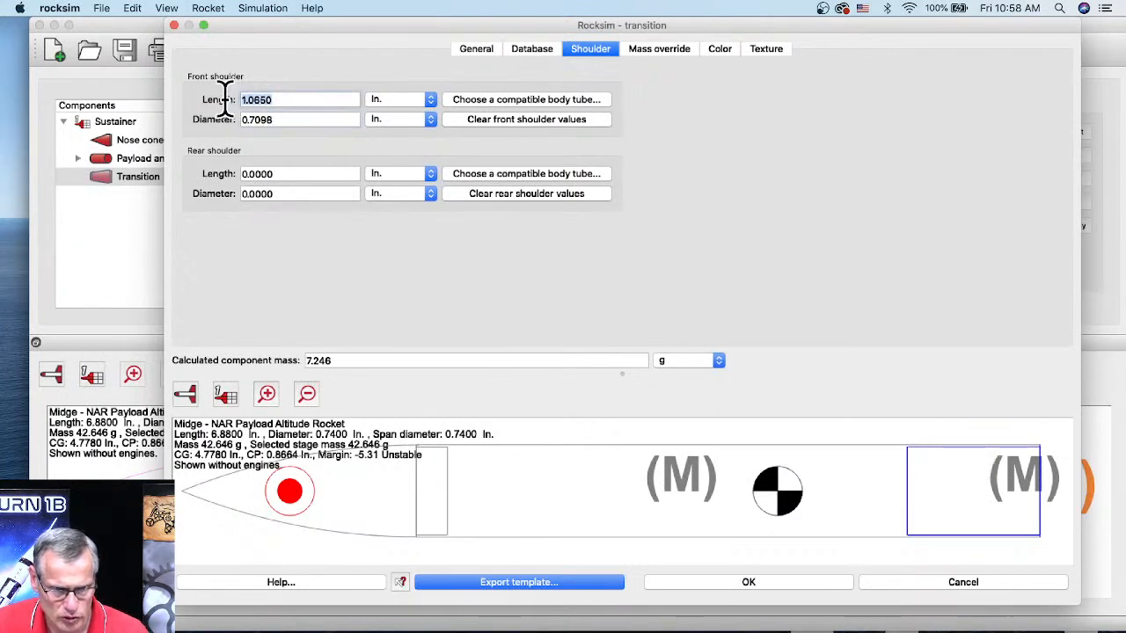
text(.5)
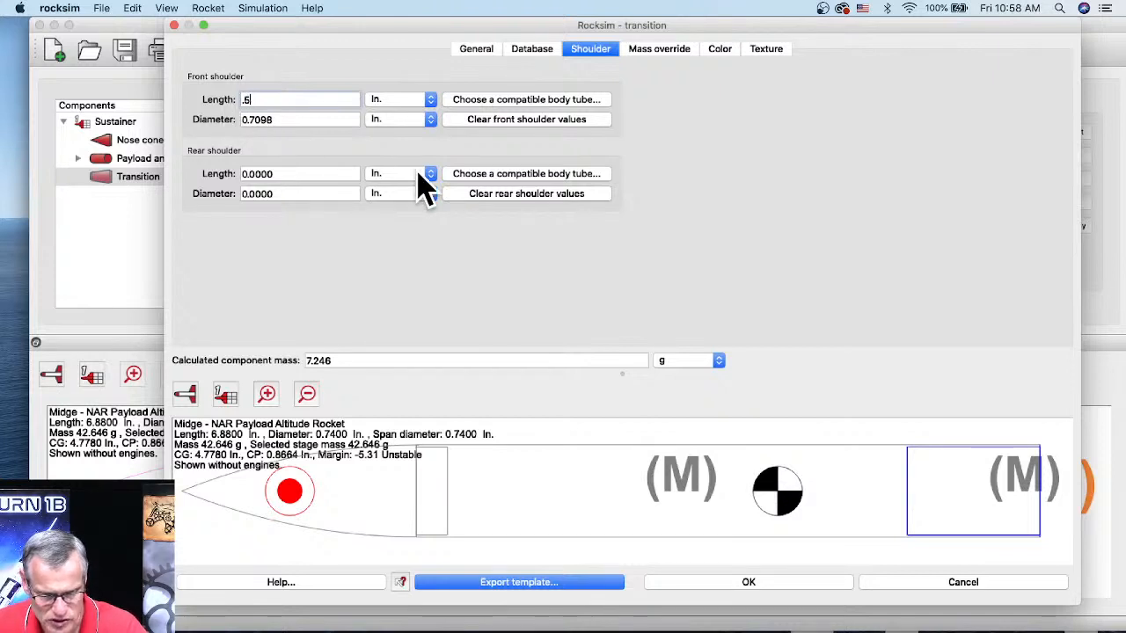
key(Tab)
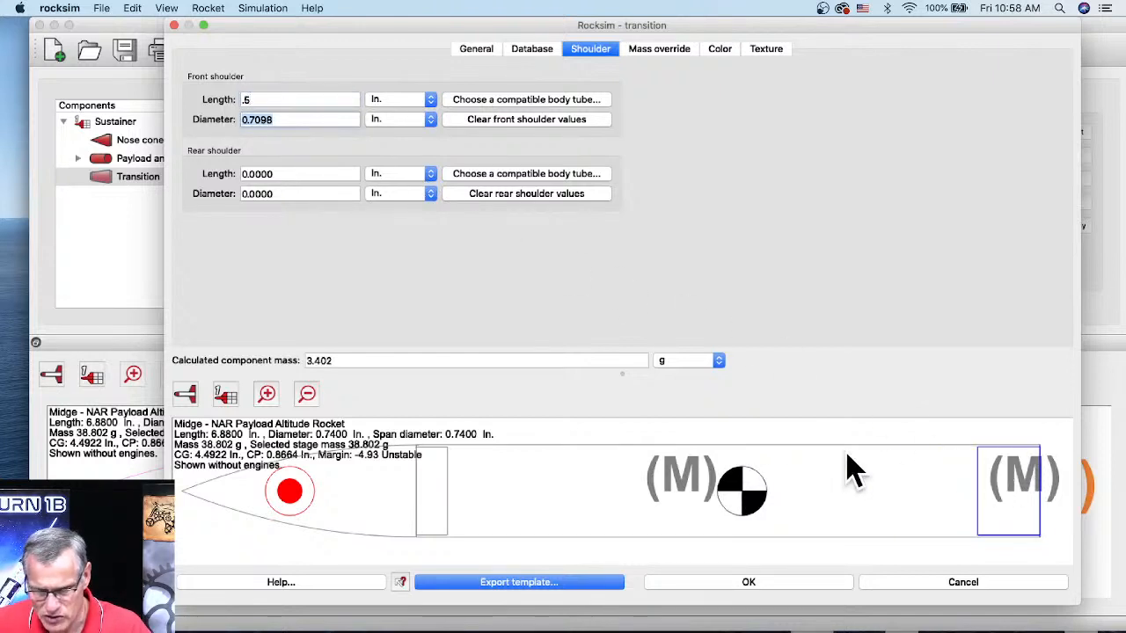
- Size the transition's rear shoulder from a compatible body tube of 0.71 in. inner diameter, and set the shoulder diameter to .536 in
click(470, 176)
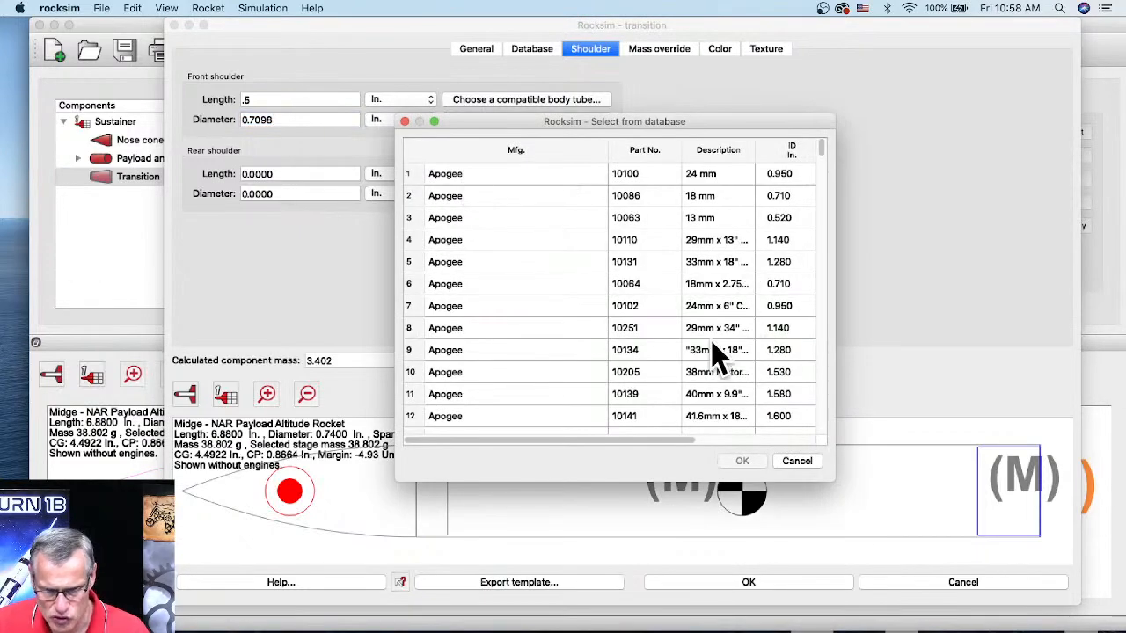
click(709, 218)
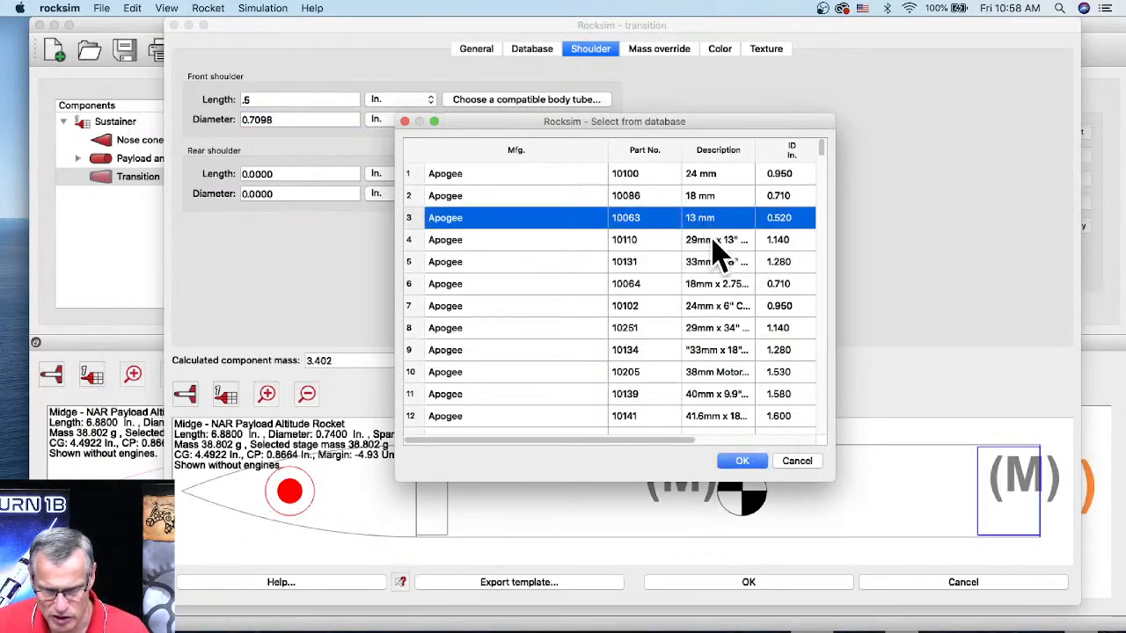
click(741, 461)
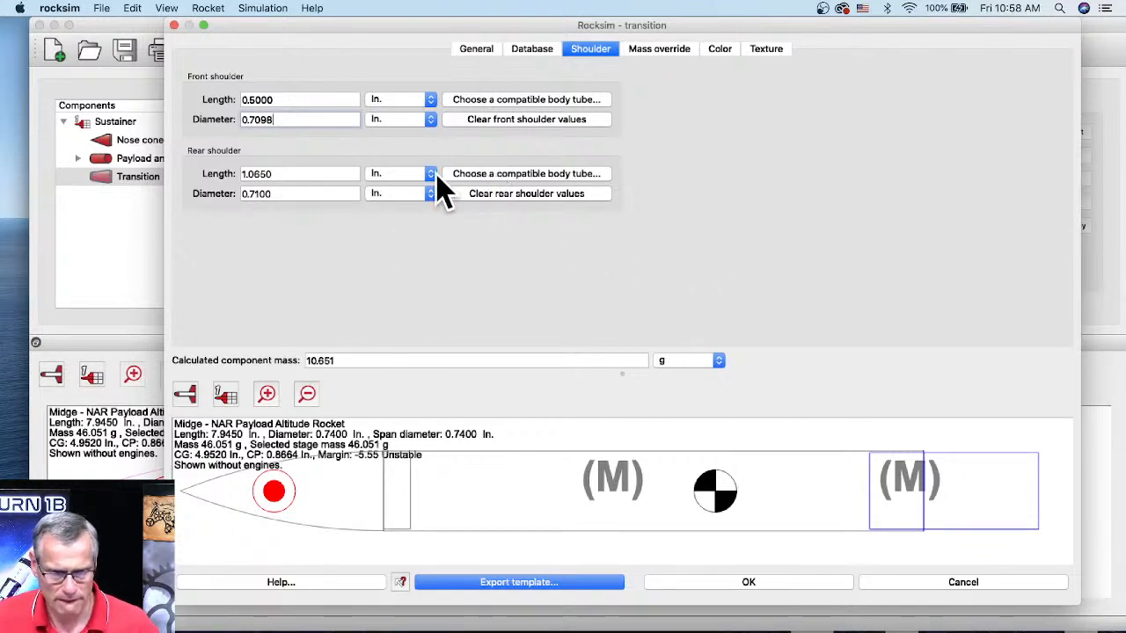
drag(291, 194, 251, 194)
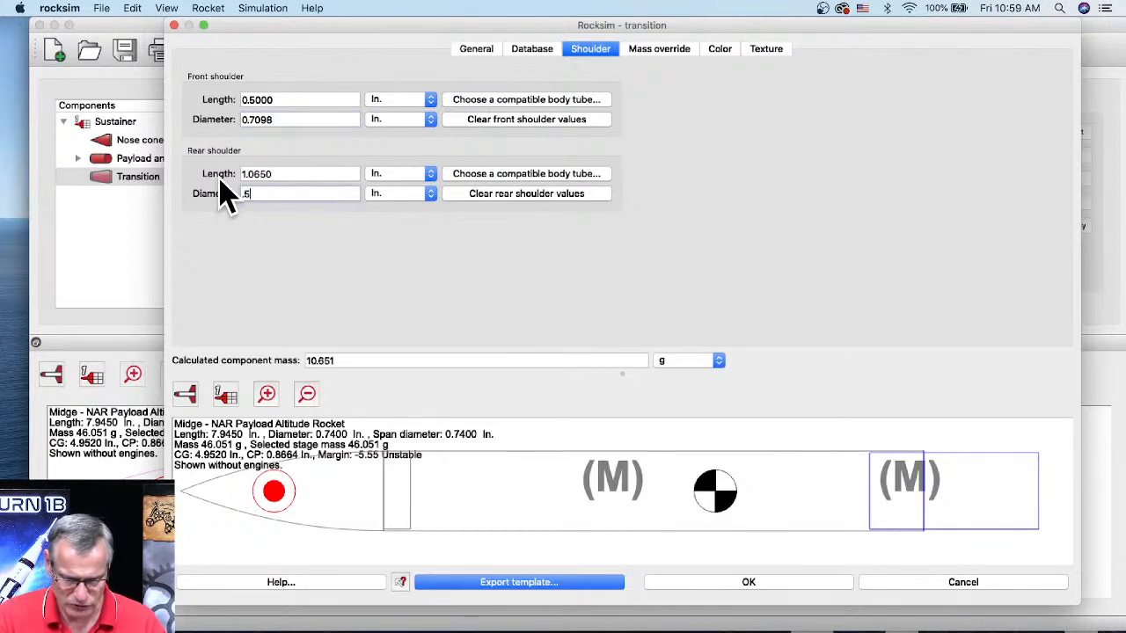
text(536)
key(Return)
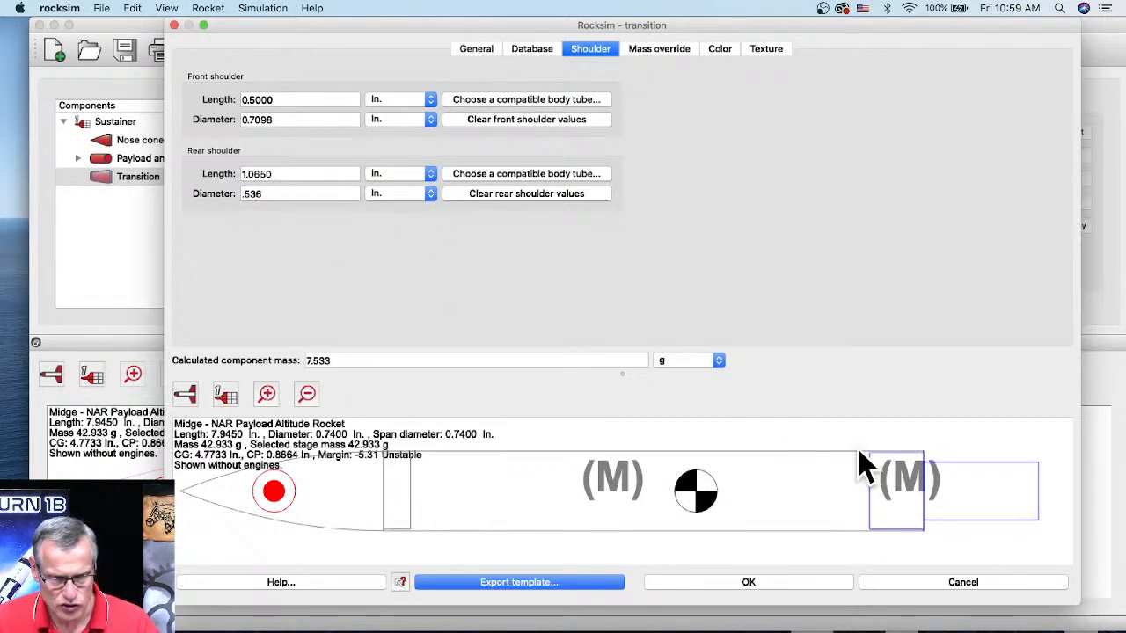
- Set the transition's rear shoulder diameter to .518 in. and its length to .5 in
click(269, 196)
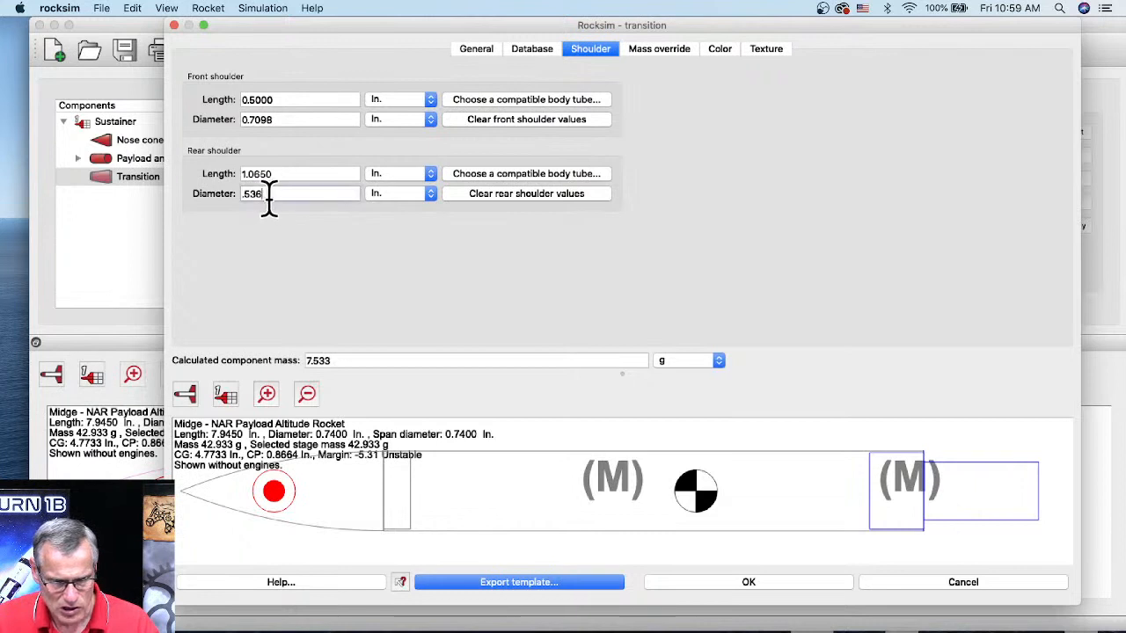
key(BackSpace)
key(BackSpace)
text(1)
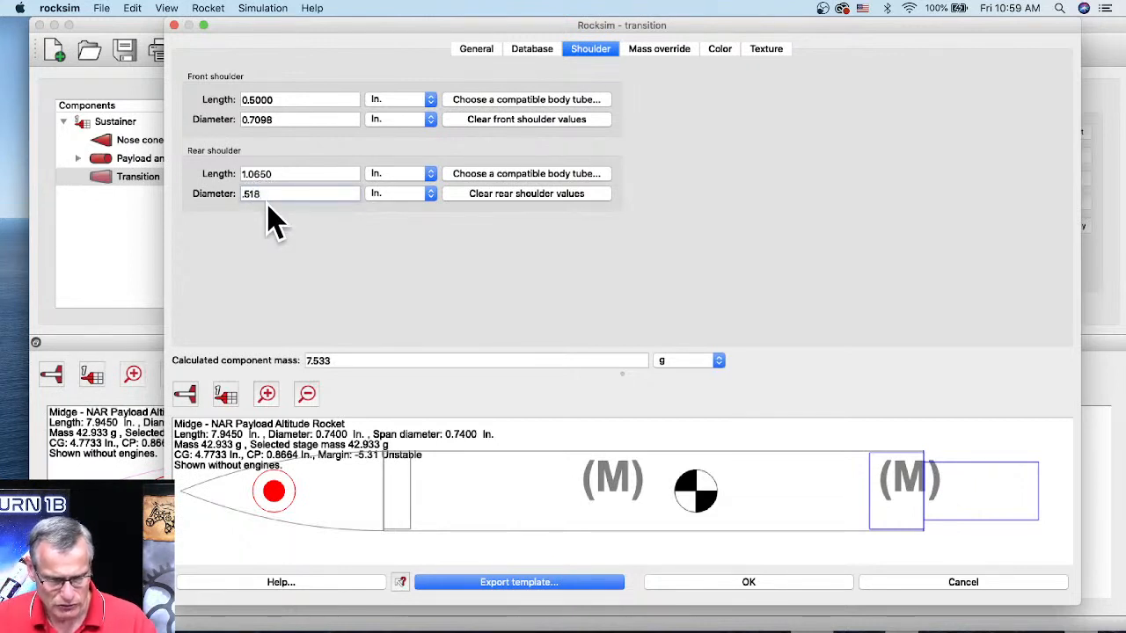
text(8)
double_click(264, 171)
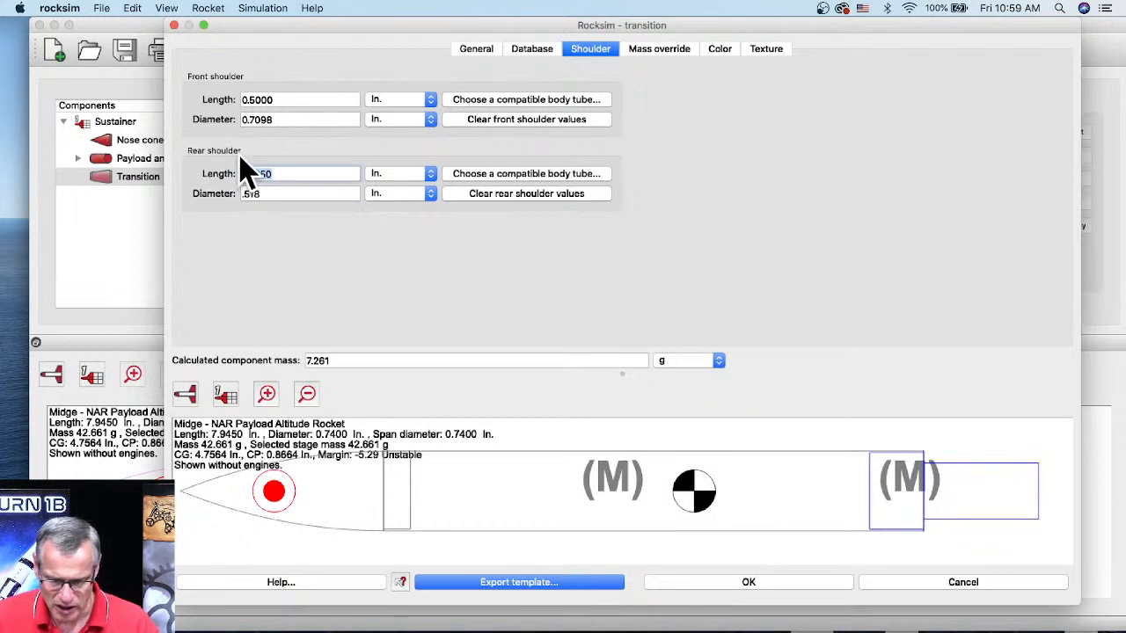
text(.5)
key(Tab)
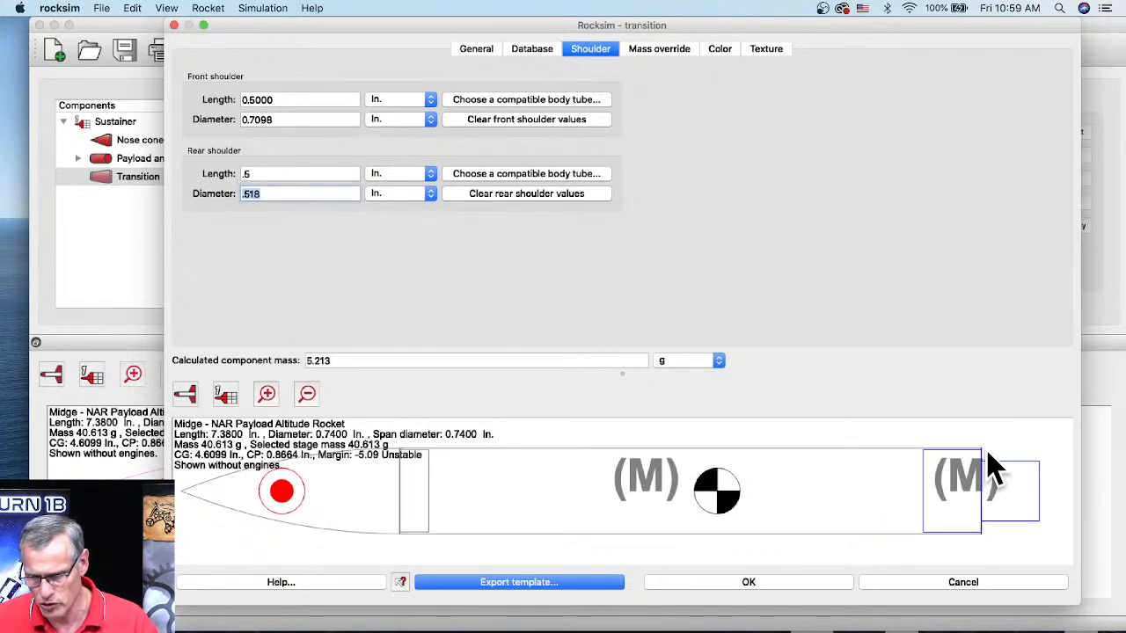
- Set the transition's length to 1.625 in. and its rear diameter to .536 in
click(476, 51)
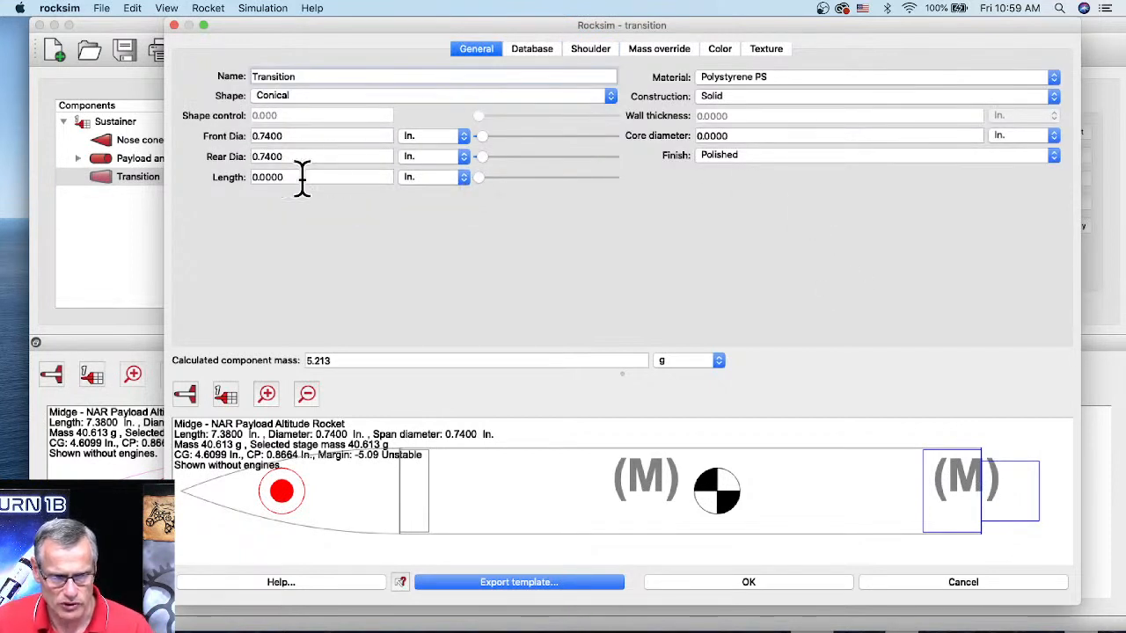
click(479, 179)
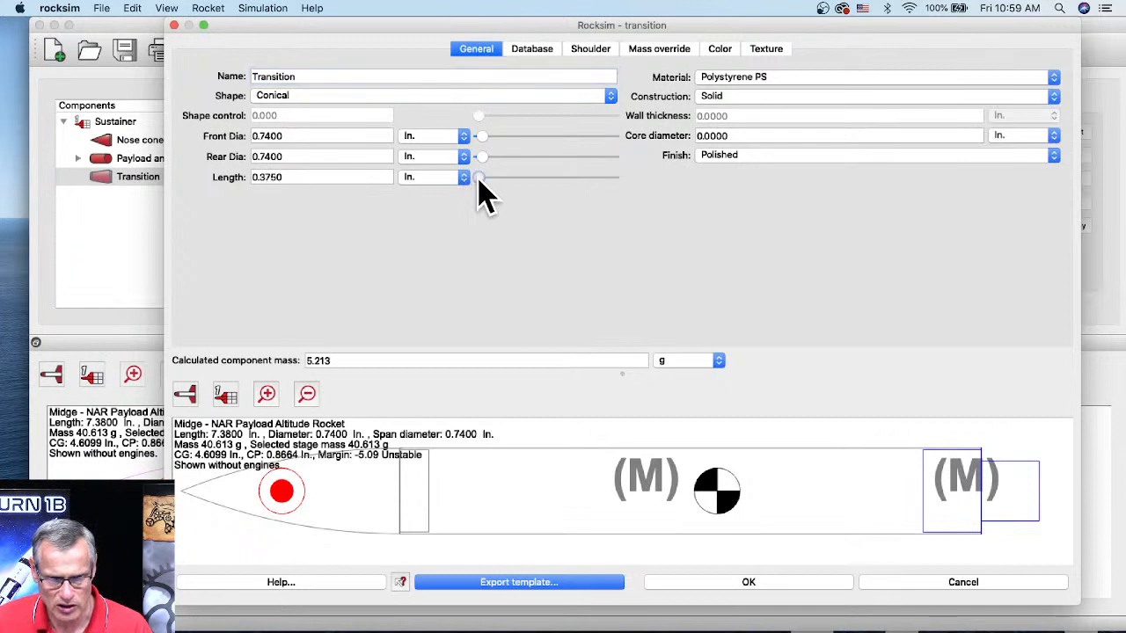
click(479, 179)
click(481, 180)
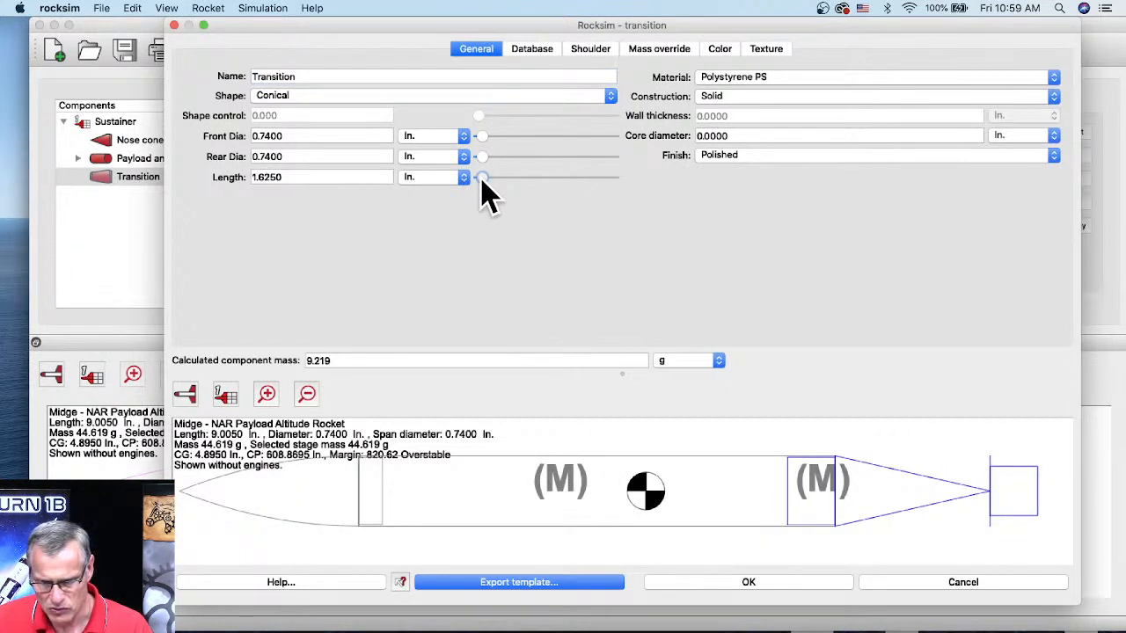
click(283, 158)
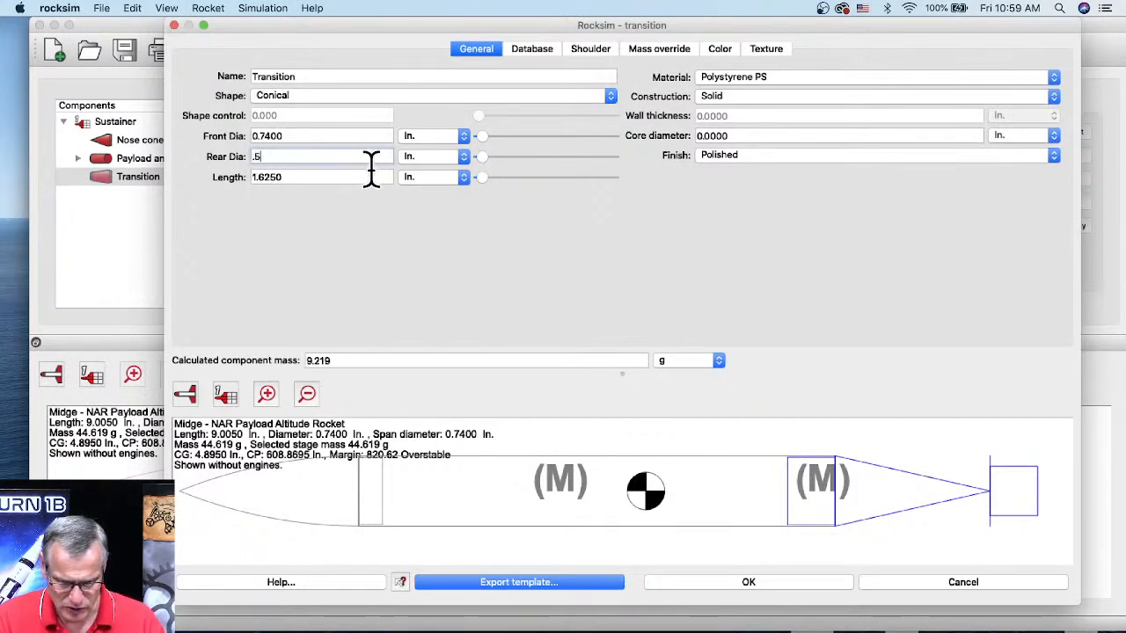
key(Tab)
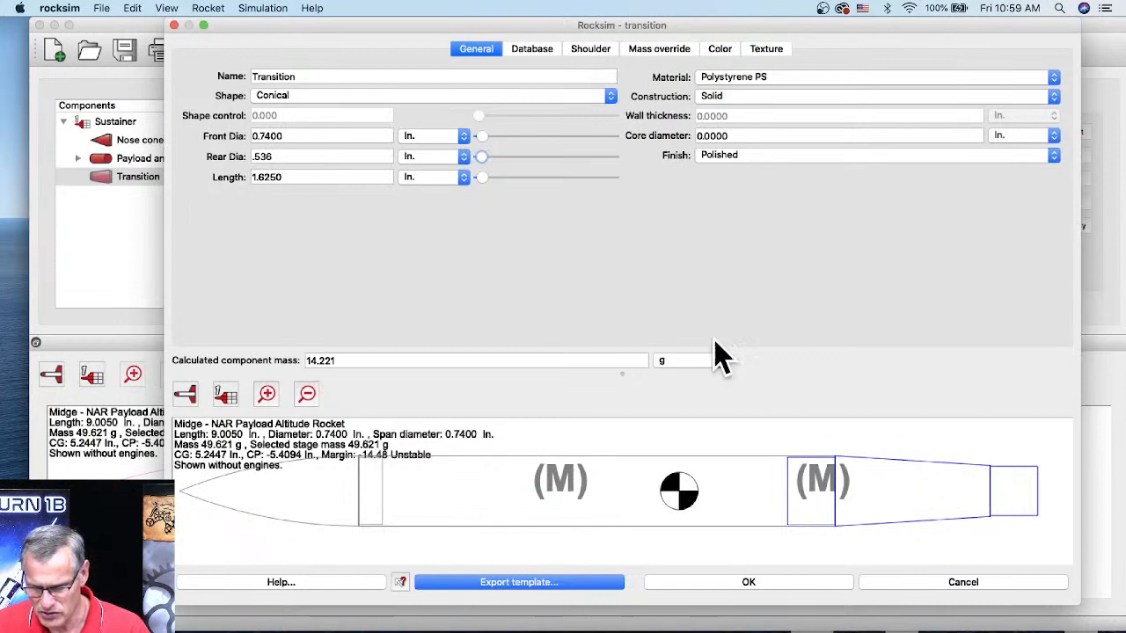
click(585, 50)
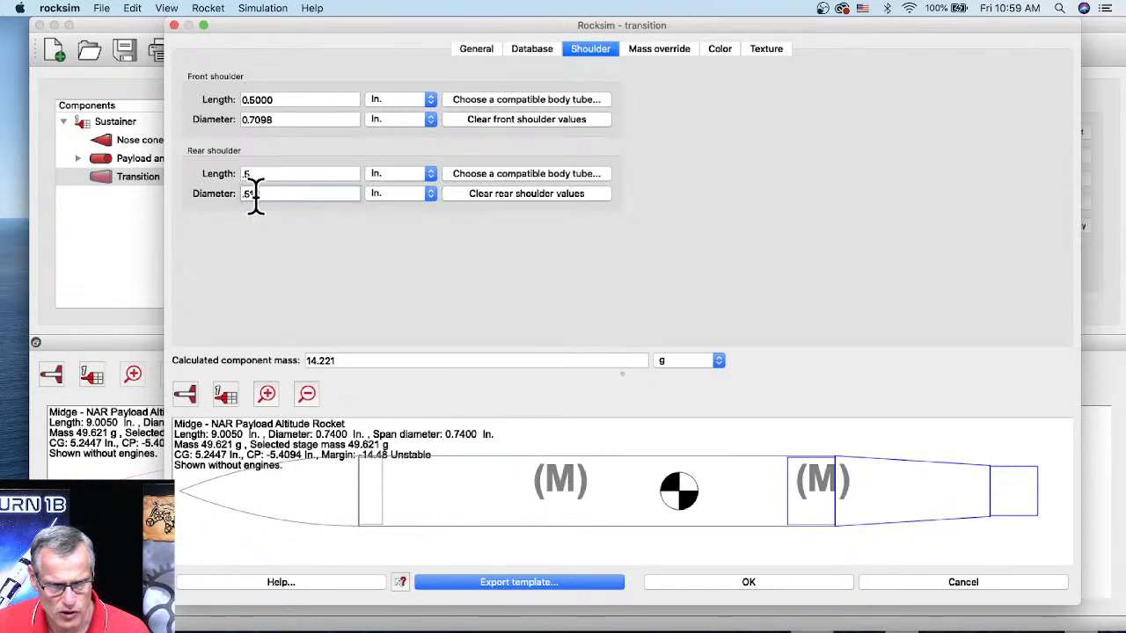
click(476, 50)
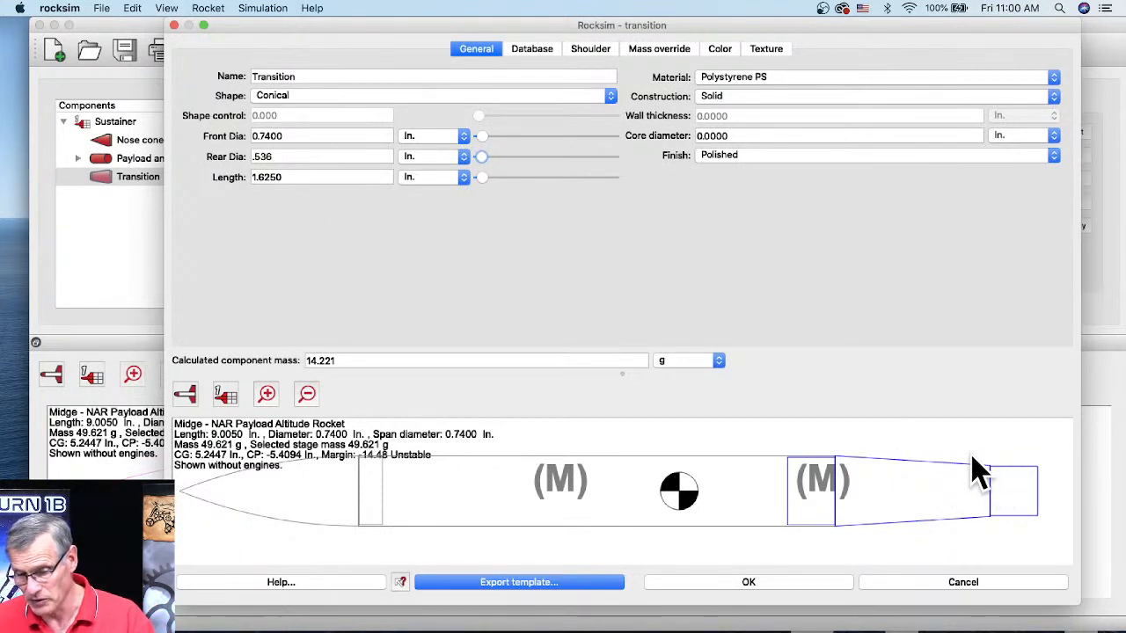
- Change the transition's material to Paper and its construction to Hollow with a wall thickness of .01 in
click(761, 81)
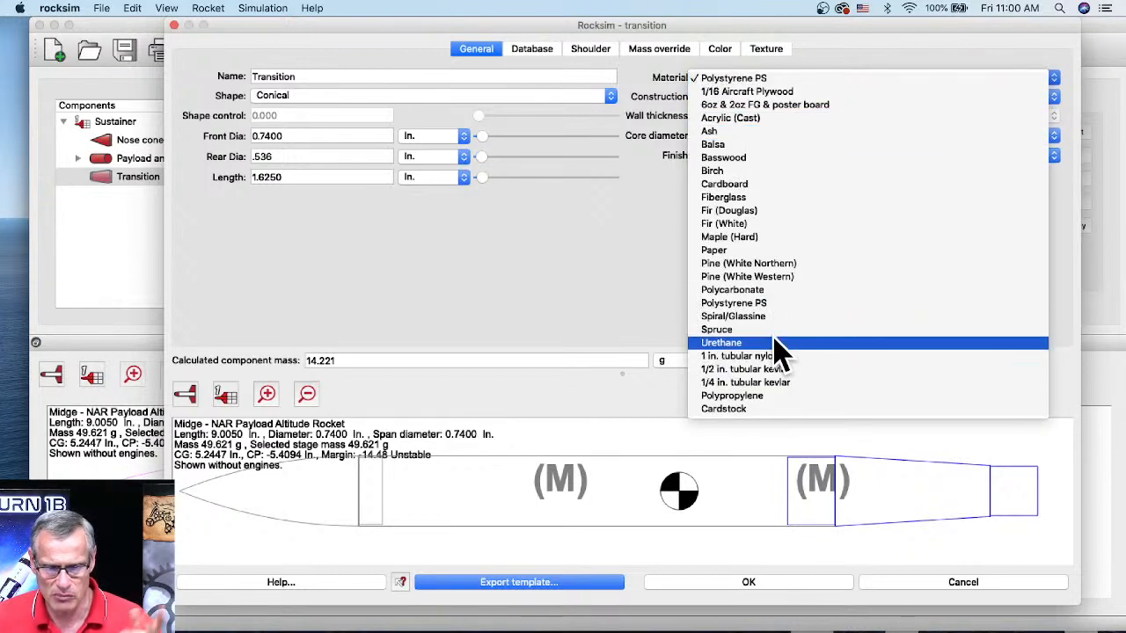
click(704, 249)
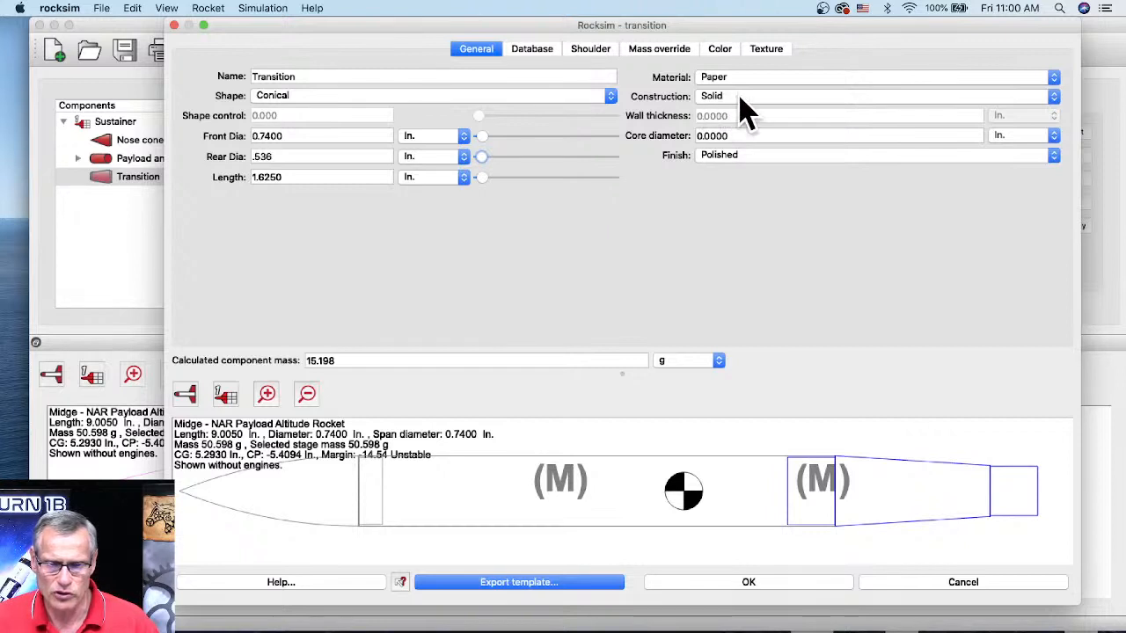
click(733, 98)
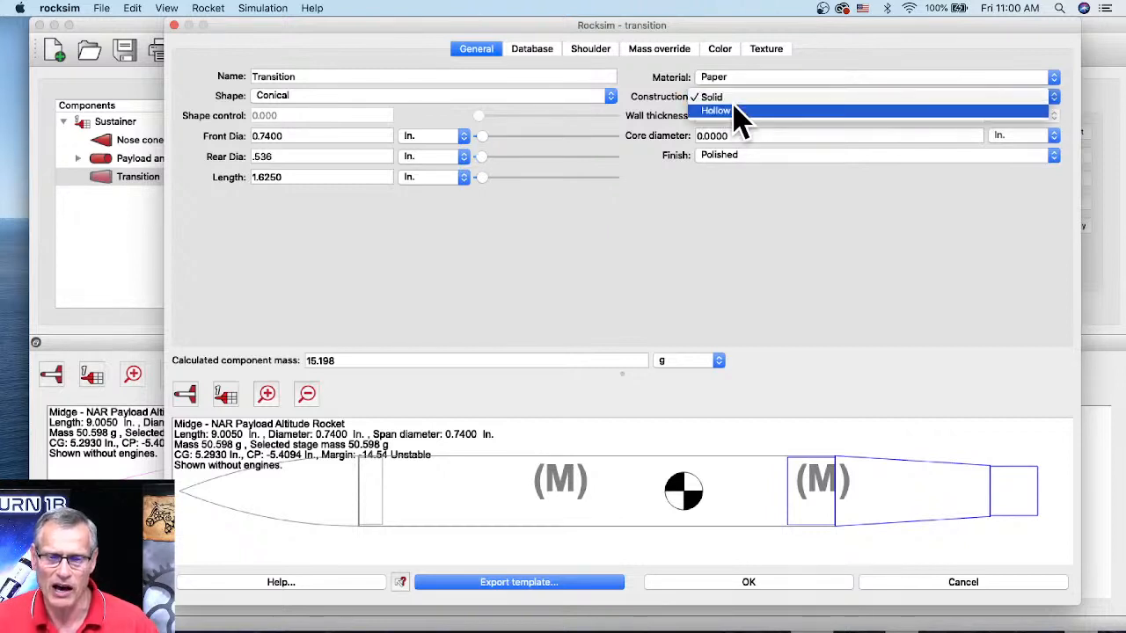
click(741, 112)
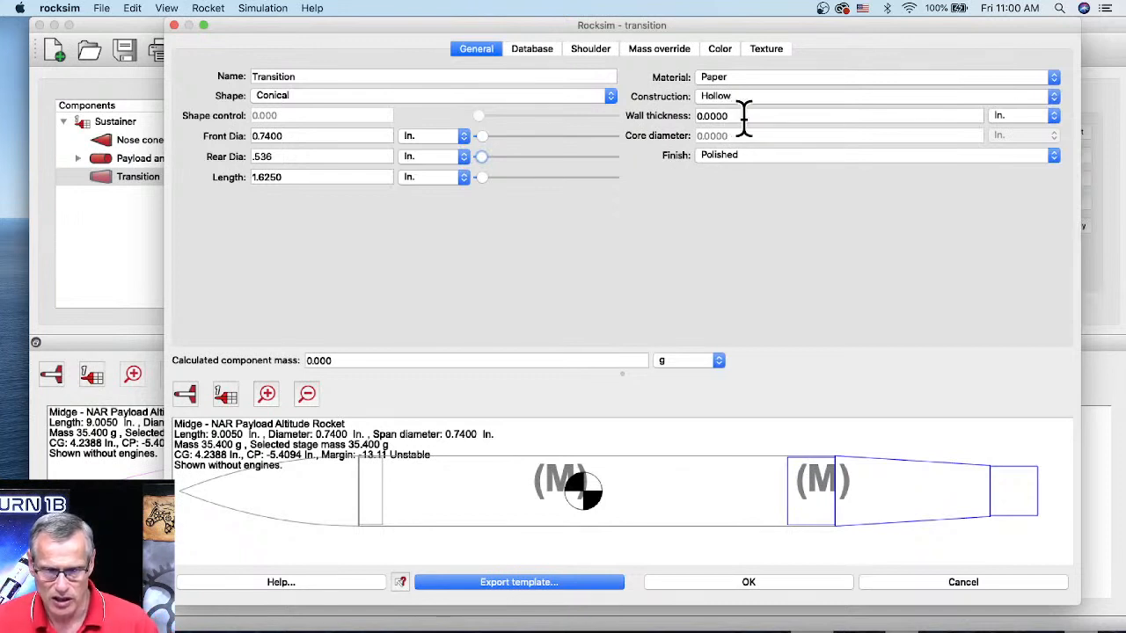
click(734, 116)
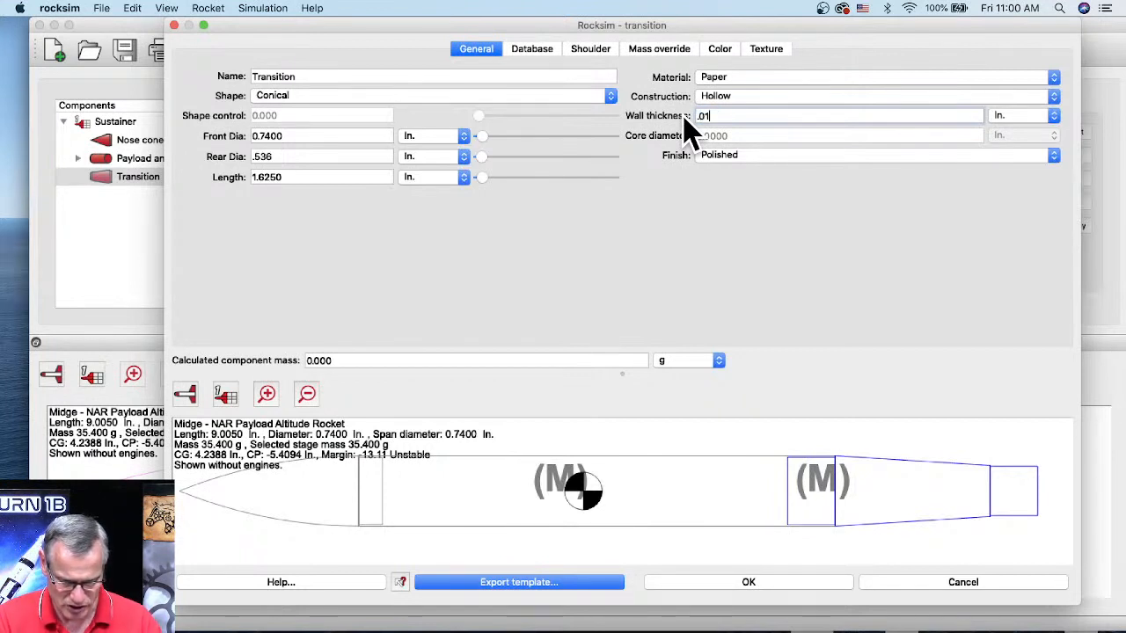
key(Tab)
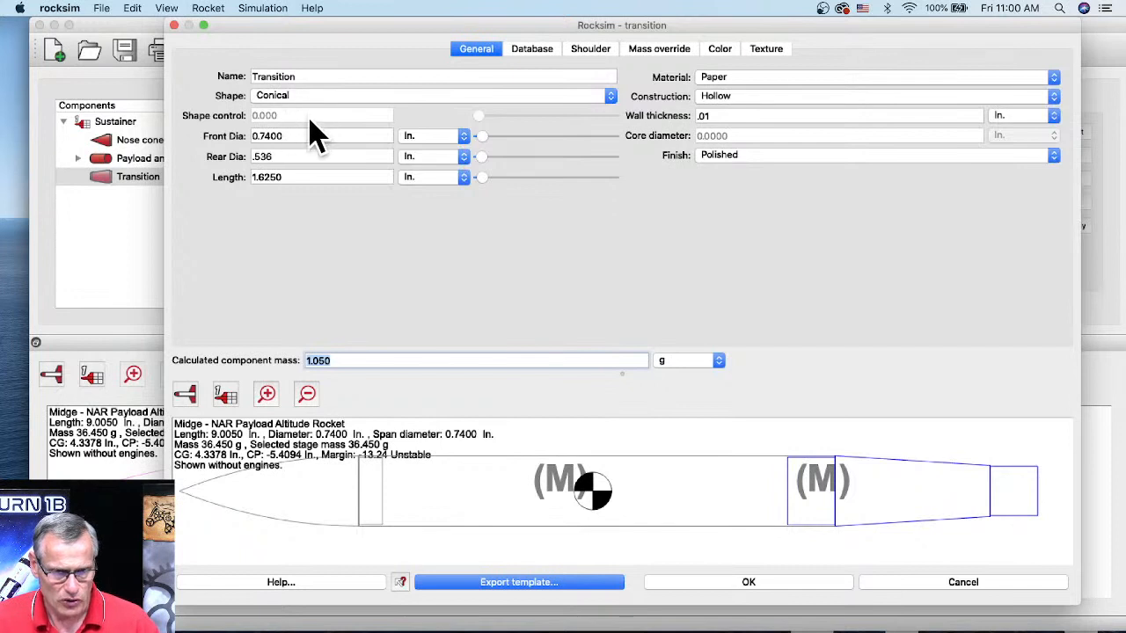
- Clear both the front and rear shoulder values of the transition
click(588, 50)
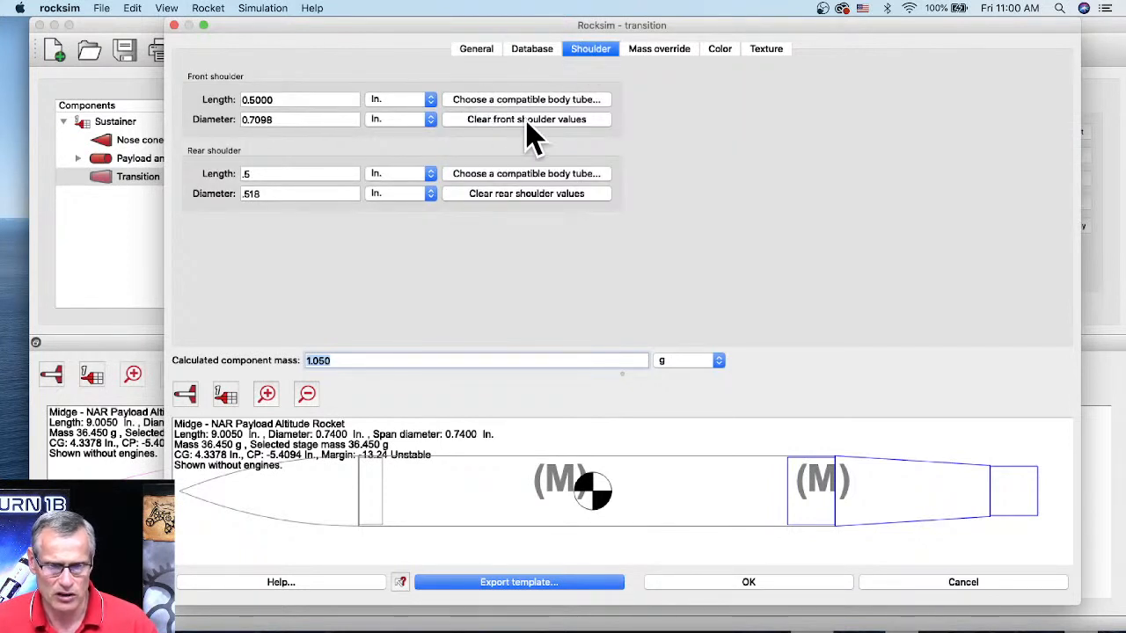
click(568, 138)
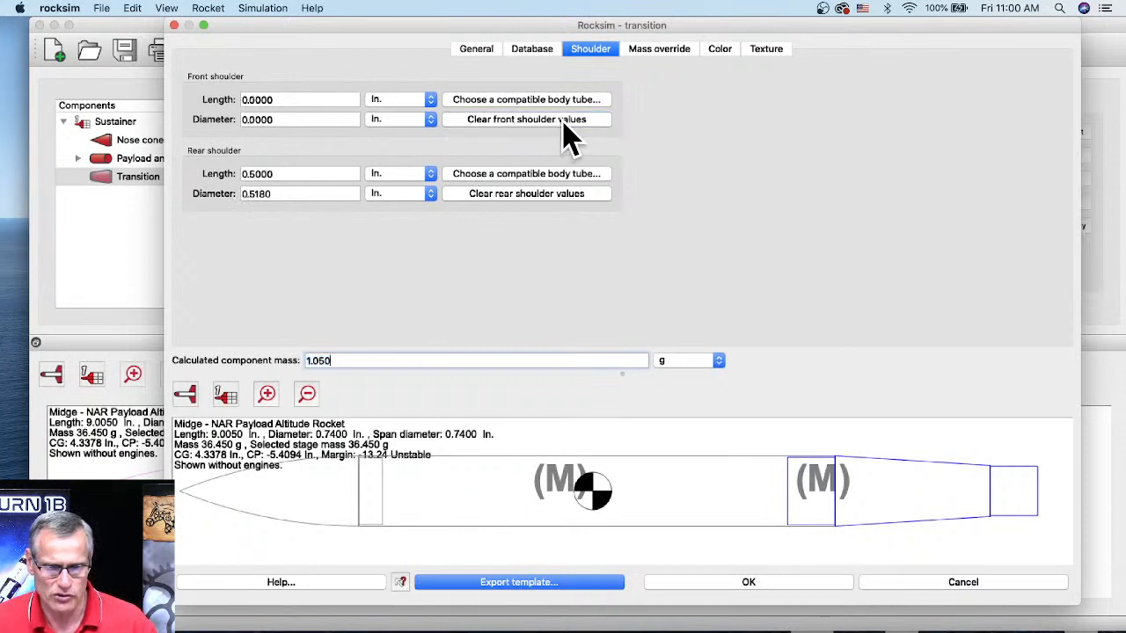
click(568, 195)
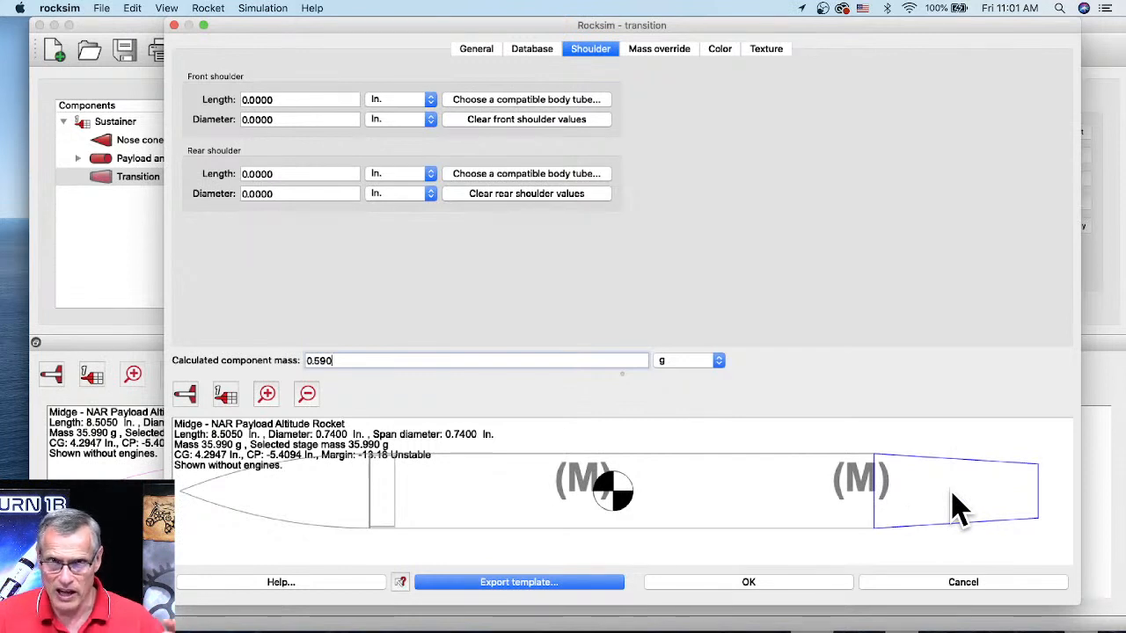
- Export the transition's template to the Desktop as the SVG file Midge-from-Apogee Transition and accept the component's edits
click(525, 582)
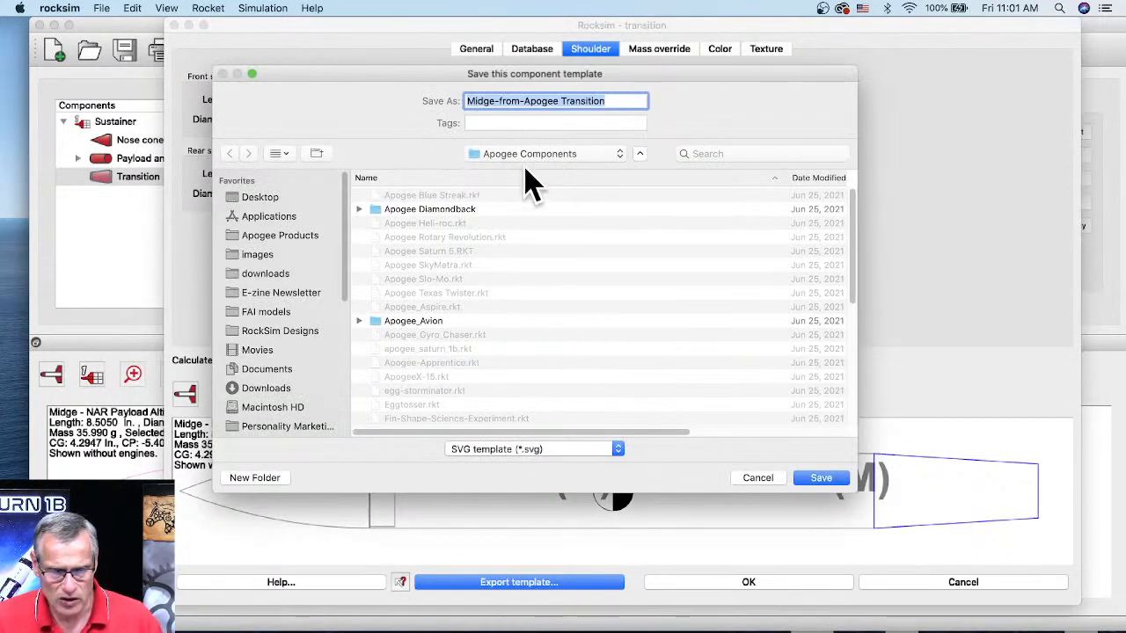
click(263, 200)
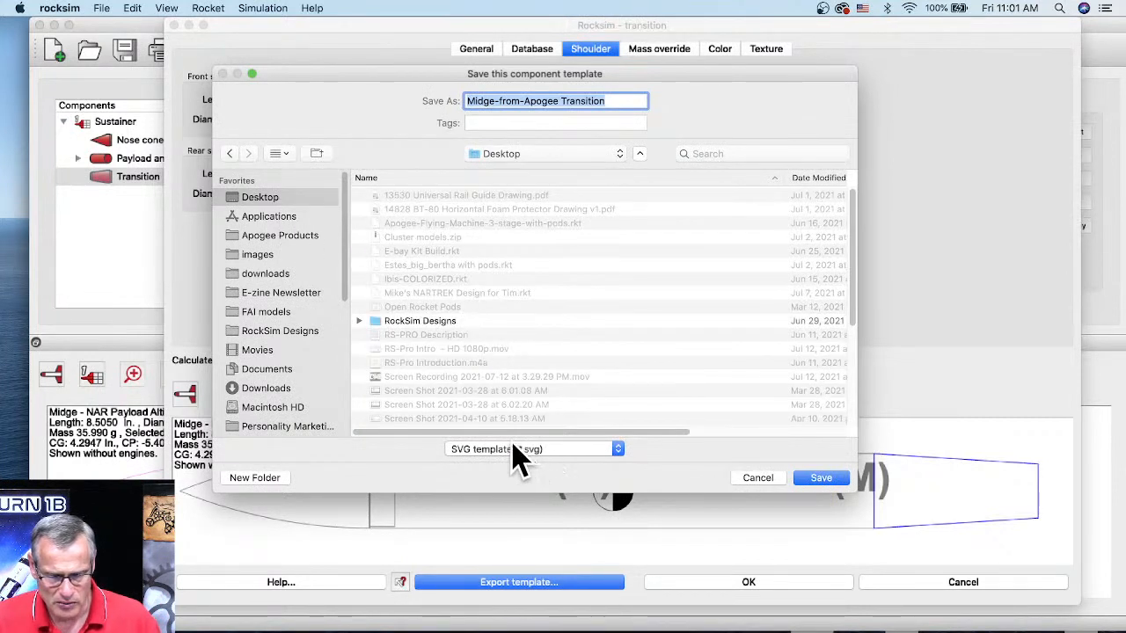
click(541, 452)
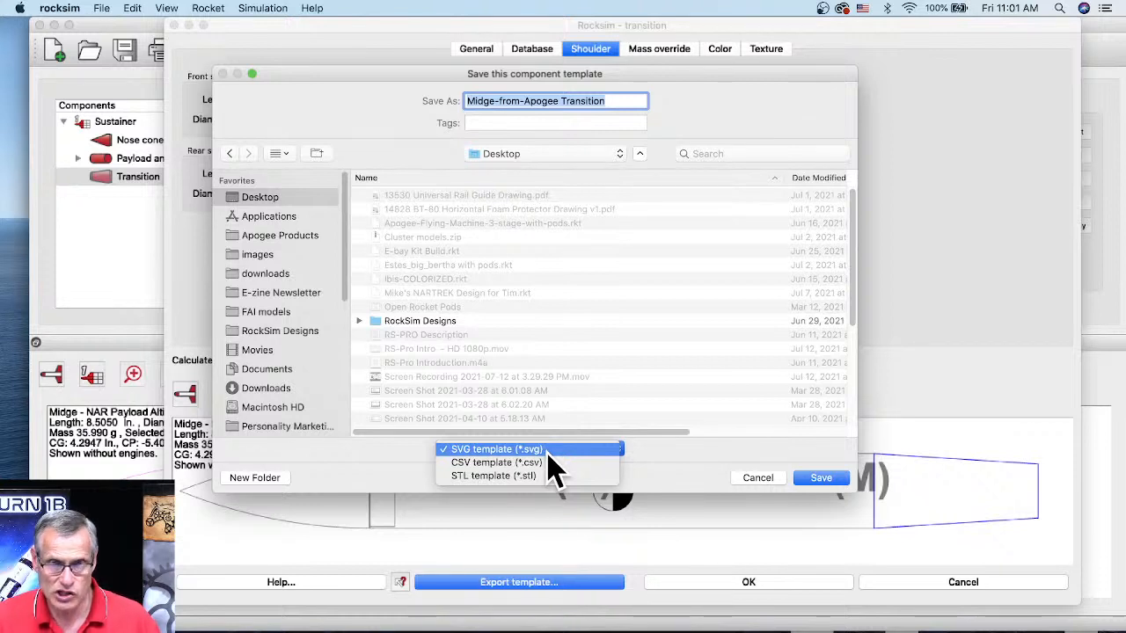
click(541, 450)
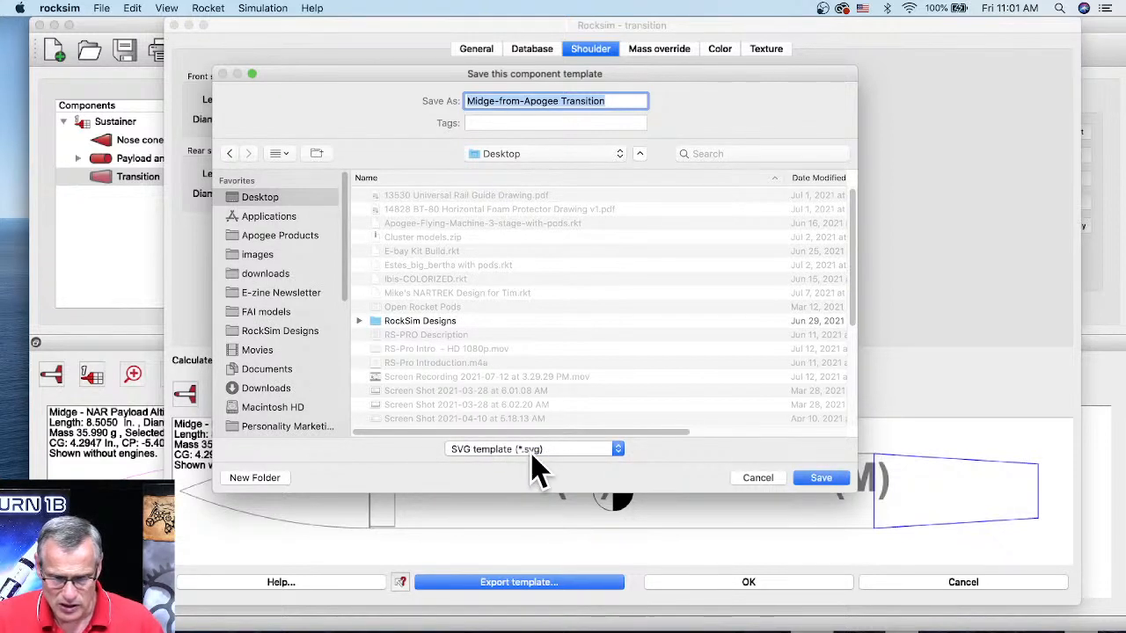
click(822, 479)
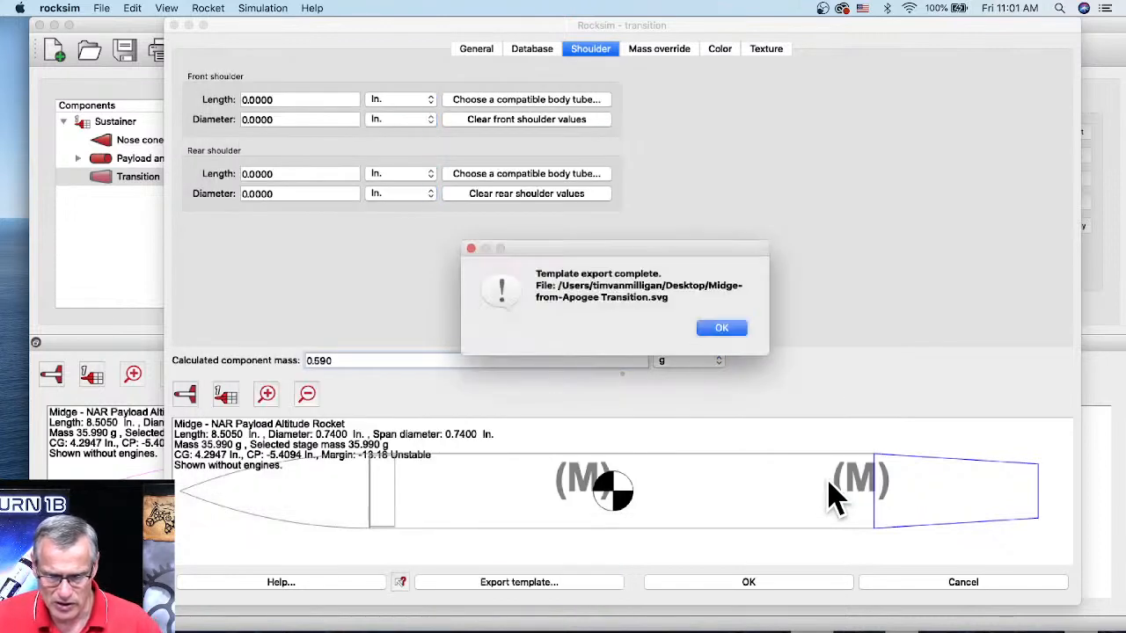
click(719, 329)
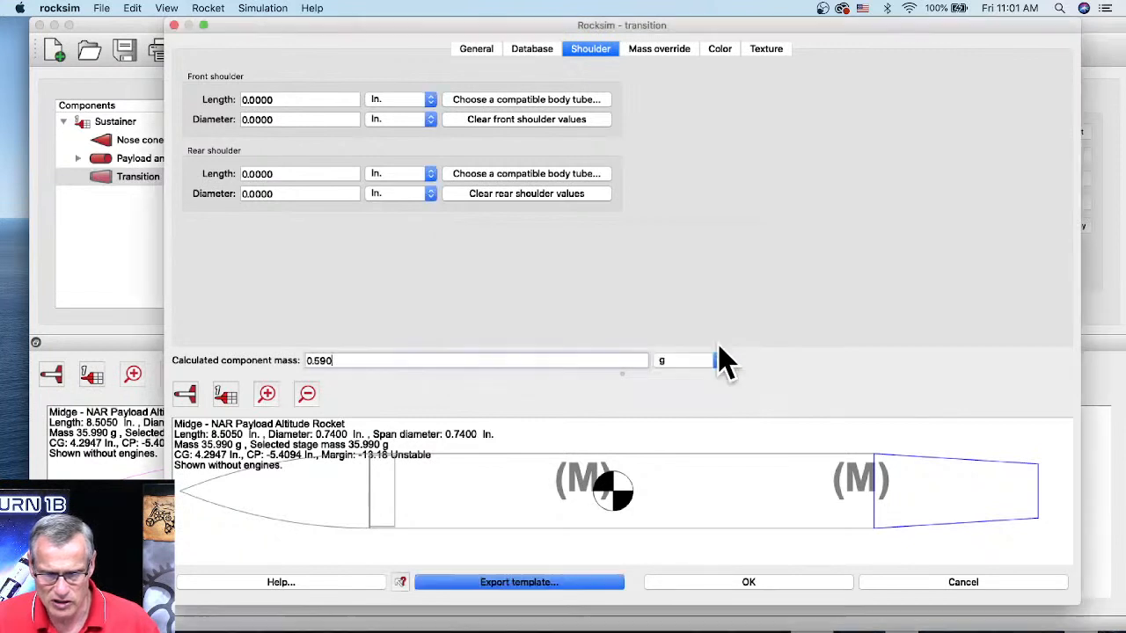
click(818, 588)
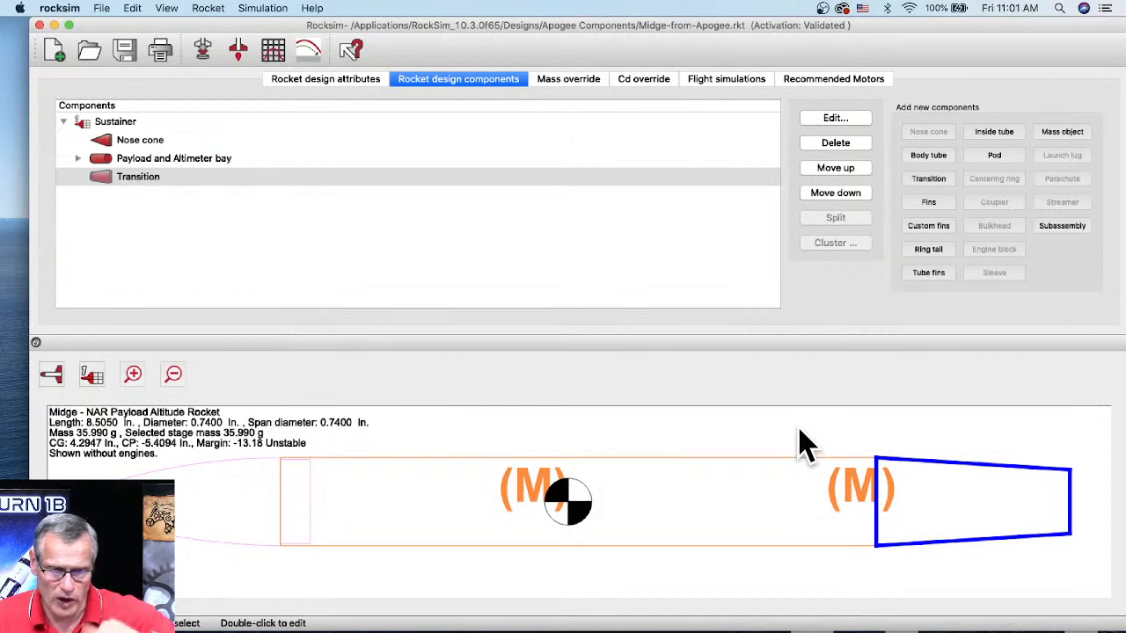
- Set up a print of the parts list and the Transition template, excluding simulation information and rocket drawings, and check the additional print settings
click(160, 53)
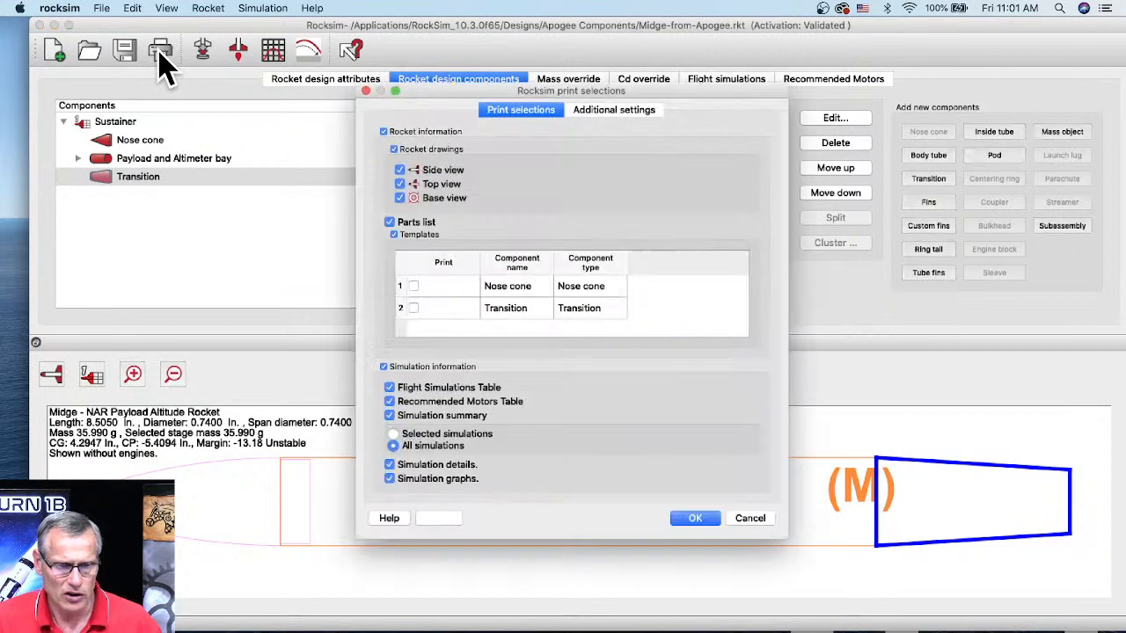
click(384, 367)
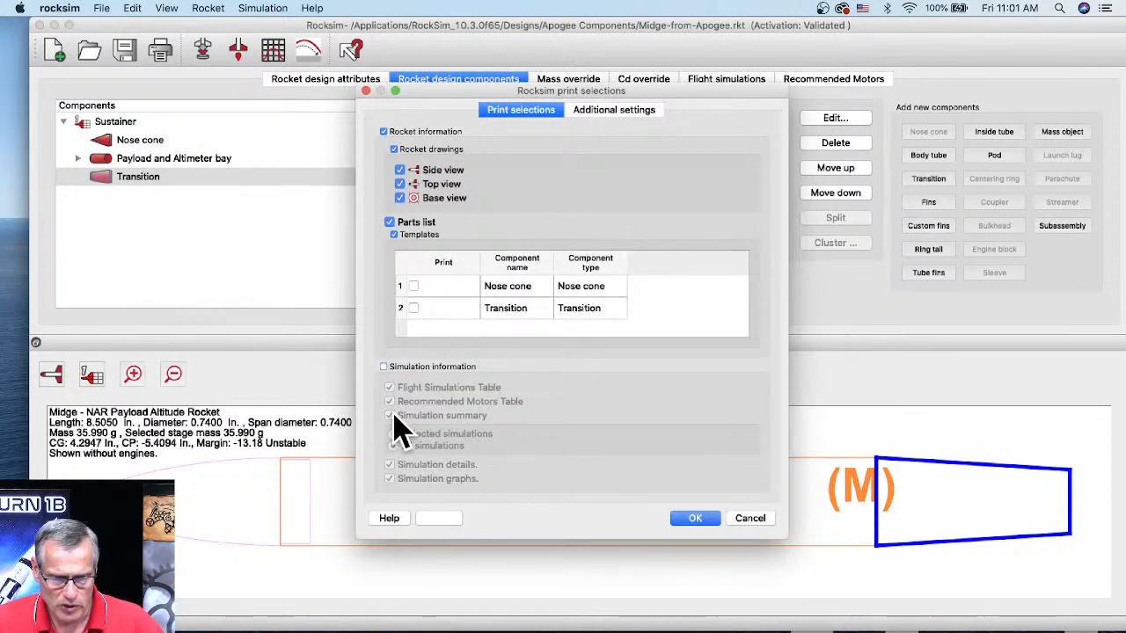
click(394, 149)
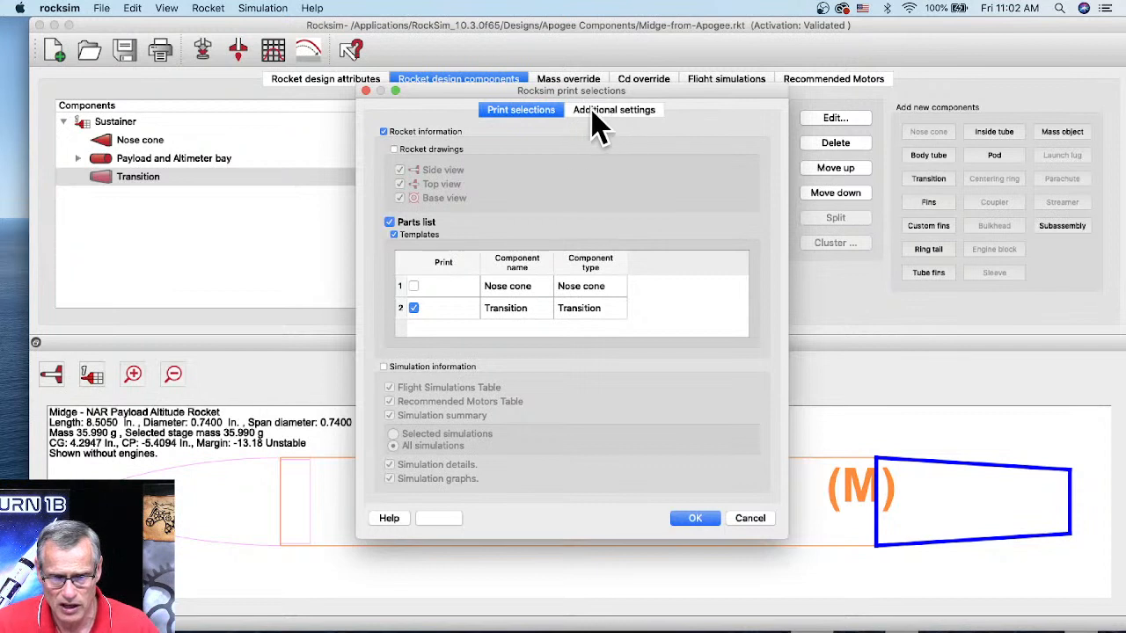
click(616, 115)
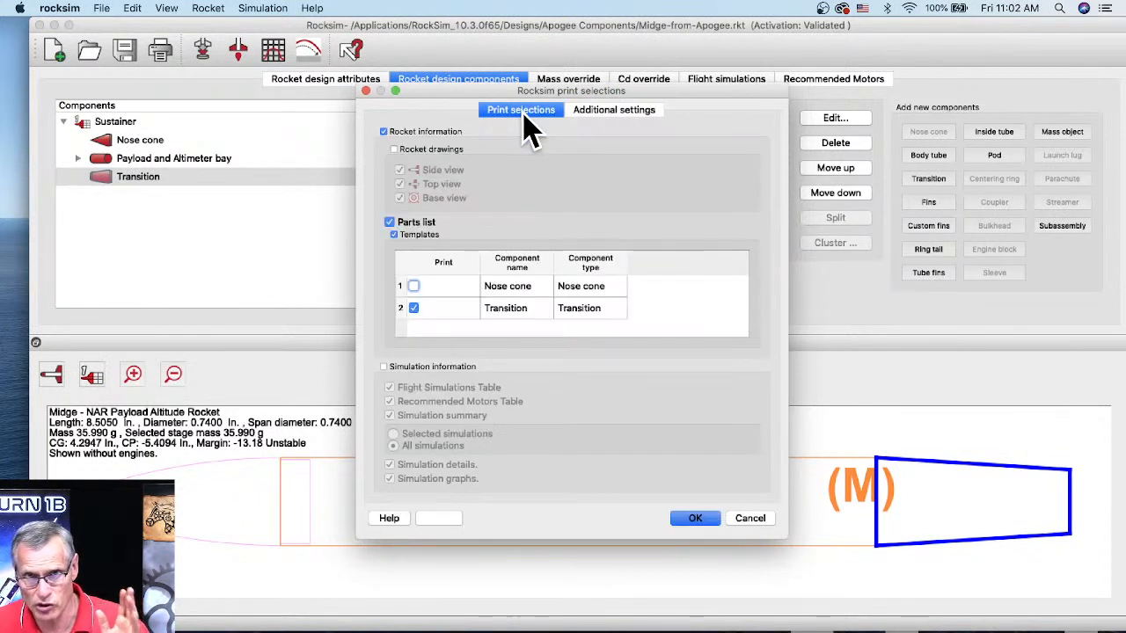
click(625, 112)
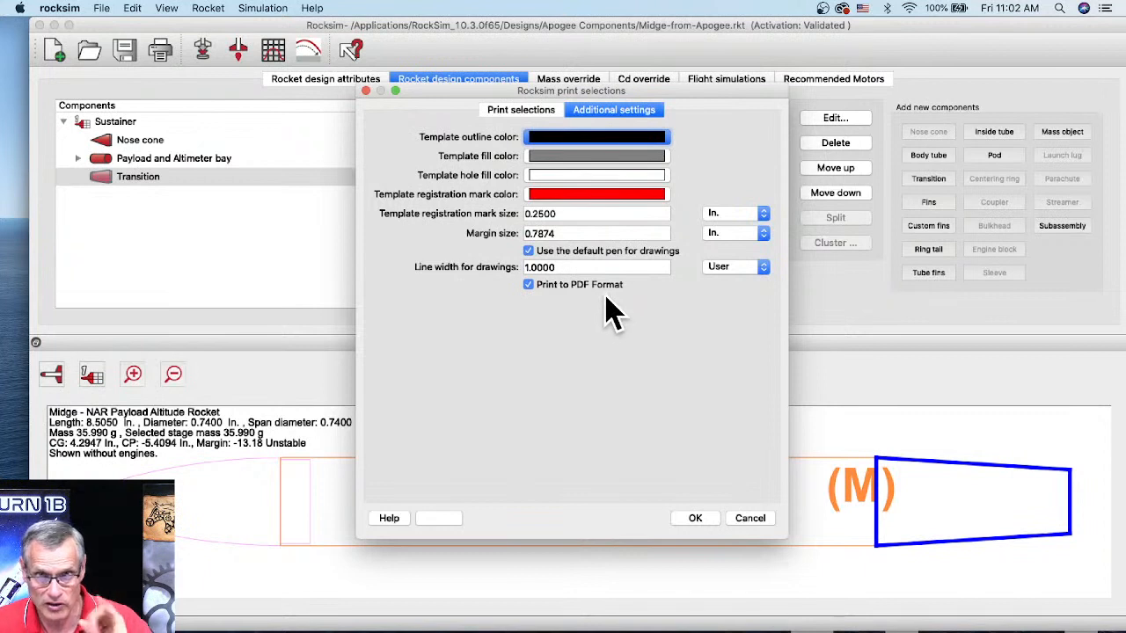
- Print the selected items in PDF format with the default settings on US Letter paper
click(695, 519)
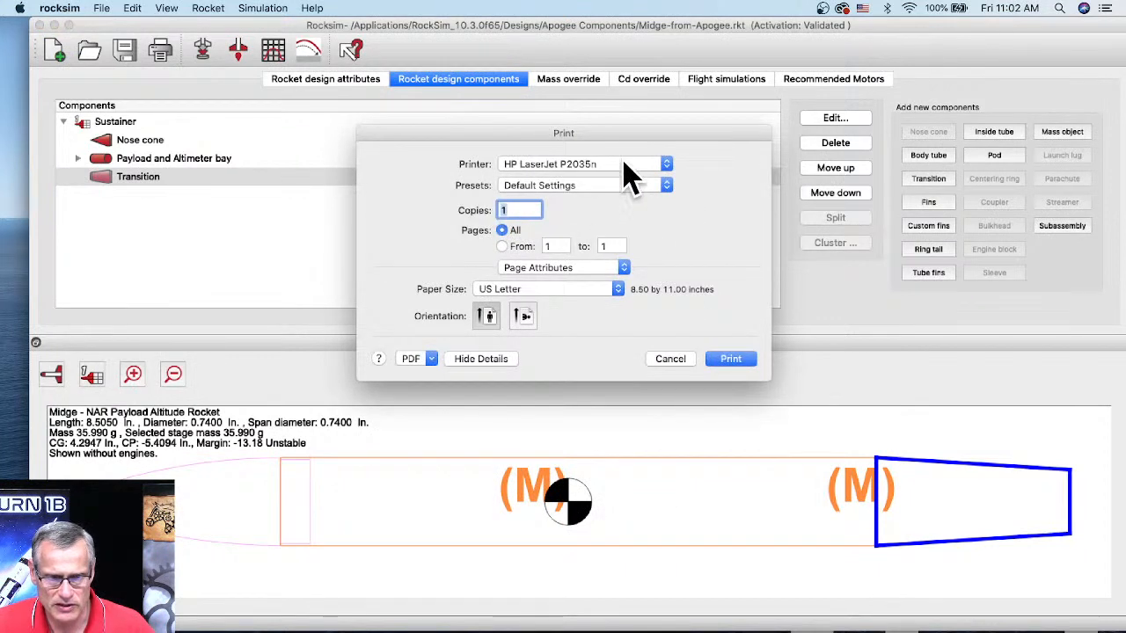
click(734, 365)
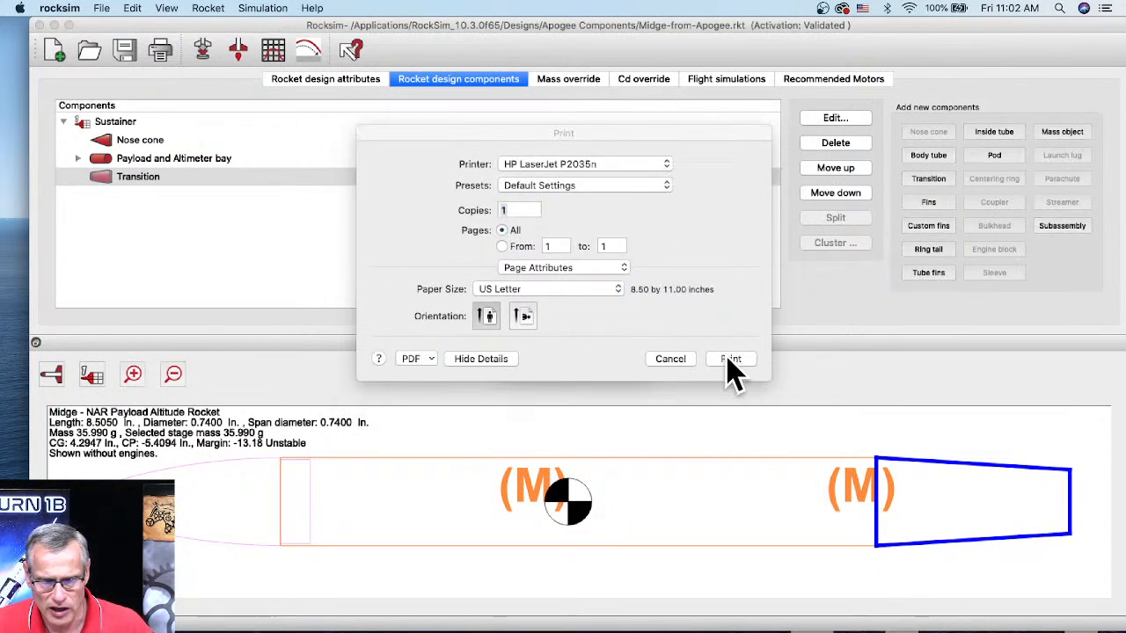
click(728, 359)
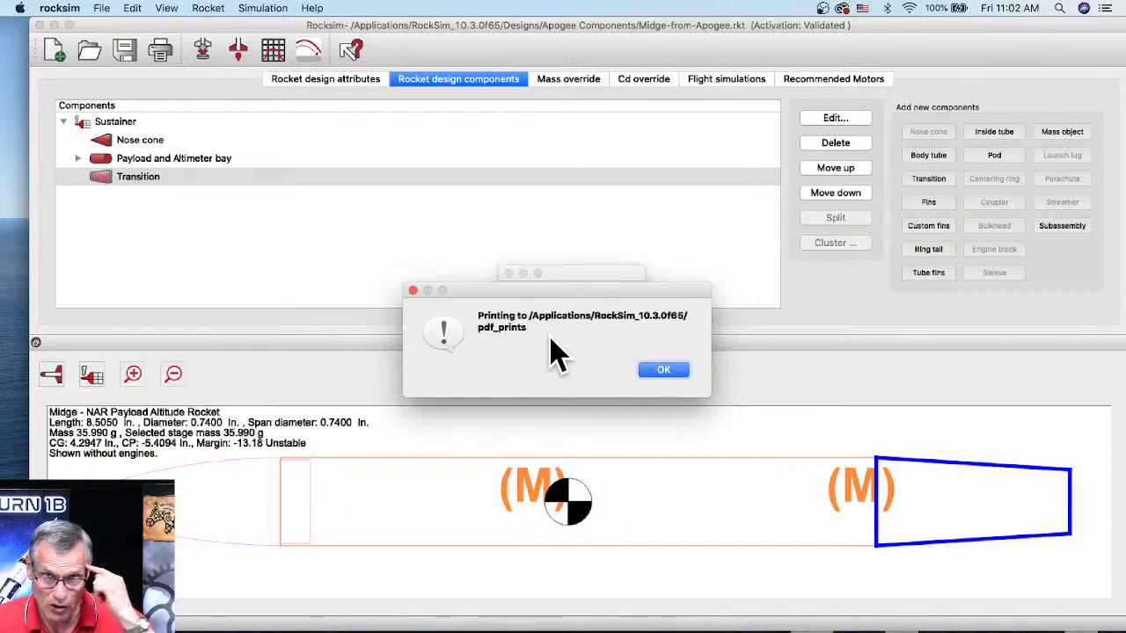
click(658, 371)
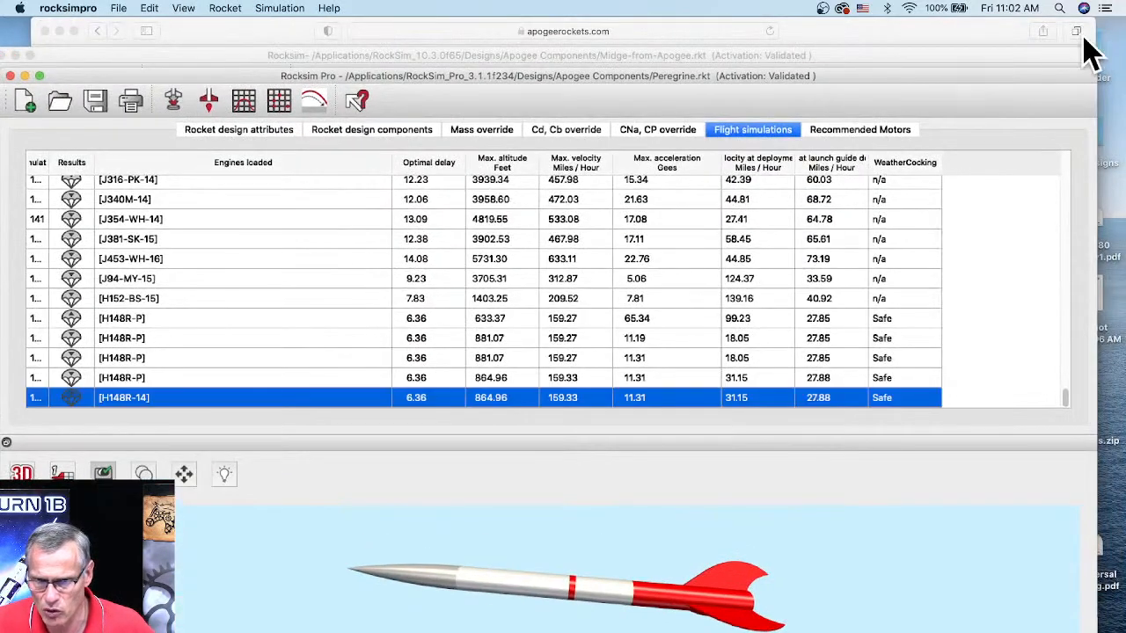
- Switch to Finder and open Transition.pdf from the pdf_prints folder inside Applications > RockSim_10.3.0f65
double_click(1101, 53)
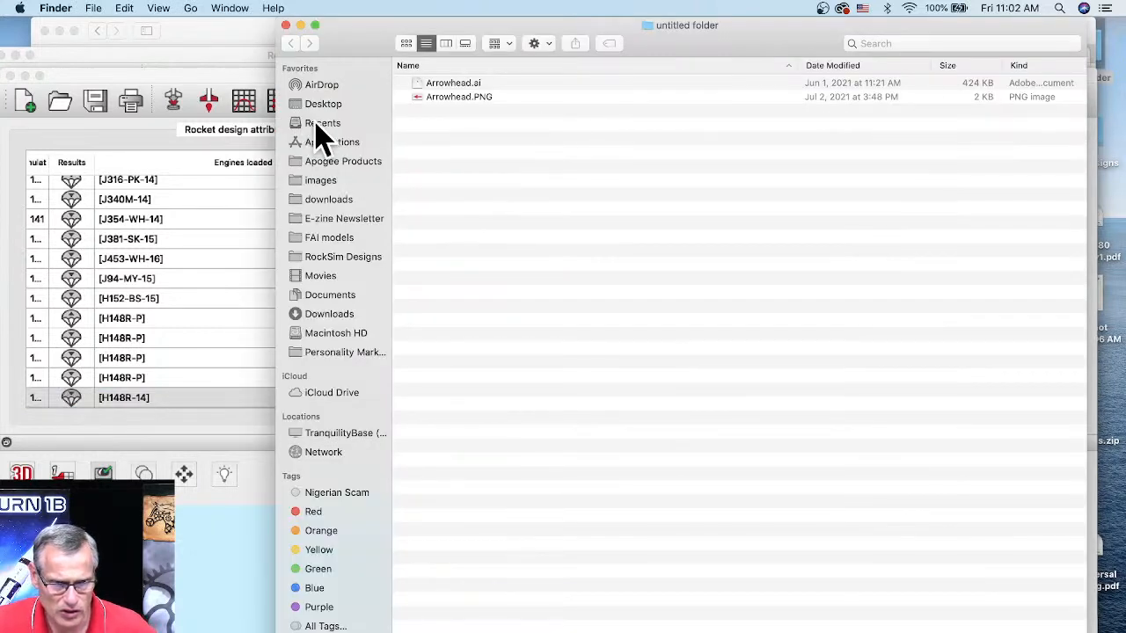
click(322, 142)
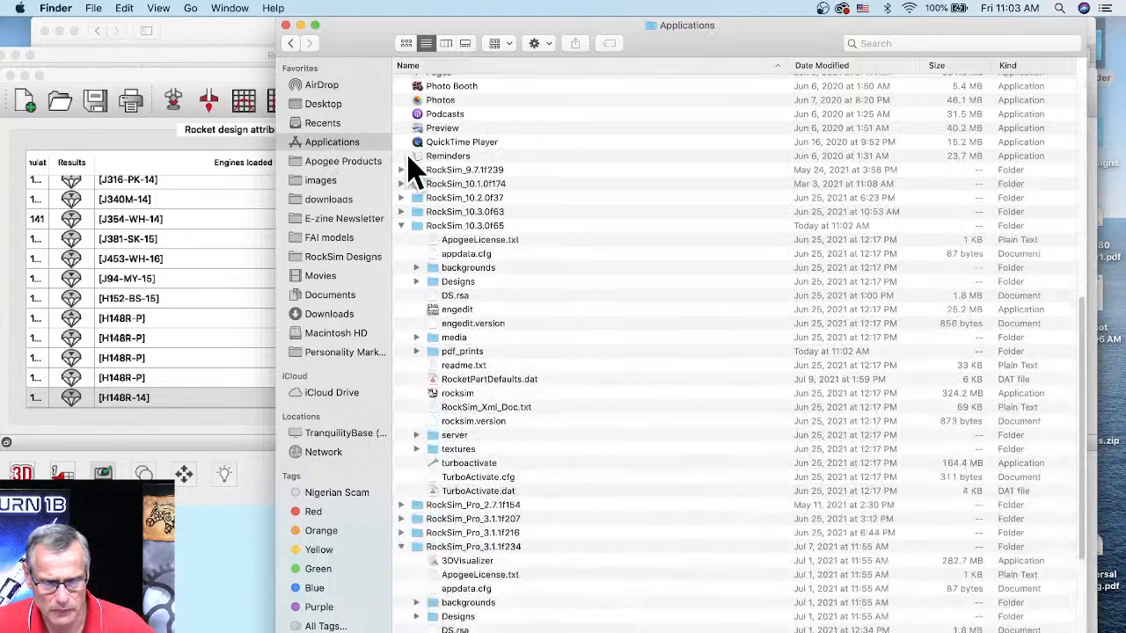
click(457, 227)
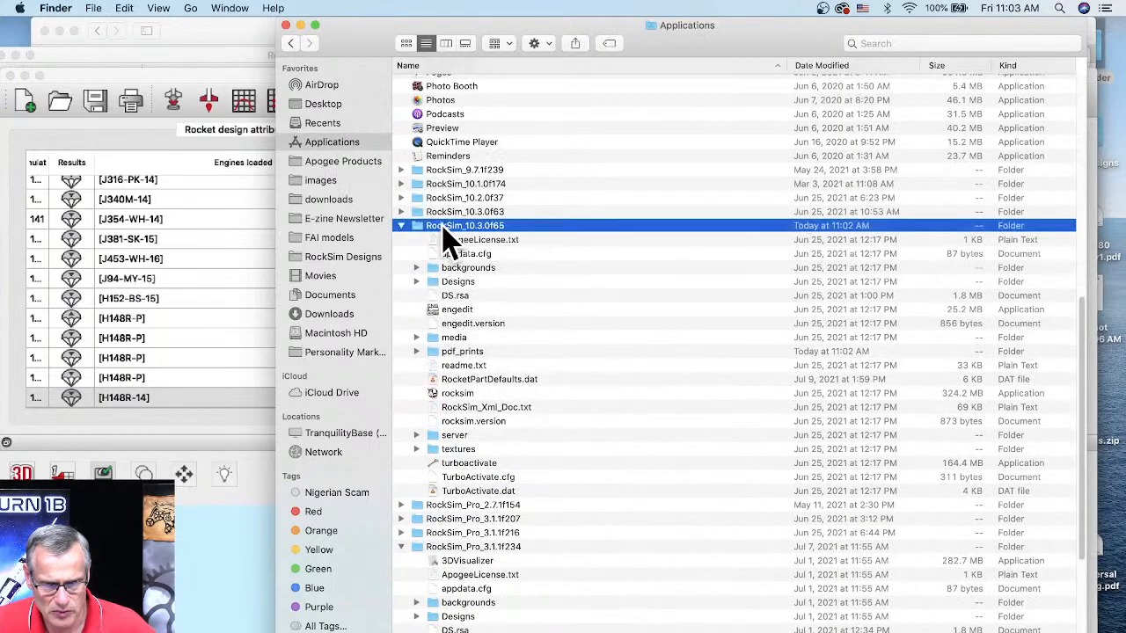
double_click(466, 226)
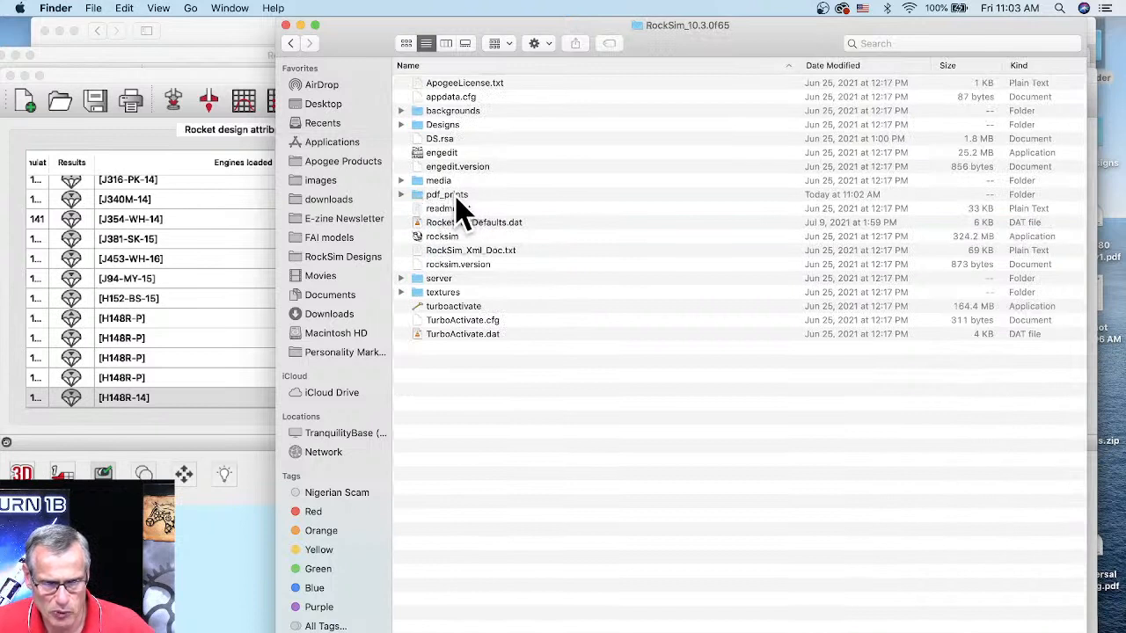
double_click(454, 196)
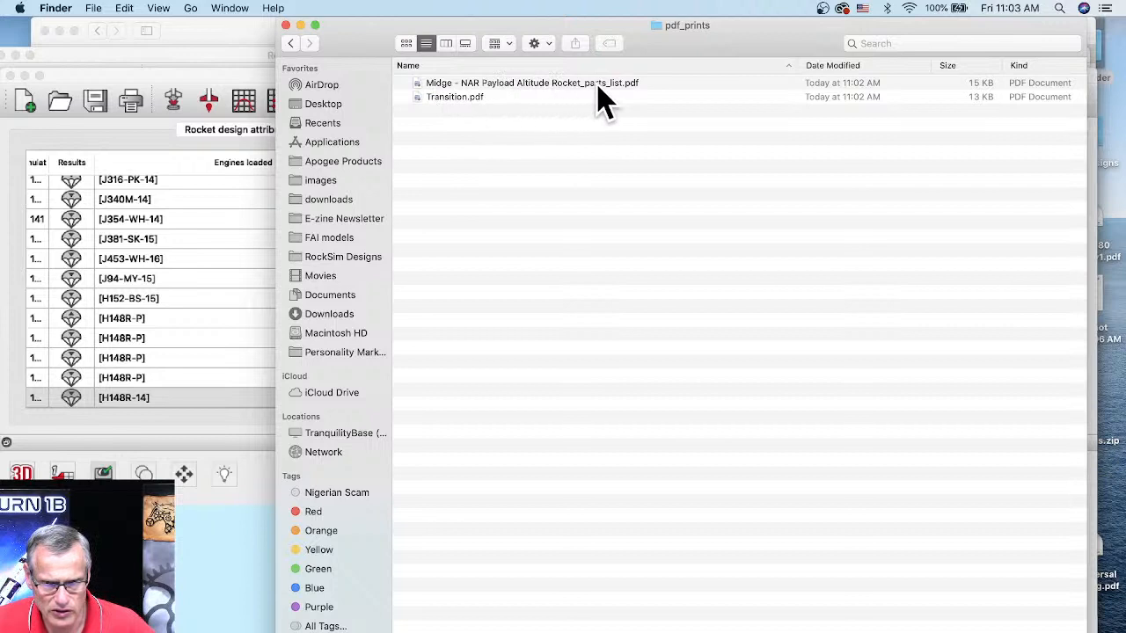
click(452, 99)
double_click(450, 99)
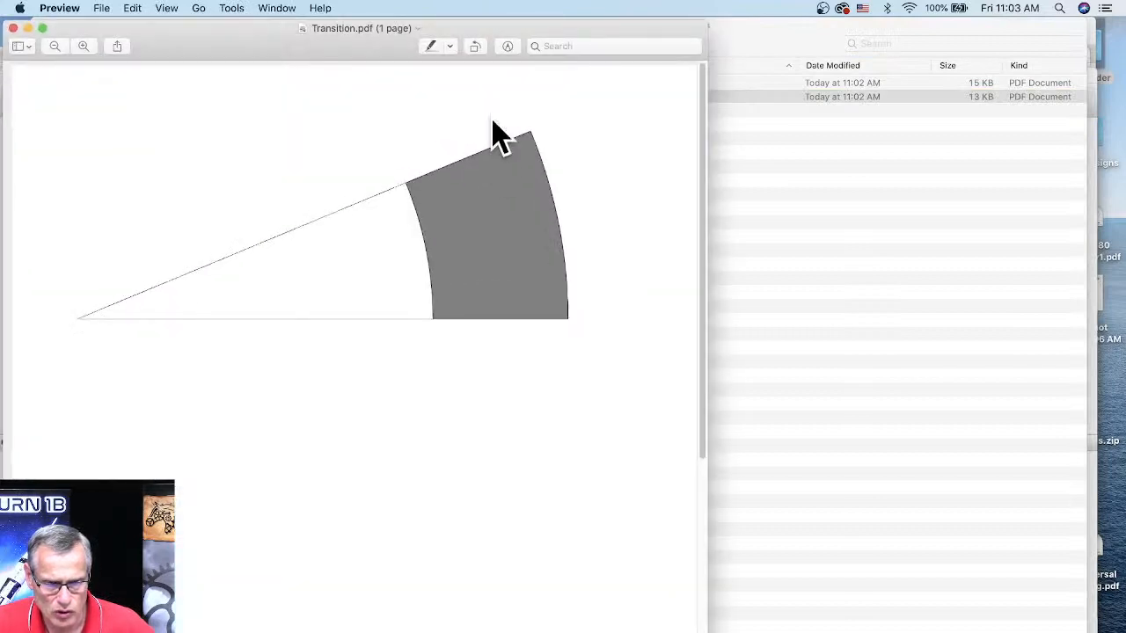
- Reposition and shrink the Transition.pdf window and show the whole page to examine the printed template
drag(460, 43, 646, 43)
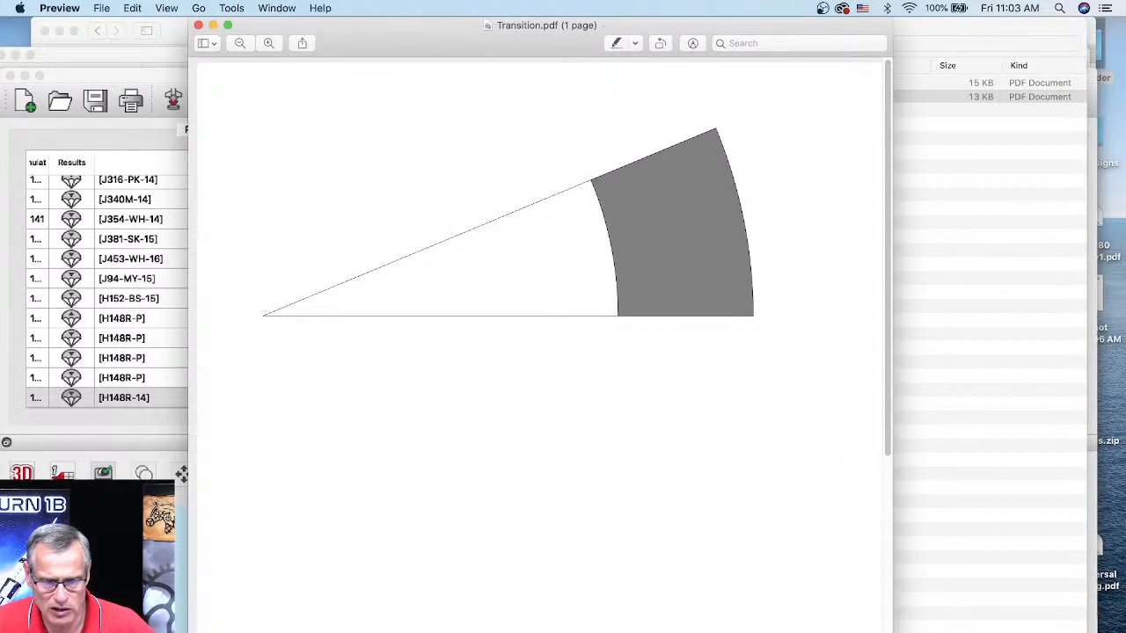
mouse_move(886, 630)
mouse_down()
mouse_move(849, 623)
mouse_move(838, 560)
mouse_up()
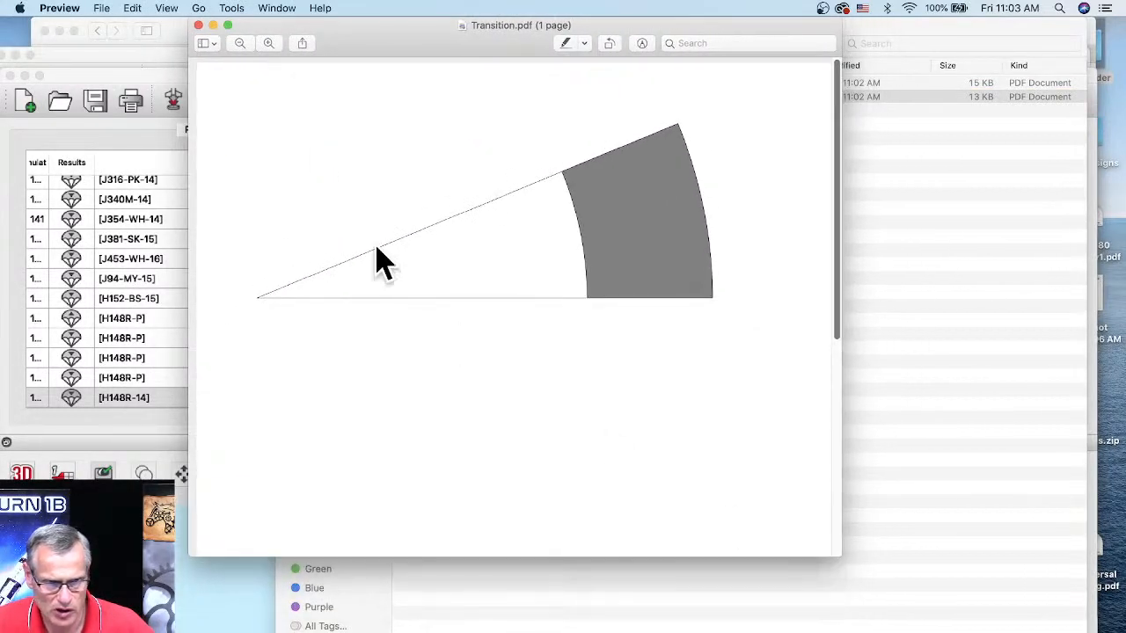
click(242, 46)
click(242, 46)
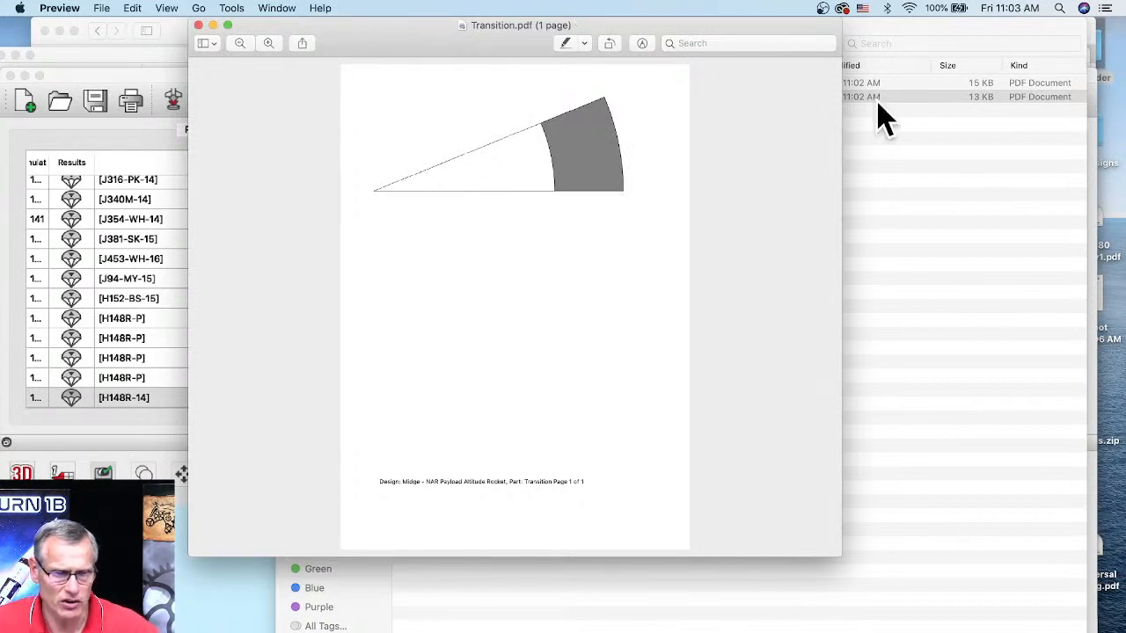
- Open Midge-from-Apogee Transition.svg from the Desktop folder in Adobe Illustrator
click(925, 44)
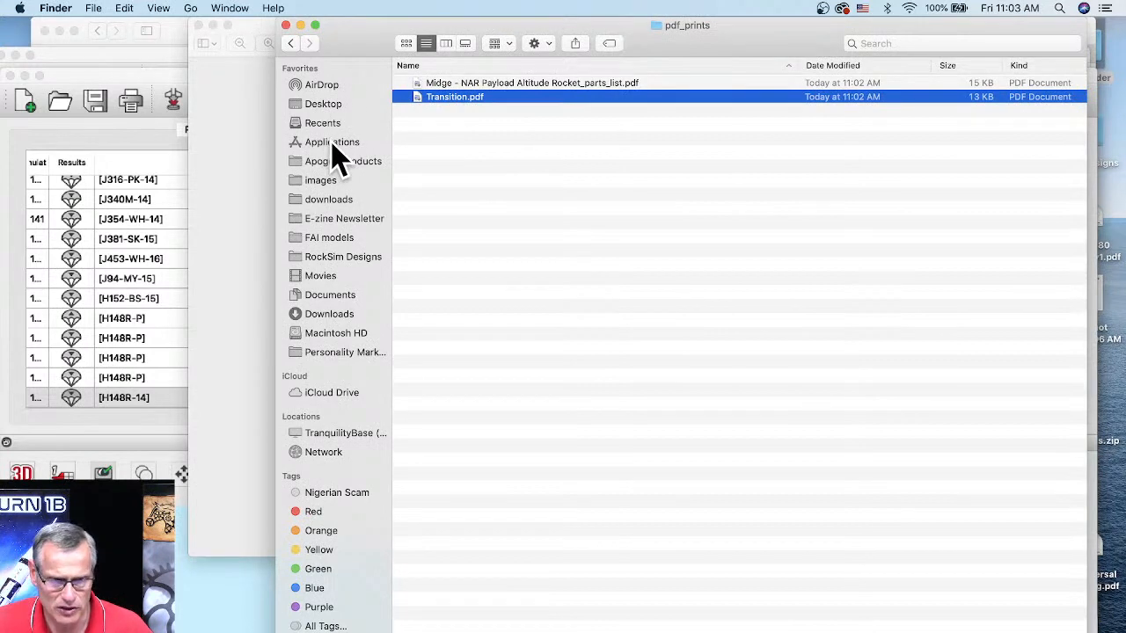
click(321, 104)
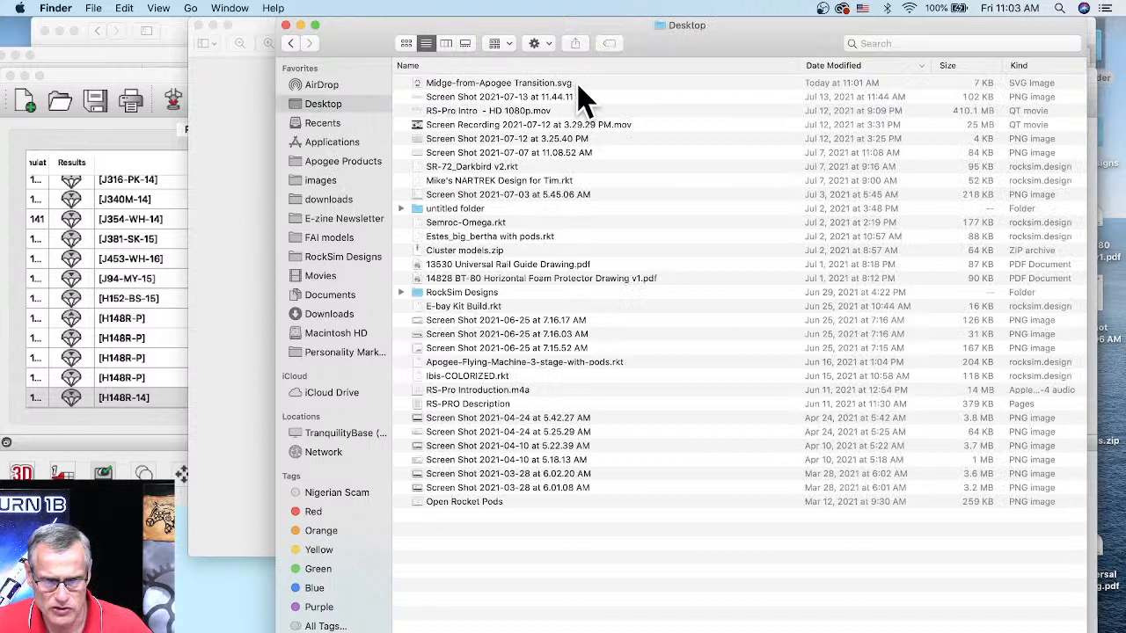
click(519, 82)
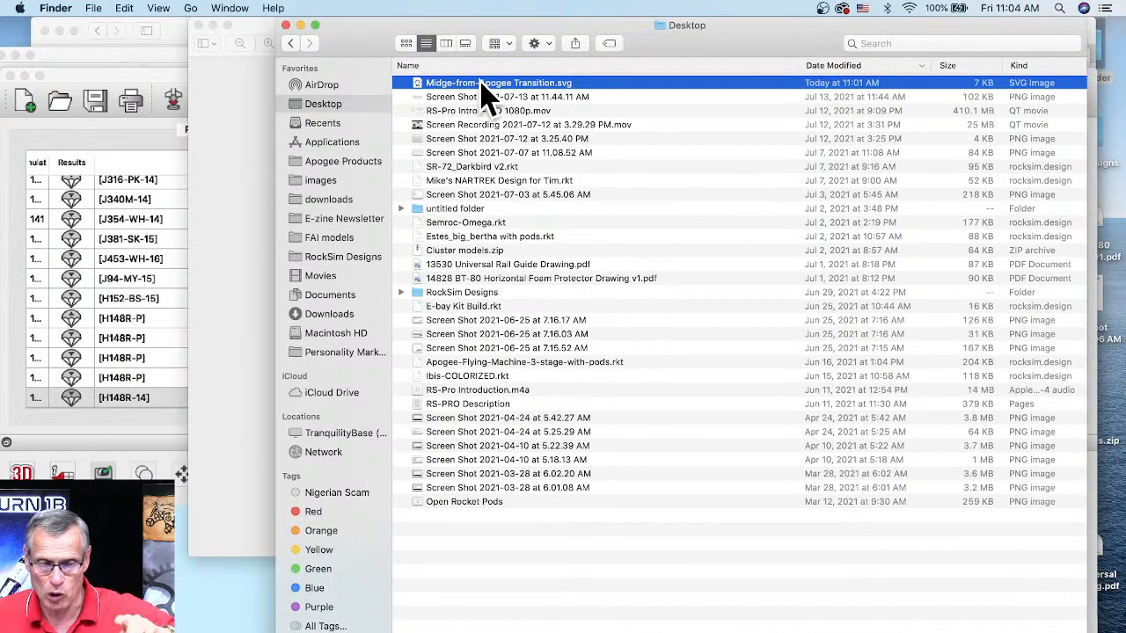
drag(483, 82, 802, 632)
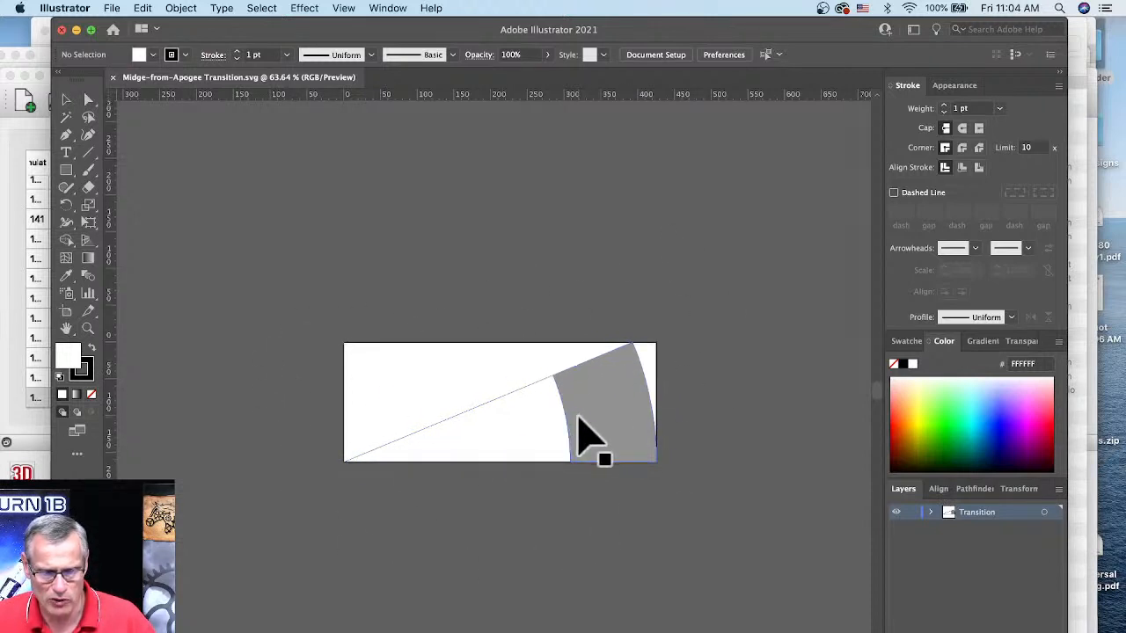
- Draw a closed four-sided glue tab with the Pen tool along the upper slanted edge of the grey transition template
scroll(578, 431, down, 1)
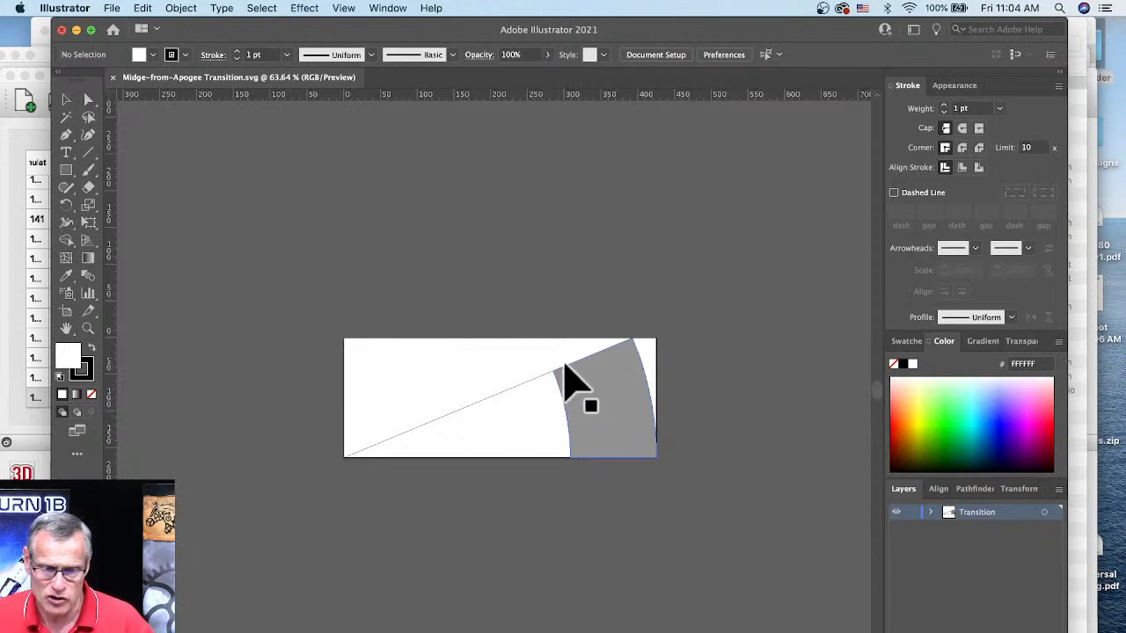
click(565, 369)
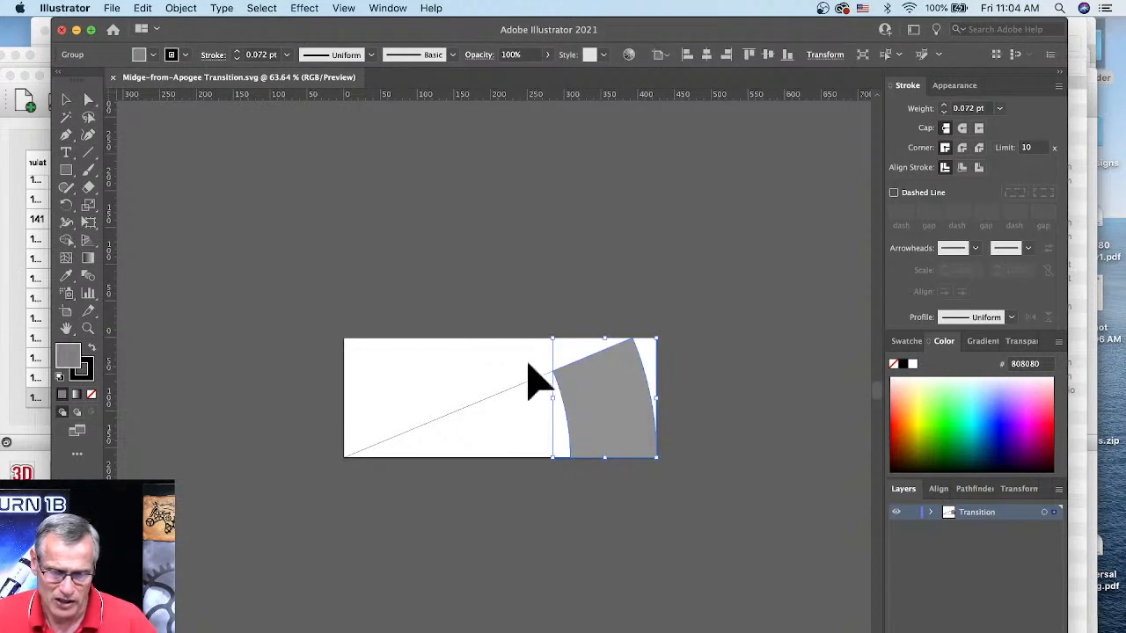
scroll(545, 379, up, 1)
scroll(546, 366, up, 2)
scroll(569, 367, up, 4)
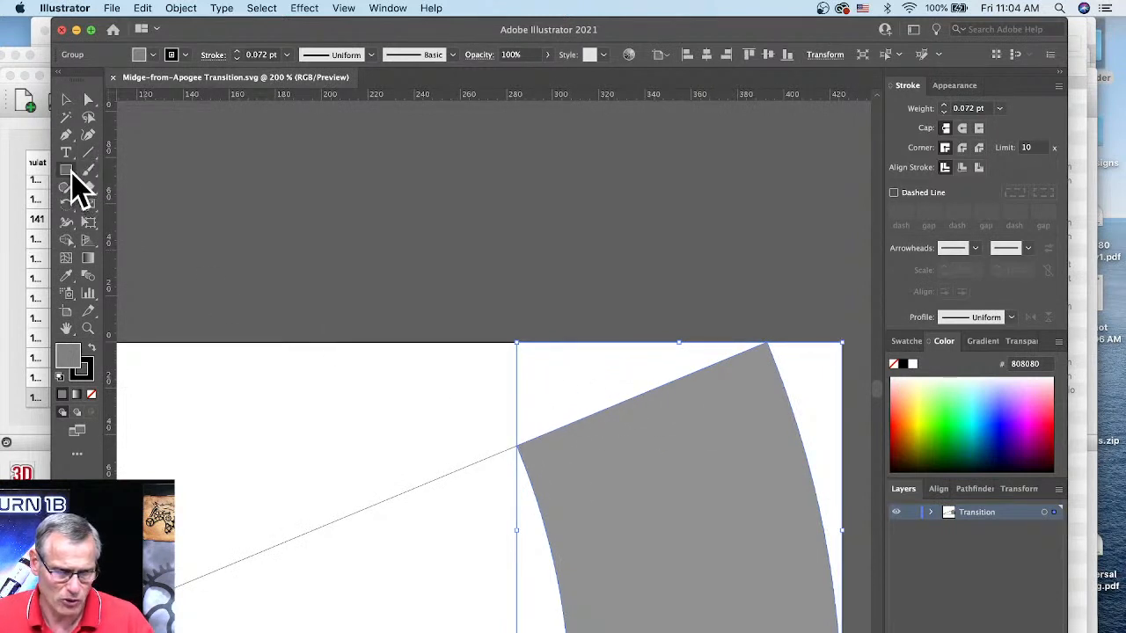
click(67, 135)
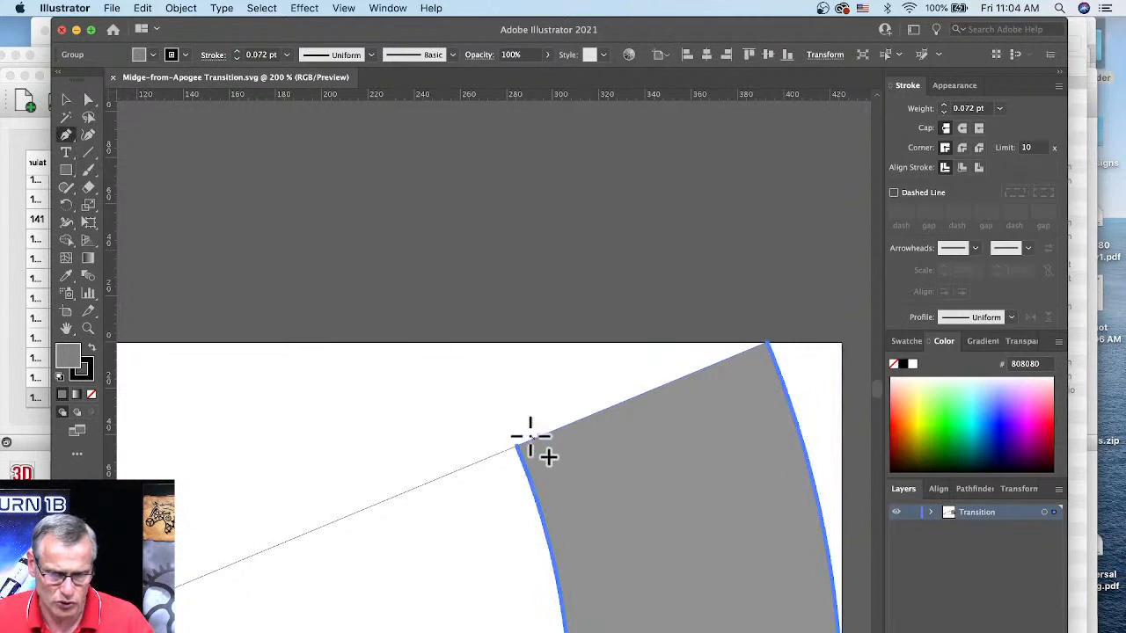
click(517, 400)
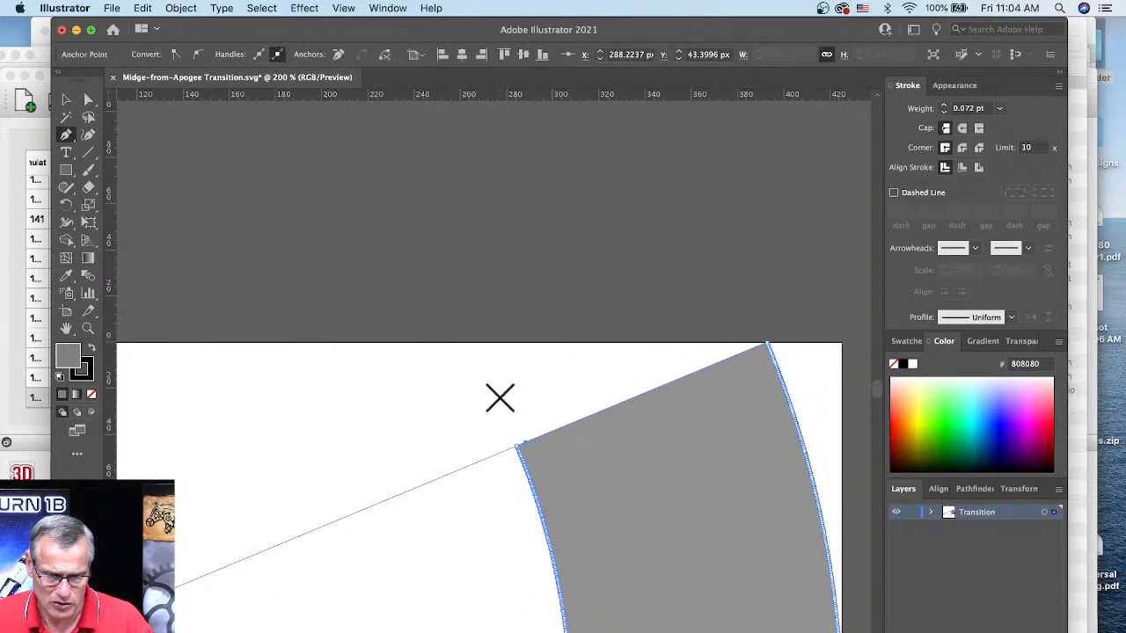
click(727, 314)
click(747, 350)
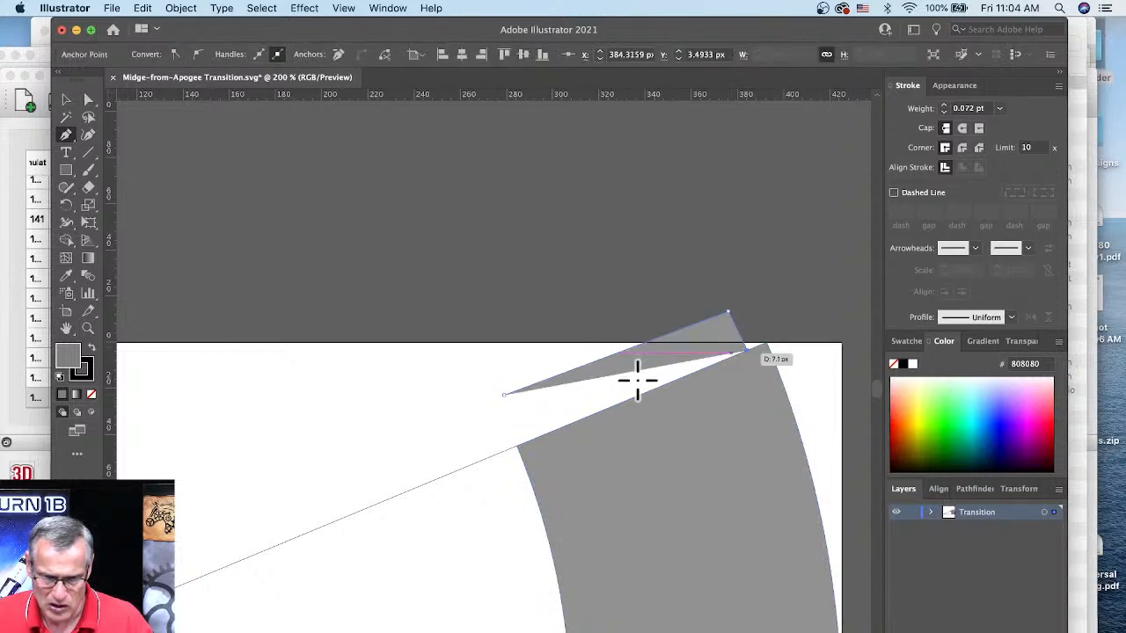
click(526, 440)
click(504, 394)
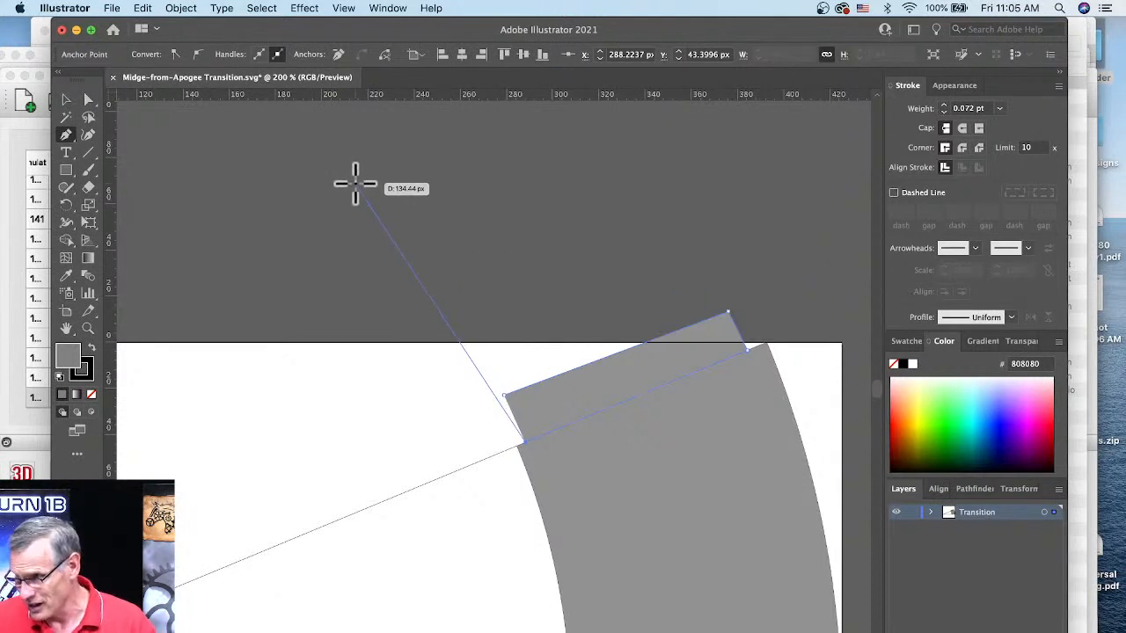
- Close Midge-from-Apogee Transition.svg without saving the changes
click(62, 30)
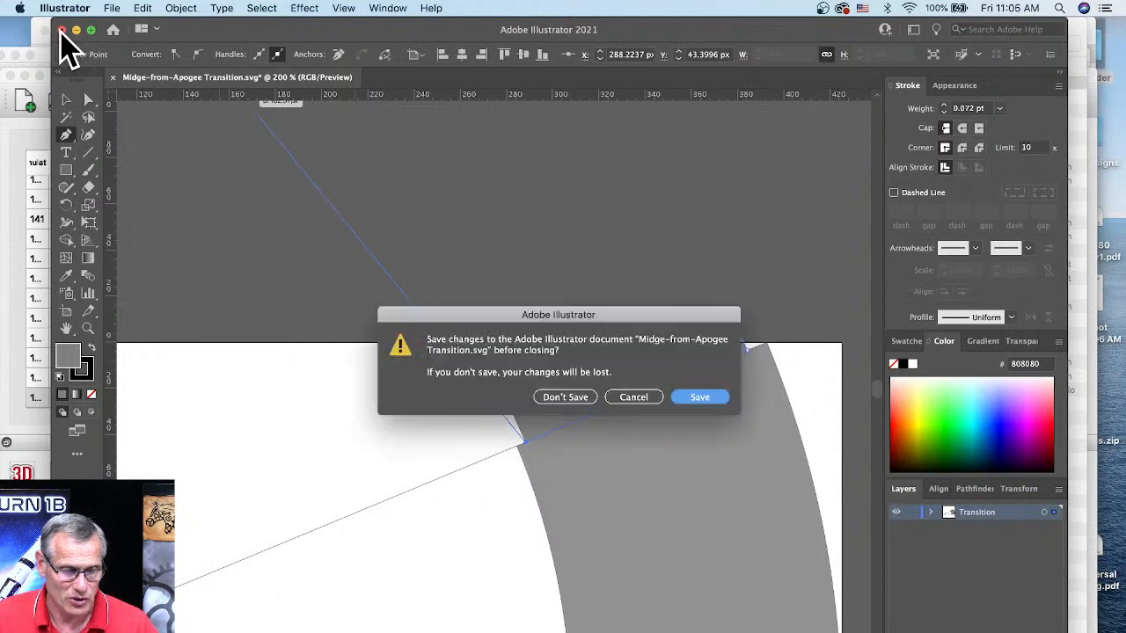
click(572, 399)
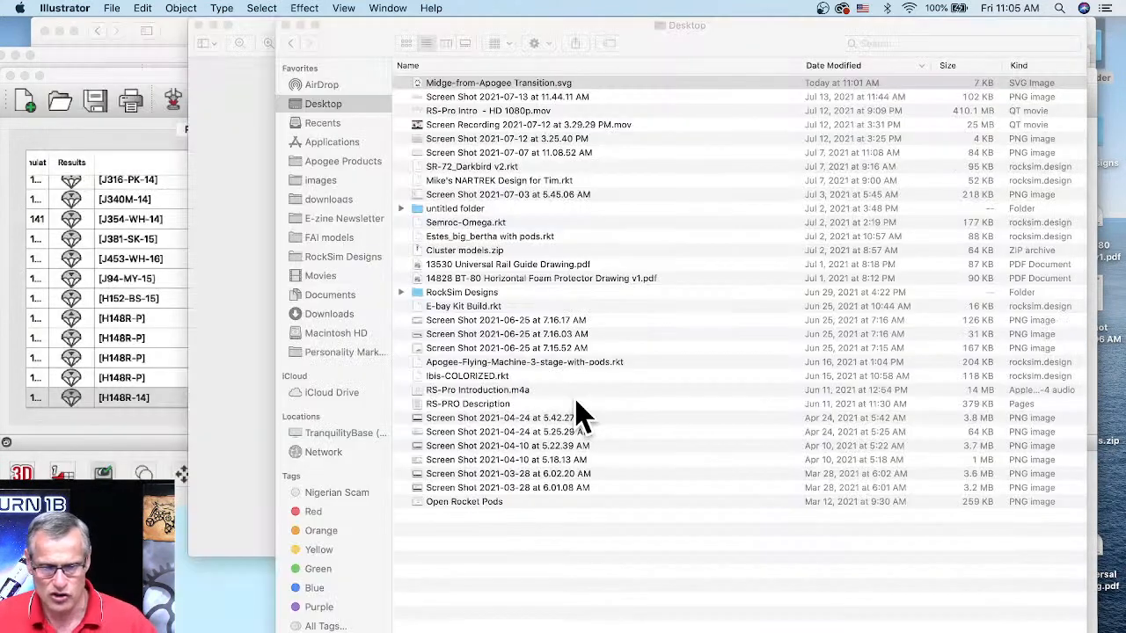
- Close Transition.pdf in Preview and switch back to the Midge-from-Apogee.rkt design window in RockSim
click(224, 359)
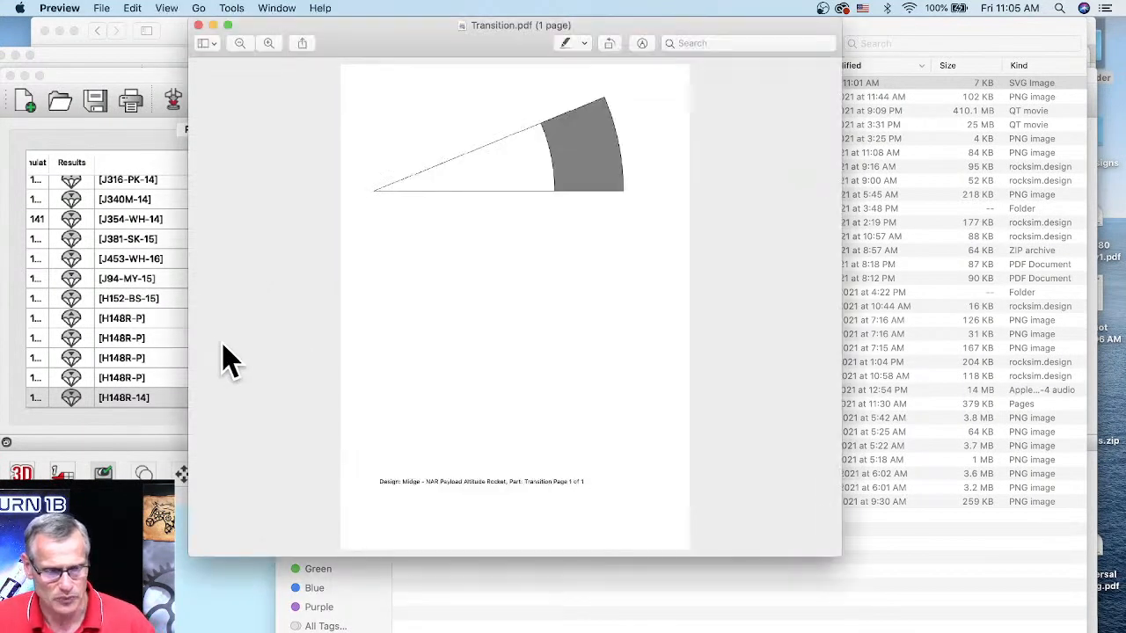
click(198, 26)
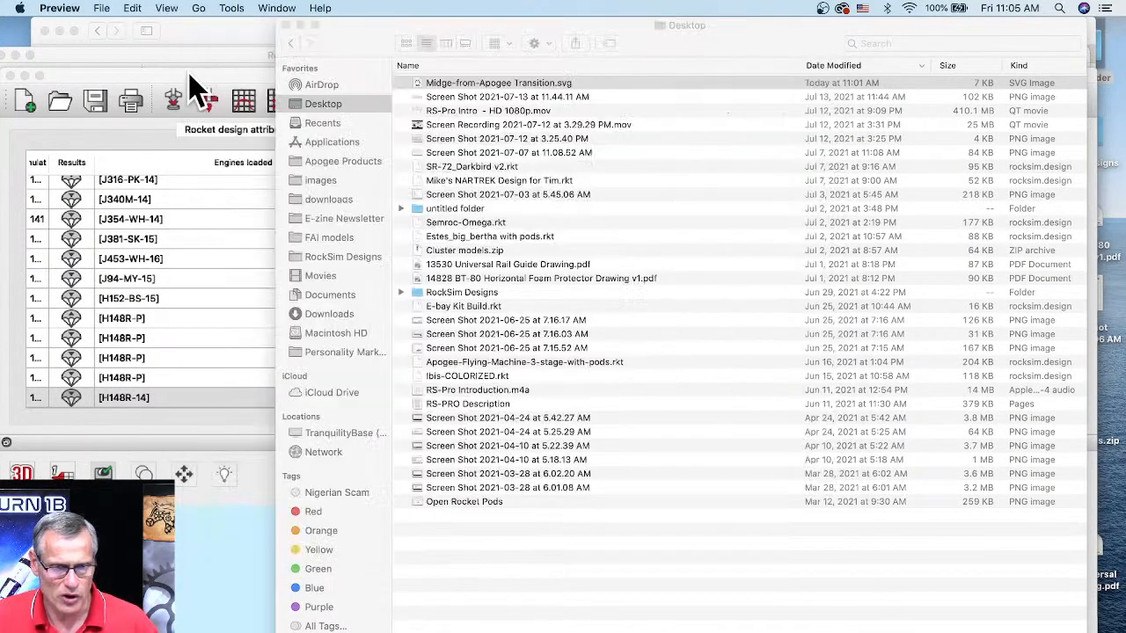
drag(191, 59, 228, 25)
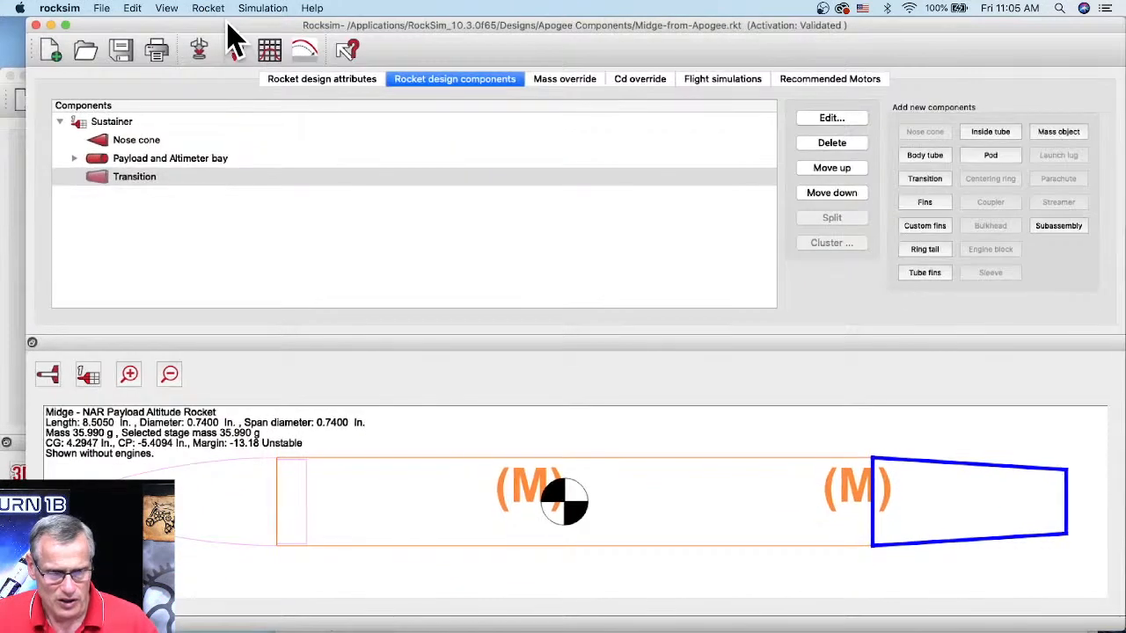